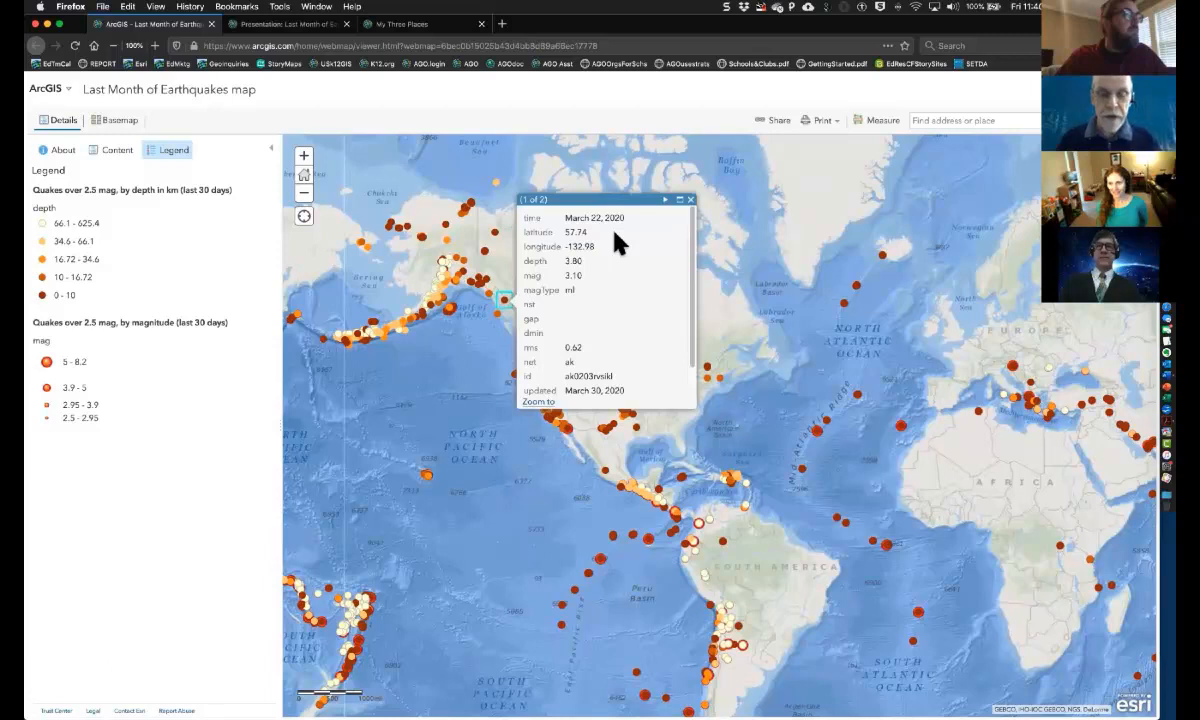
# Close the earthquake details pop-up covering the Last Month of Earthquakes map
pyautogui.click(690, 200)
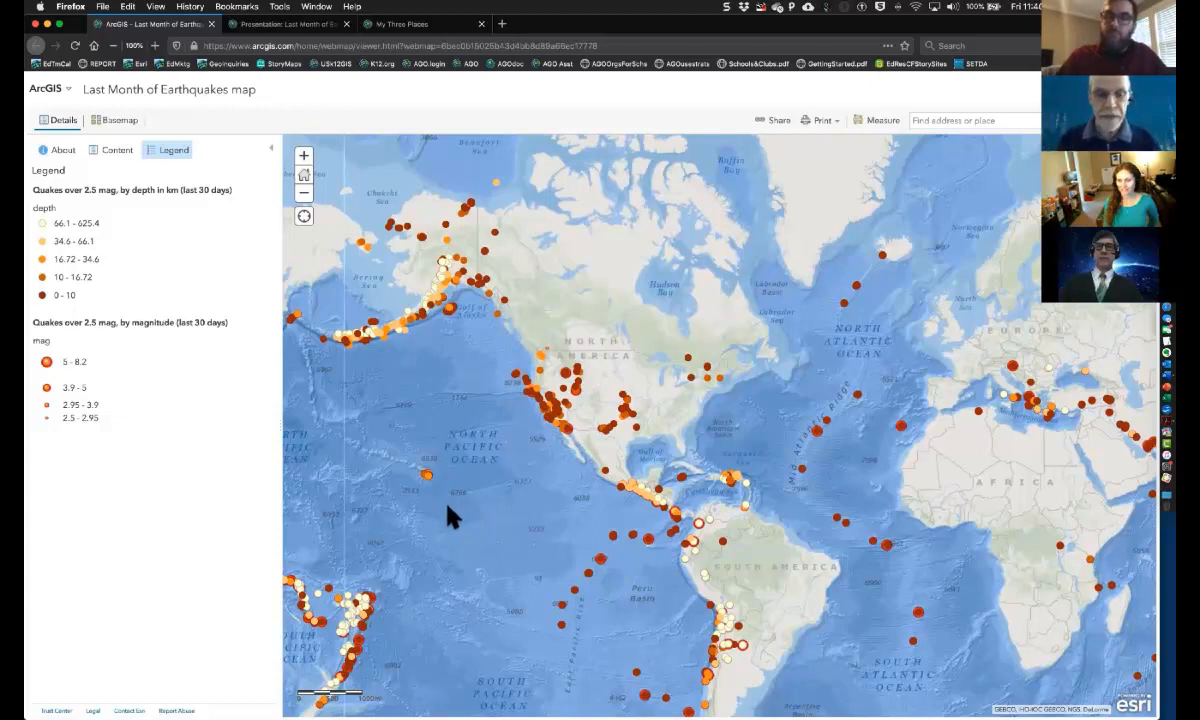
# Pan across the Americas, Africa, Europe, Asia and Australia, ending centred on the Pacific
pyautogui.moveTo(448, 512); pyautogui.dragTo(640, 497)
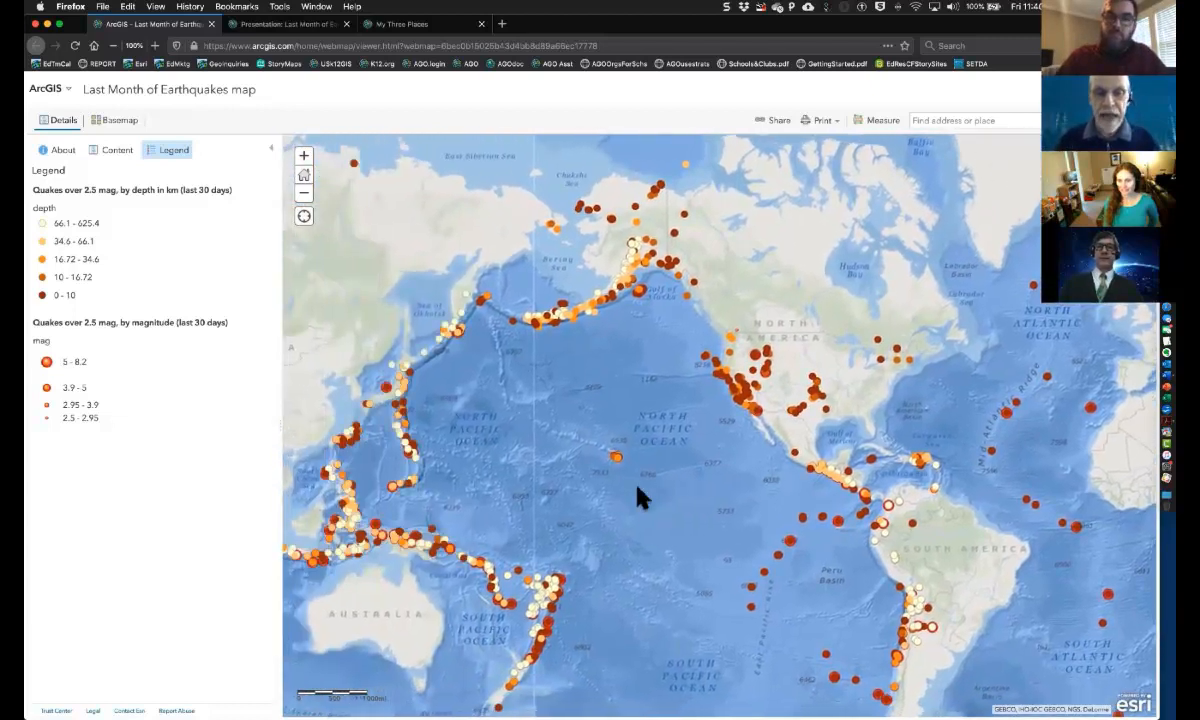
pyautogui.moveTo(731, 477); pyautogui.dragTo(610, 432)
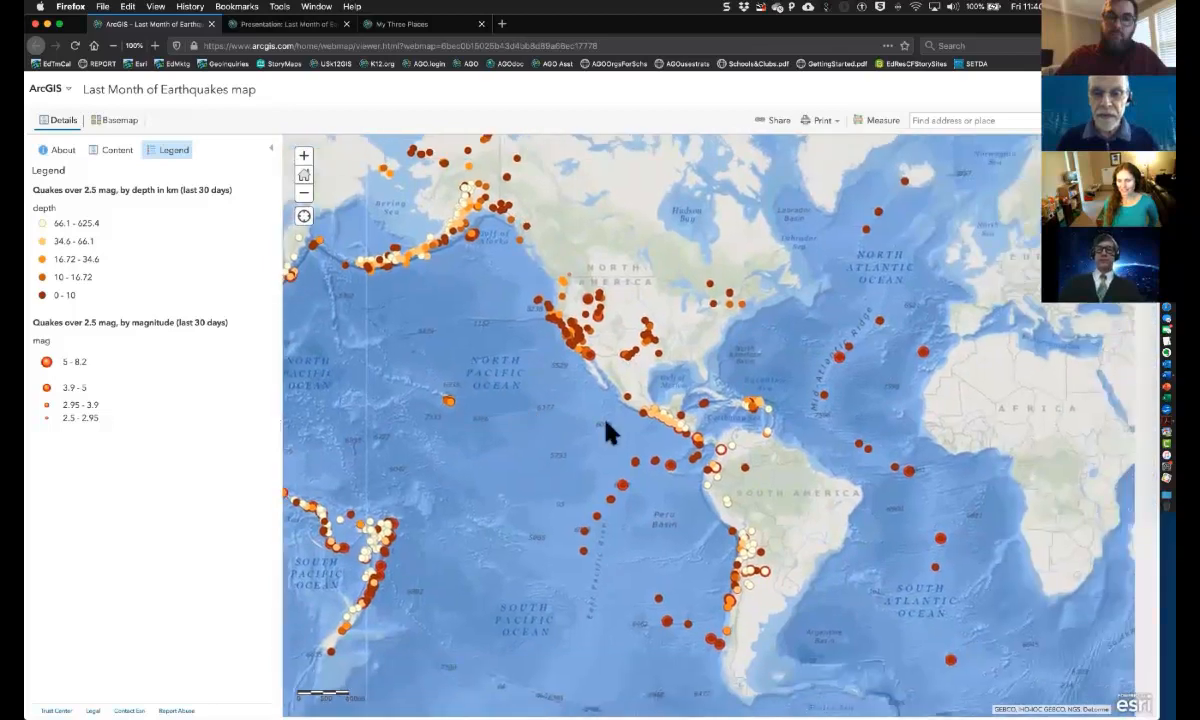
pyautogui.moveTo(830, 445); pyautogui.dragTo(758, 477)
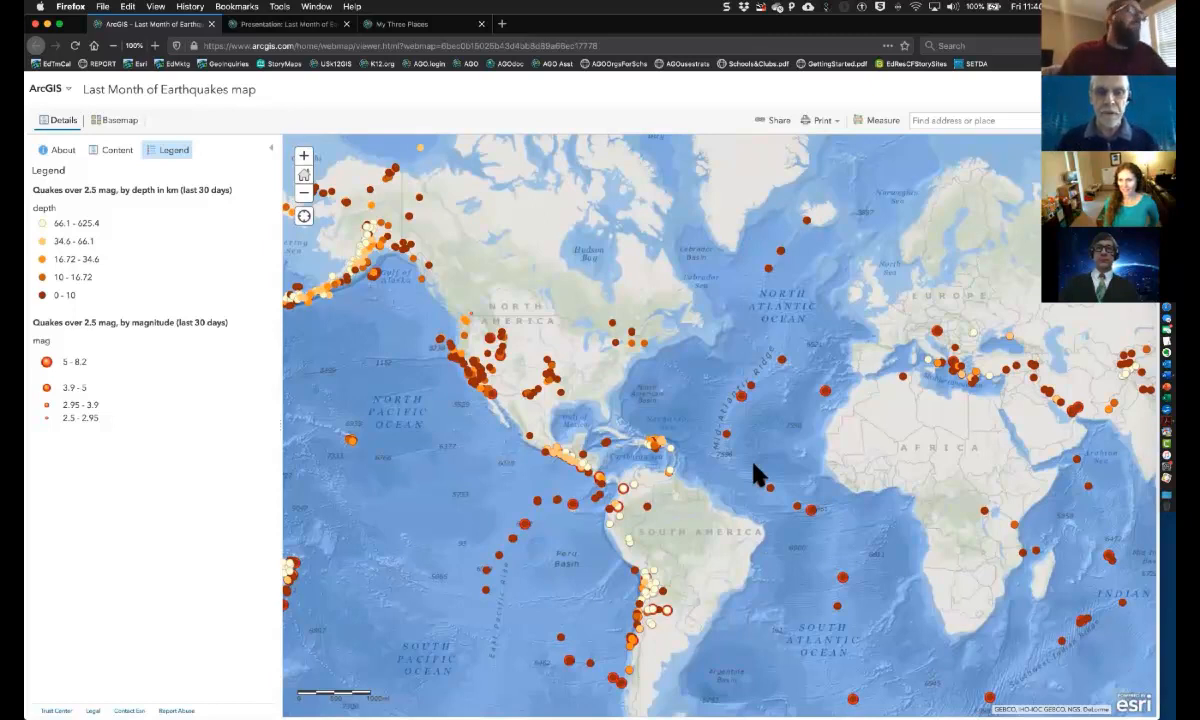
pyautogui.moveTo(803, 472); pyautogui.dragTo(614, 450)
pyautogui.moveTo(921, 471); pyautogui.dragTo(380, 485)
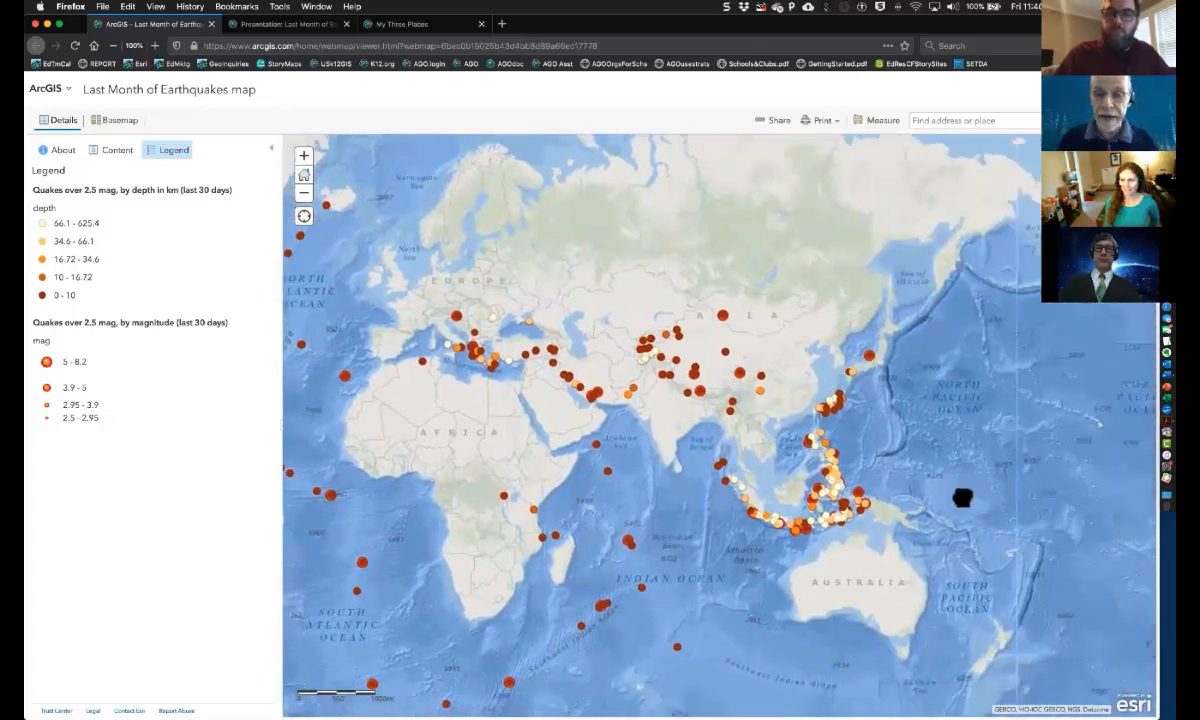
pyautogui.moveTo(959, 501); pyautogui.dragTo(659, 485)
pyautogui.moveTo(935, 507); pyautogui.dragTo(750, 483)
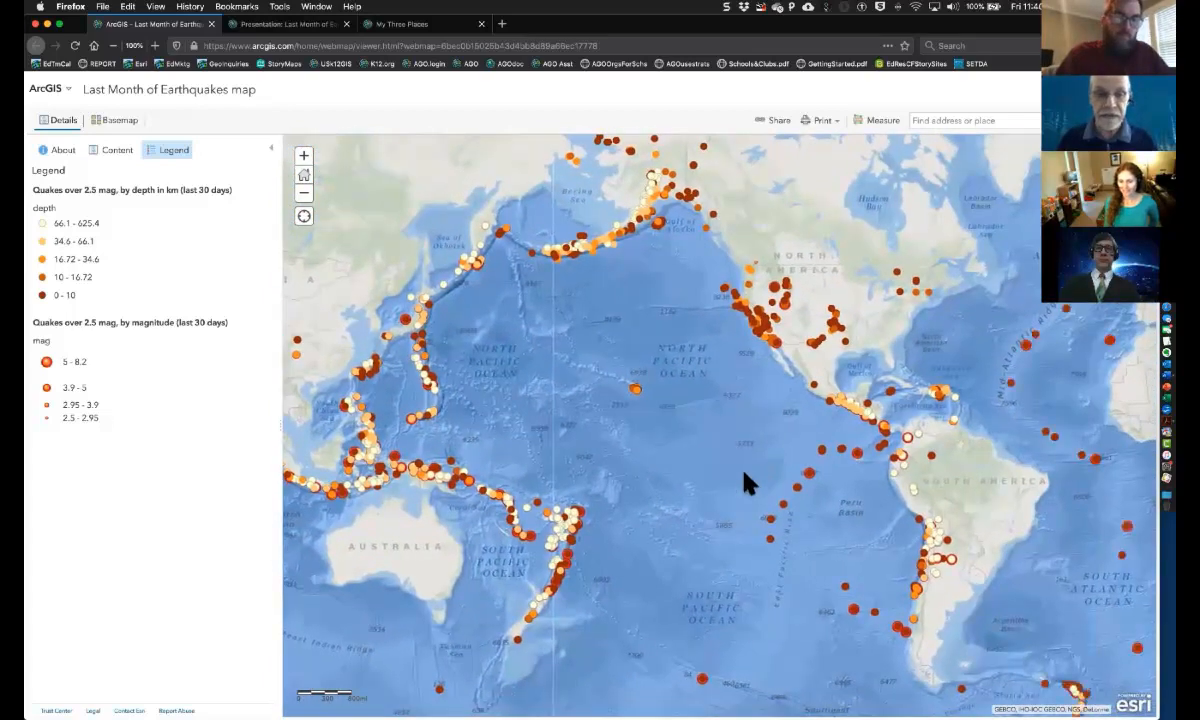
# Show the map layer list, then view and close details for a quake off Oregon
pyautogui.click(117, 150)
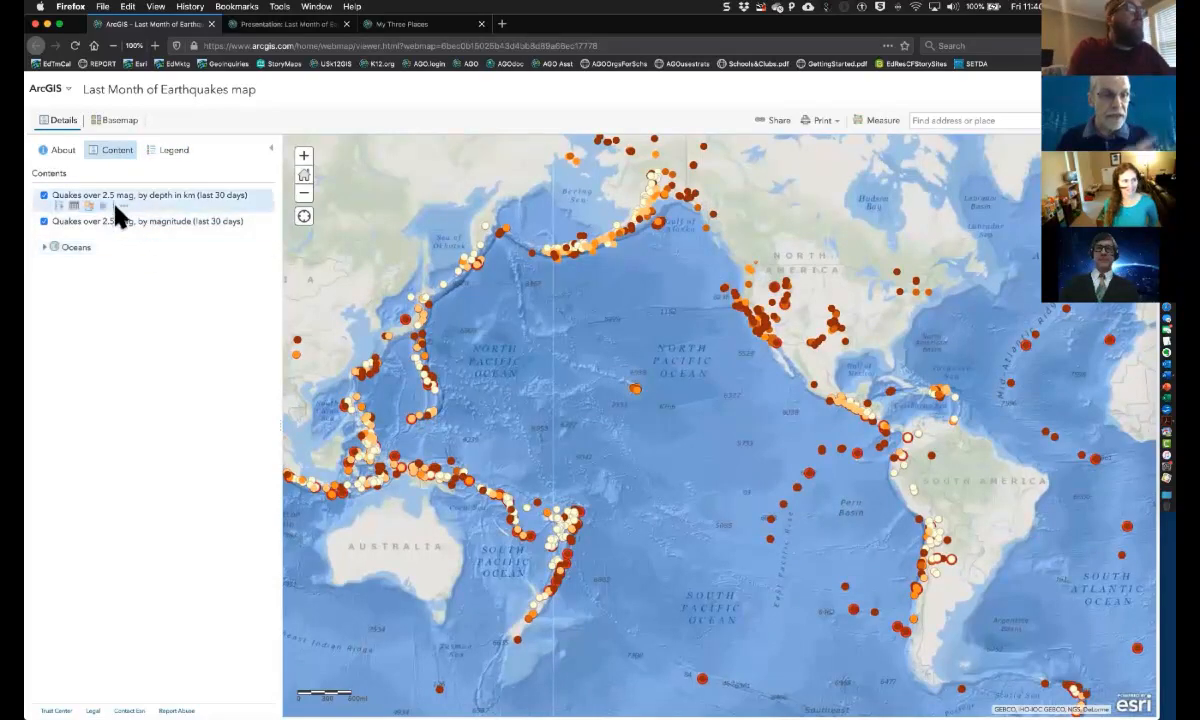
pyautogui.moveTo(128, 210)
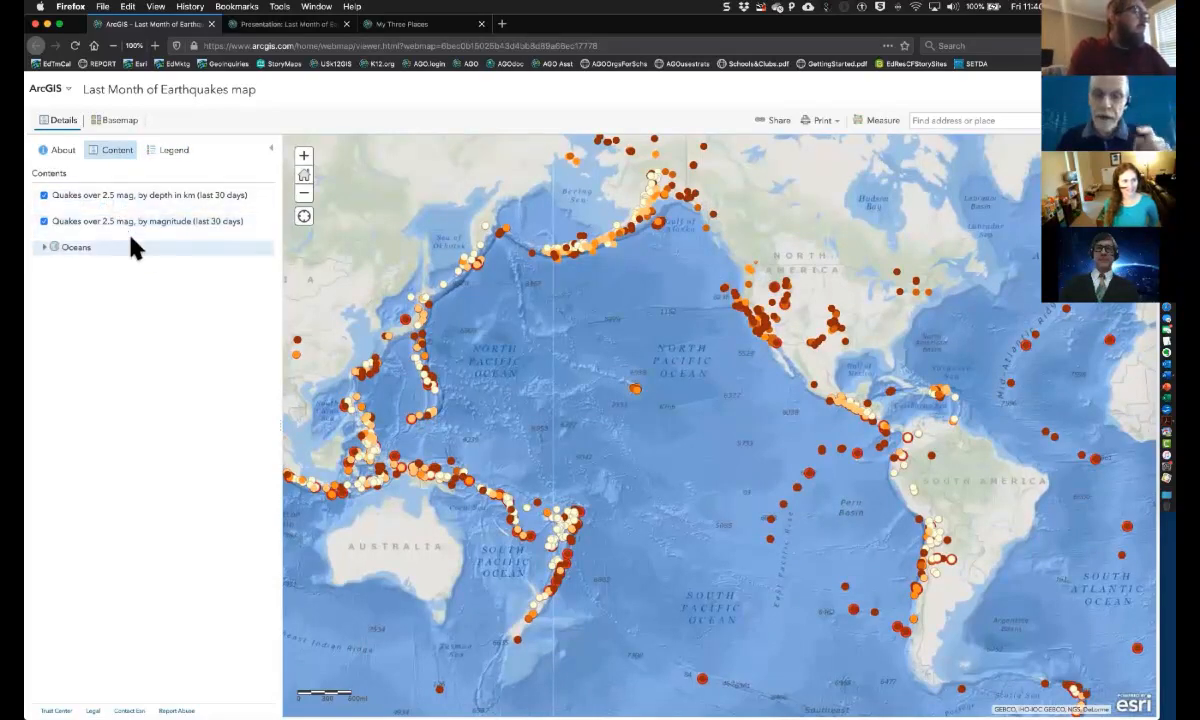
pyautogui.click(725, 289)
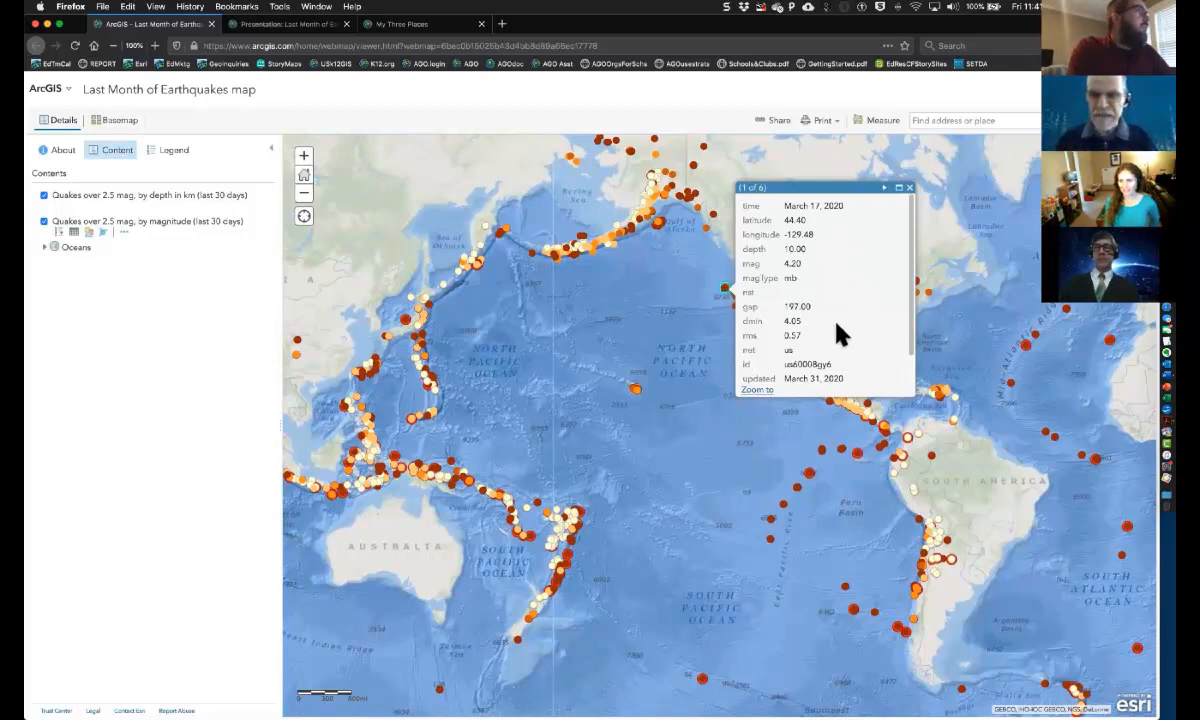
pyautogui.click(910, 188)
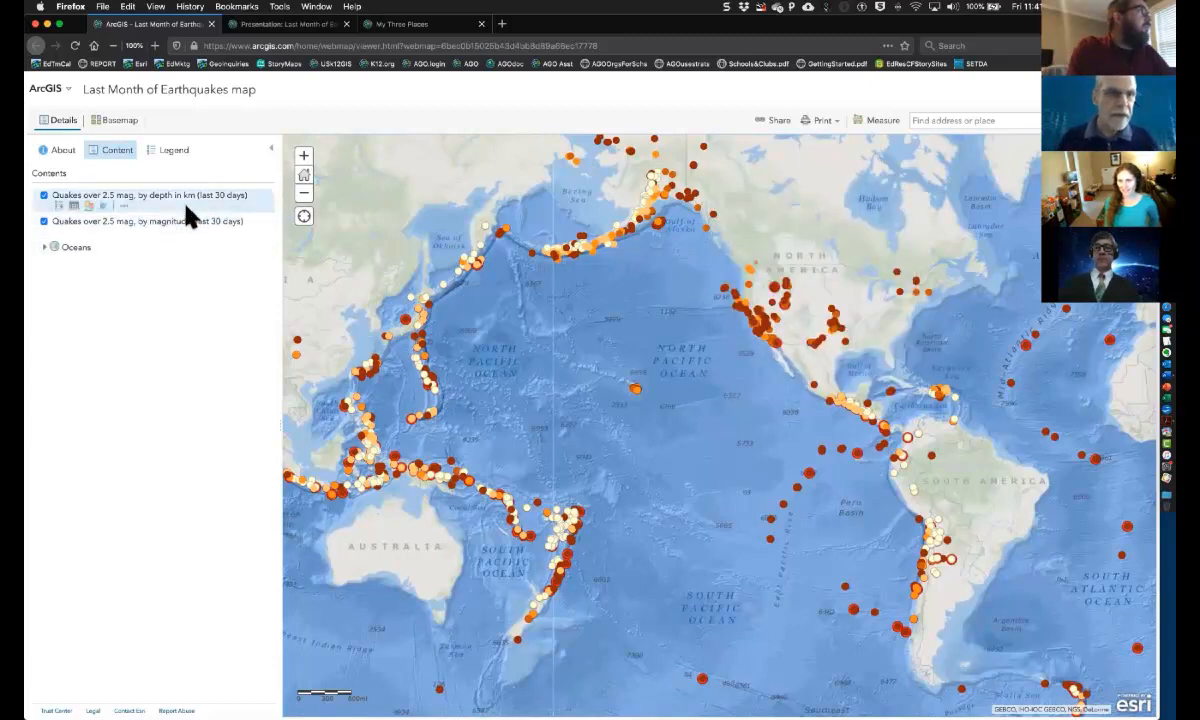
# Leave only the quakes-by-depth layer visible, hiding magnitude, and expand the depth legend
pyautogui.click(43, 196)
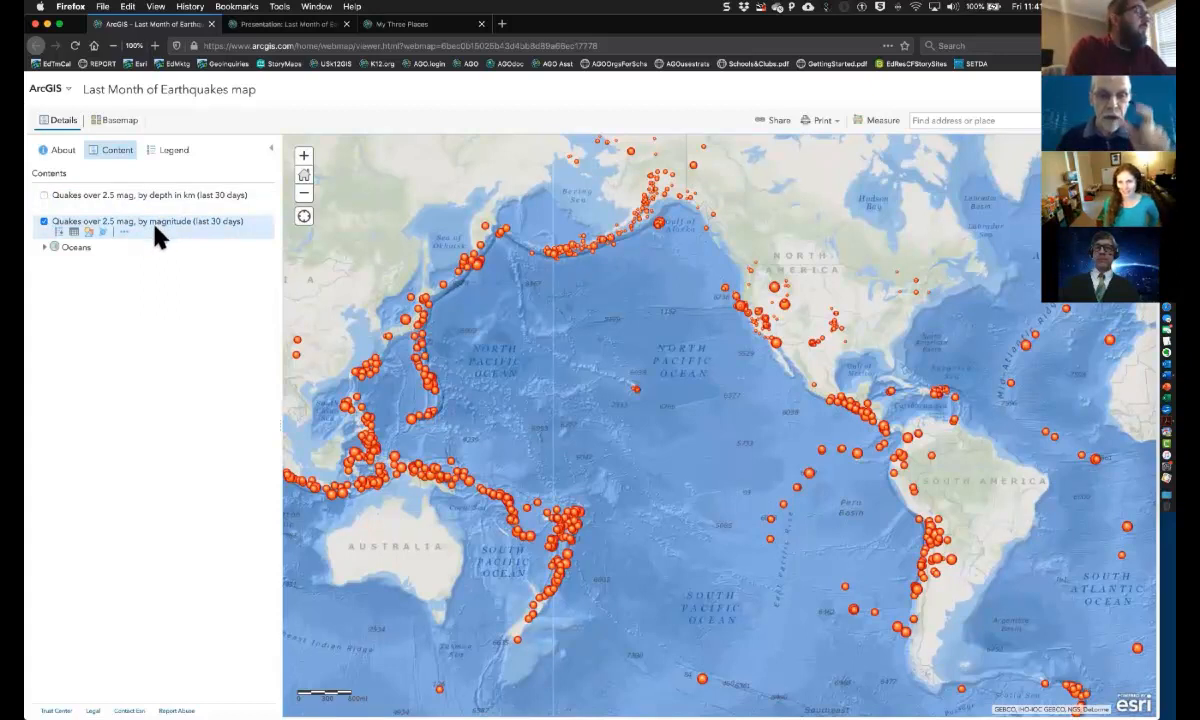
pyautogui.click(174, 152)
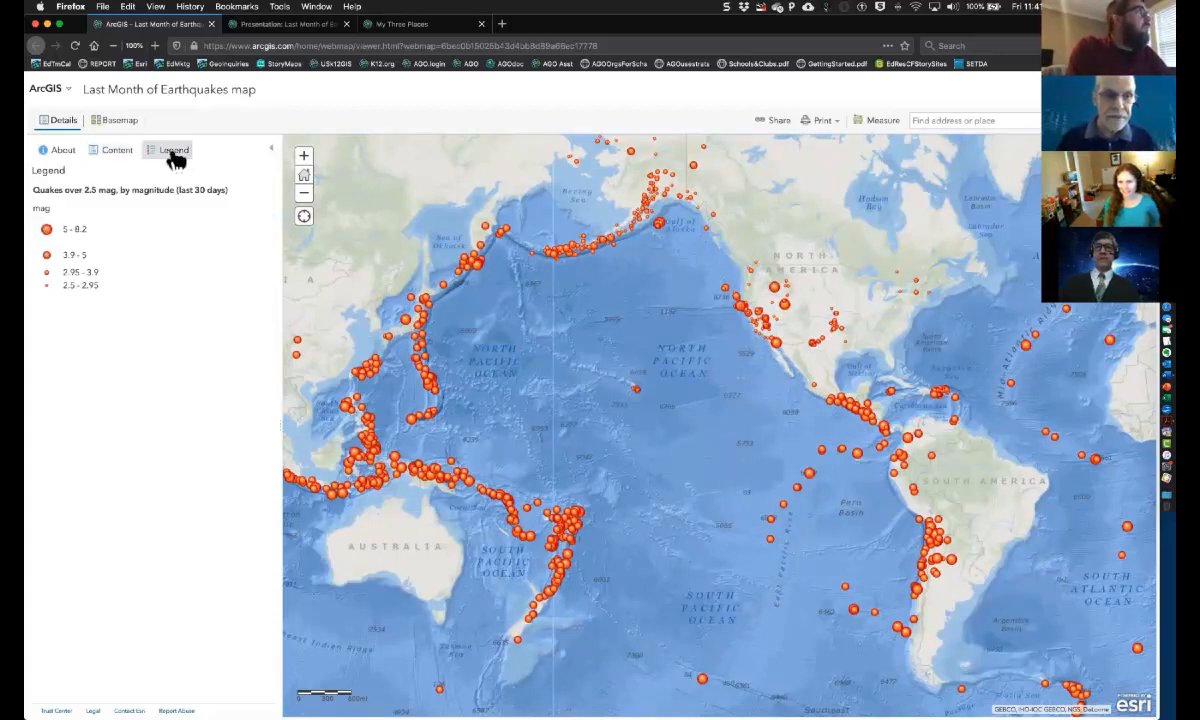
pyautogui.click(114, 155)
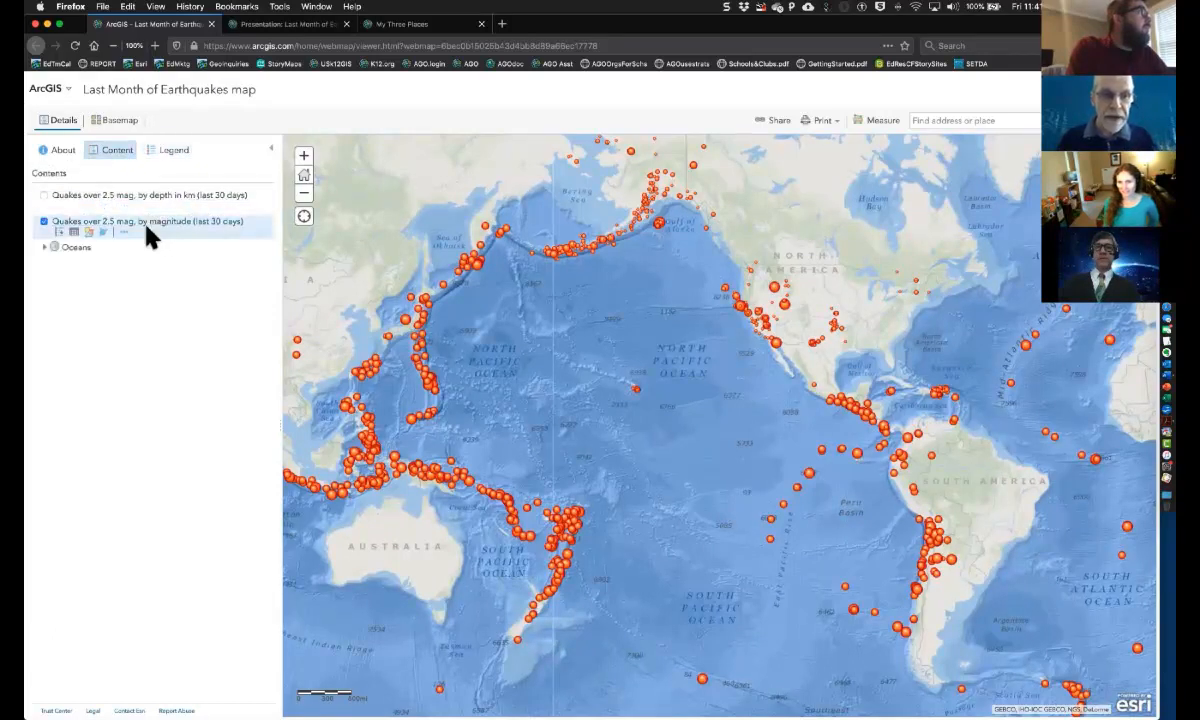
pyautogui.click(43, 196)
pyautogui.click(44, 221)
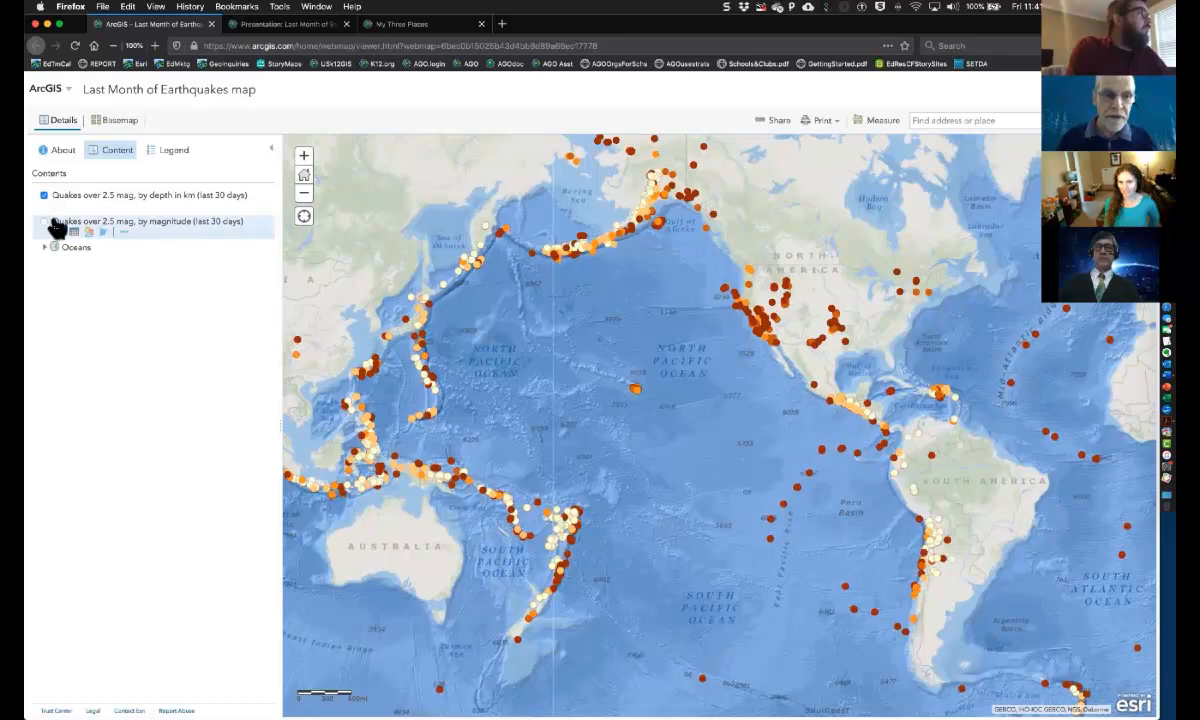
pyautogui.click(168, 197)
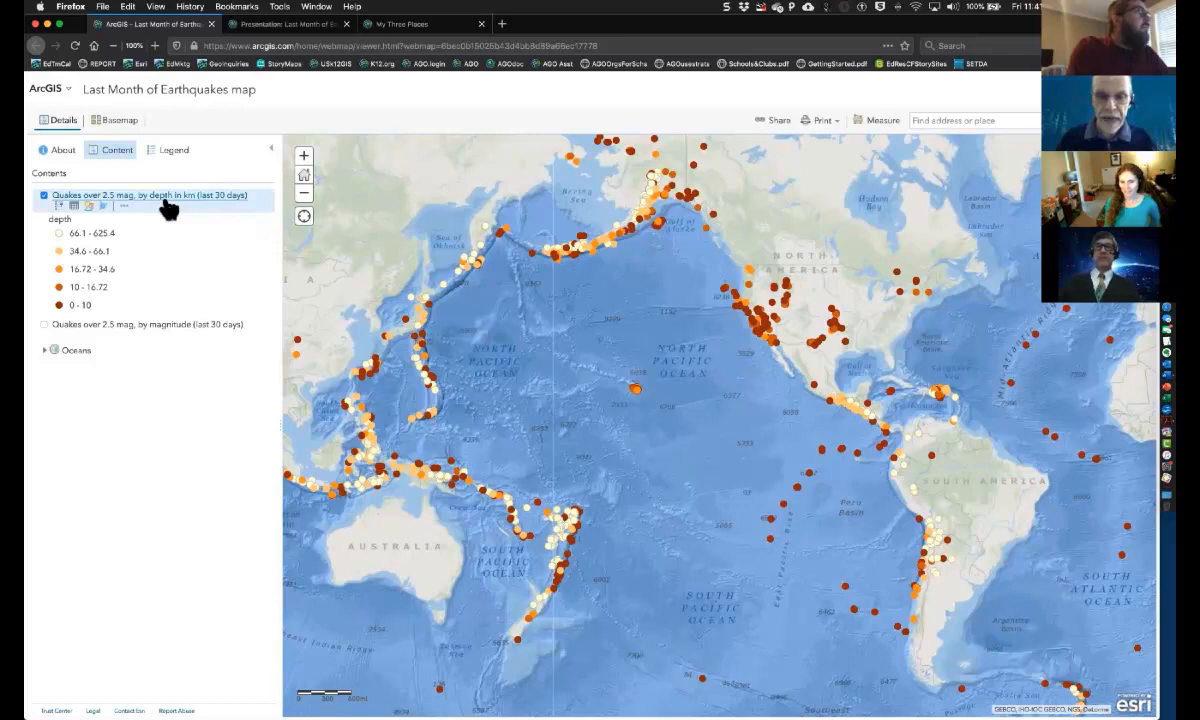
# Expand the quakes-by-magnitude legend in Contents and drag the map to reveal more of Asia
pyautogui.click(177, 325)
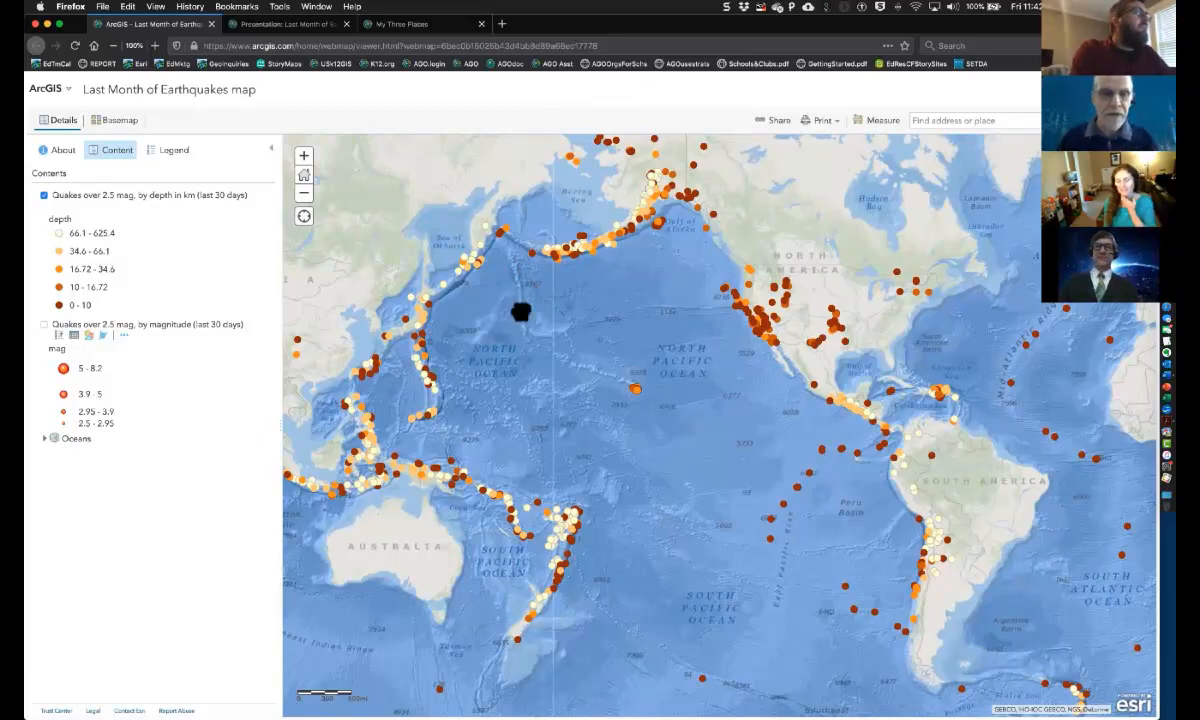
pyautogui.moveTo(520, 312); pyautogui.dragTo(621, 303)
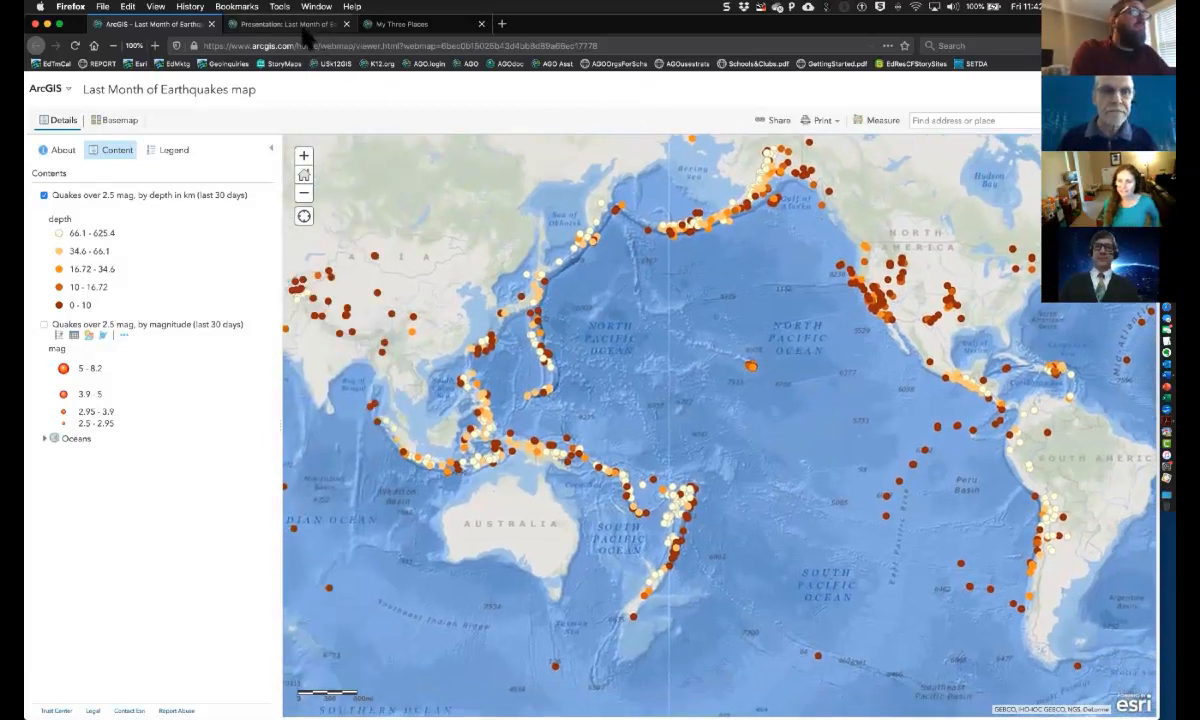
# Switch to the 'Presentation: Last Month of Earthquakes' browser tab
pyautogui.click(300, 26)
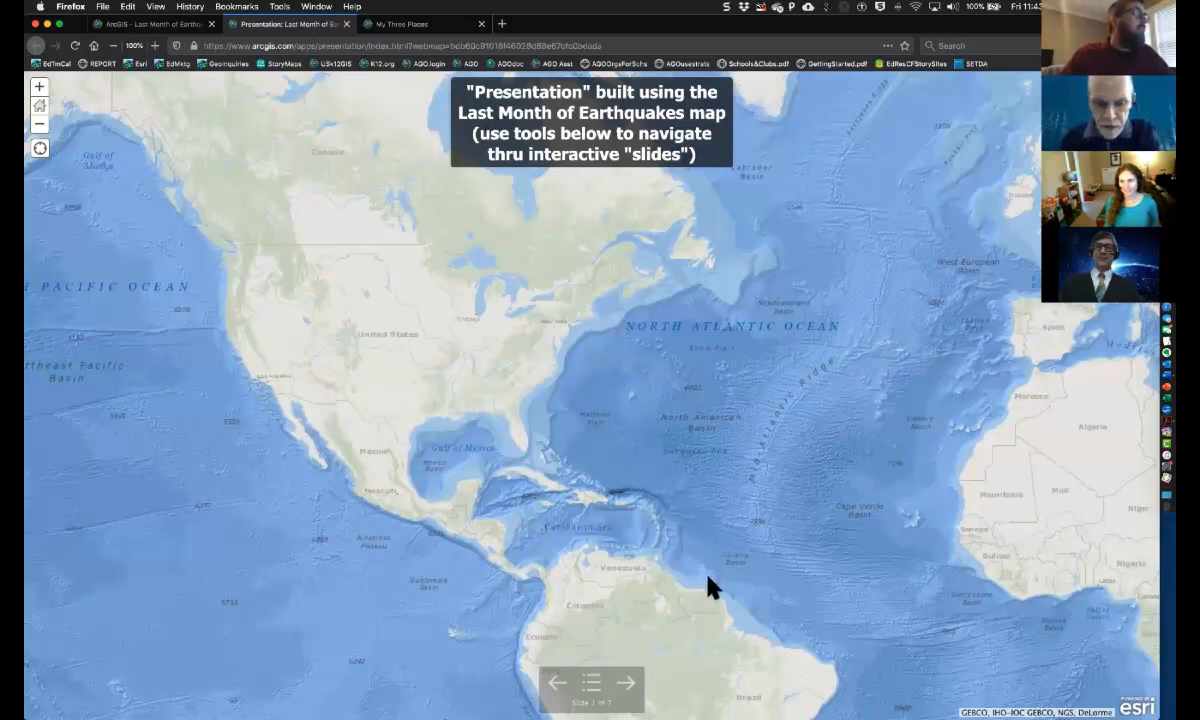
# Open and close the slide list, then step forward to slide 2
pyautogui.click(596, 686)
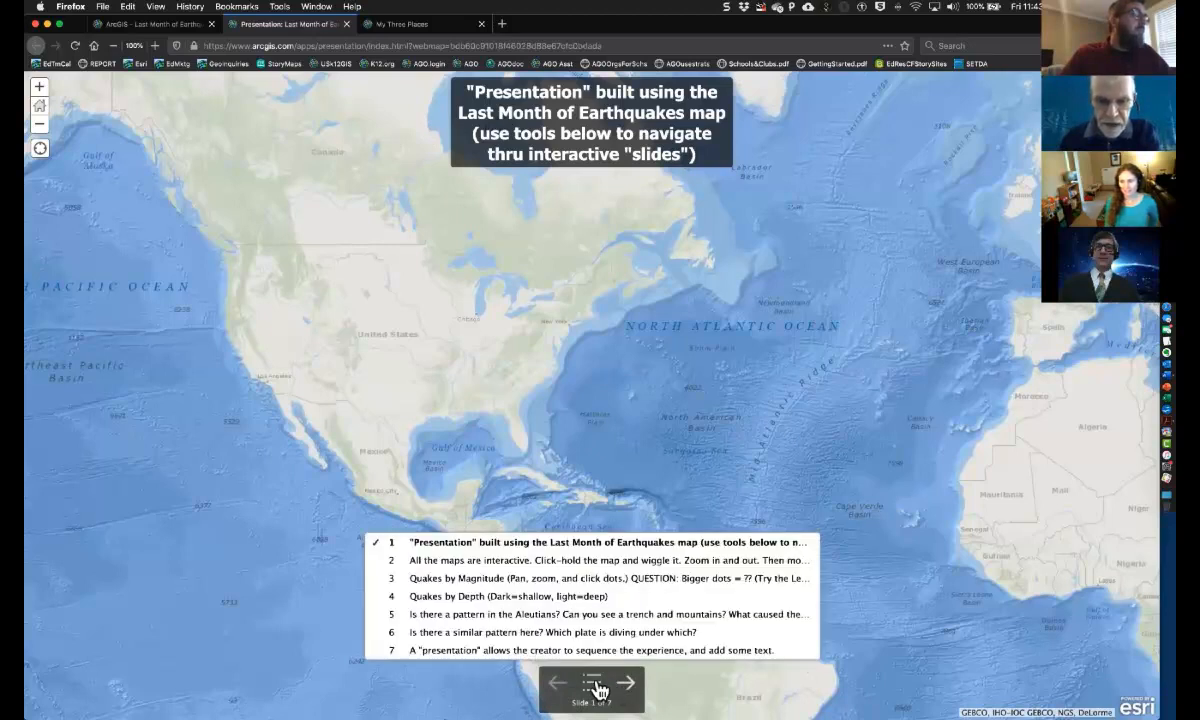
pyautogui.click(596, 687)
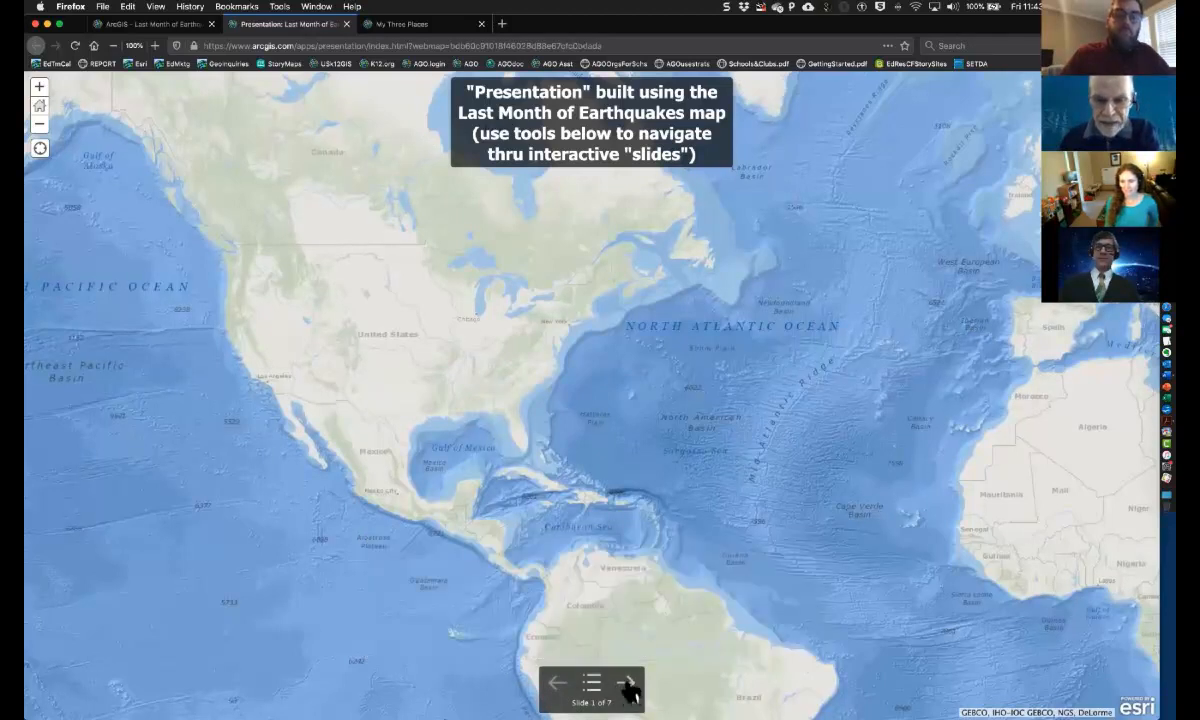
pyautogui.click(627, 684)
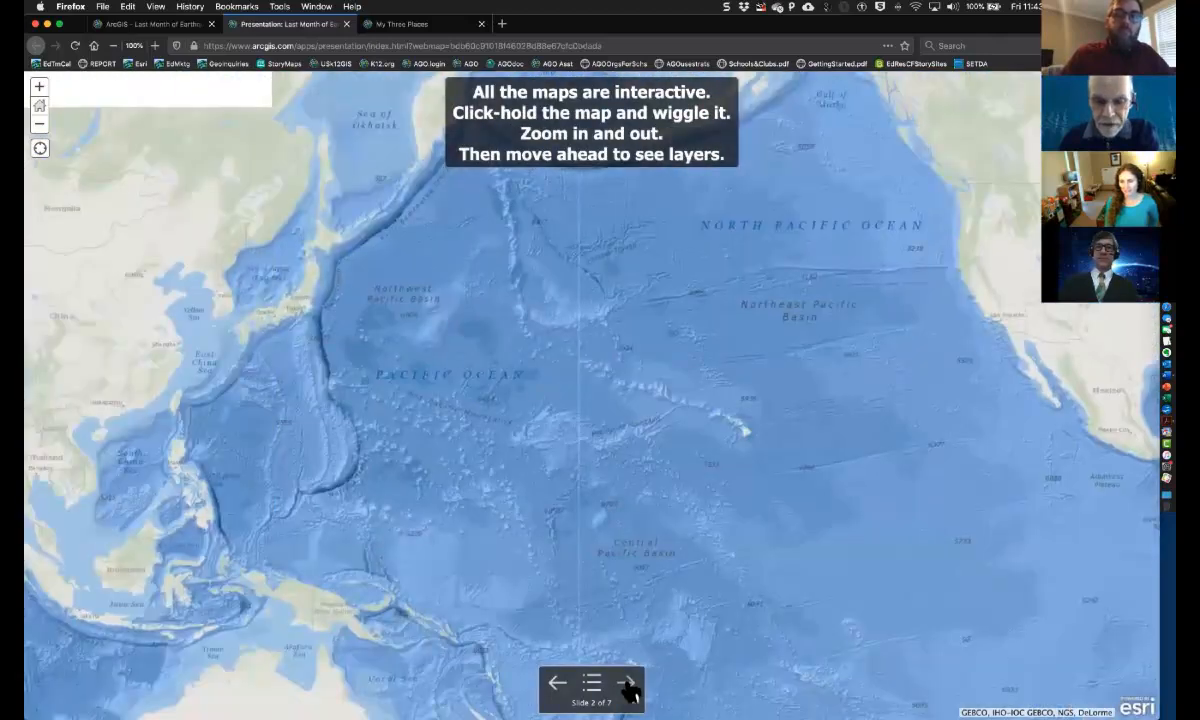
pyautogui.click(557, 686)
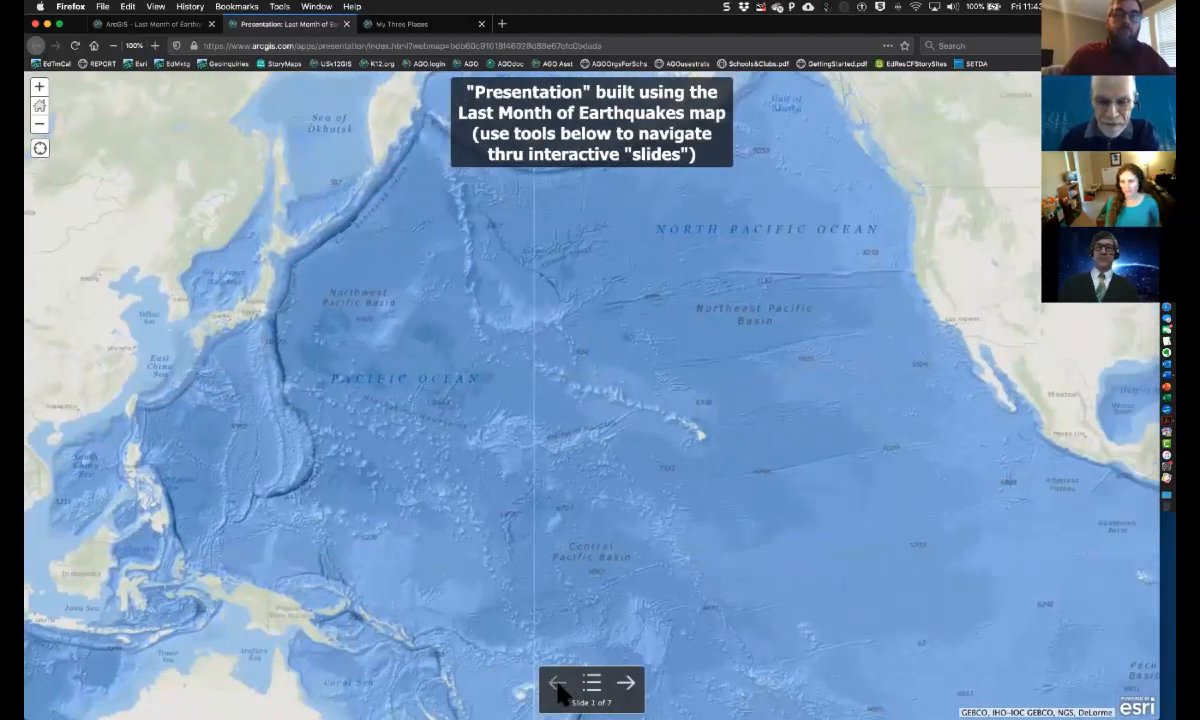
pyautogui.click(628, 687)
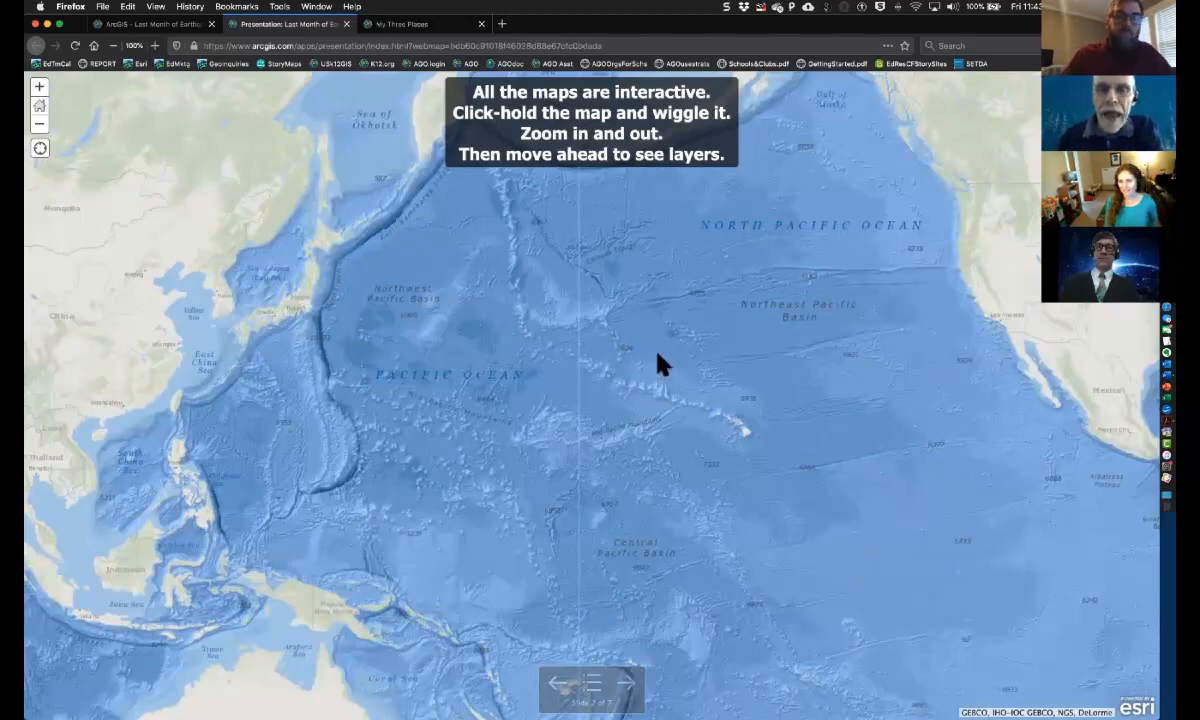
# Zoom and pan slide 2's map, zooming into the California coast near Los Angeles and back out
pyautogui.moveTo(594, 344); pyautogui.dragTo(477, 365)
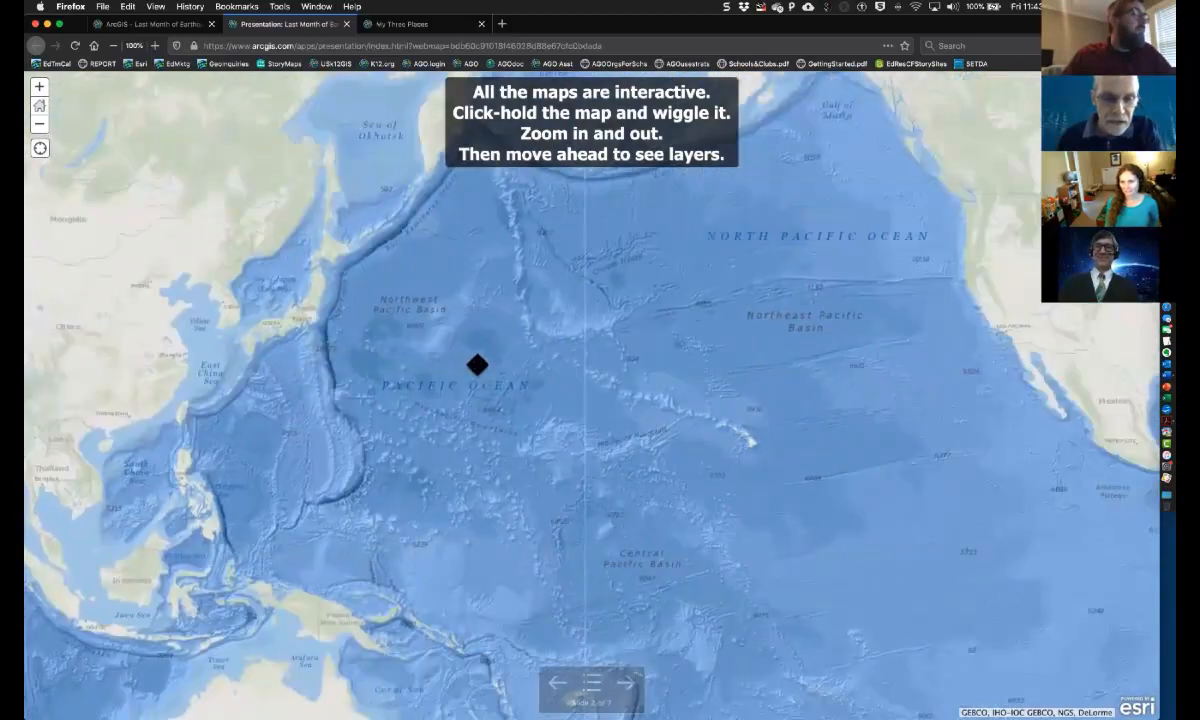
pyautogui.click(40, 90)
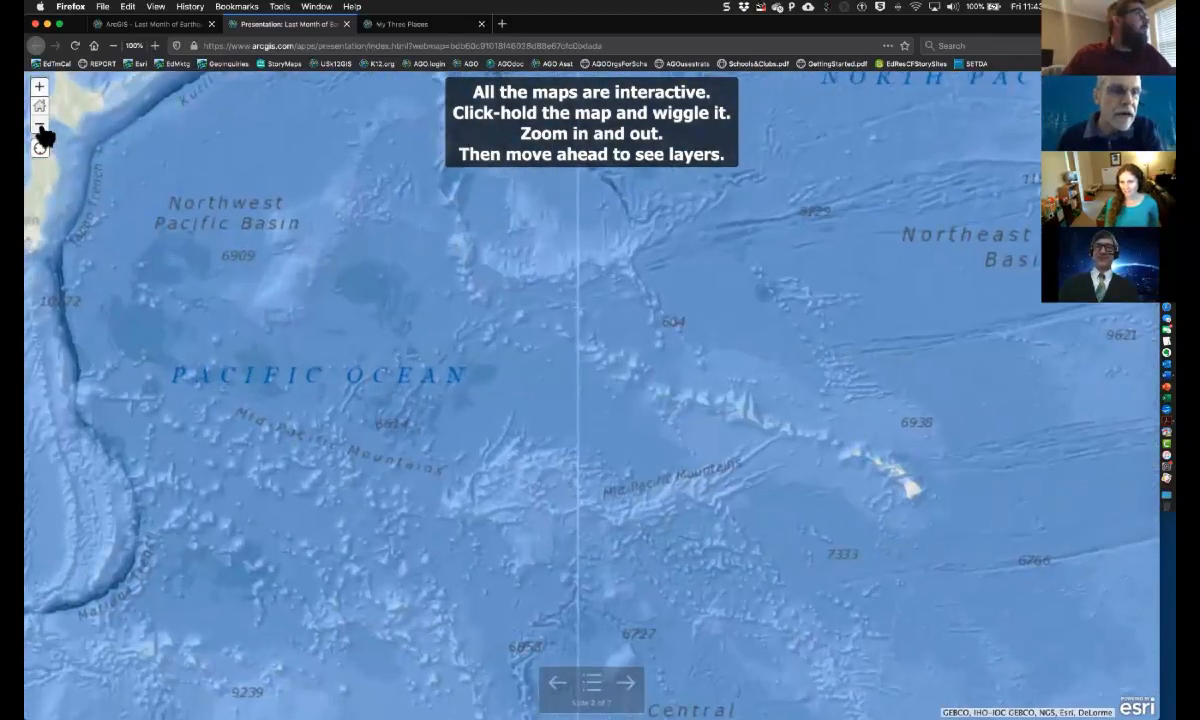
pyautogui.click(40, 126)
pyautogui.click(40, 126)
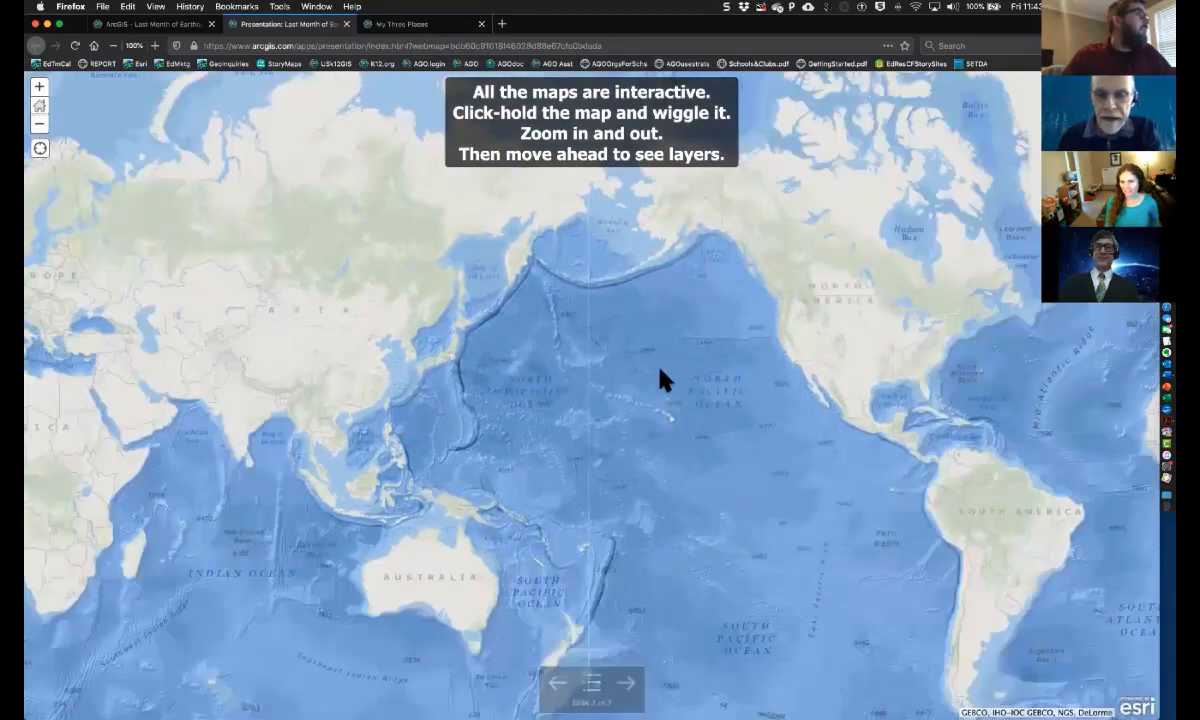
pyautogui.scroll(2, 830, 365)
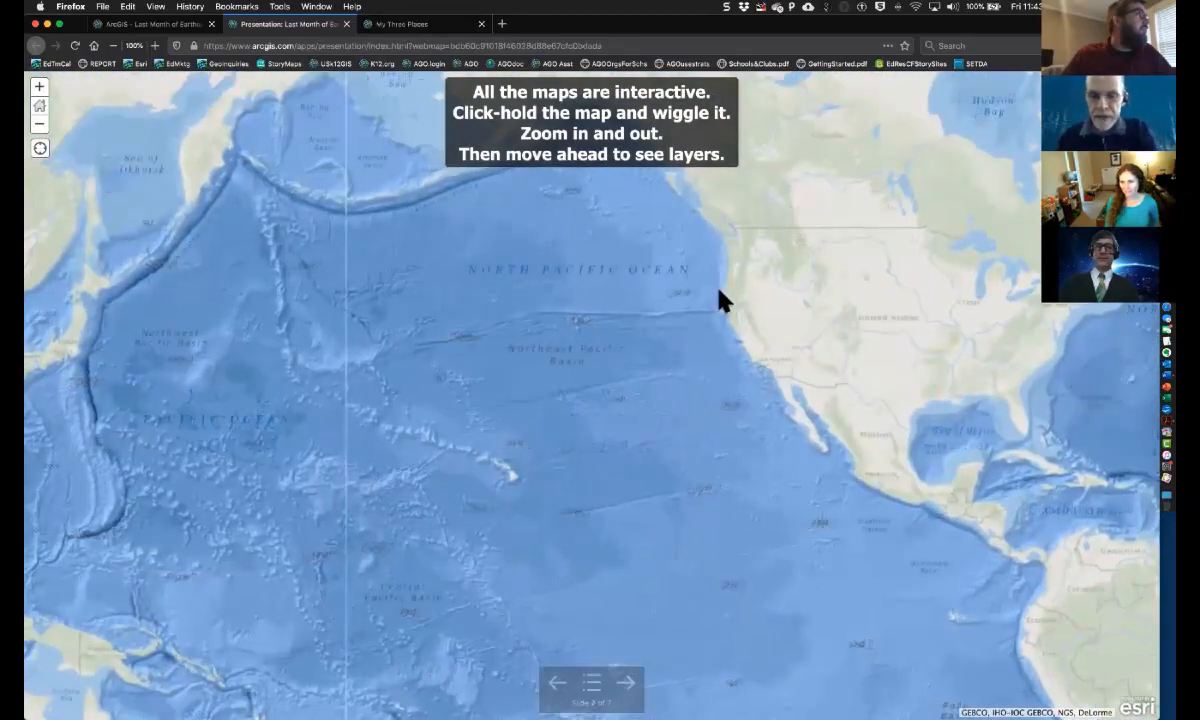
pyautogui.moveTo(686, 283)
pyautogui.keyDown('shift'); pyautogui.mouseDown()
pyautogui.moveTo(785, 362)
pyautogui.moveTo(830, 423)
pyautogui.mouseUp(); pyautogui.keyUp('shift')
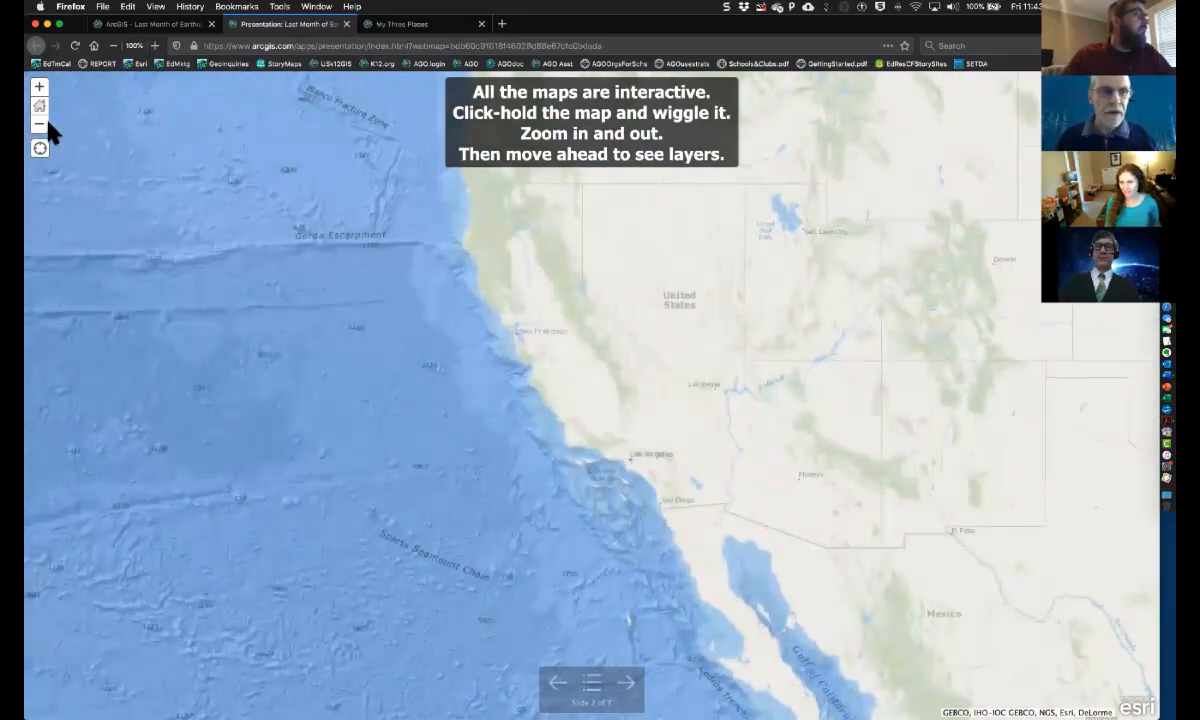
pyautogui.click(40, 124)
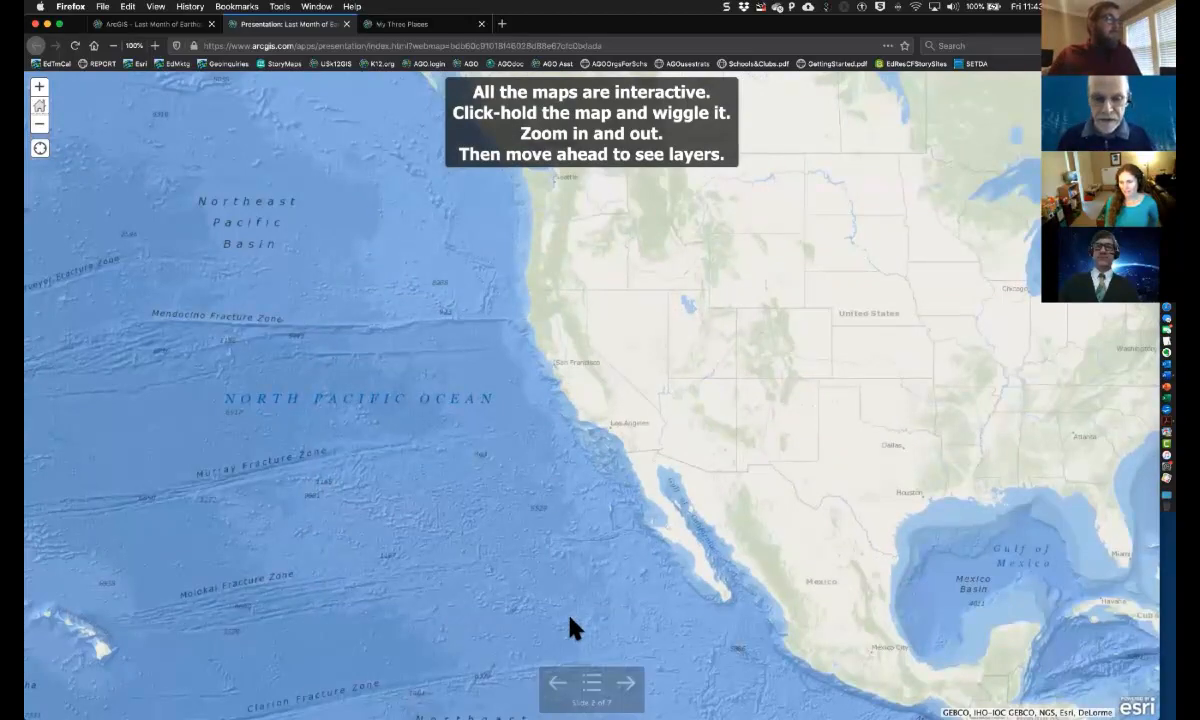
# Return to slide 1, then advance to slide 3, Quakes by Magnitude
pyautogui.click(560, 685)
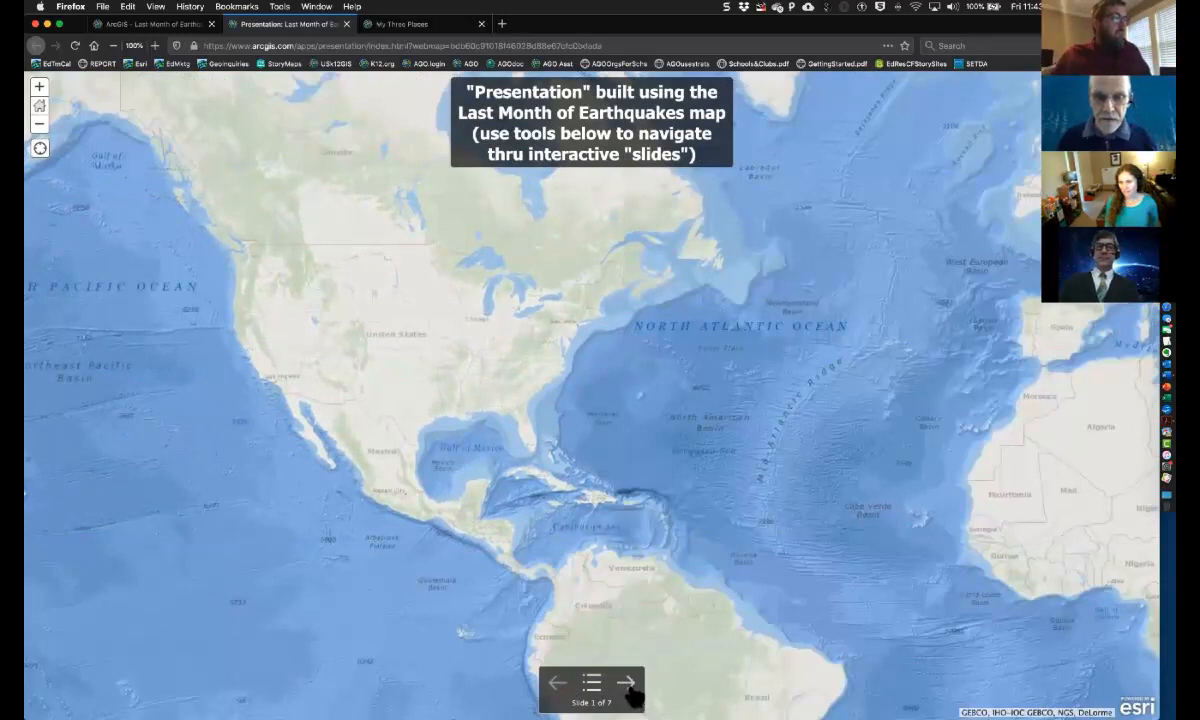
pyautogui.click(627, 684)
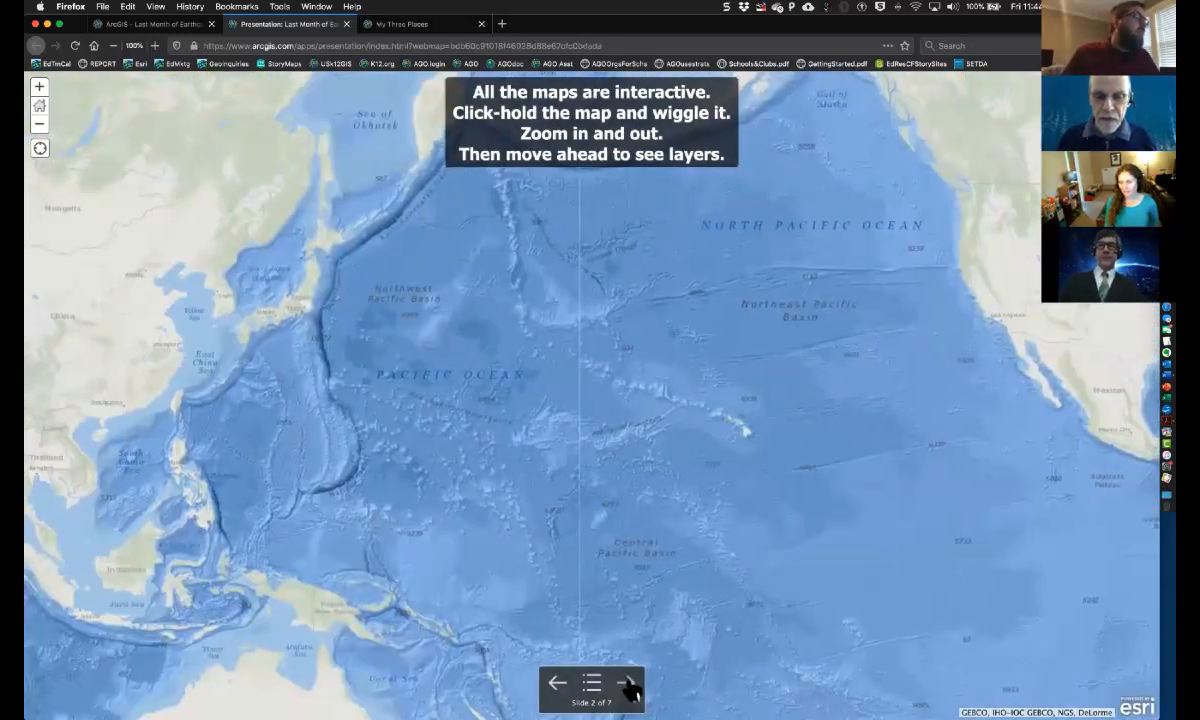
pyautogui.click(627, 684)
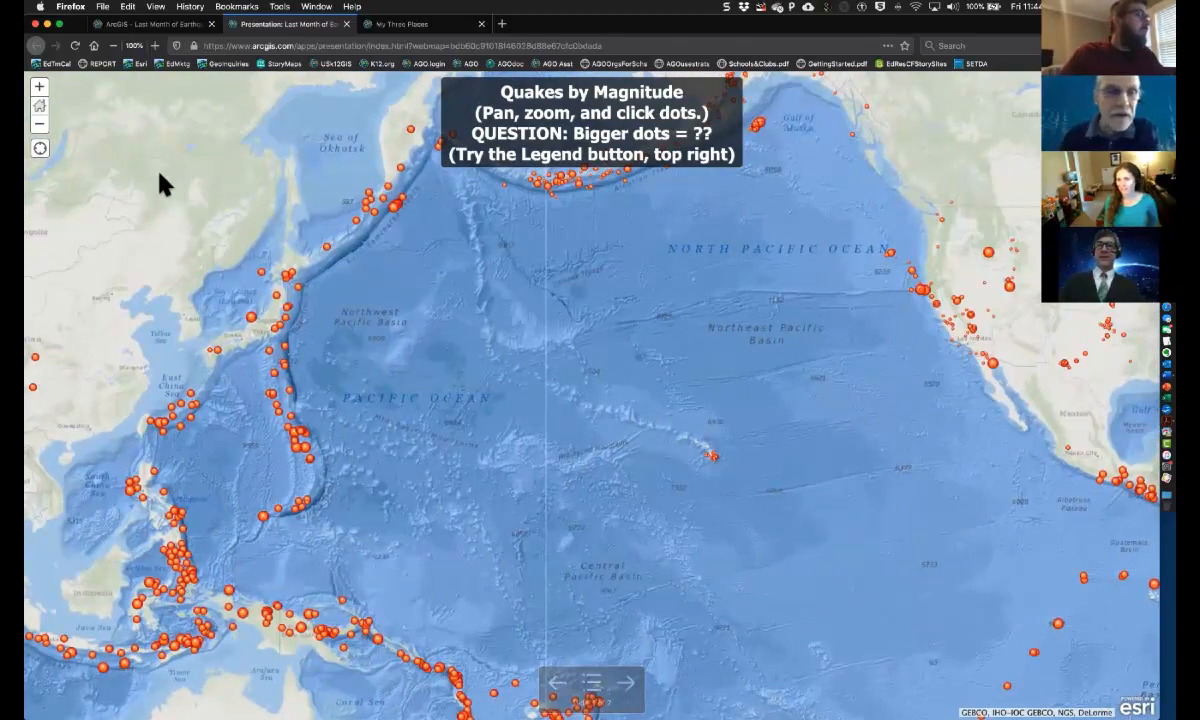
# Zoom out one level, inspect a quake near Alaska, and toggle the magnitude legend
pyautogui.click(40, 128)
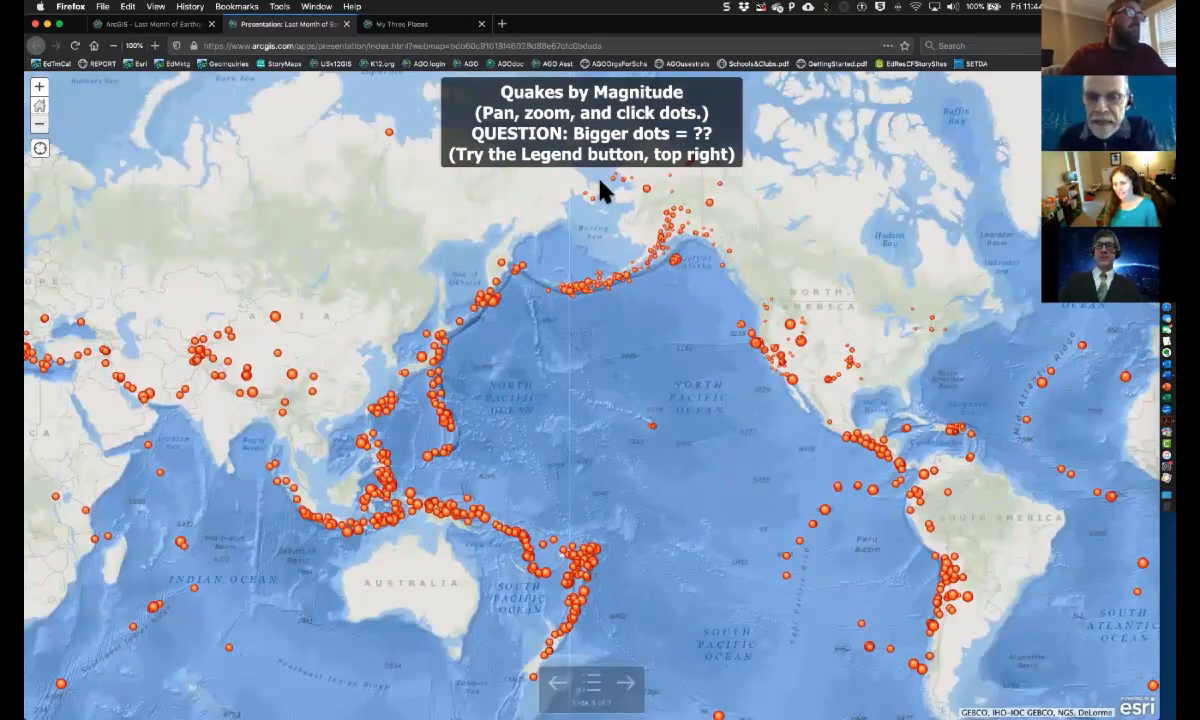
pyautogui.click(729, 250)
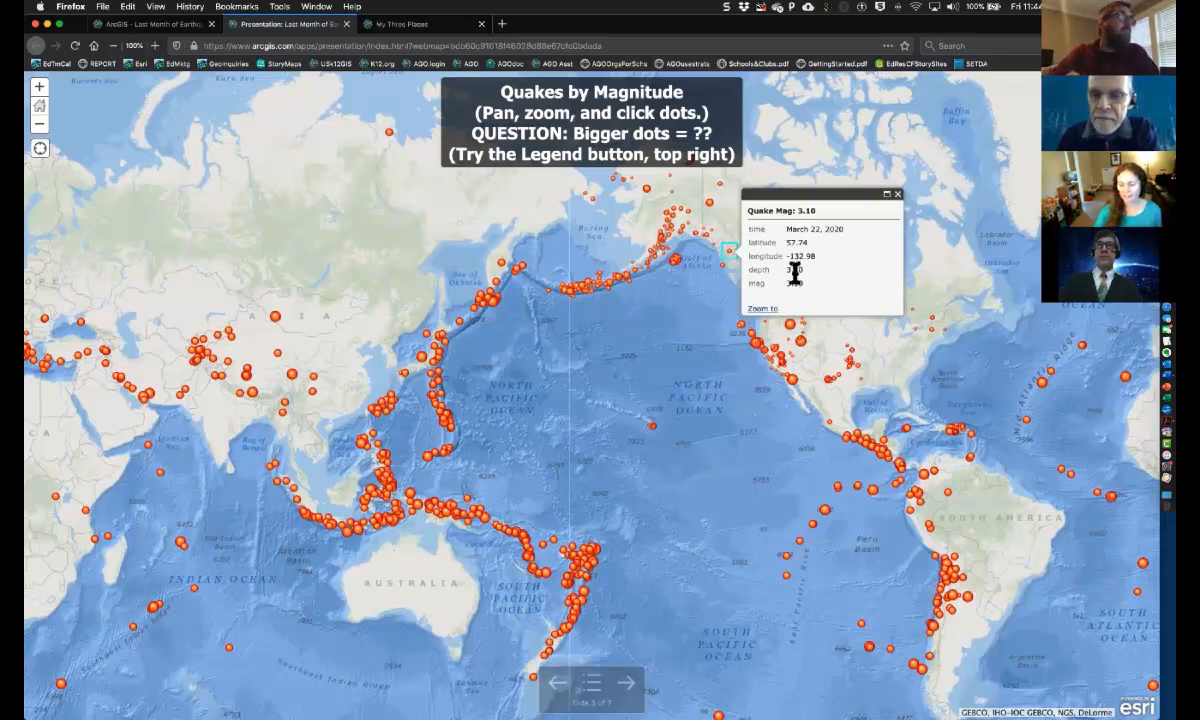
pyautogui.click(897, 194)
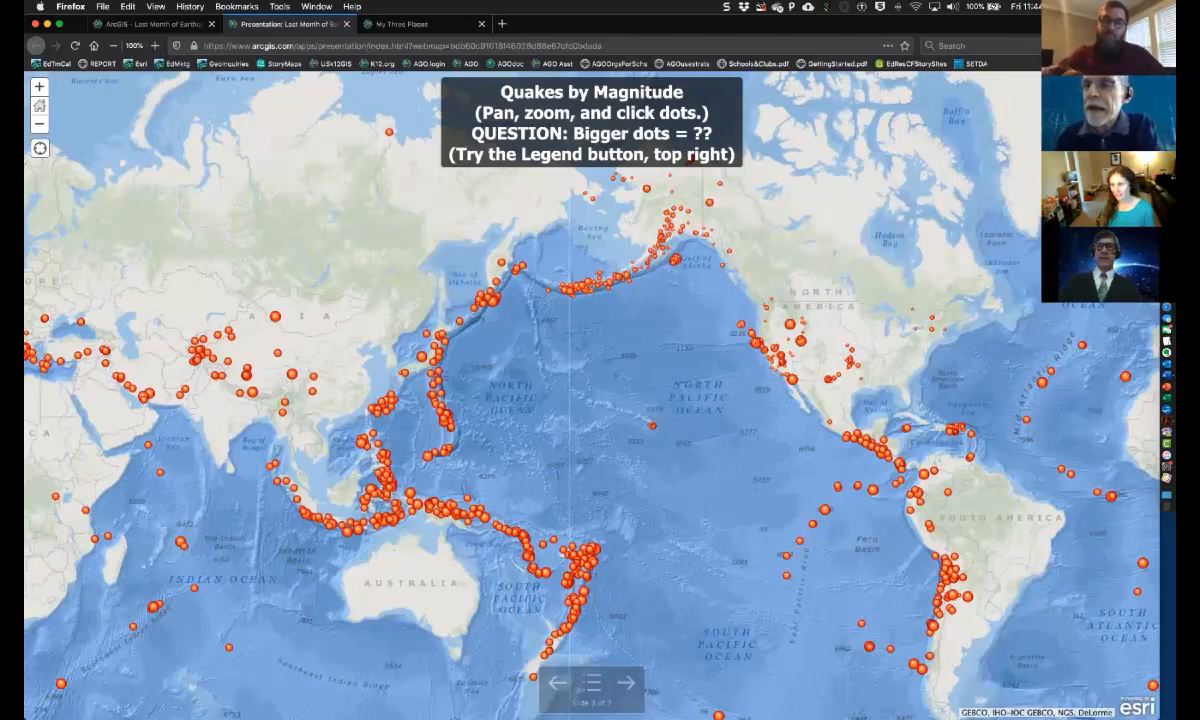
pyautogui.click(1140, 92)
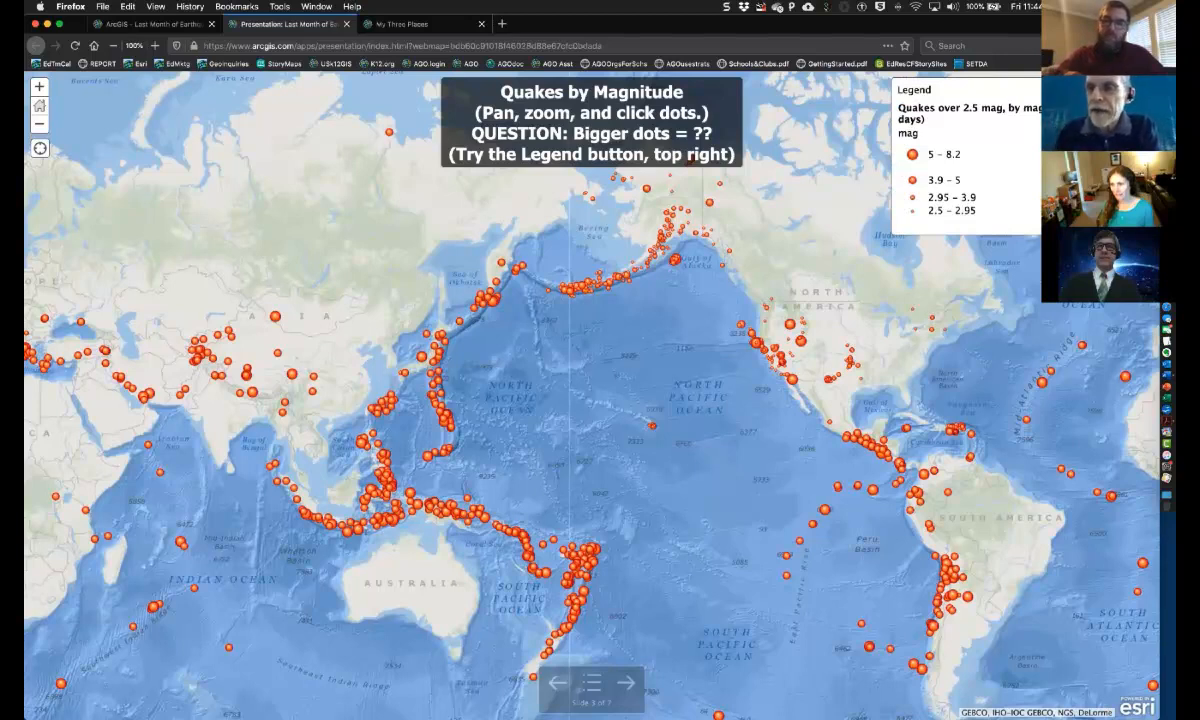
pyautogui.click(1140, 92)
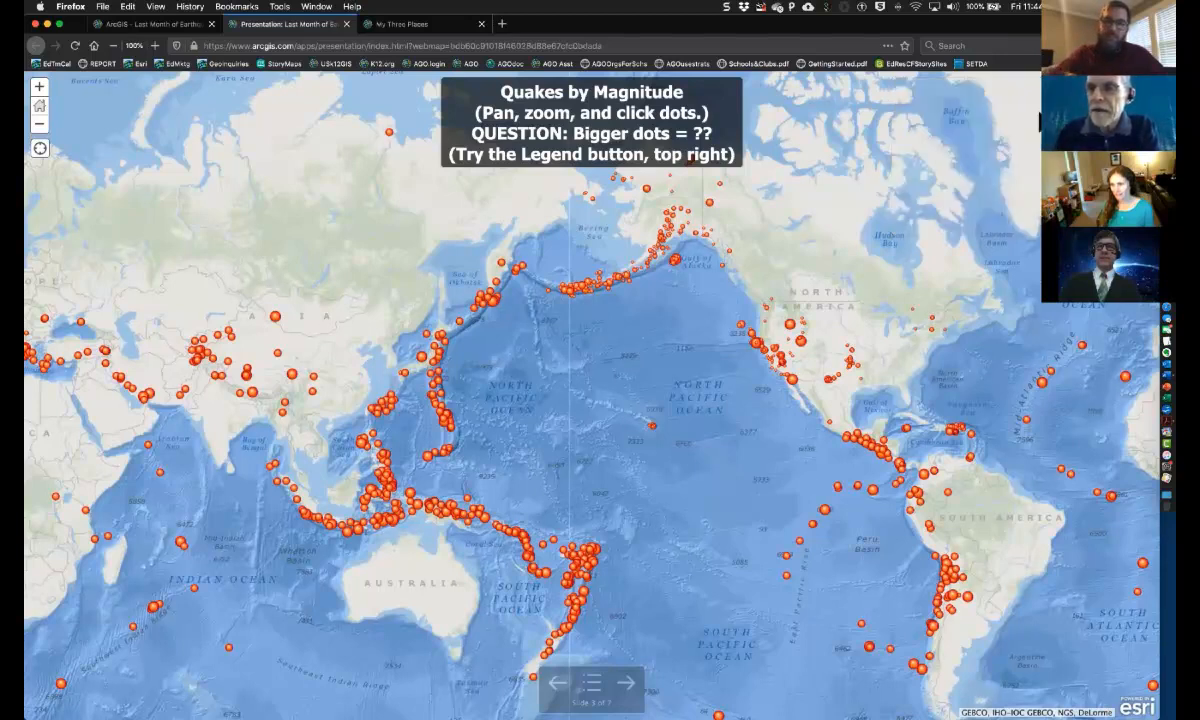
pyautogui.click(1140, 92)
pyautogui.click(1140, 92)
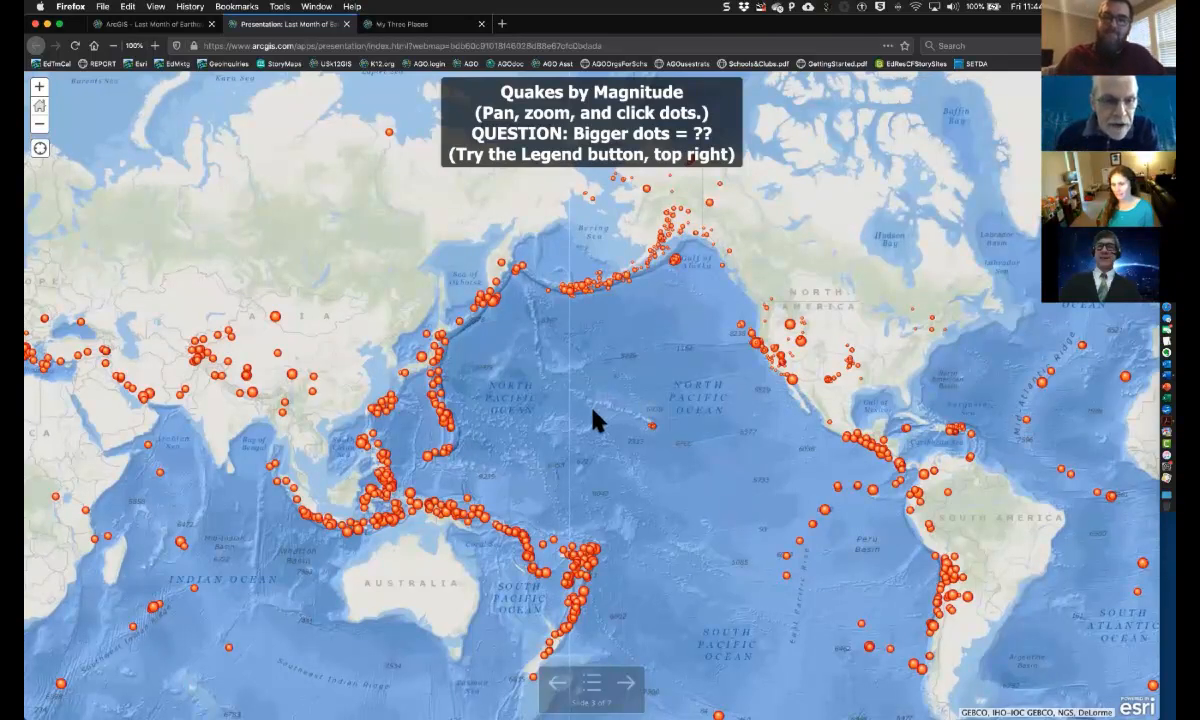
# Inspect the magnitude 5.30 quake in China, pan toward the Indian Ocean, and jump to slide 4
pyautogui.click(292, 374)
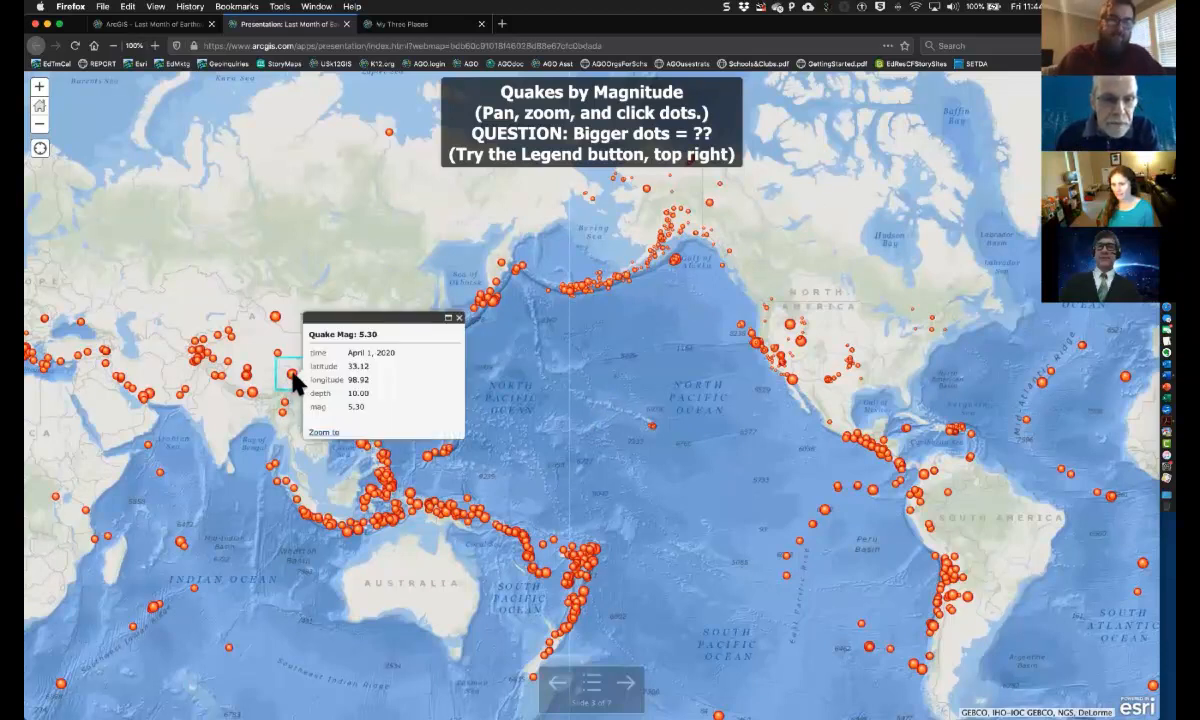
pyautogui.click(459, 319)
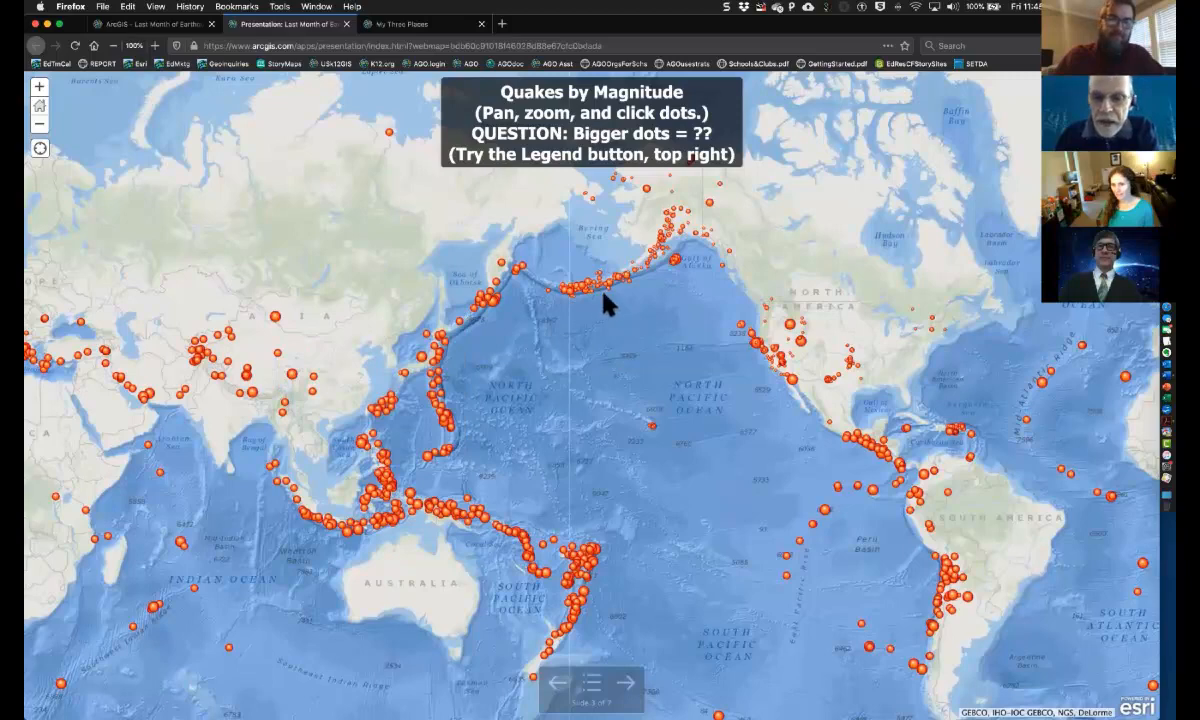
pyautogui.moveTo(624, 433); pyautogui.dragTo(817, 359)
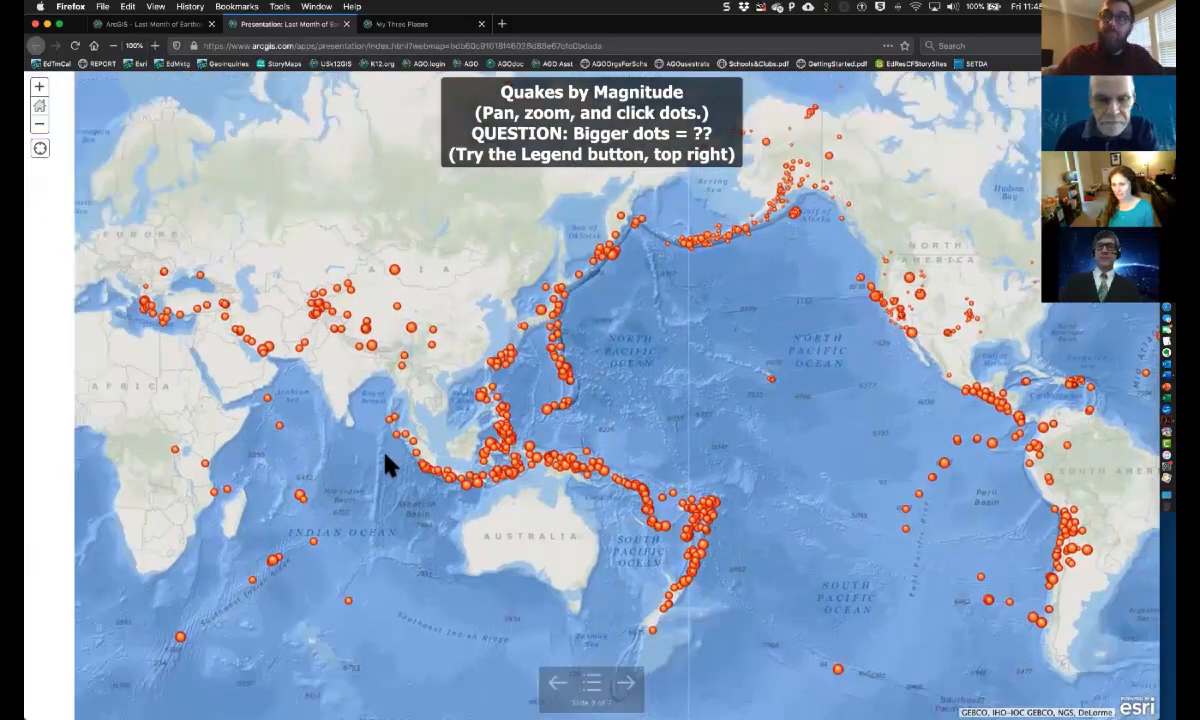
pyautogui.moveTo(385, 454); pyautogui.dragTo(637, 382)
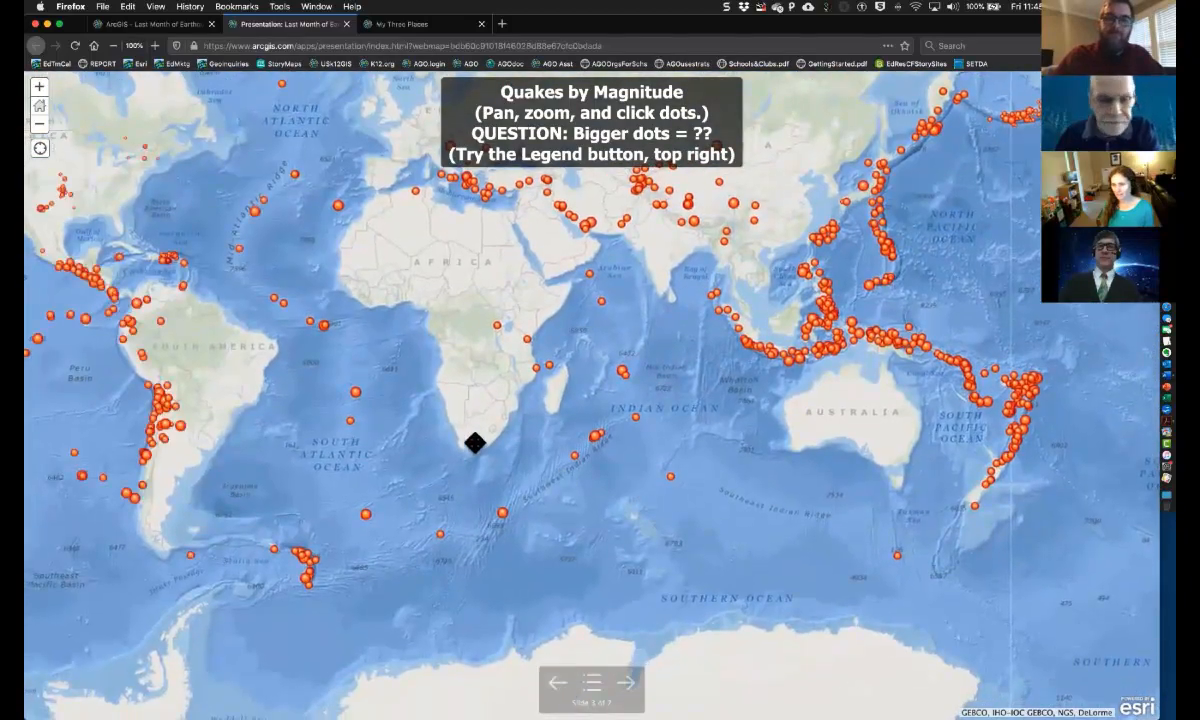
pyautogui.moveTo(474, 444); pyautogui.dragTo(667, 393)
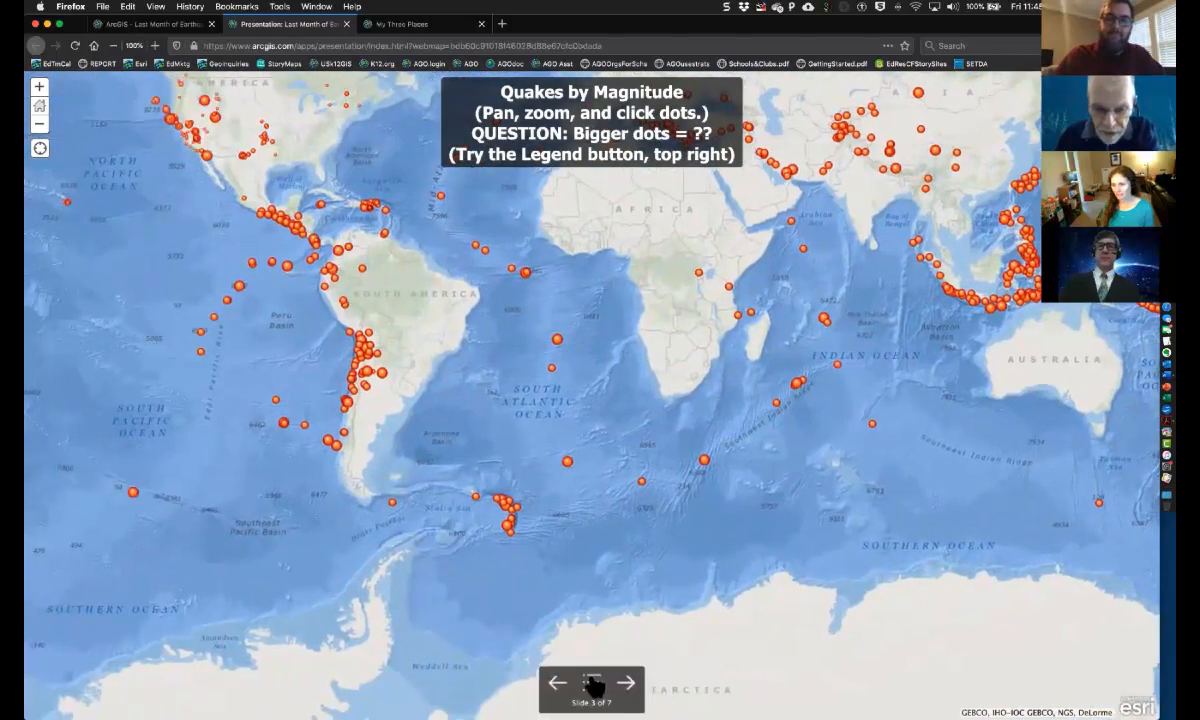
pyautogui.click(592, 683)
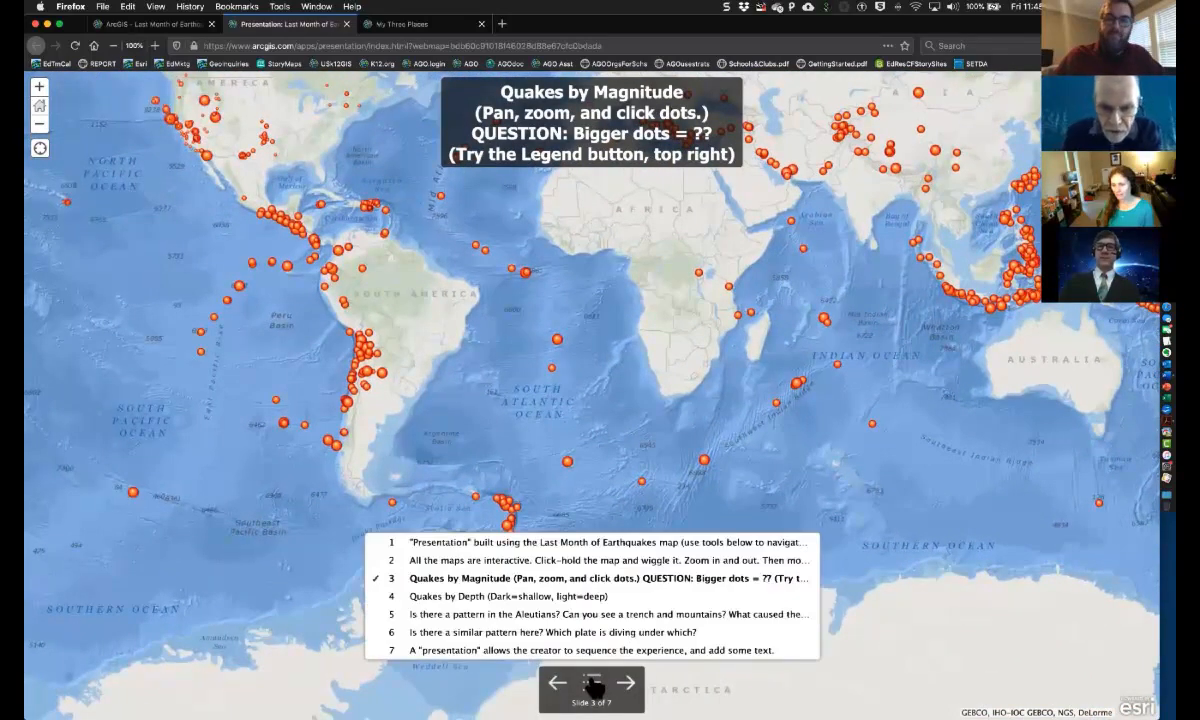
pyautogui.click(545, 597)
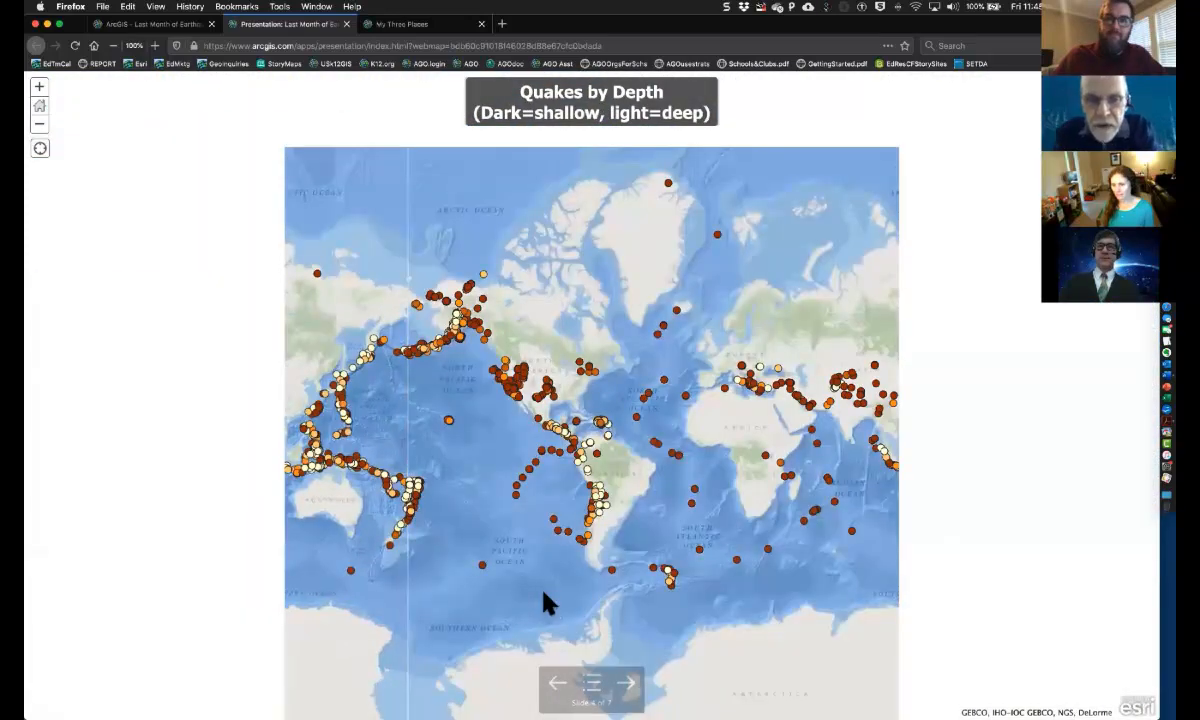
# Zoom the Quakes by Depth map in one level, nudge it, hide the legend, and go to slide 5
pyautogui.click(40, 89)
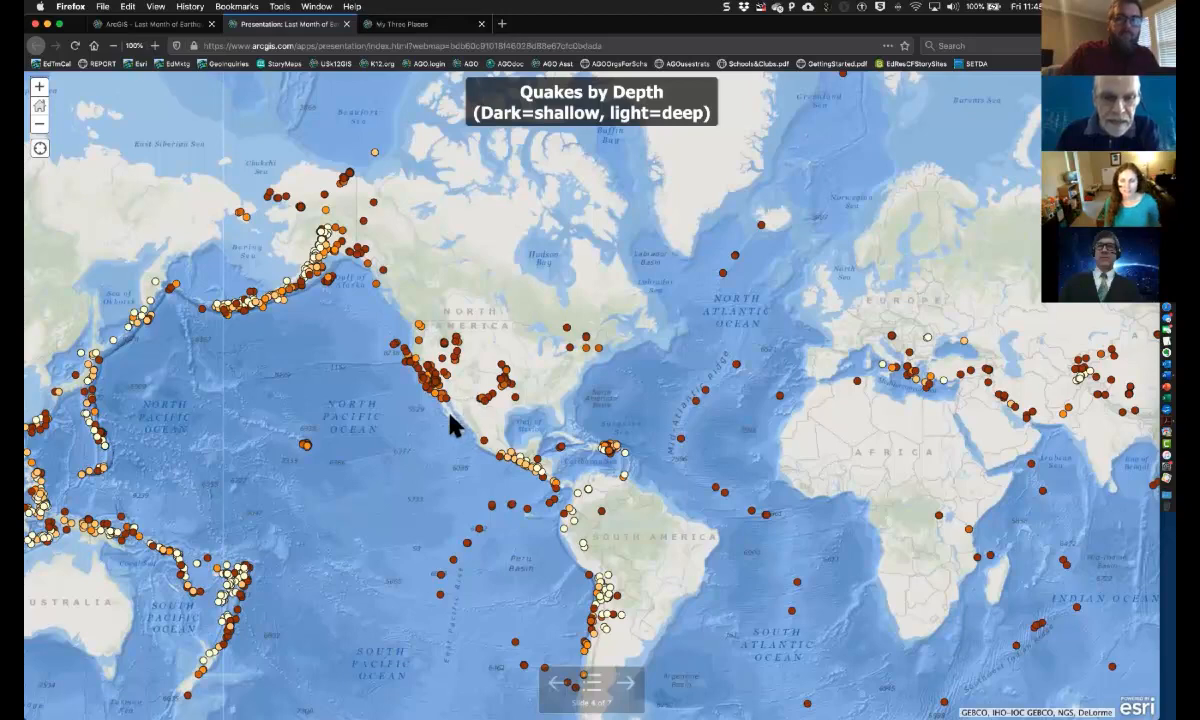
pyautogui.moveTo(429, 399); pyautogui.dragTo(459, 366)
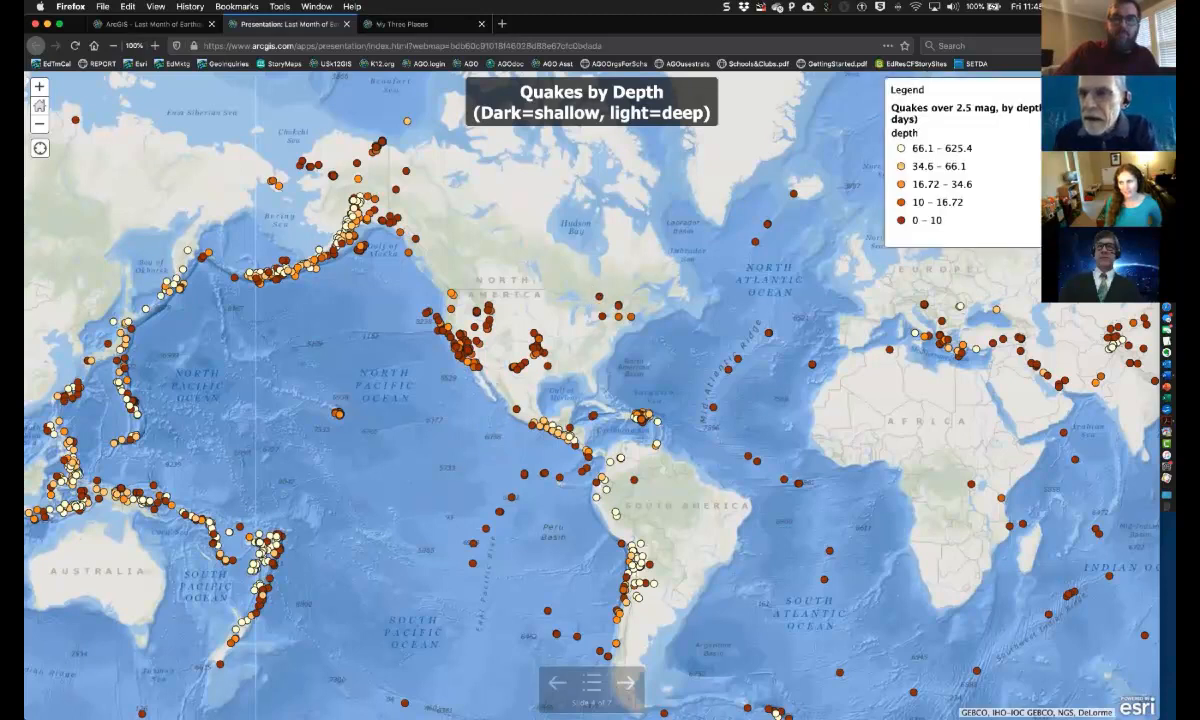
pyautogui.click(1140, 90)
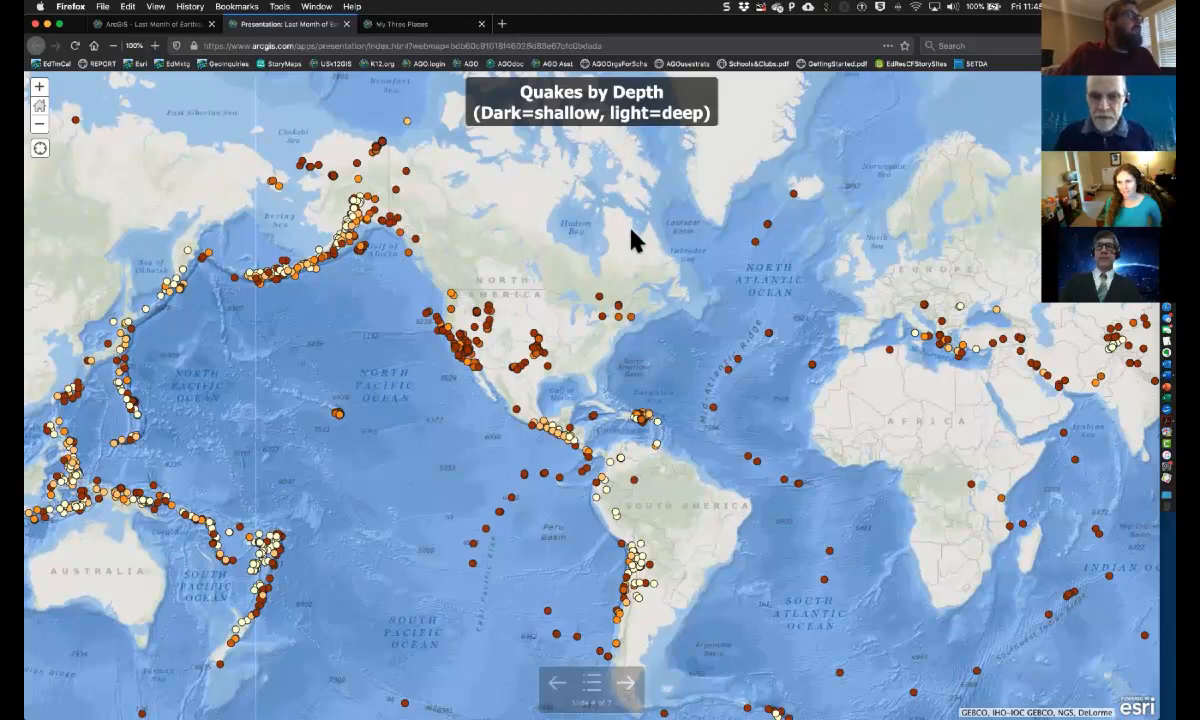
pyautogui.click(630, 686)
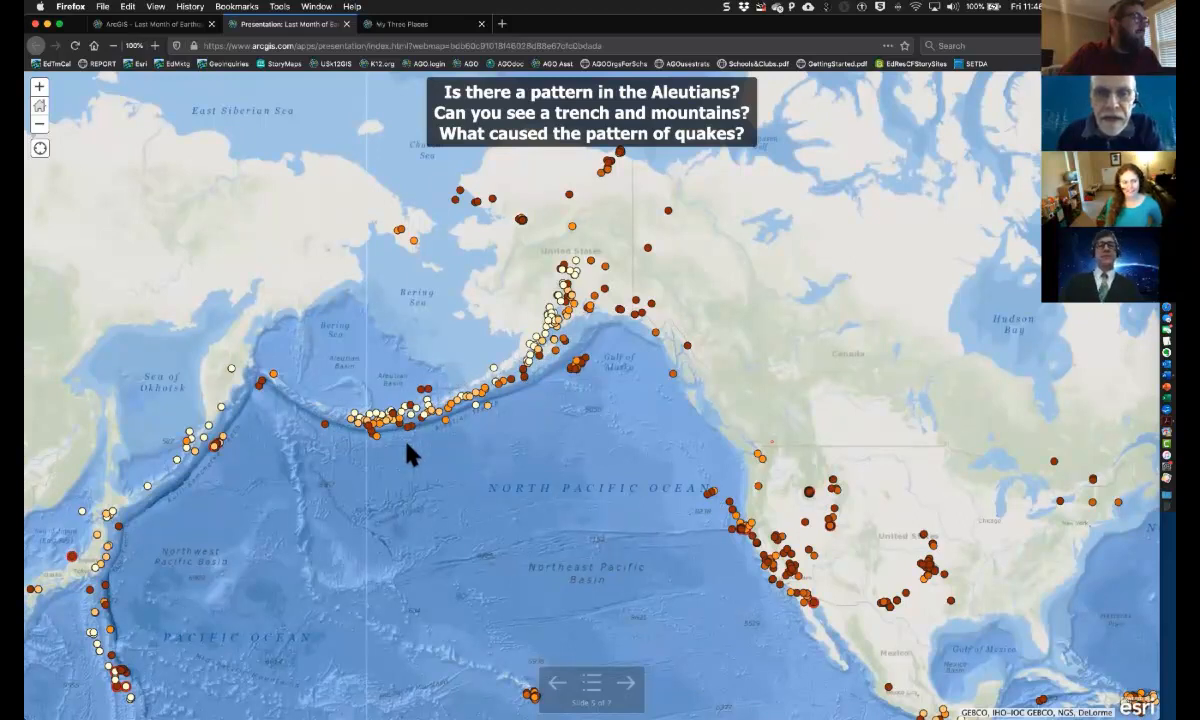
# Zoom in on the Aleutian Trench quakes, reposition the map, and advance to slide 6
pyautogui.scroll(1, 496, 437)
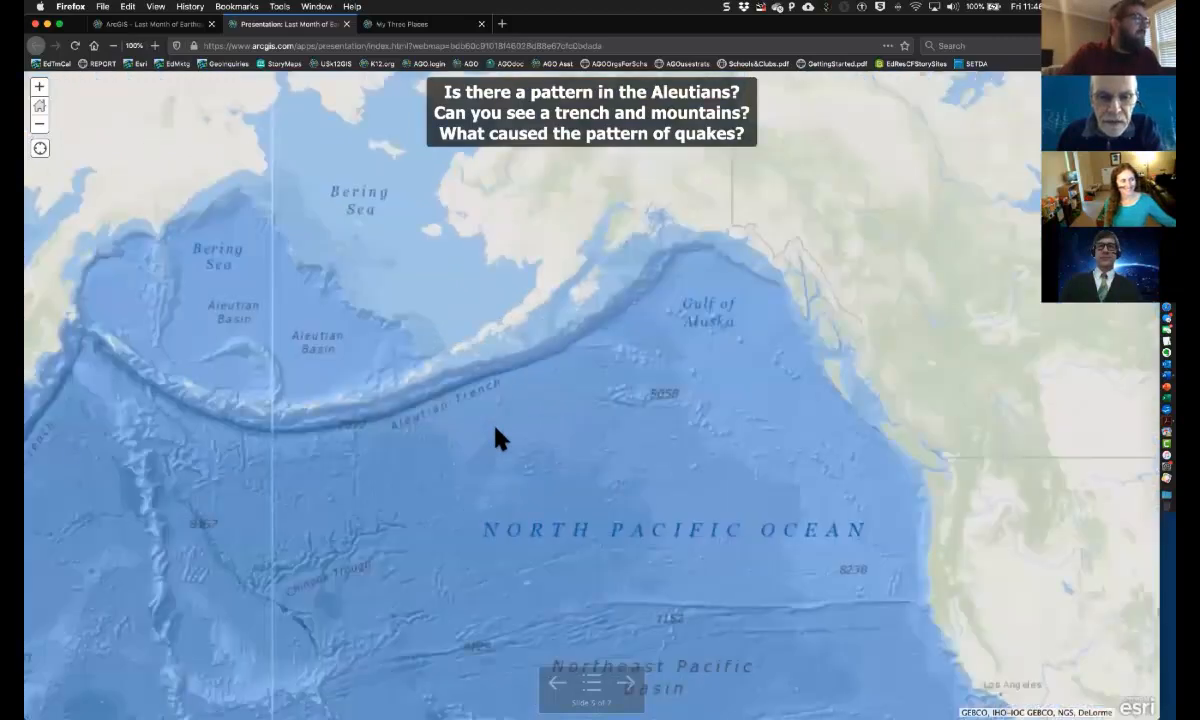
pyautogui.scroll(1, 496, 435)
pyautogui.scroll(-1, 496, 435)
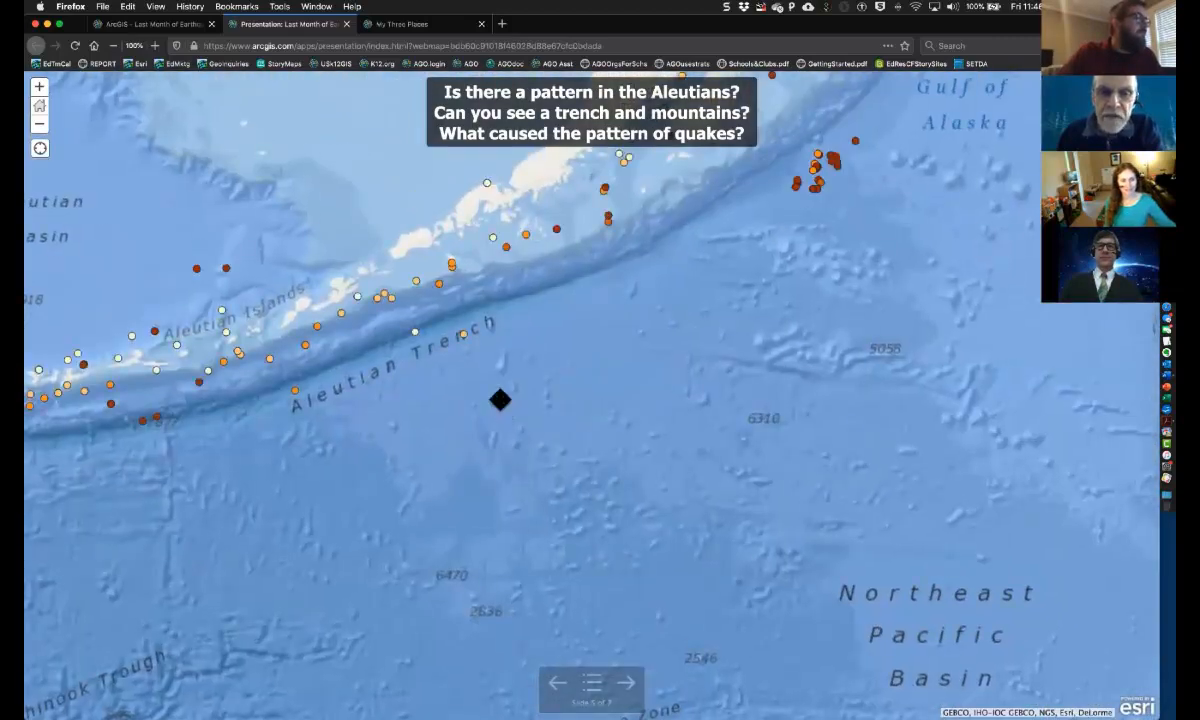
pyautogui.moveTo(549, 429); pyautogui.dragTo(565, 493)
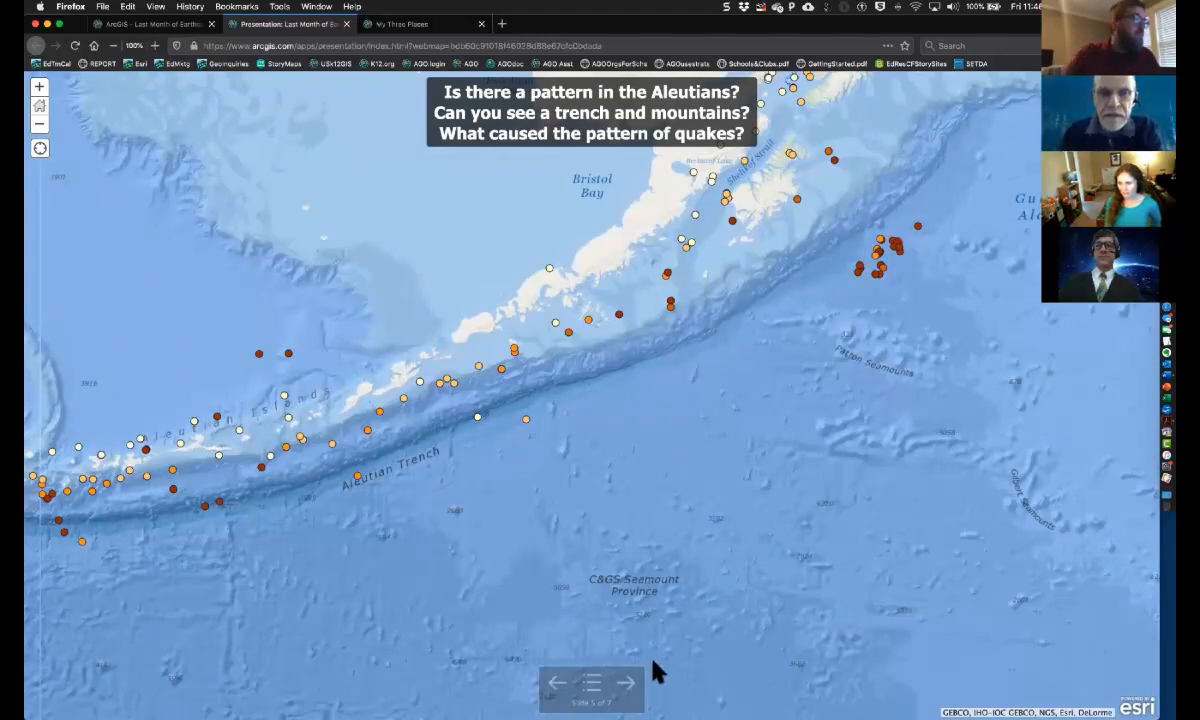
pyautogui.click(626, 684)
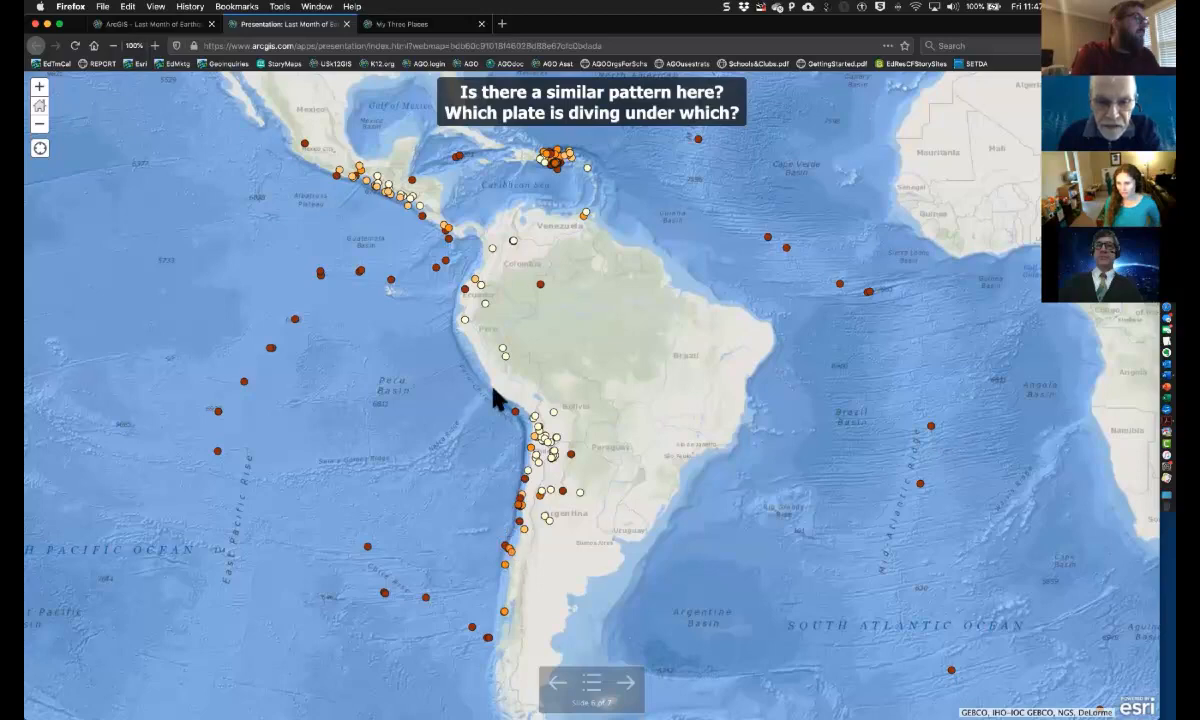
# Zoom in on the Peru-Chile coast, shift the map to show more southern coast, and open the slide list
pyautogui.scroll(2, 508, 452)
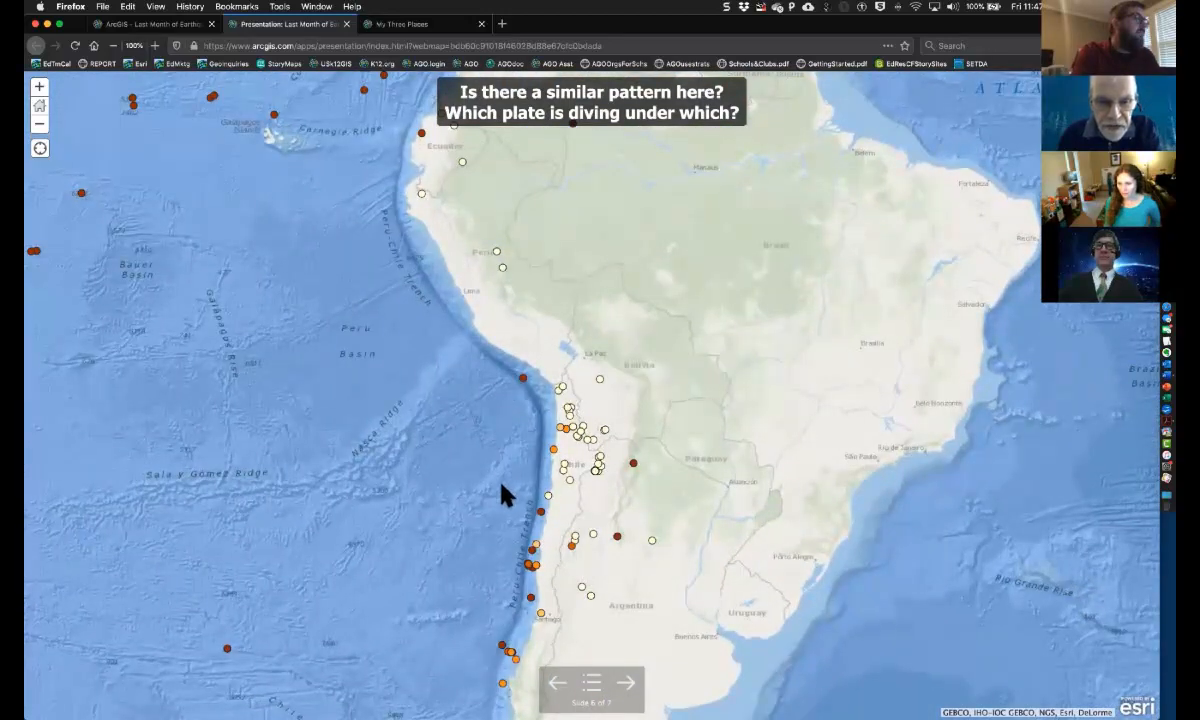
pyautogui.moveTo(502, 485); pyautogui.dragTo(498, 423)
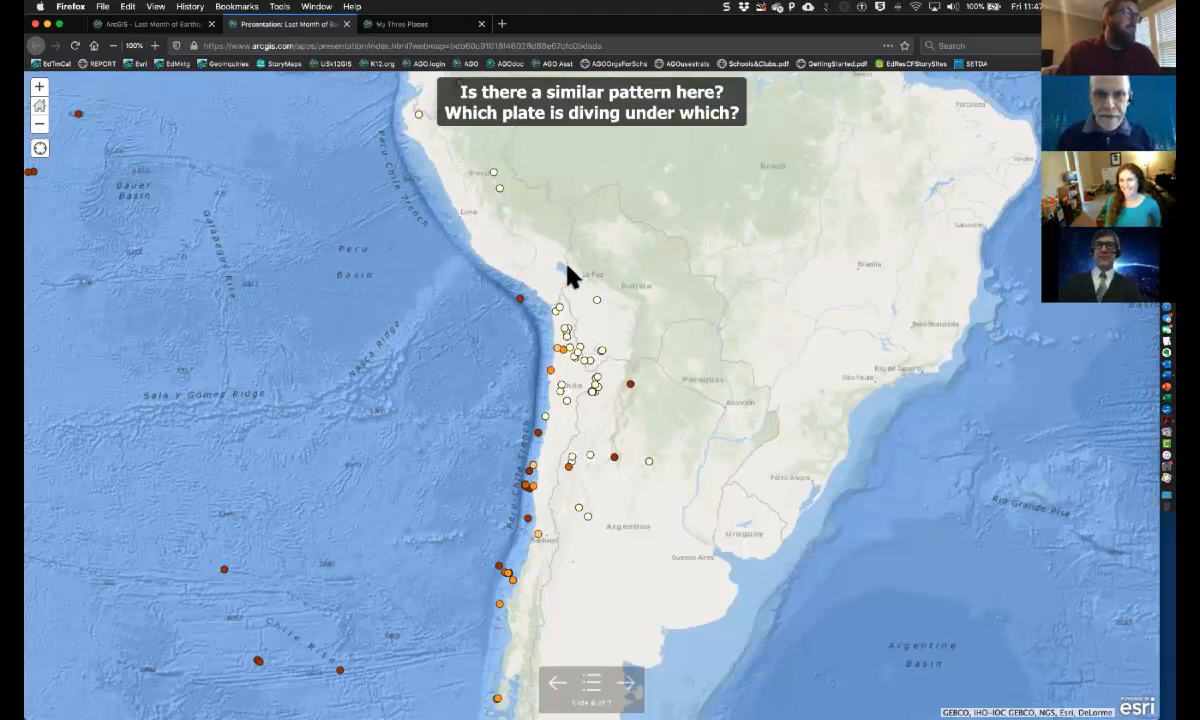
pyautogui.click(591, 683)
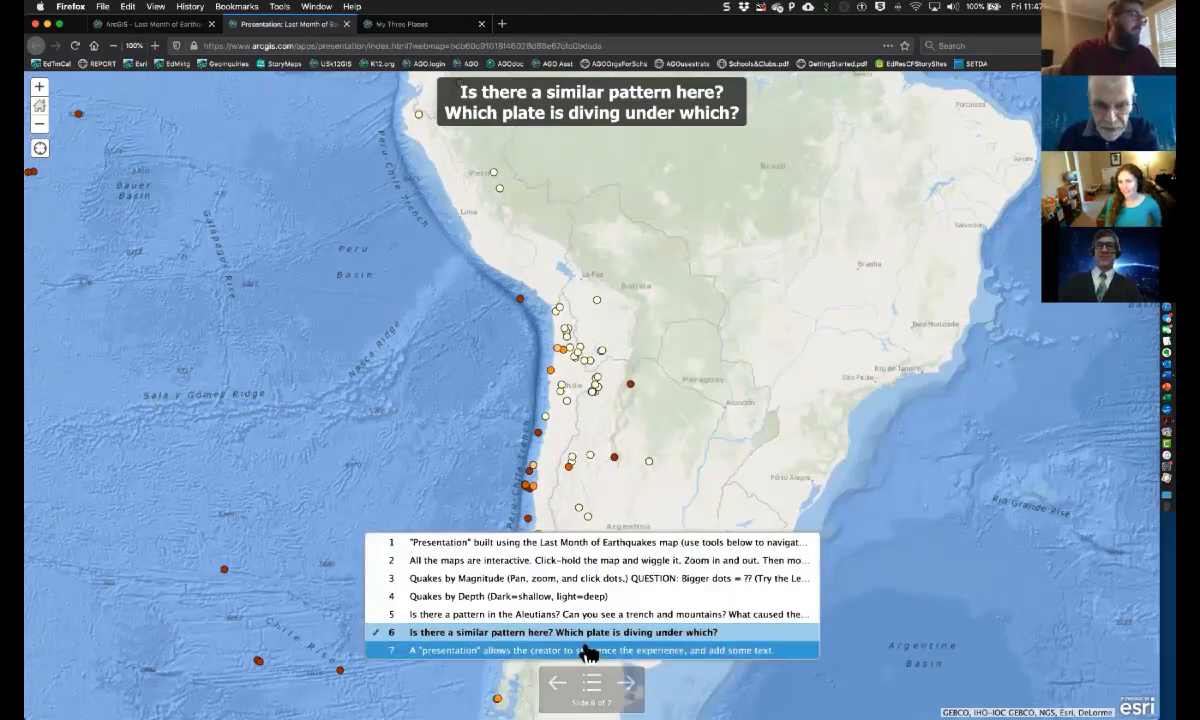
# Jump to slide 7 of 7, about sequencing the experience and adding text
pyautogui.click(588, 650)
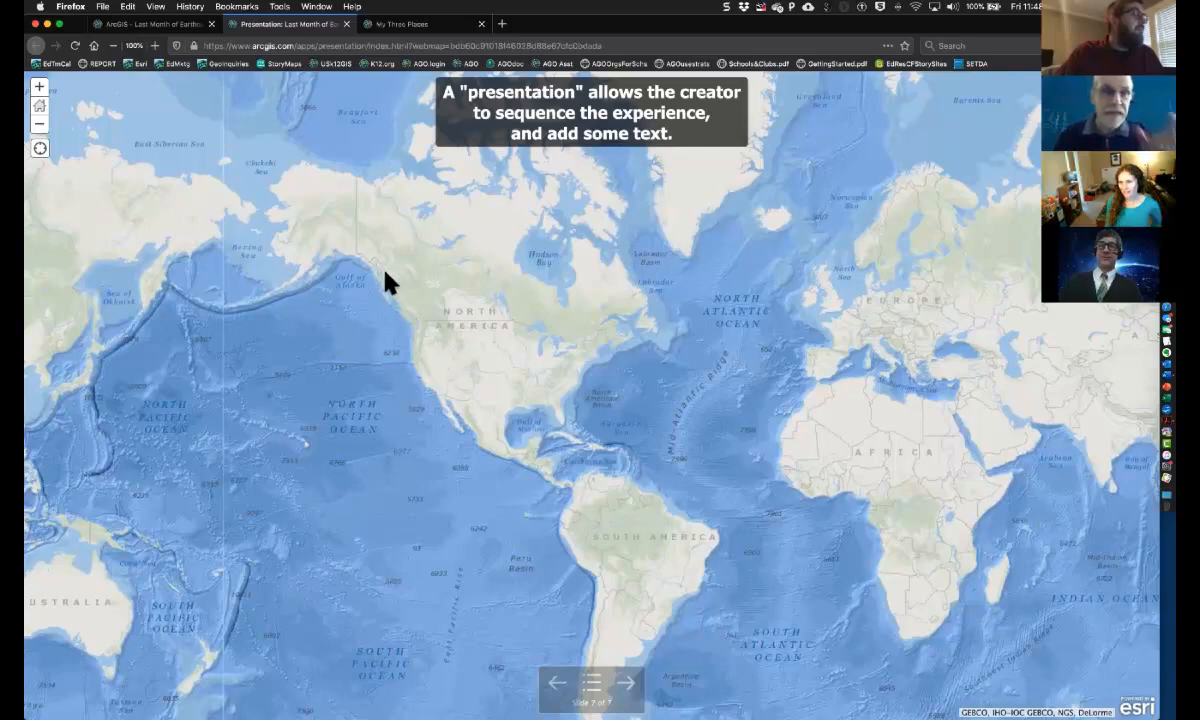
pyautogui.click(390, 24)
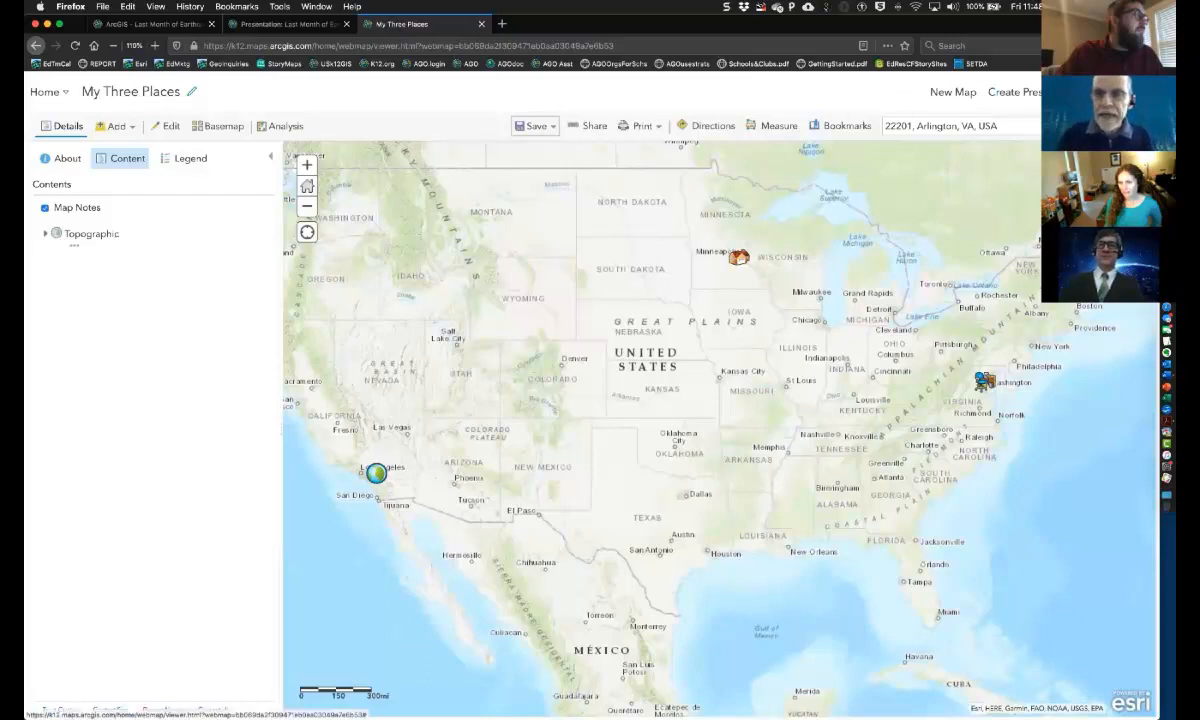
pyautogui.click(1108, 92)
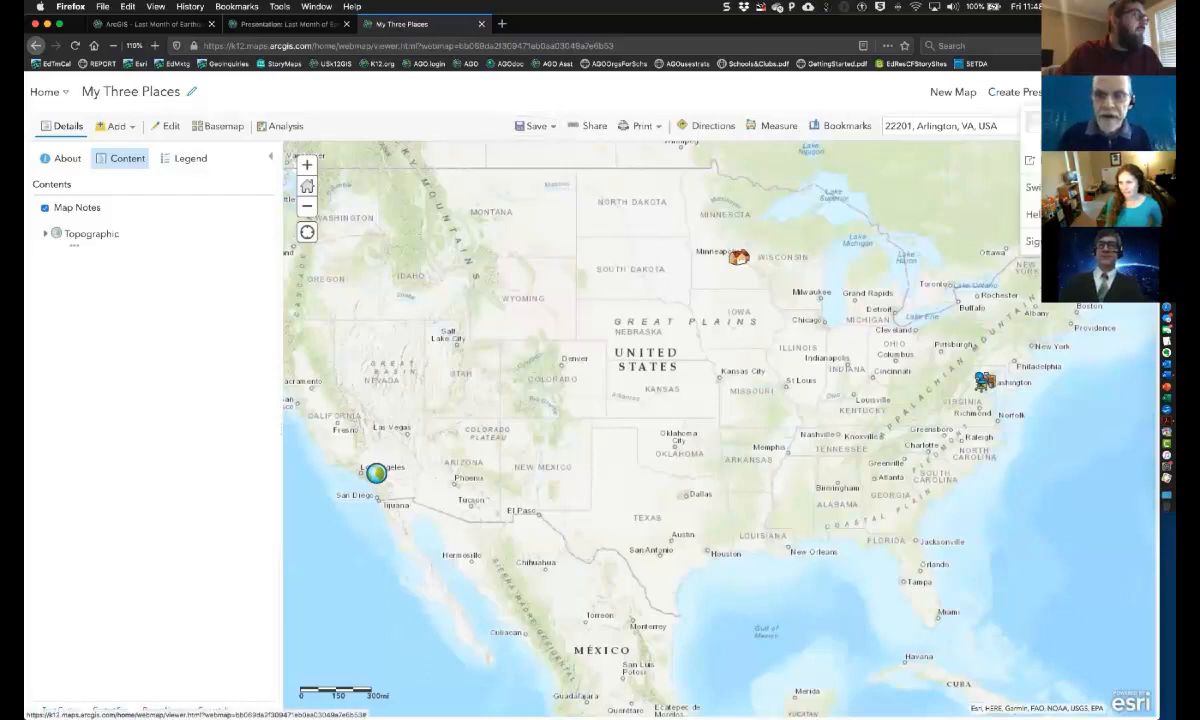
pyautogui.click(1108, 92)
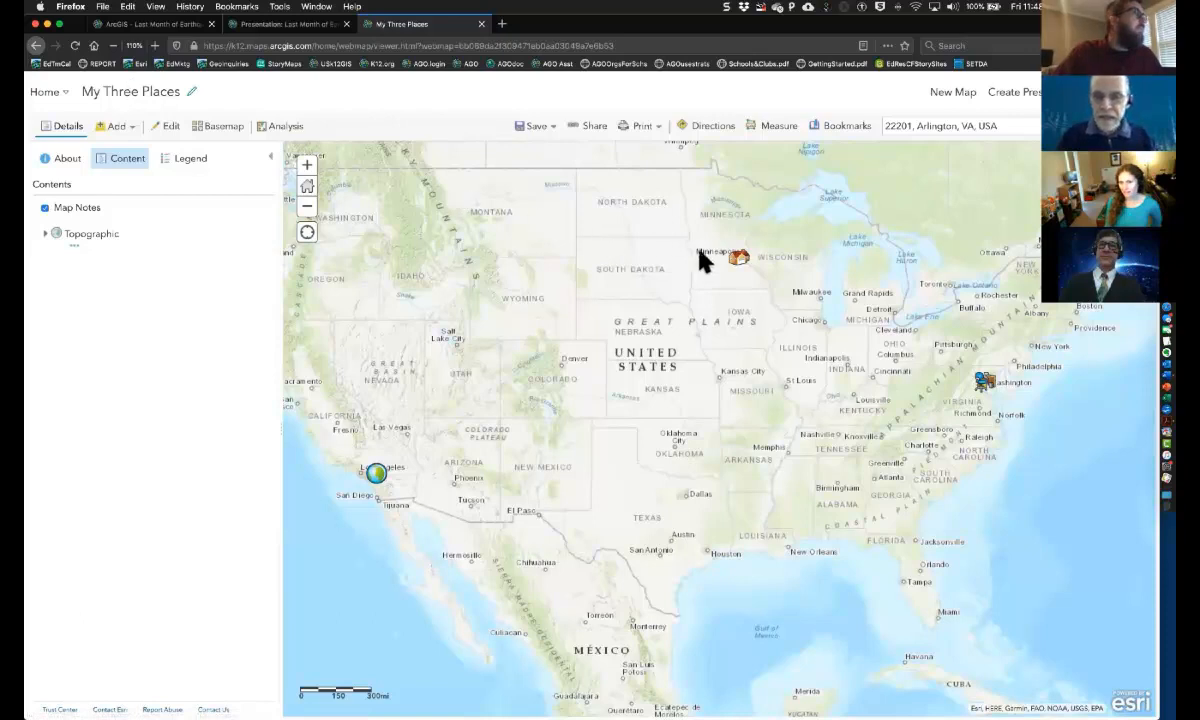
pyautogui.click(739, 259)
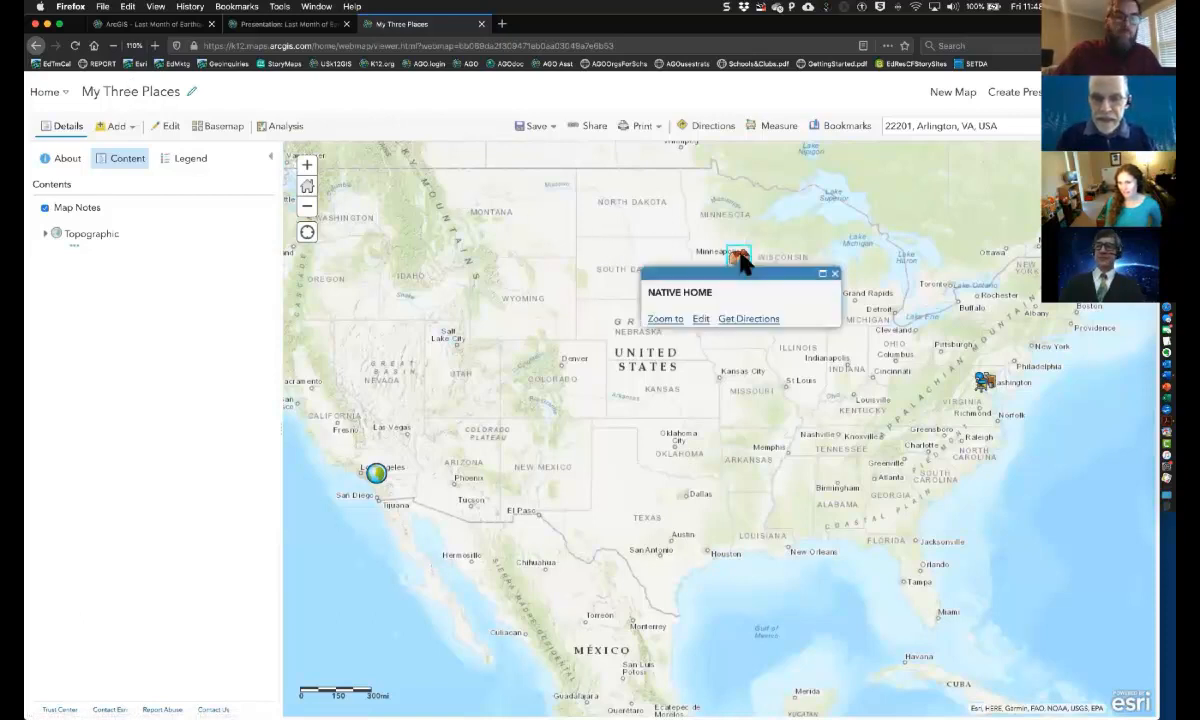
pyautogui.click(835, 274)
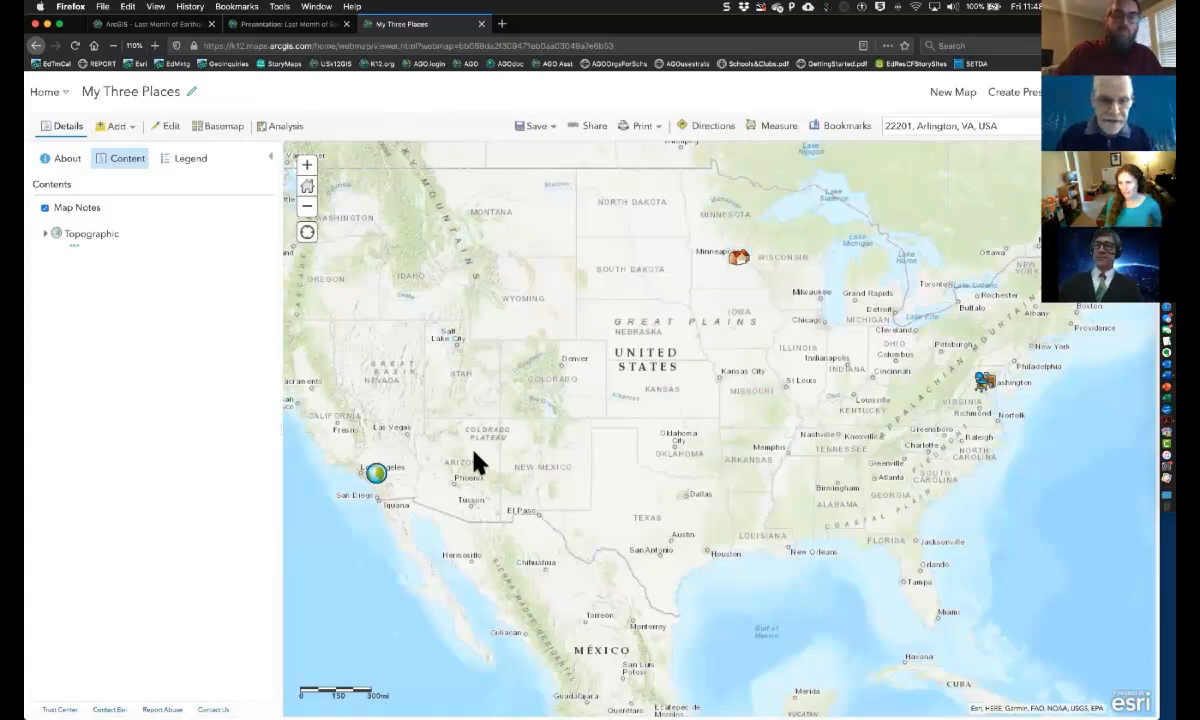
pyautogui.click(377, 470)
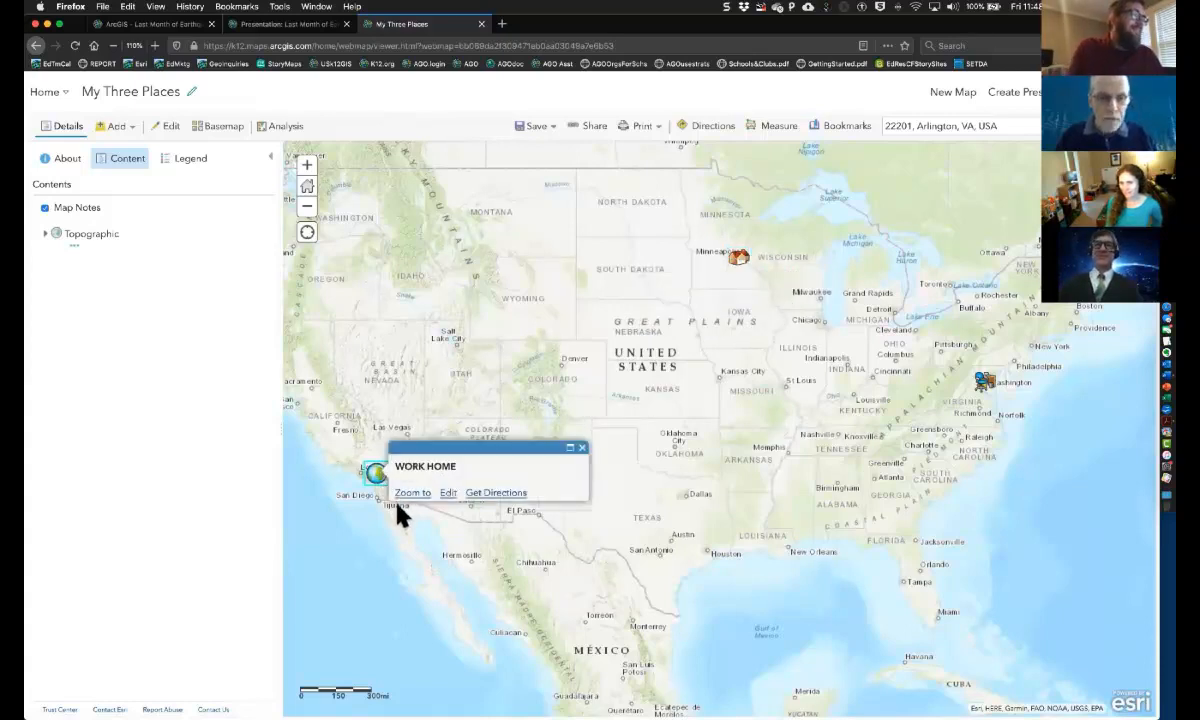
pyautogui.click(581, 449)
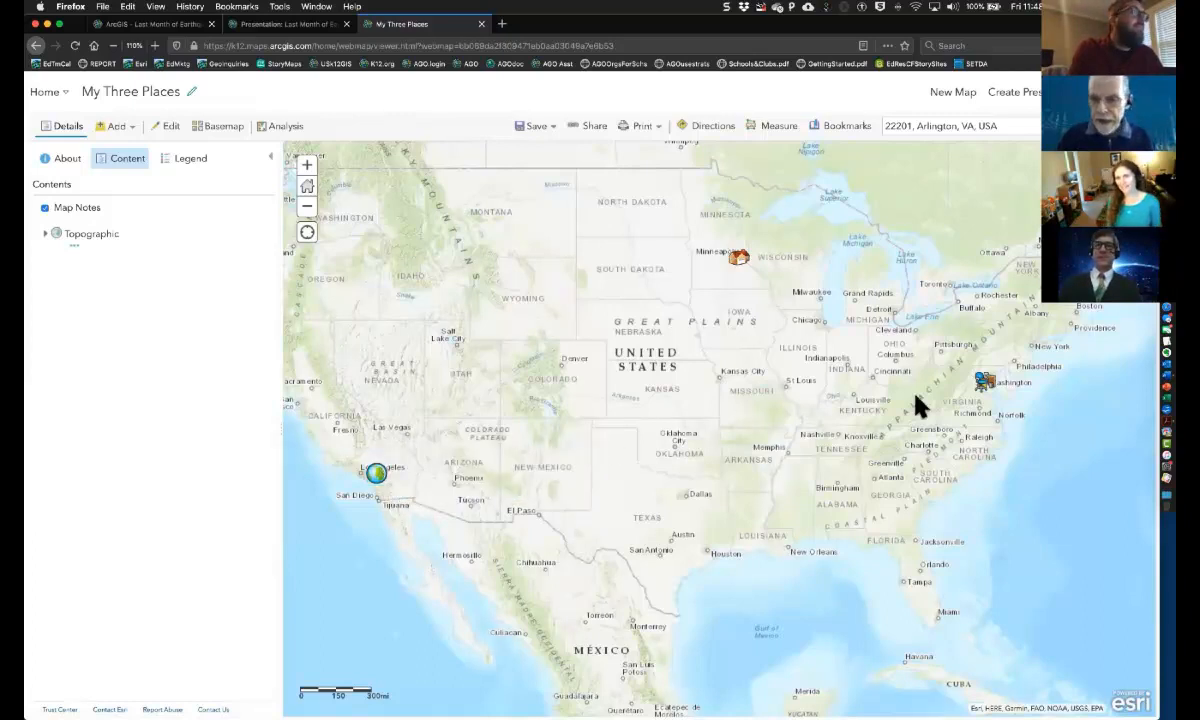
pyautogui.click(986, 382)
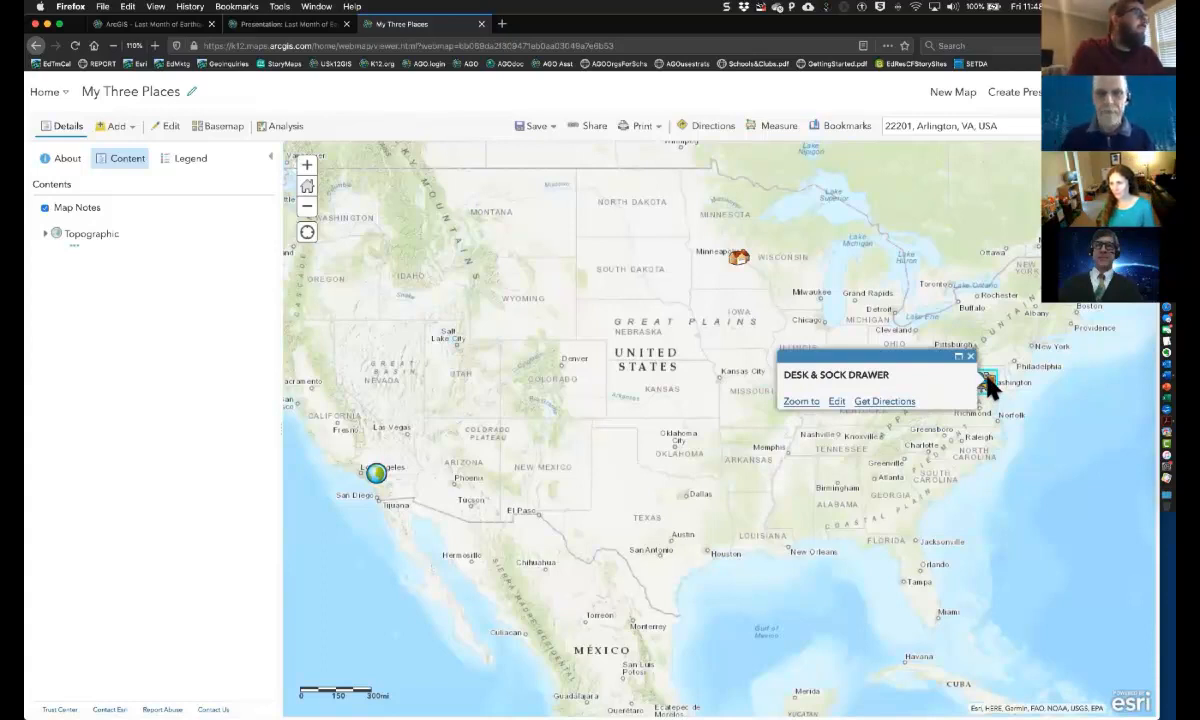
pyautogui.click(970, 358)
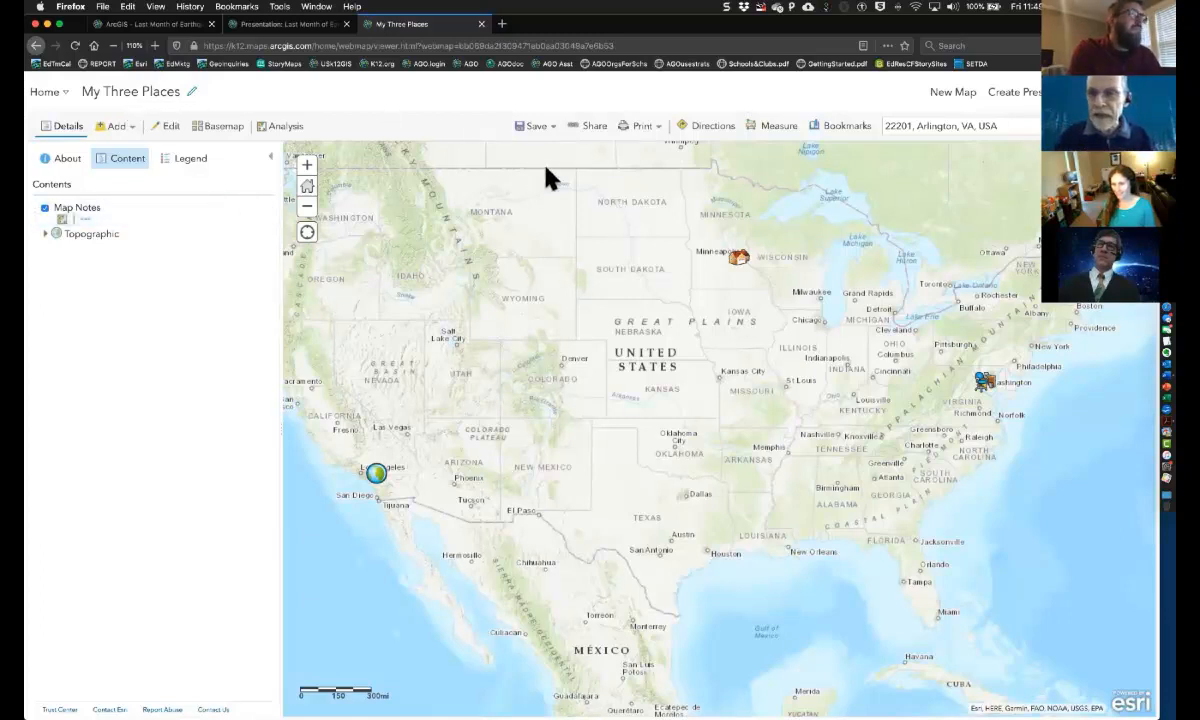
# Create a new presentation from this map and add its first slide
pyautogui.click(1030, 96)
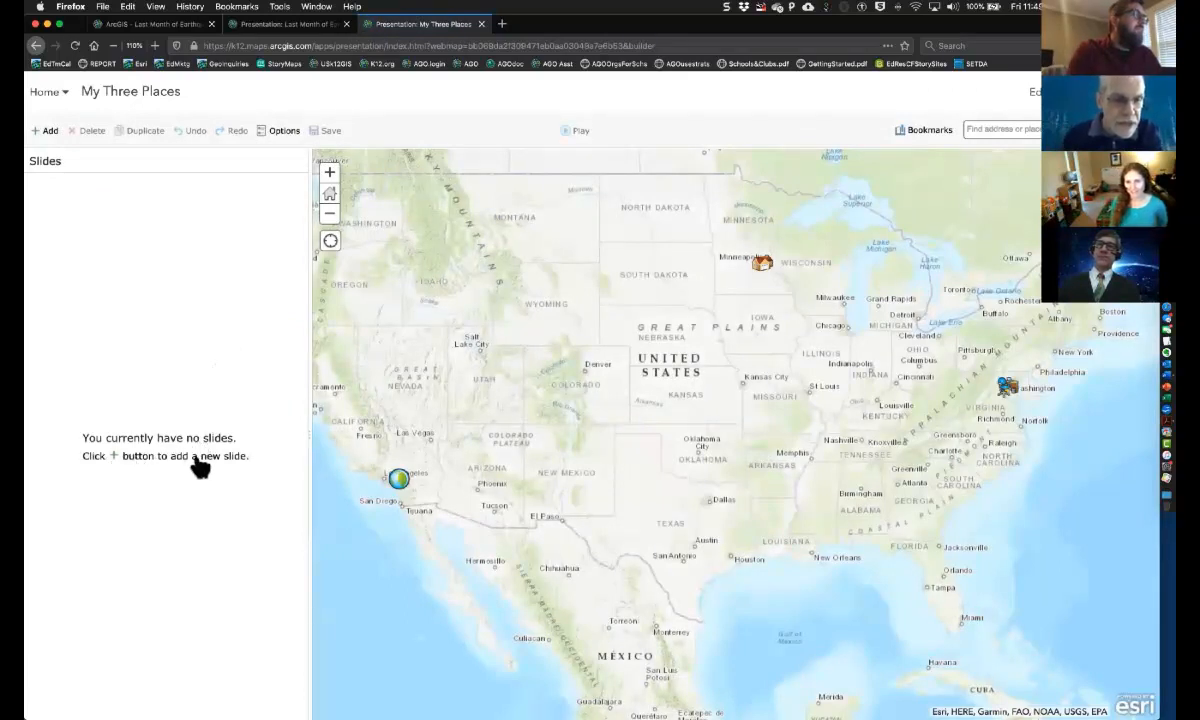
pyautogui.click(50, 134)
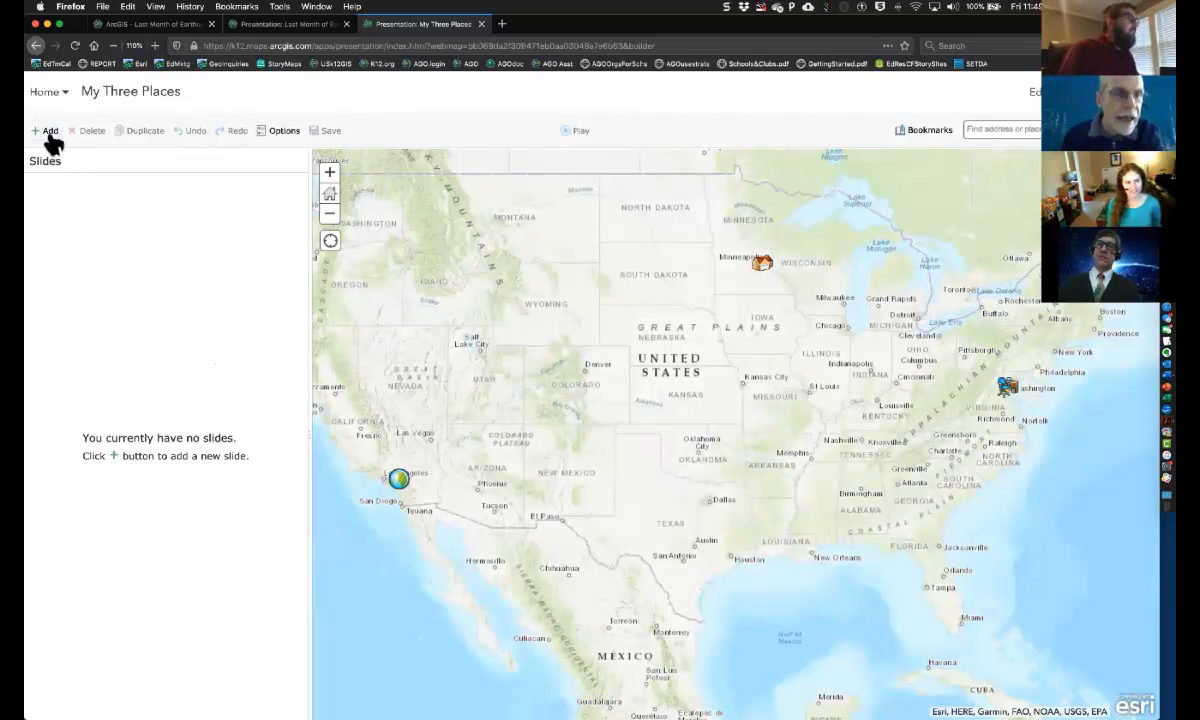
pyautogui.click(112, 203)
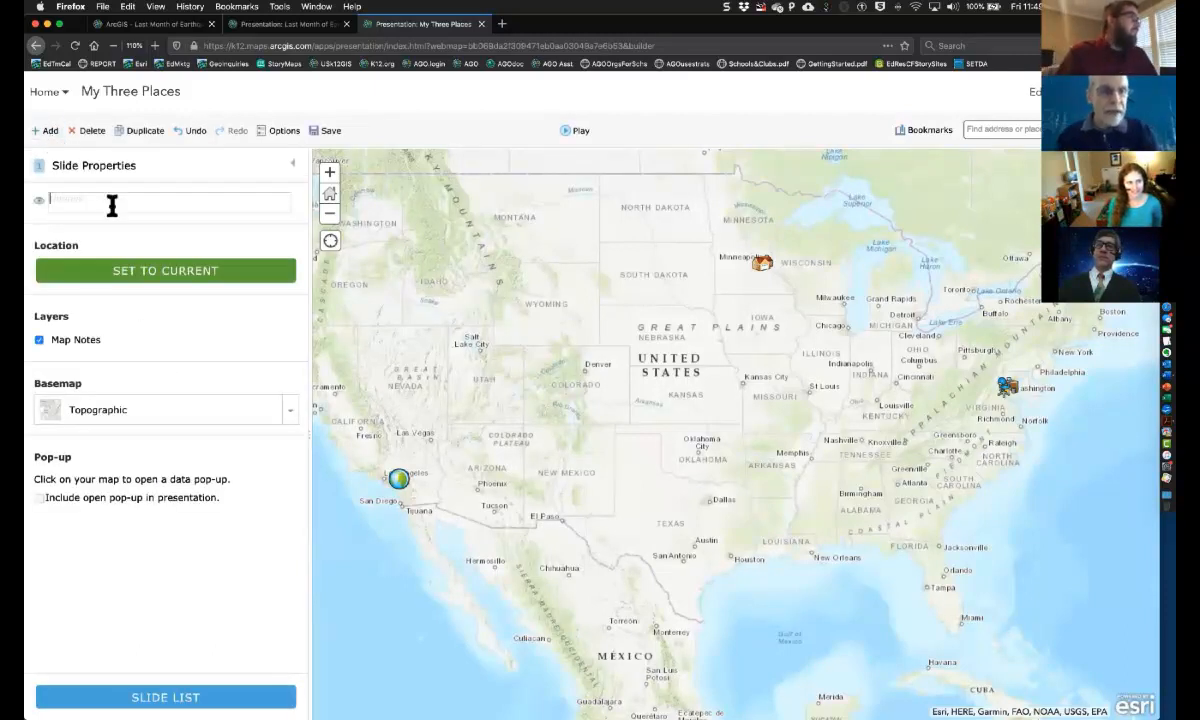
# Title slide 1 with lines My Three Places, Twin Cities, MN, Redlands, CA, Arlington, VA
pyautogui.write('My')
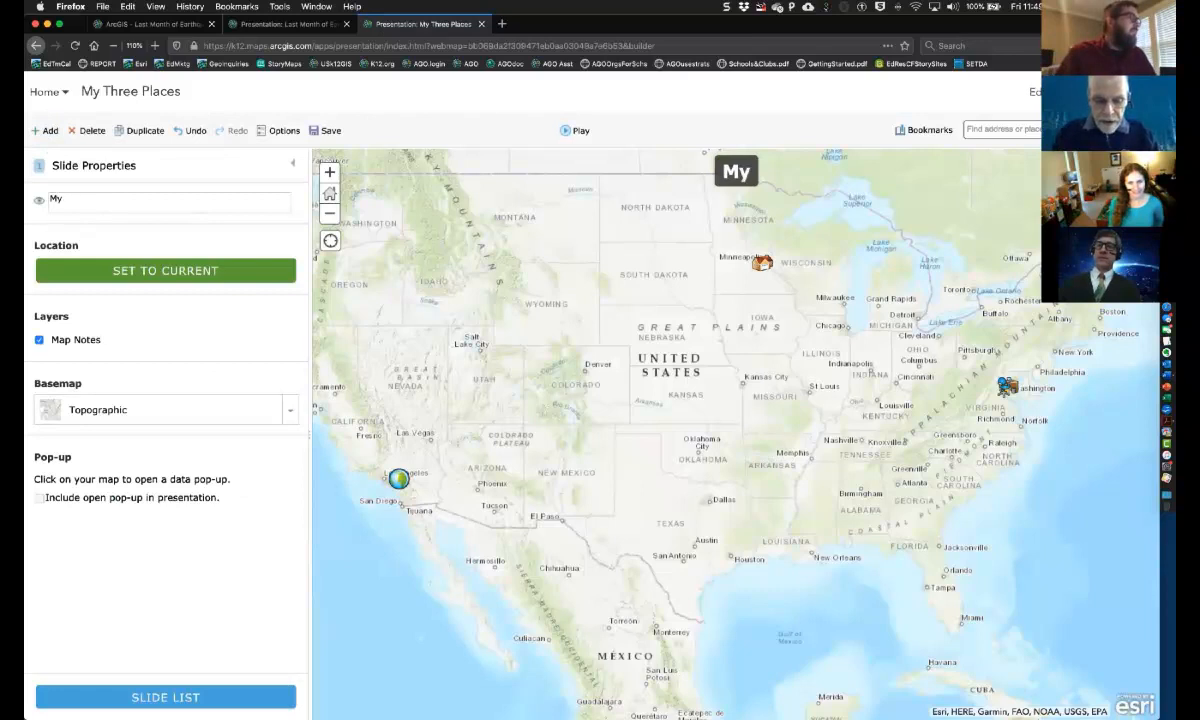
pyautogui.write(' Thre')
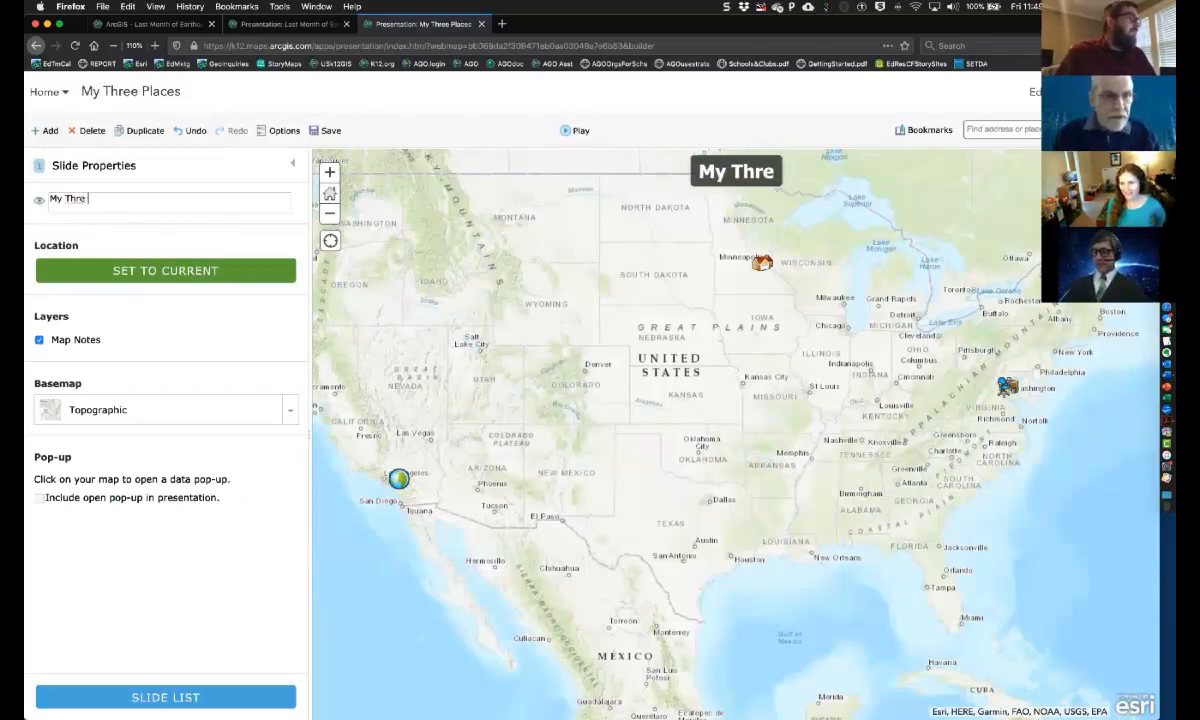
pyautogui.write('e Places')
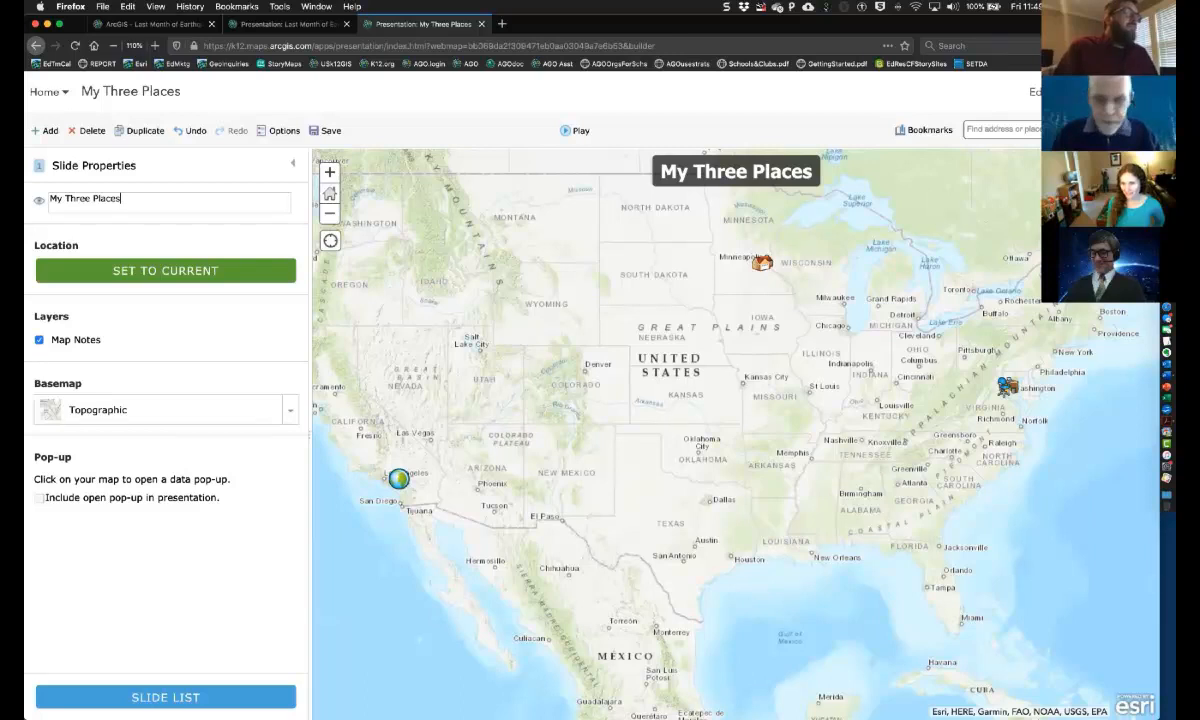
pyautogui.write('Places ')
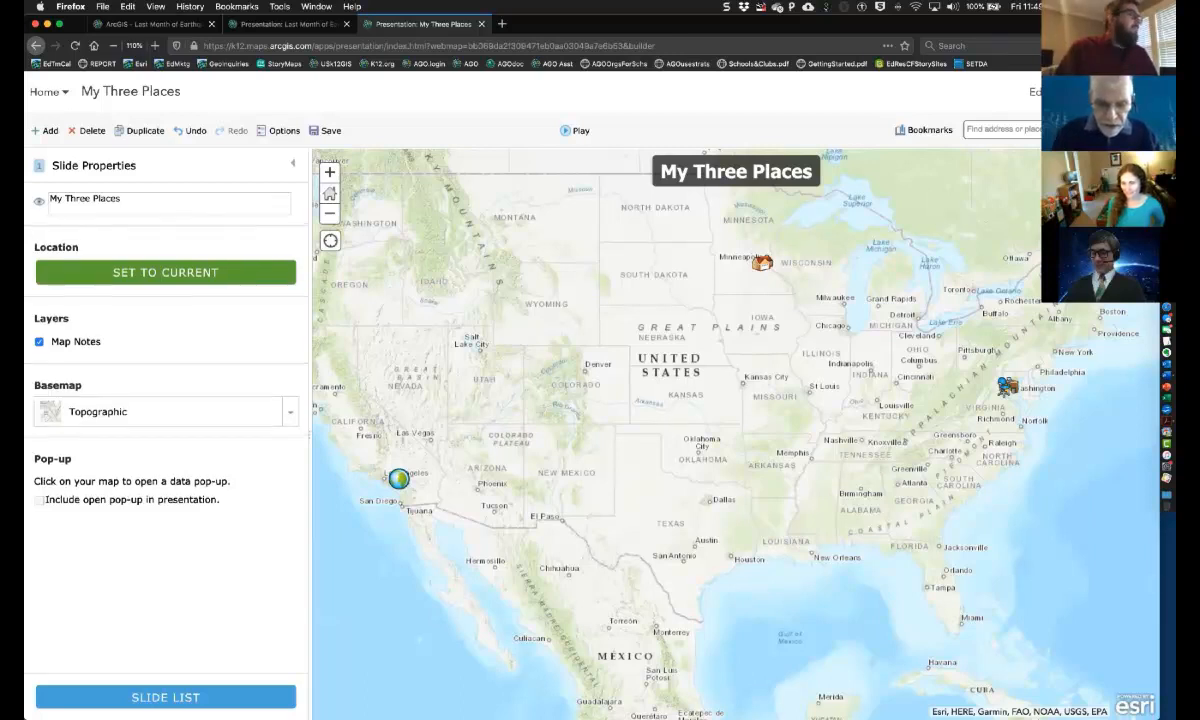
pyautogui.write('Twin')
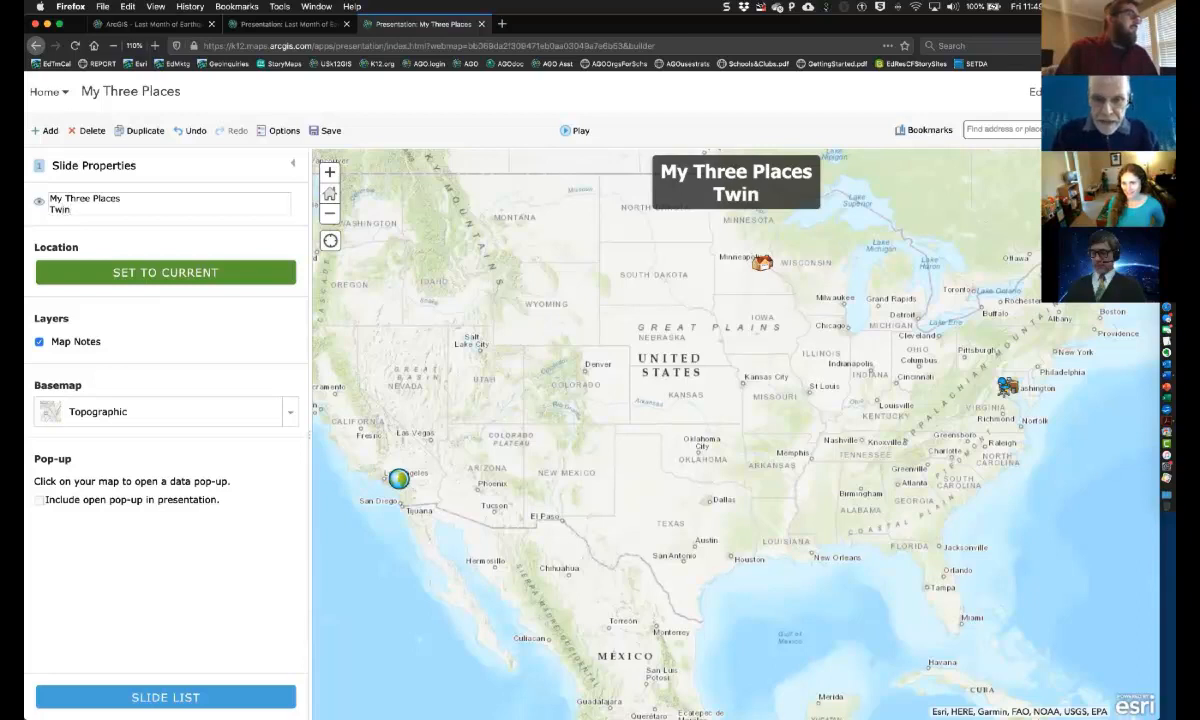
pyautogui.write(' Cit')
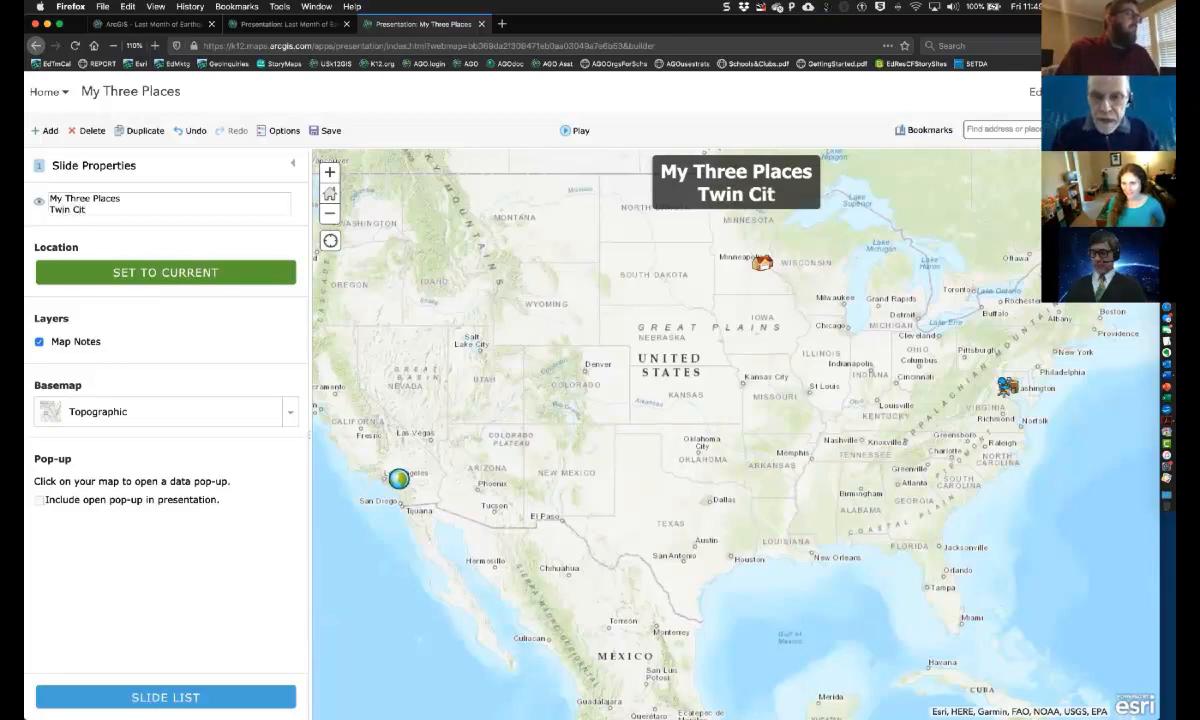
pyautogui.write('ies')
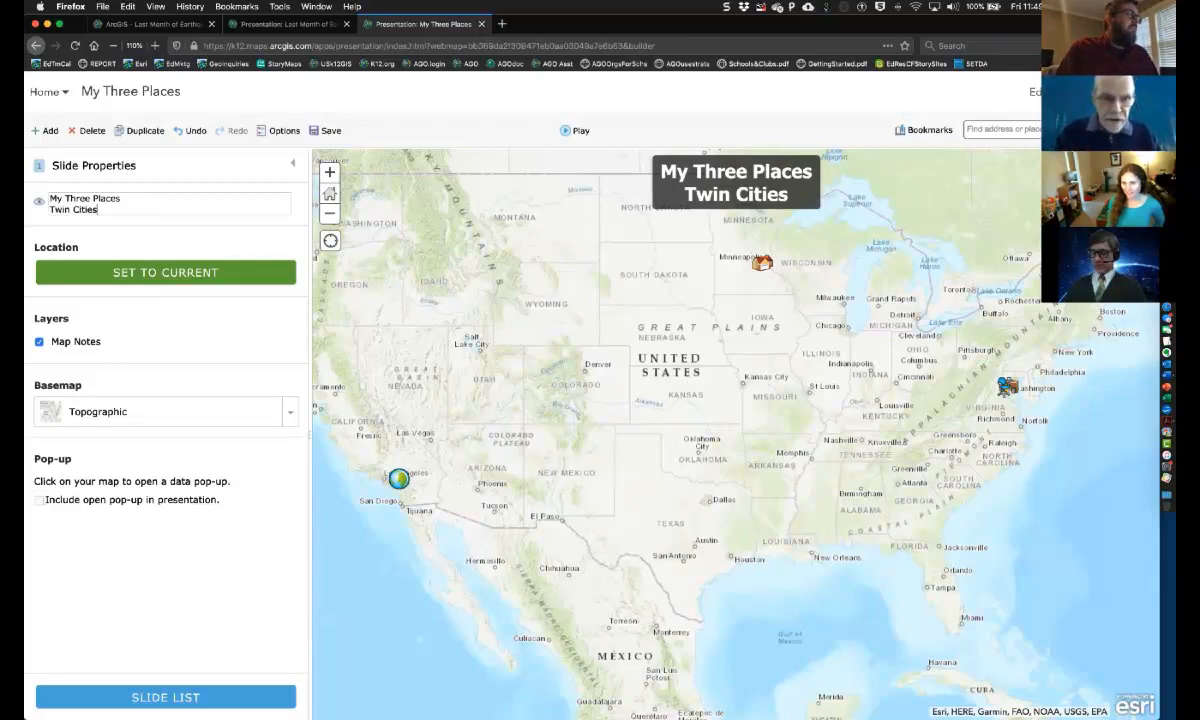
pyautogui.press('Return')
pyautogui.write('R')
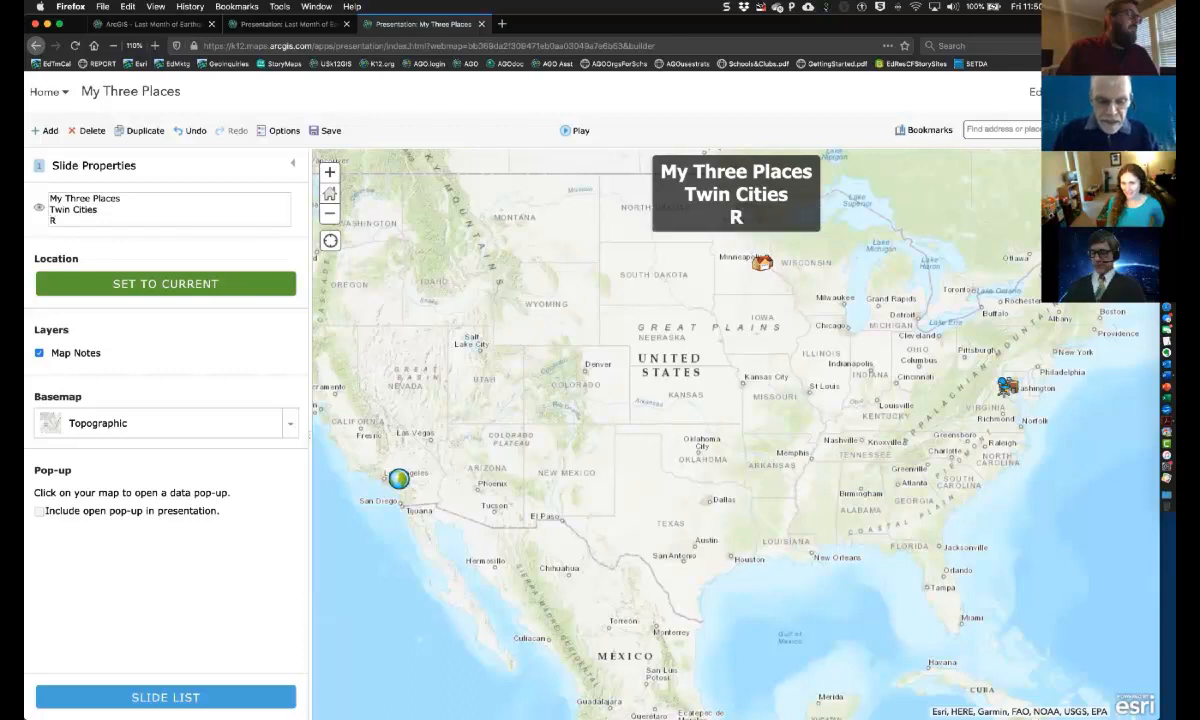
pyautogui.write('edlands')
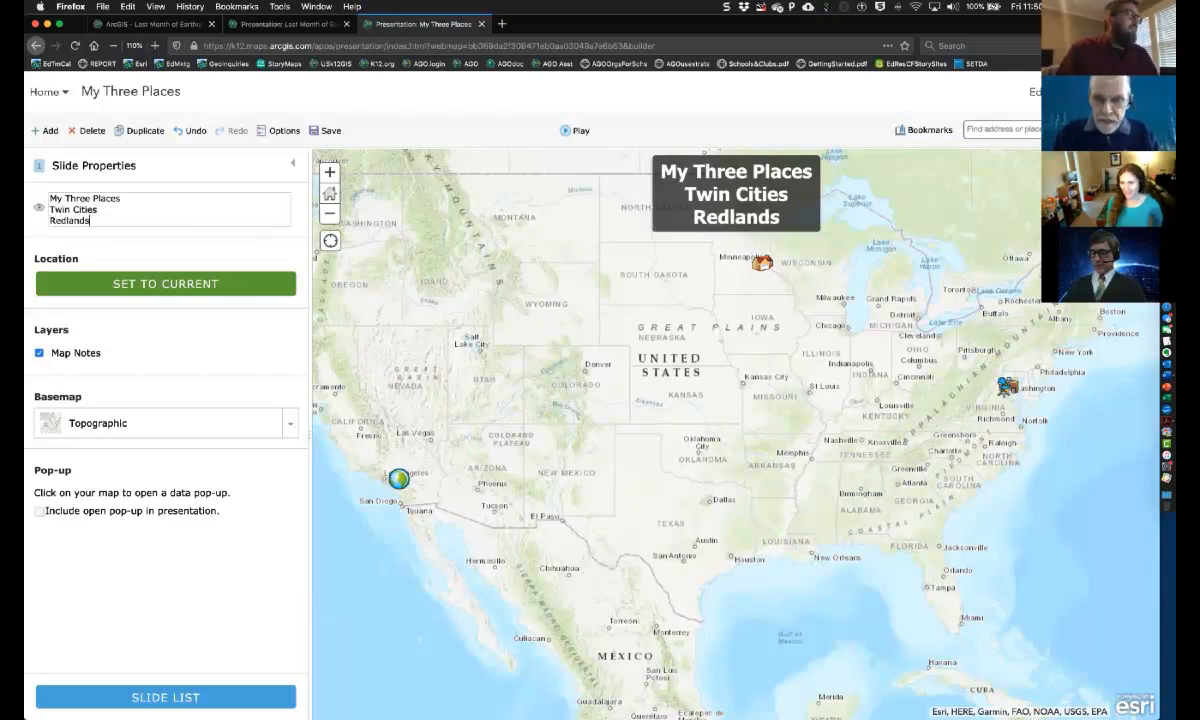
pyautogui.press('Return')
pyautogui.write('Ar')
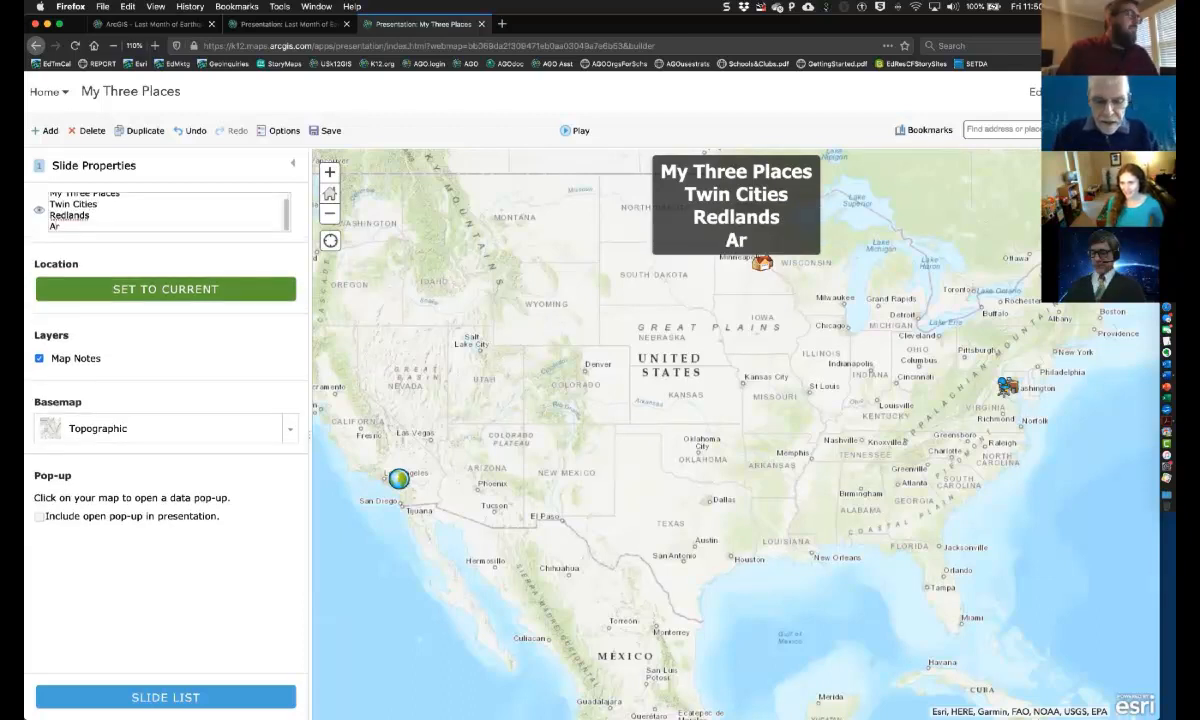
pyautogui.write('lington')
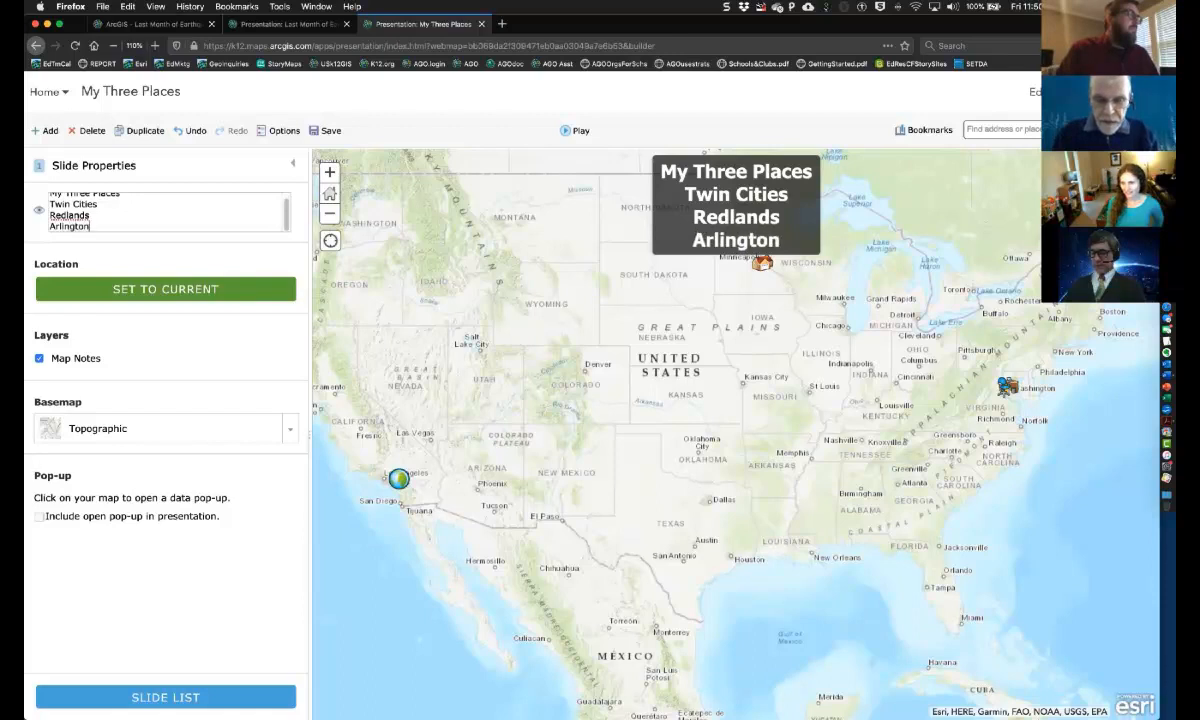
pyautogui.write(',')
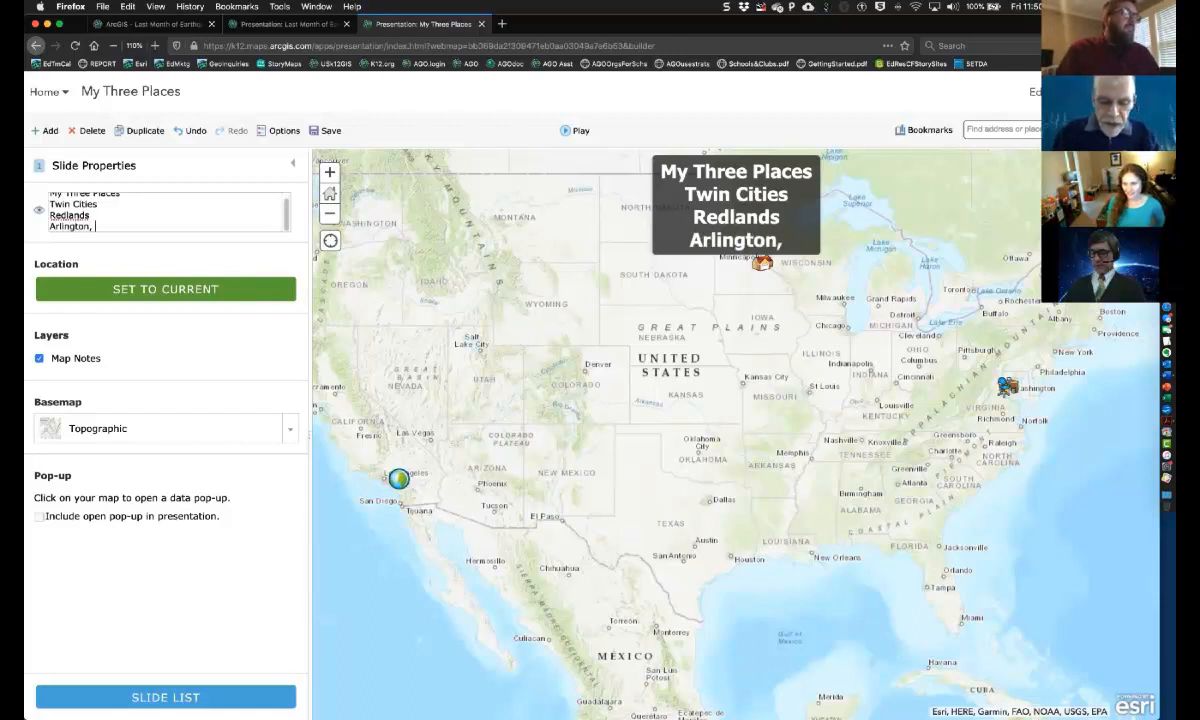
pyautogui.write(' VA')
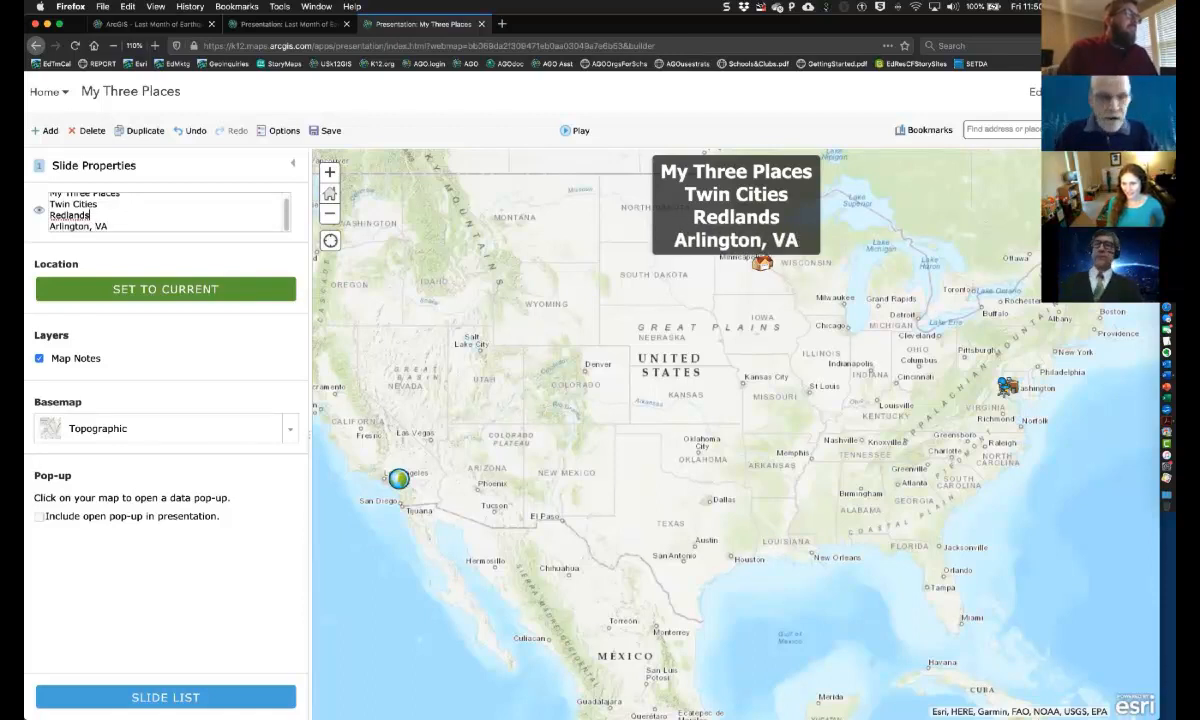
pyautogui.write(',')
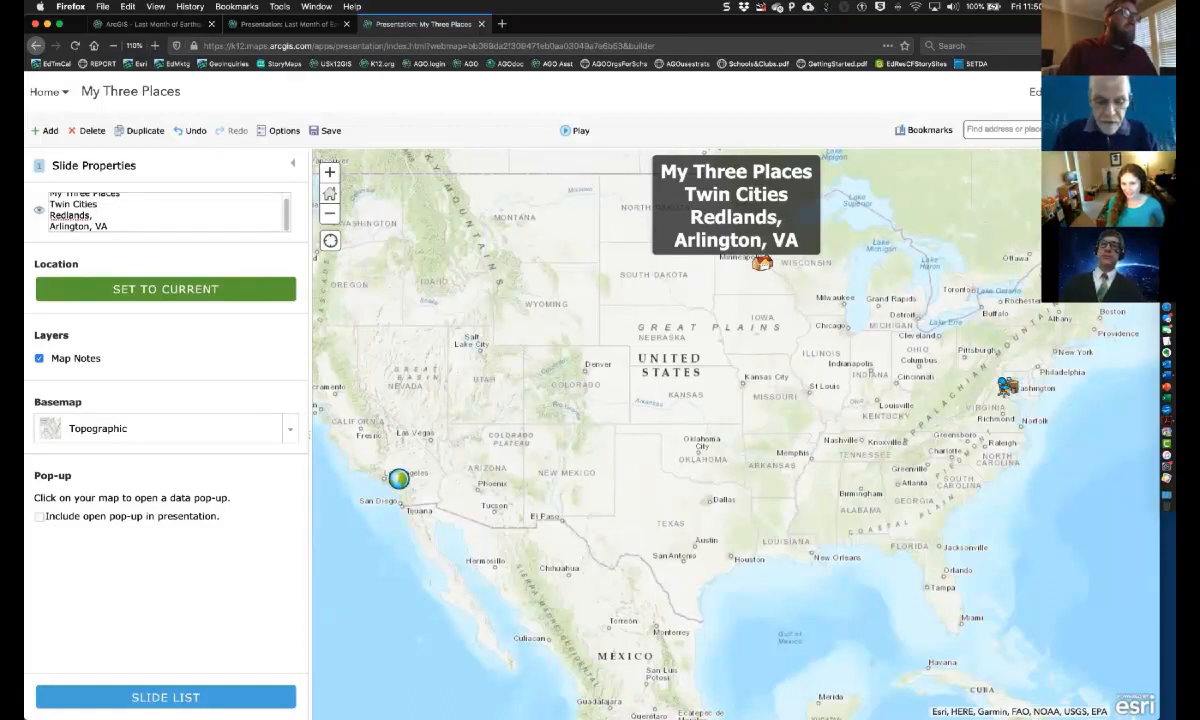
pyautogui.write(' CA')
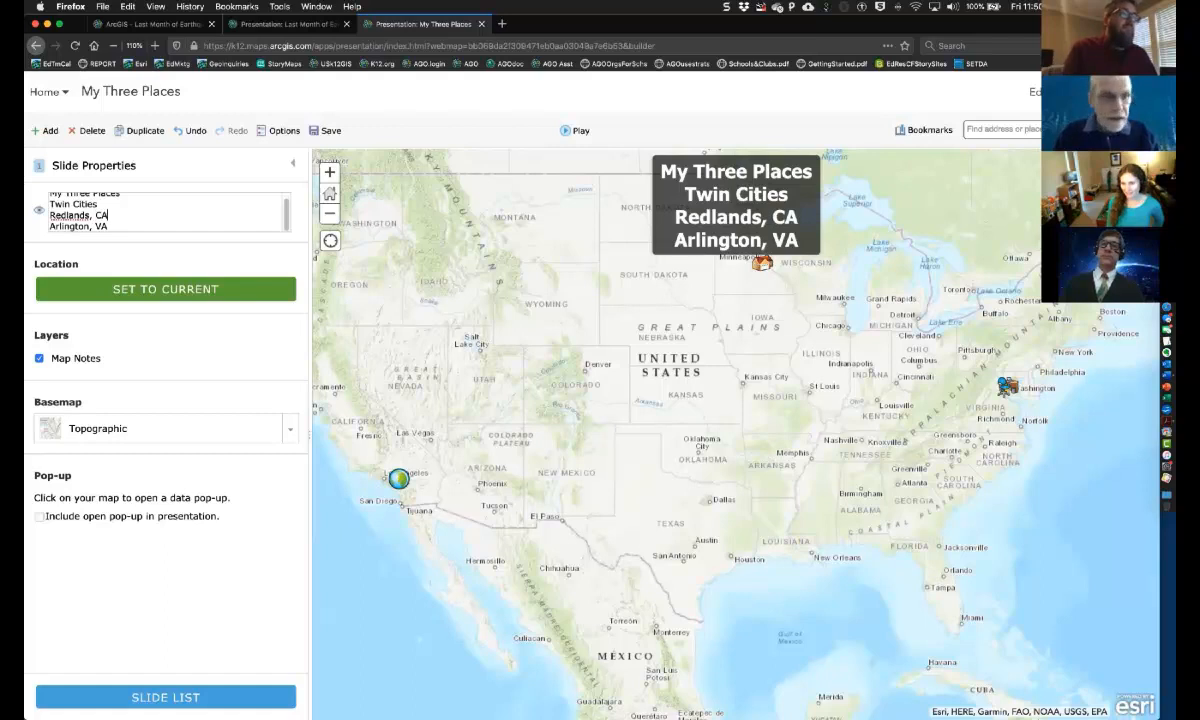
pyautogui.write(', MN')
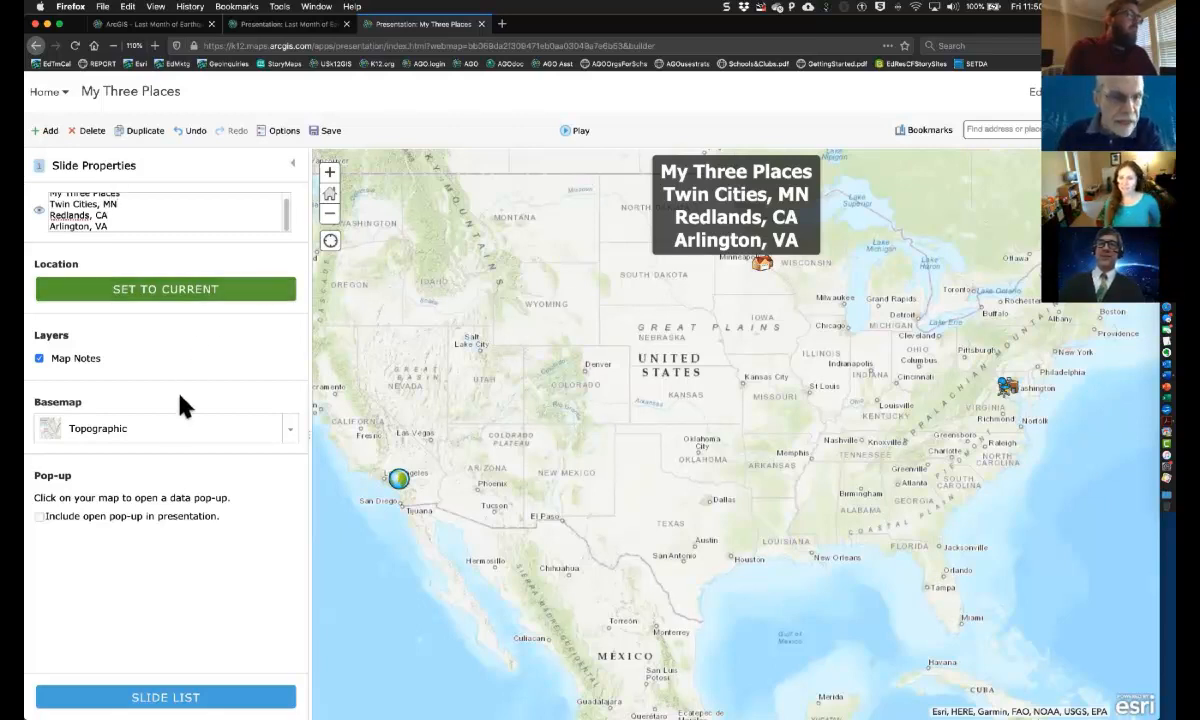
# Give slide 1 the National Geographic basemap and current map view, then add slide 2
pyautogui.click(164, 430)
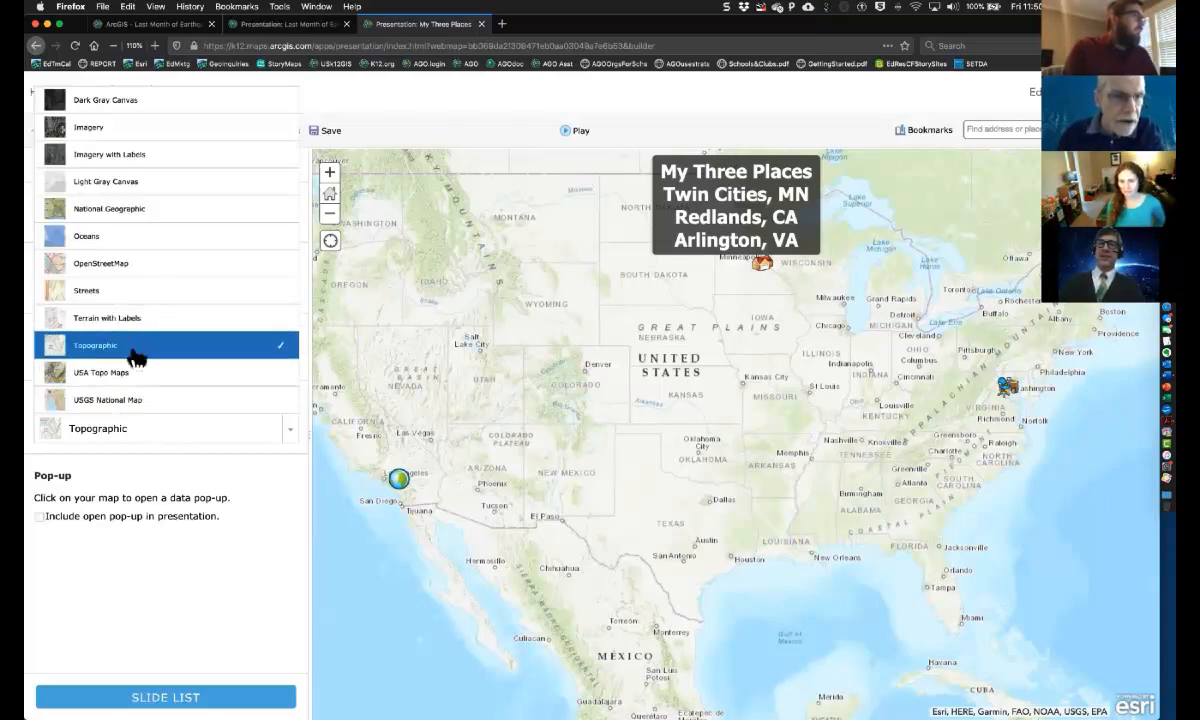
pyautogui.click(127, 212)
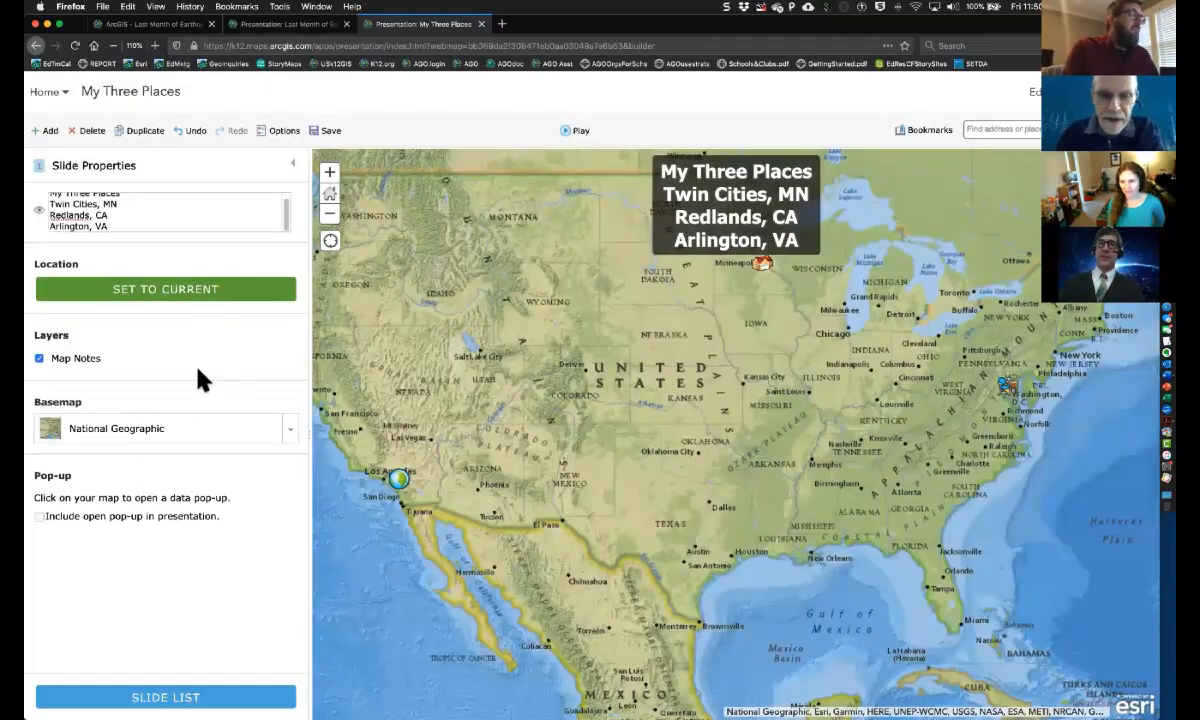
pyautogui.click(191, 291)
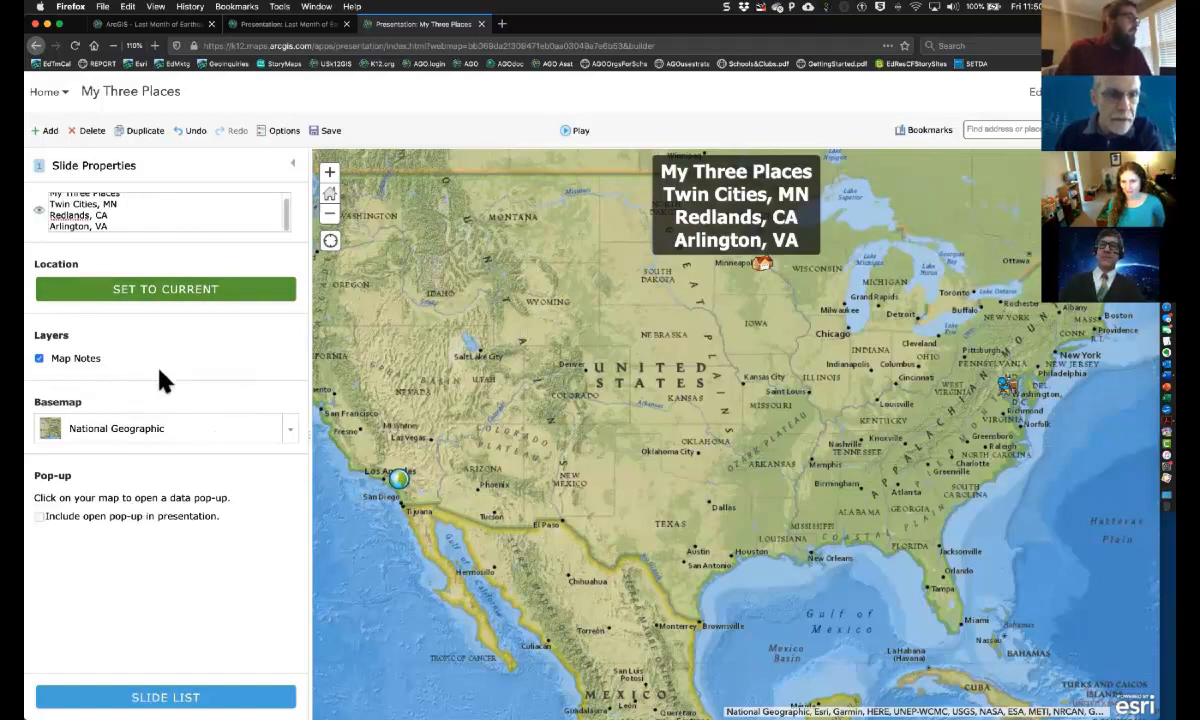
pyautogui.click(150, 290)
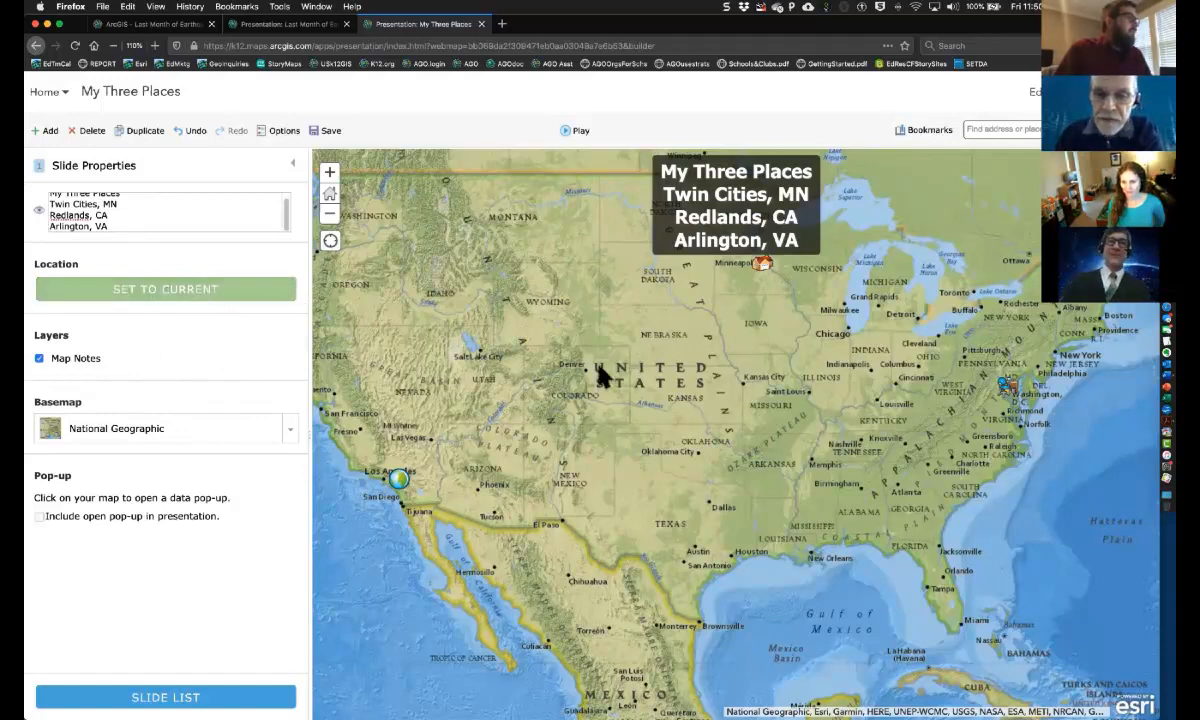
pyautogui.click(56, 136)
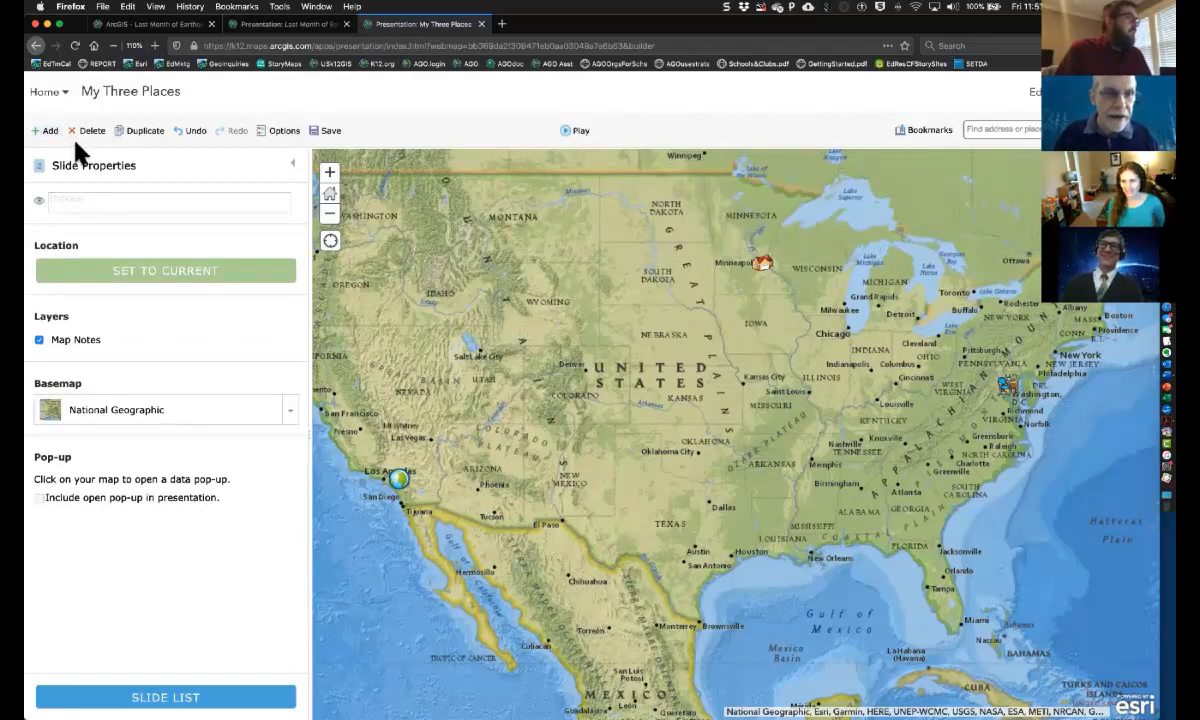
# Title slide 2 'My World' and zoom its map out one level
pyautogui.click(111, 203)
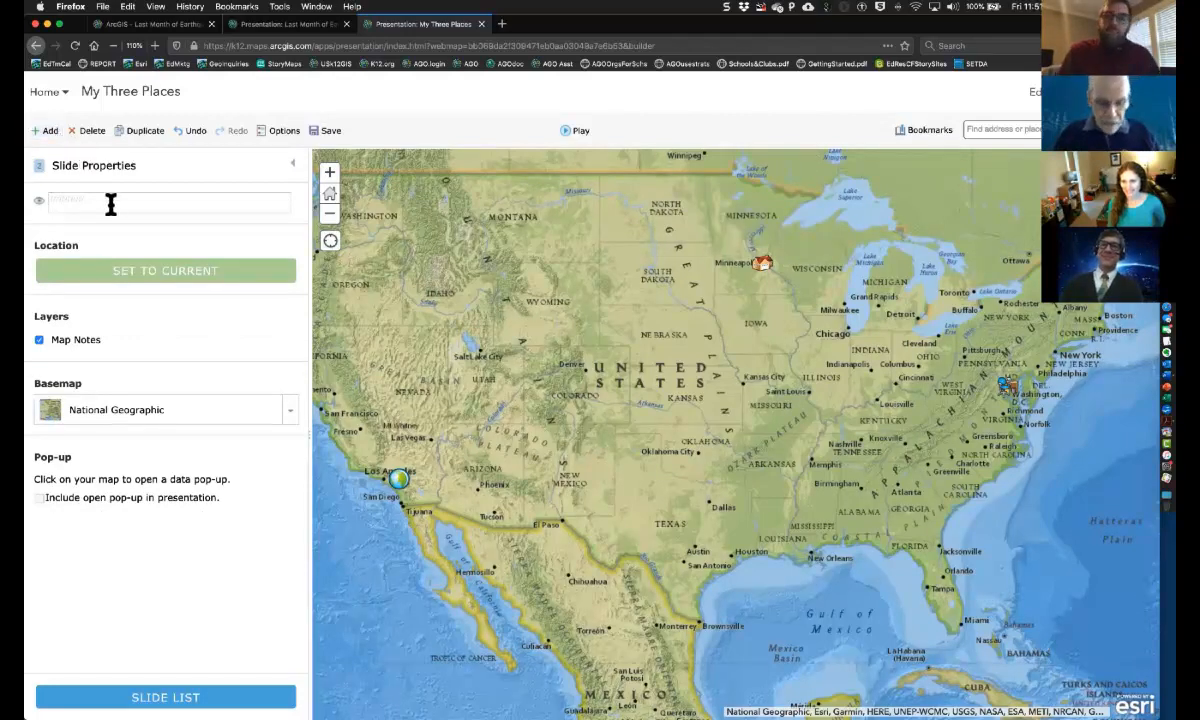
pyautogui.write('World')
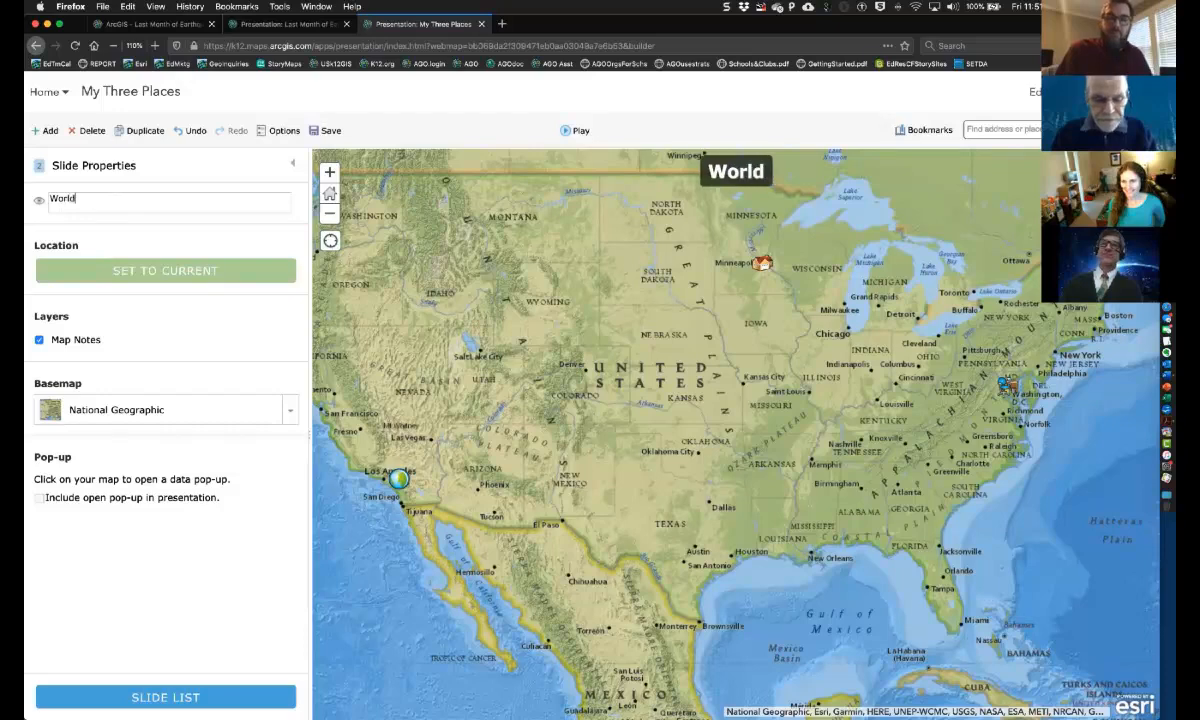
pyautogui.click(331, 214)
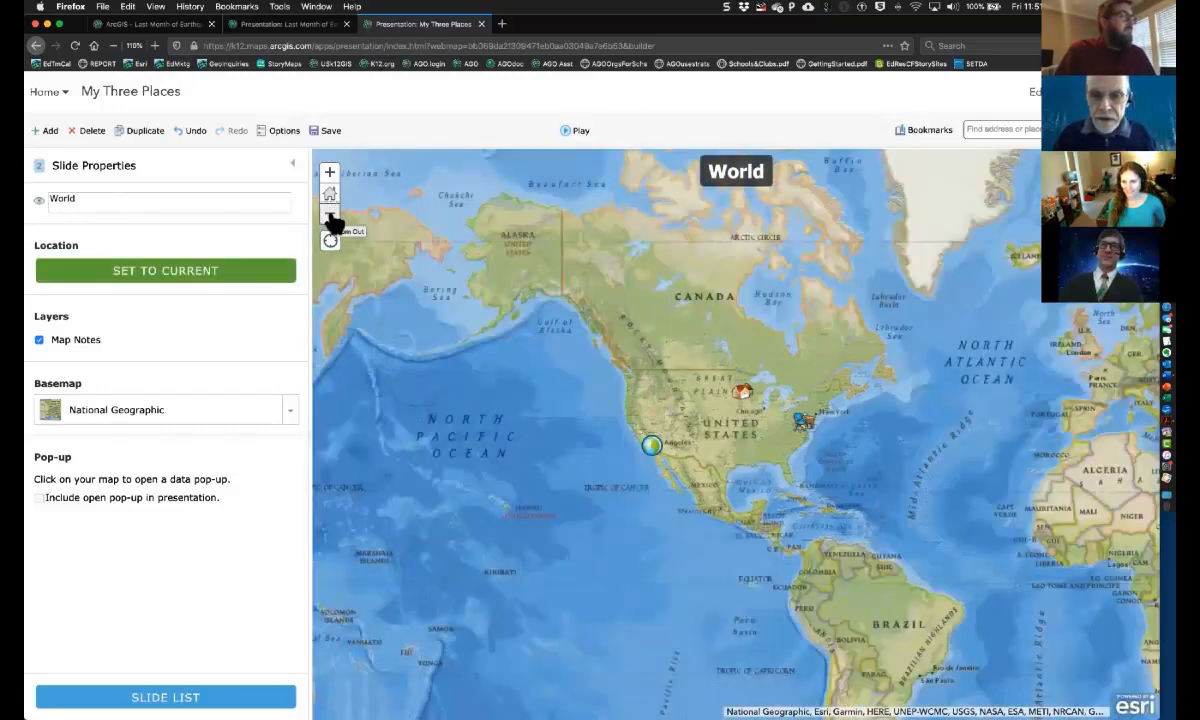
pyautogui.click(47, 199)
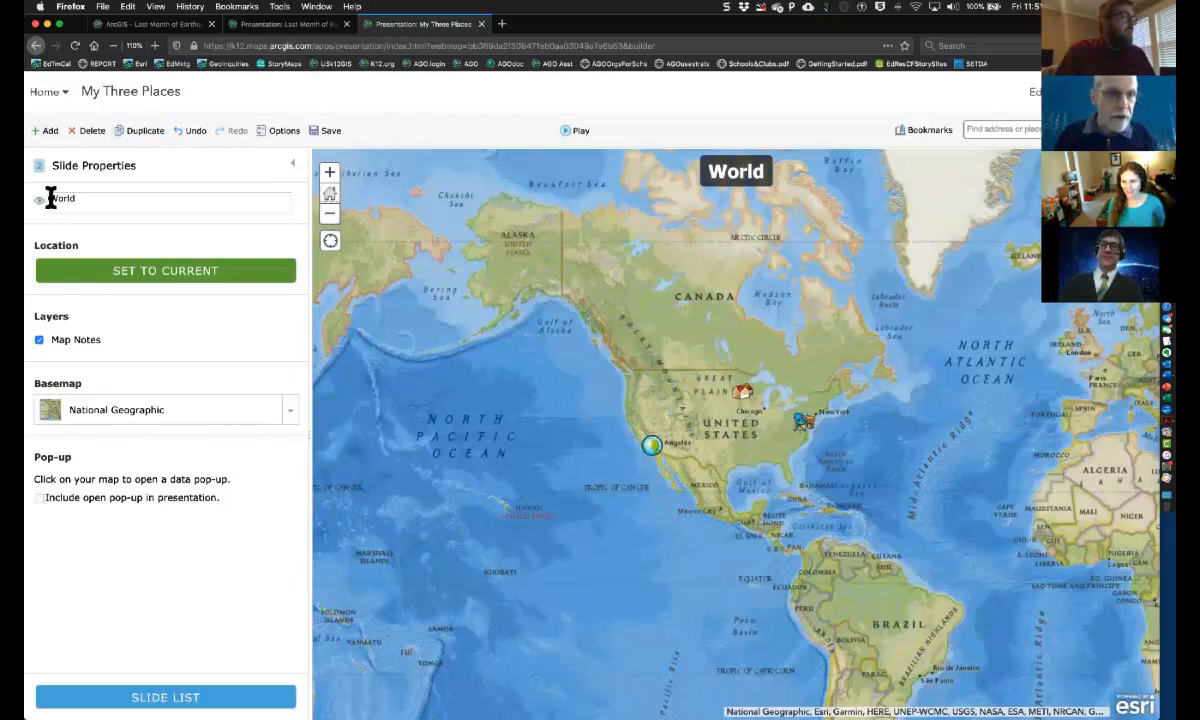
pyautogui.write('My')
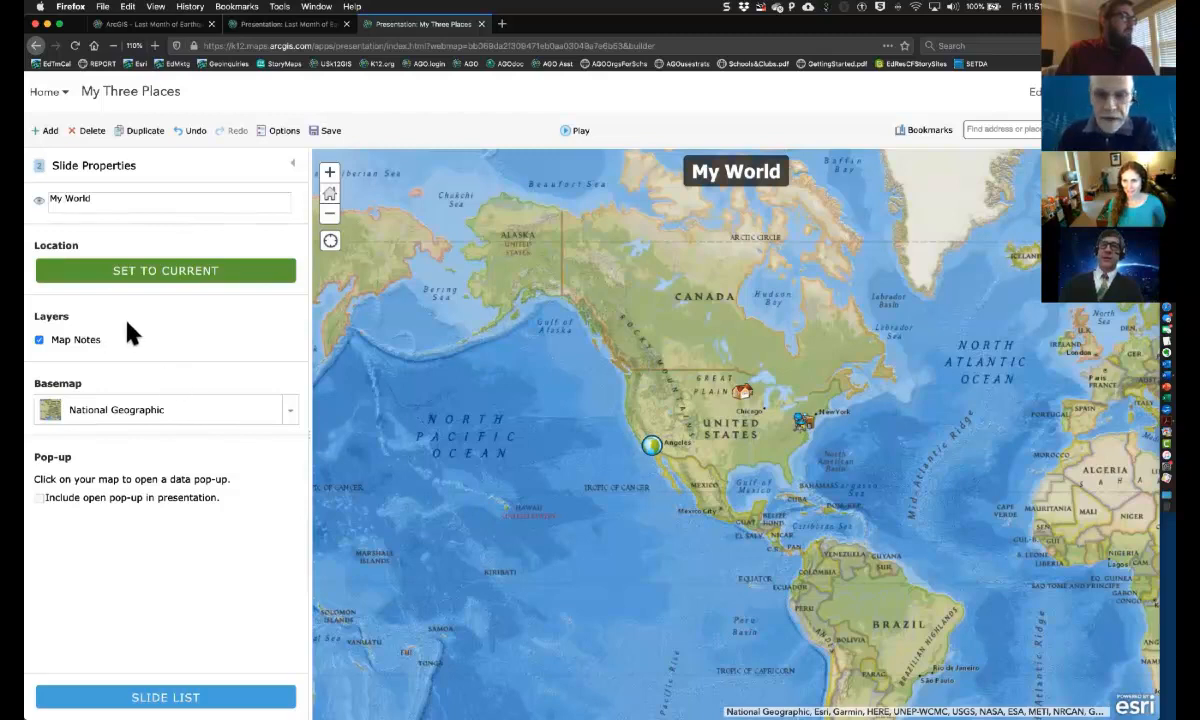
# Toggle the Map Notes layer off and on, leaving it visible
pyautogui.click(39, 341)
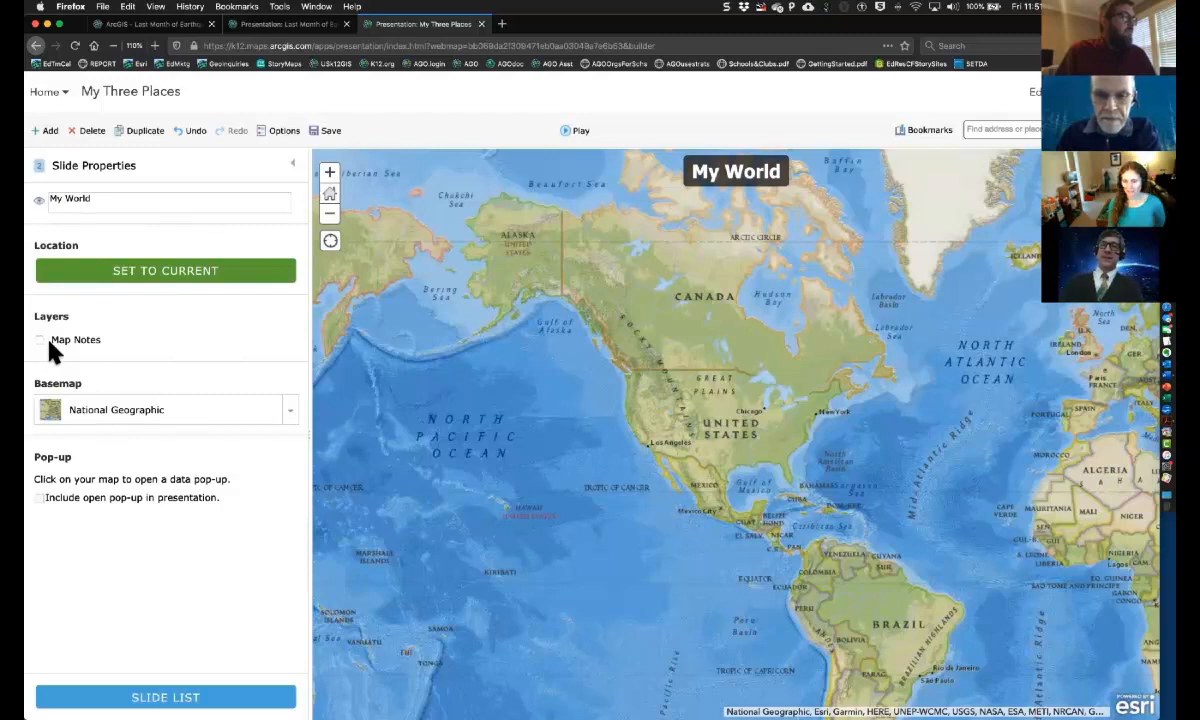
pyautogui.click(40, 341)
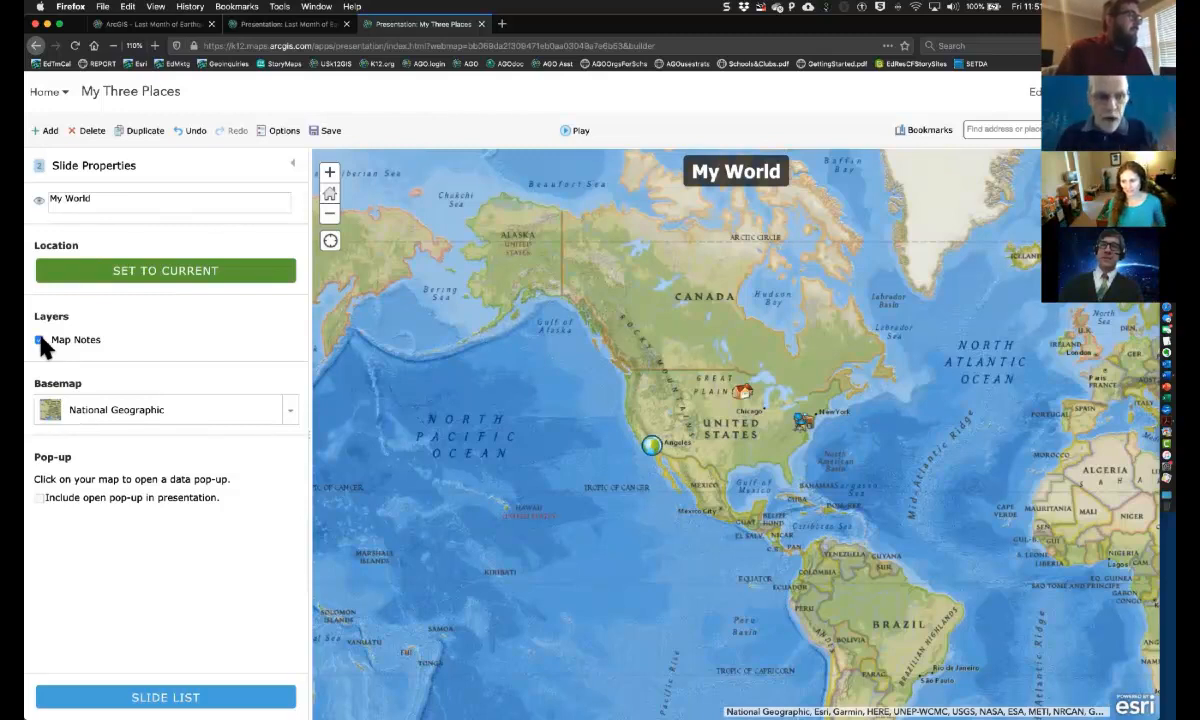
pyautogui.click(39, 341)
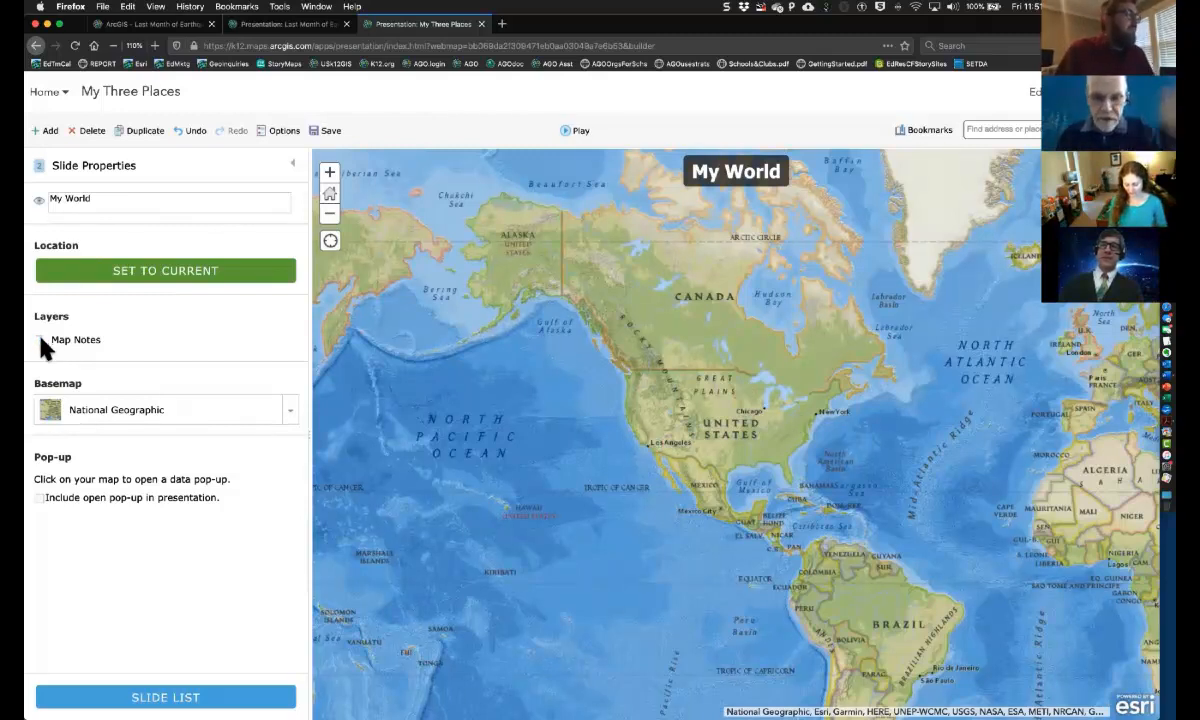
pyautogui.click(40, 341)
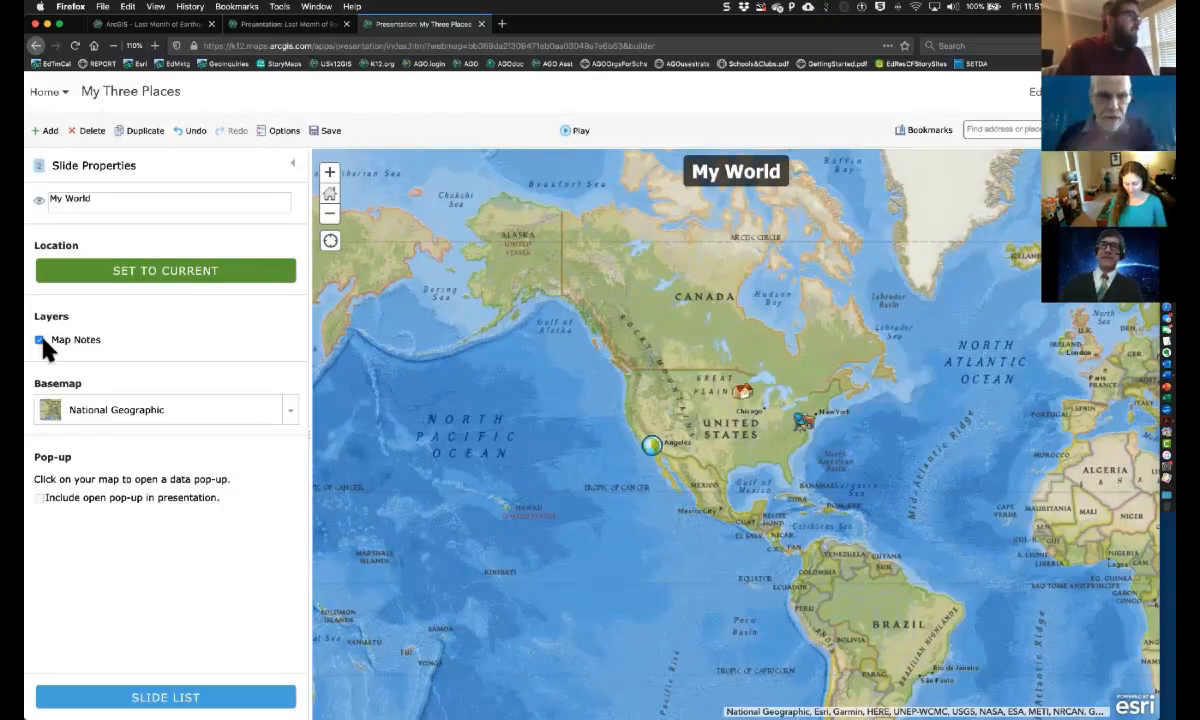
# Set My World to the Oceans basemap and include the open NATIVE HOME pop-up
pyautogui.click(289, 413)
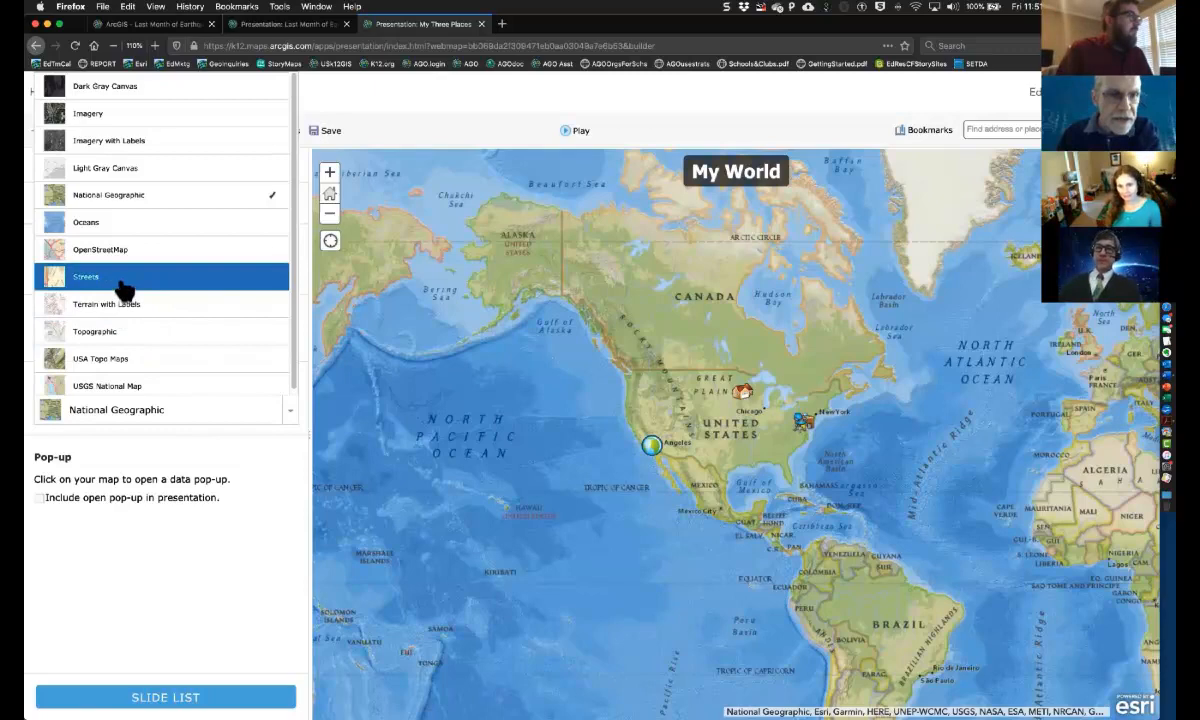
pyautogui.click(126, 230)
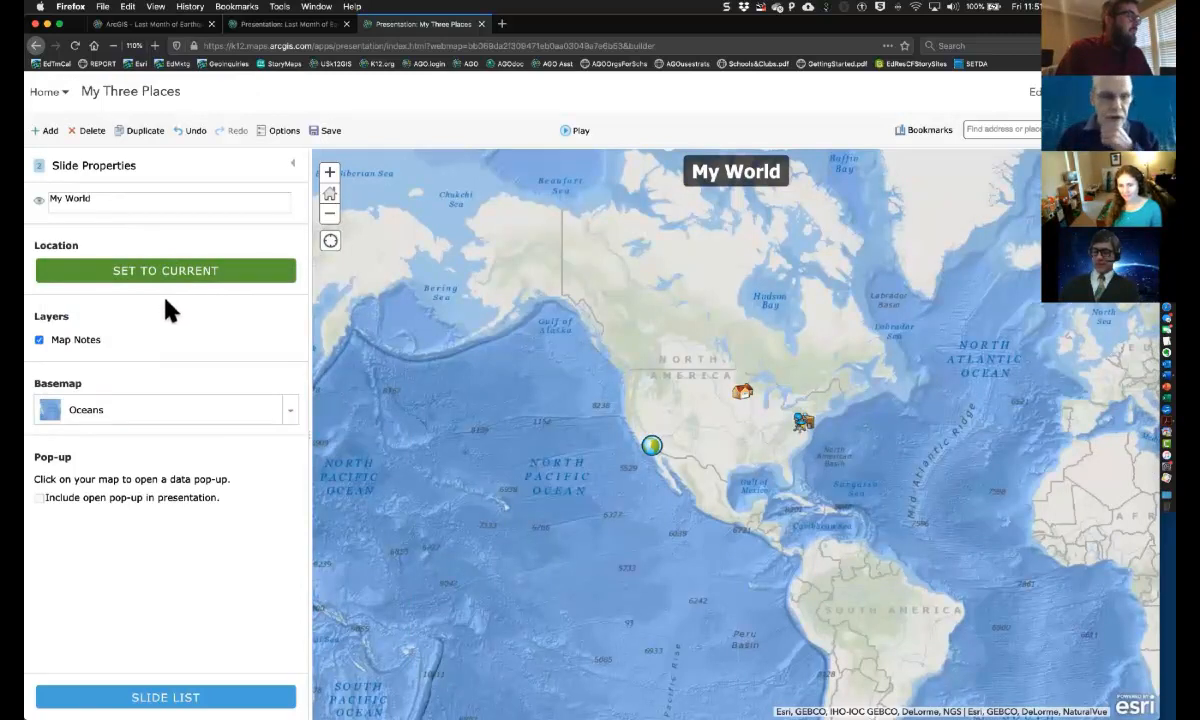
pyautogui.click(743, 396)
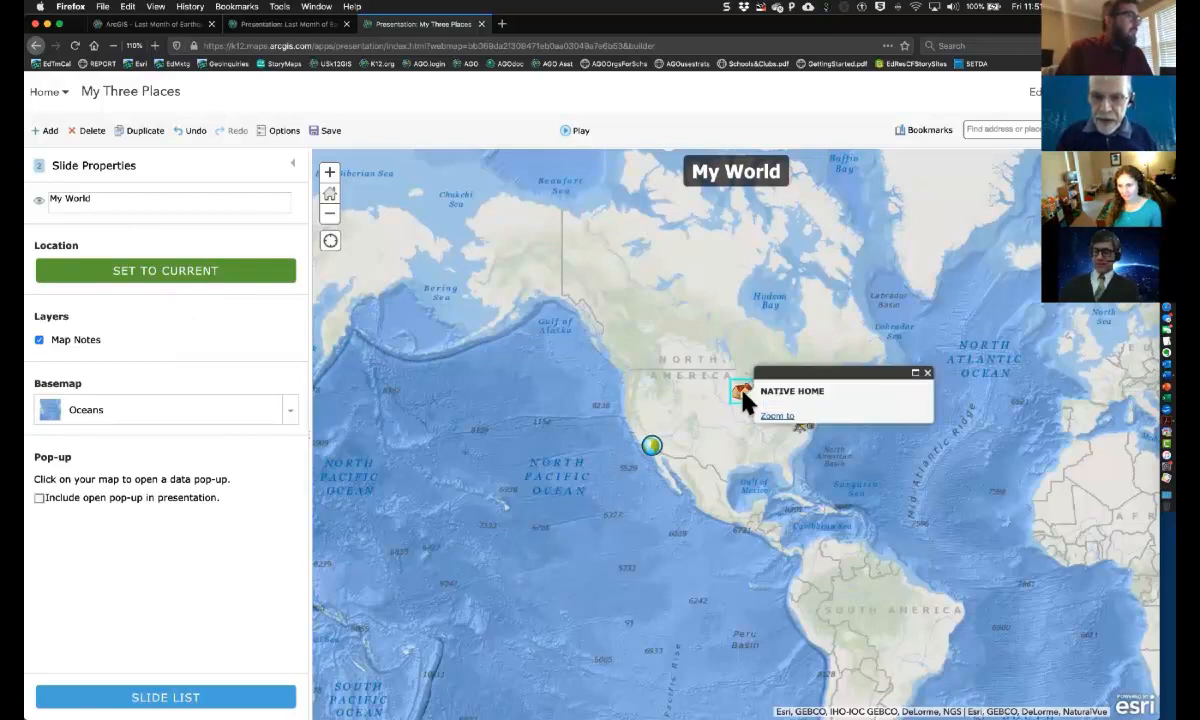
pyautogui.click(39, 498)
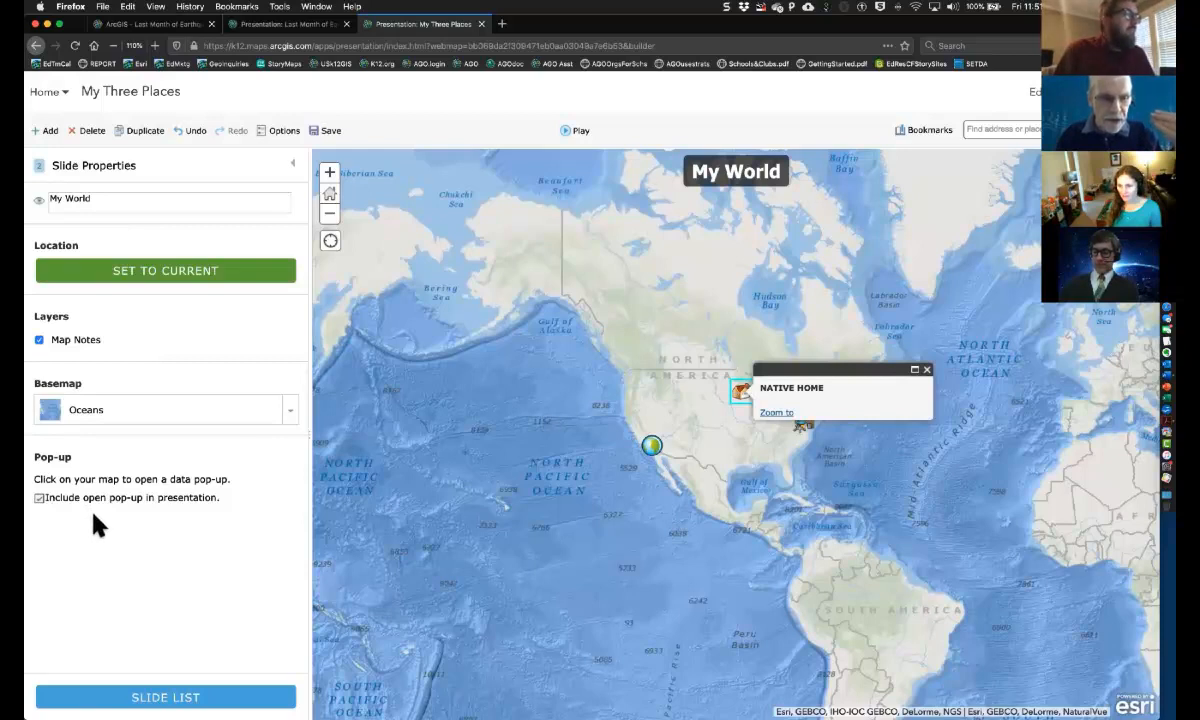
pyautogui.click(208, 697)
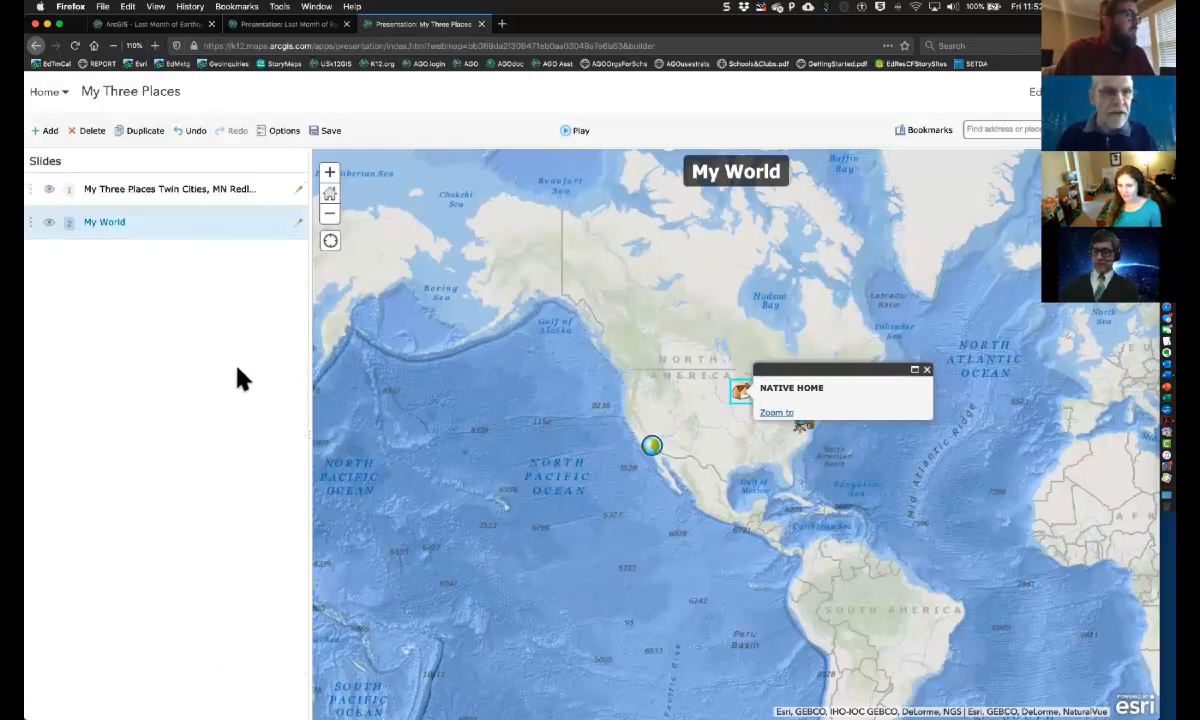
# Zoom My World out to all of North America and save that view as its location
pyautogui.click(189, 196)
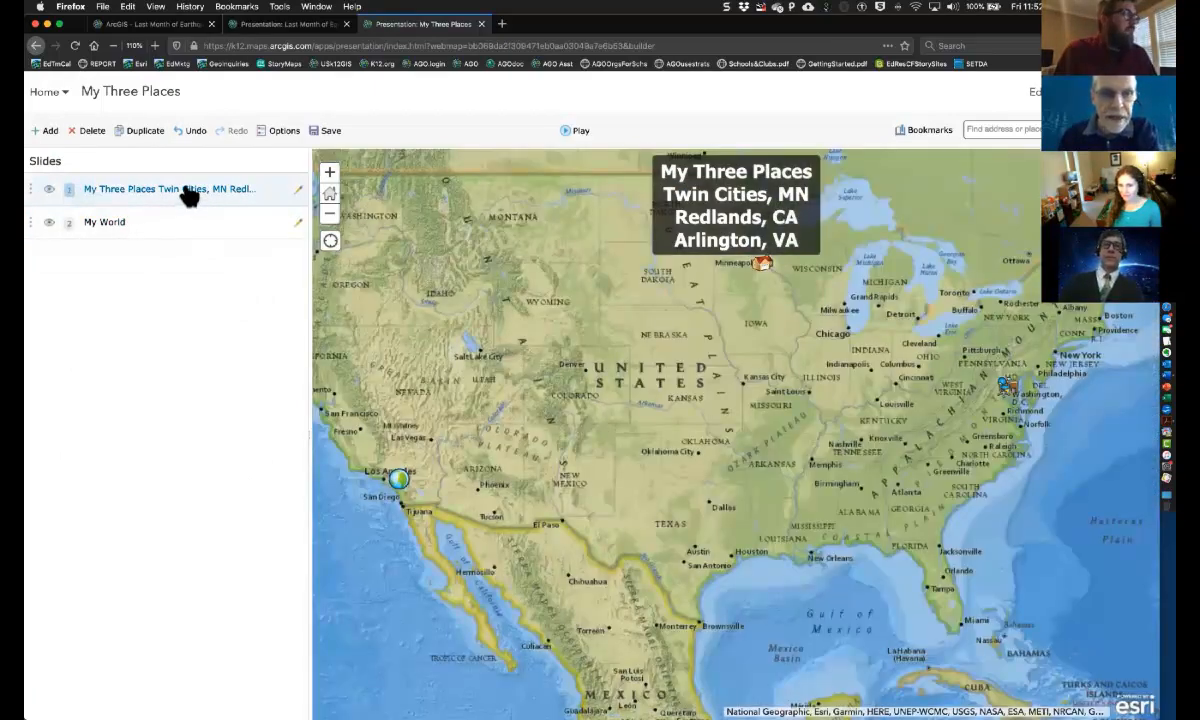
pyautogui.click(128, 223)
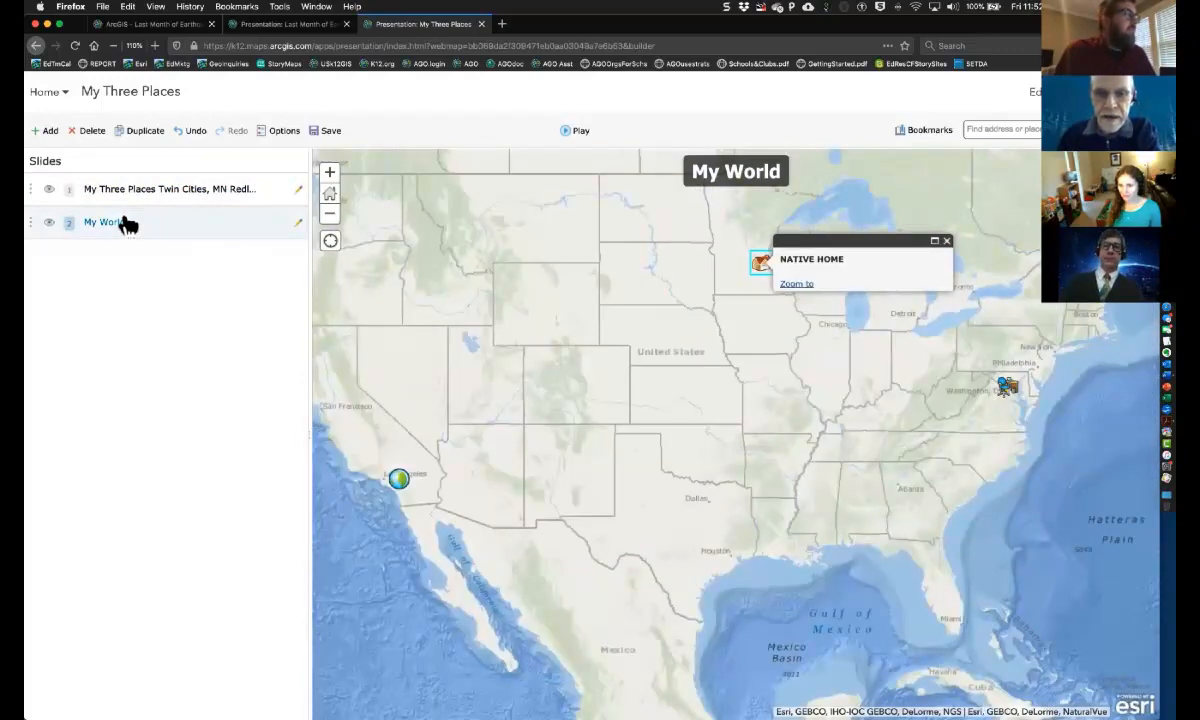
pyautogui.click(330, 215)
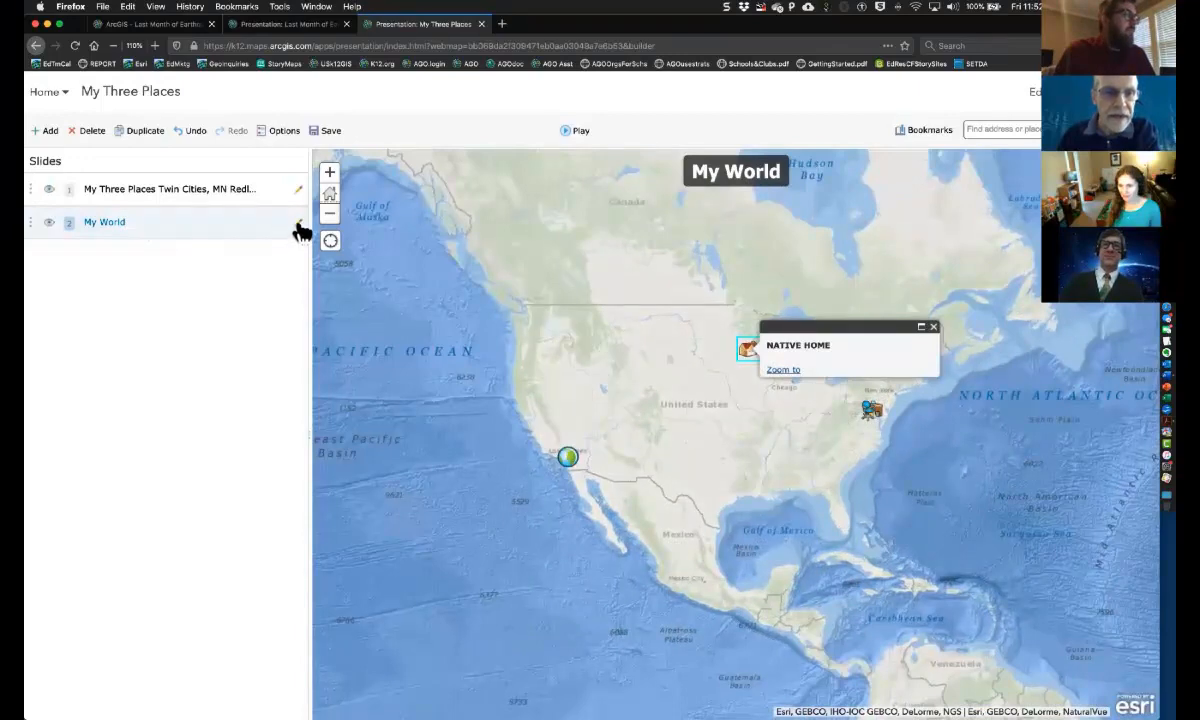
pyautogui.click(298, 226)
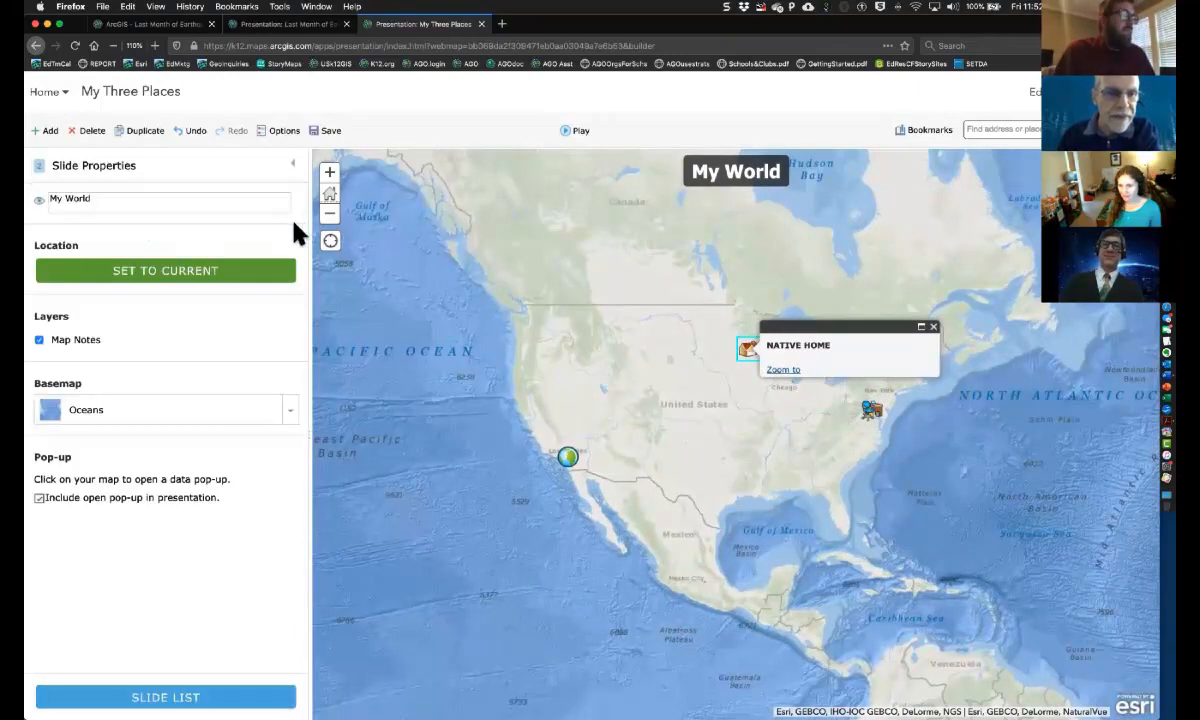
pyautogui.click(331, 215)
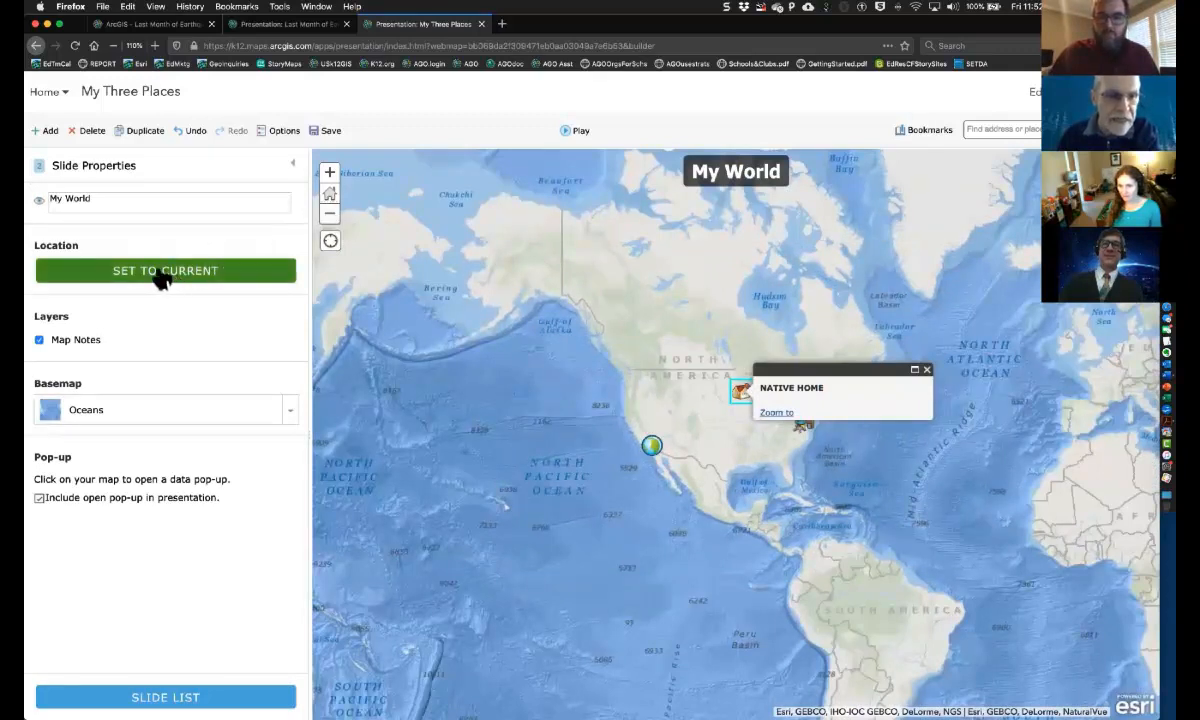
pyautogui.click(162, 278)
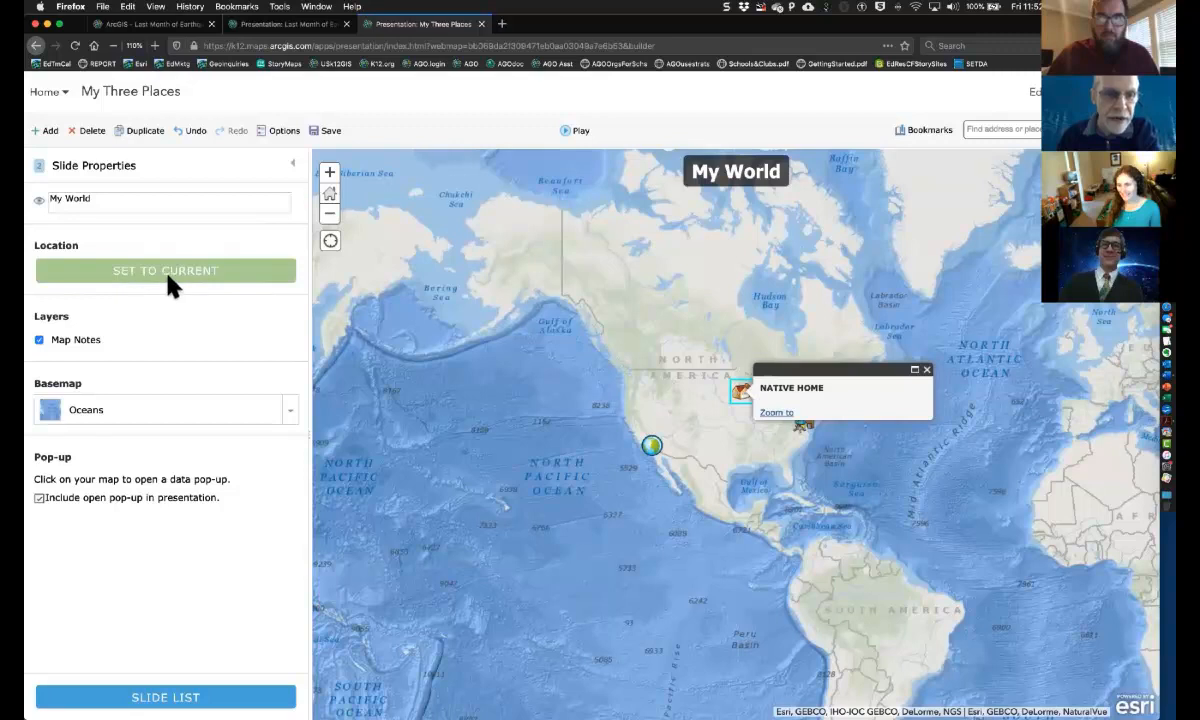
# Drag My World above the My Three Places slide in the slide list
pyautogui.click(176, 700)
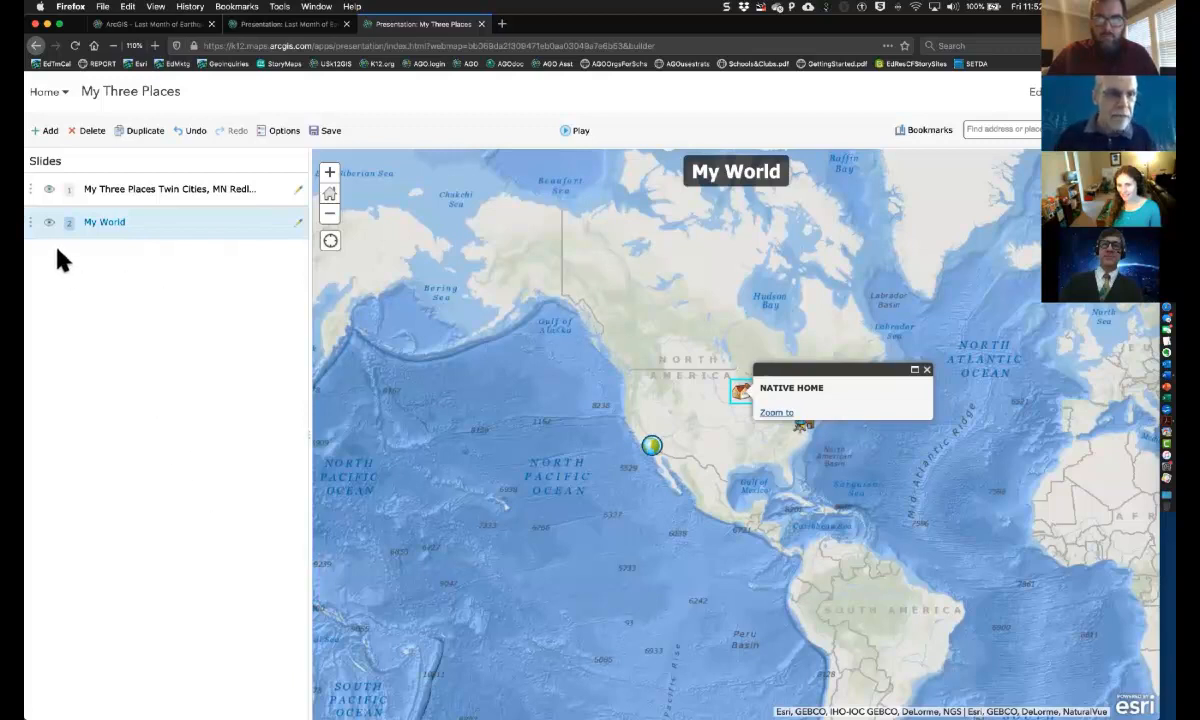
pyautogui.click(44, 189)
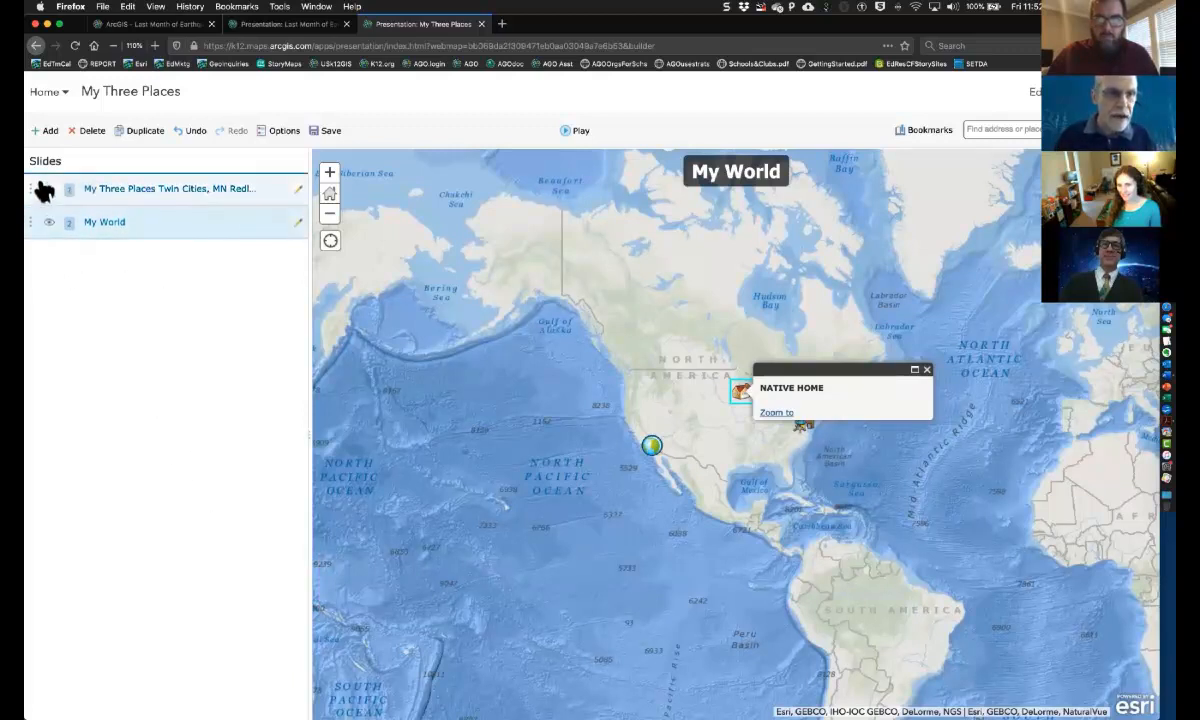
pyautogui.moveTo(44, 189); pyautogui.dragTo(64, 187)
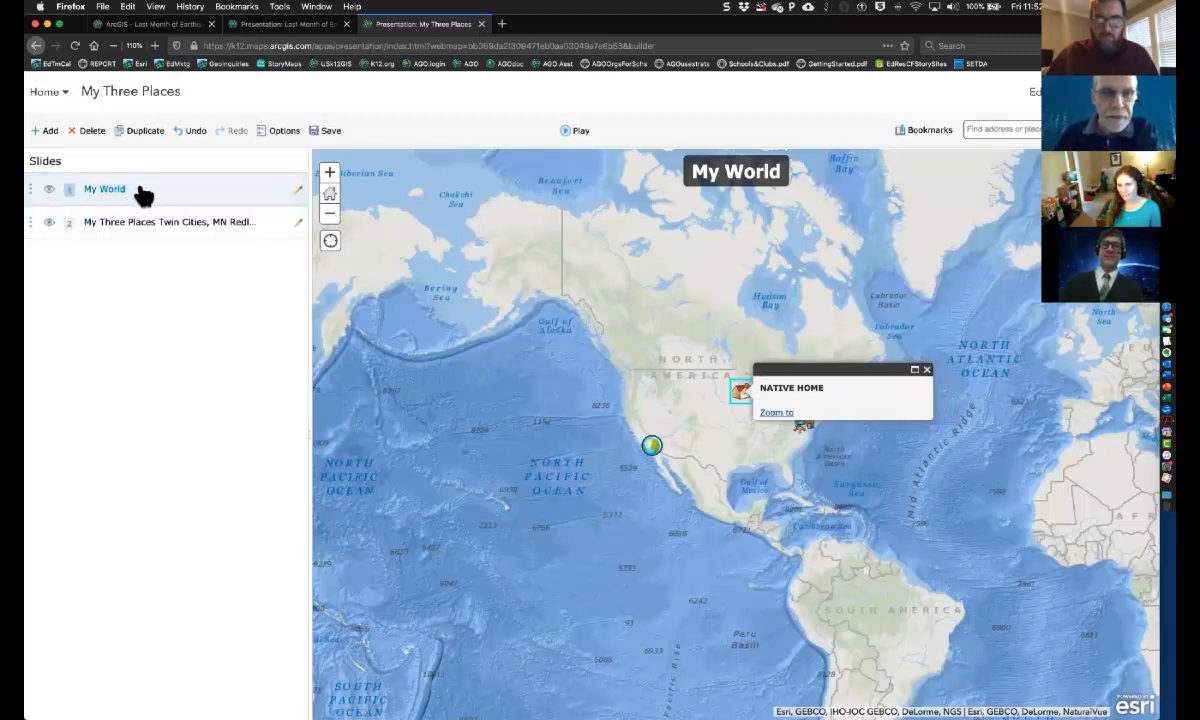
# Save the presentation when prompted and start playing it from My World
pyautogui.click(577, 134)
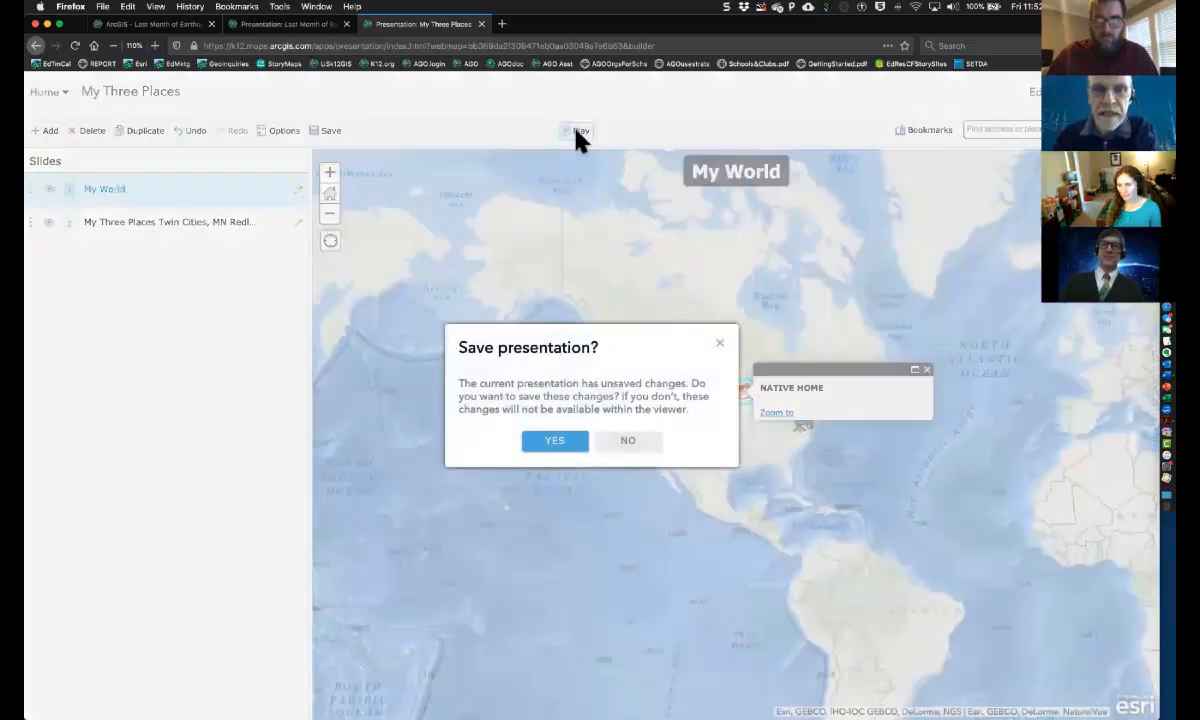
pyautogui.click(557, 446)
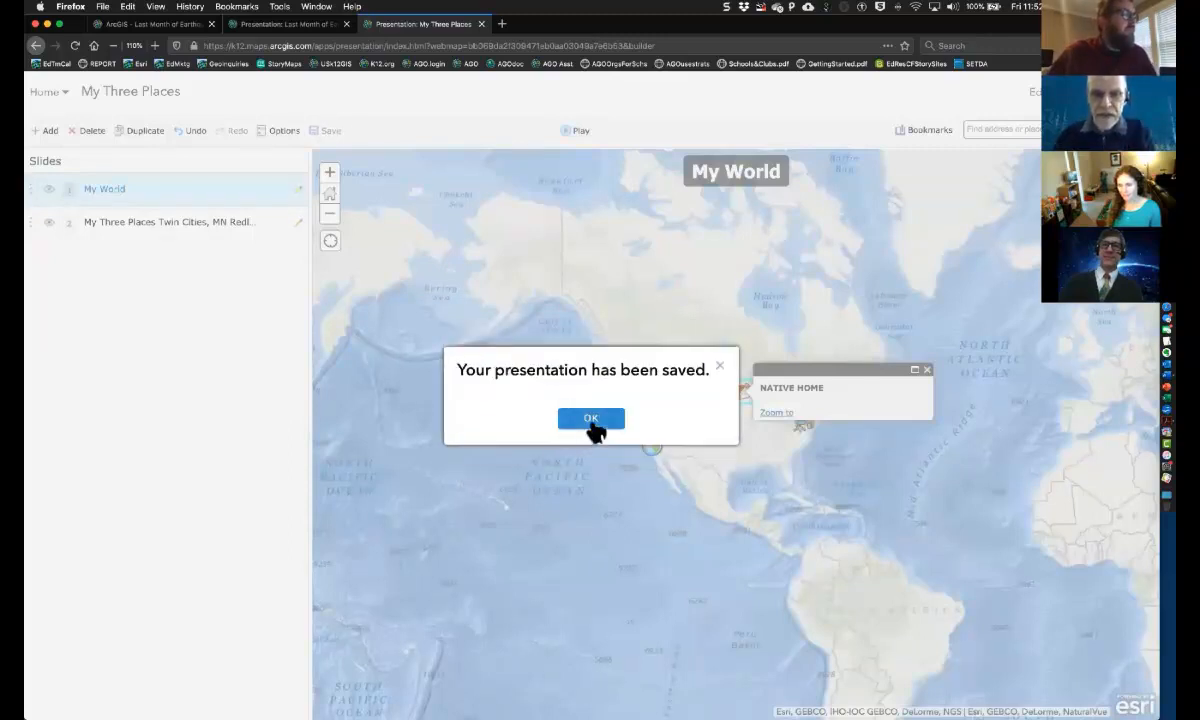
pyautogui.click(592, 420)
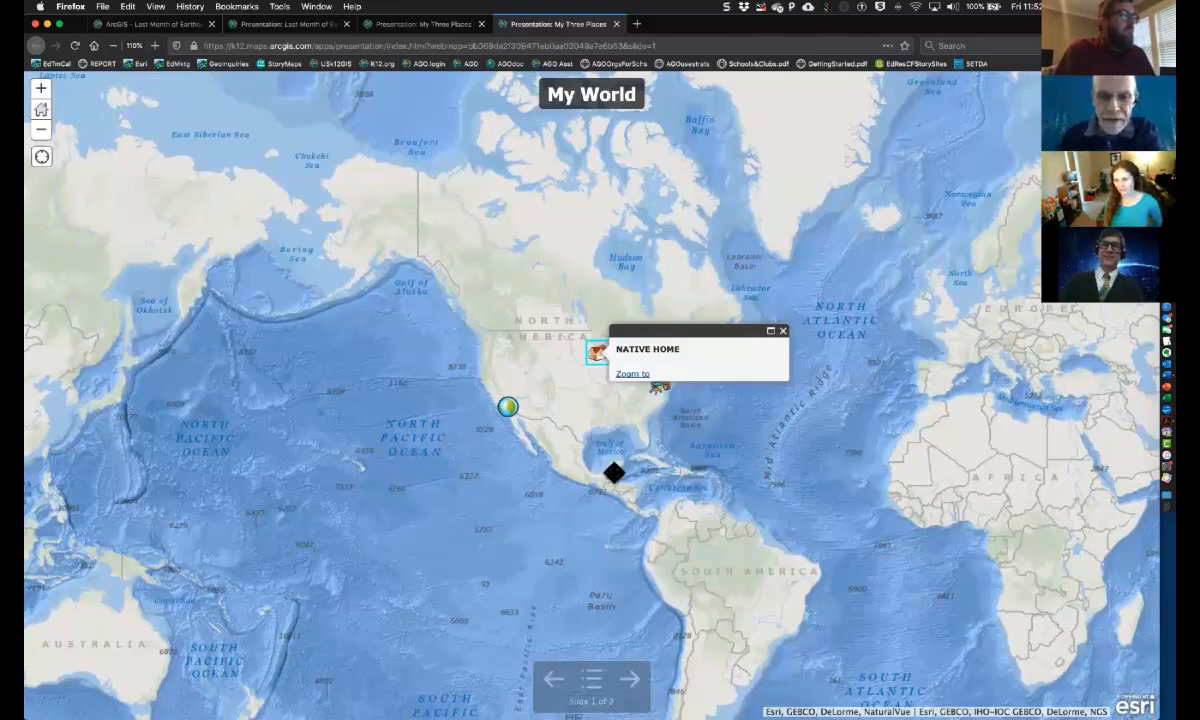
# Pan the world map around and back to the Americas, then open the NATIVE HOME pop-up
pyautogui.moveTo(614, 473); pyautogui.dragTo(975, 426)
pyautogui.moveTo(600, 450); pyautogui.dragTo(925, 418)
pyautogui.moveTo(469, 426); pyautogui.dragTo(659, 416)
pyautogui.moveTo(324, 422); pyautogui.dragTo(697, 435)
pyautogui.moveTo(510, 414)
pyautogui.mouseDown()
pyautogui.moveTo(643, 410)
pyautogui.moveTo(734, 473)
pyautogui.mouseUp()
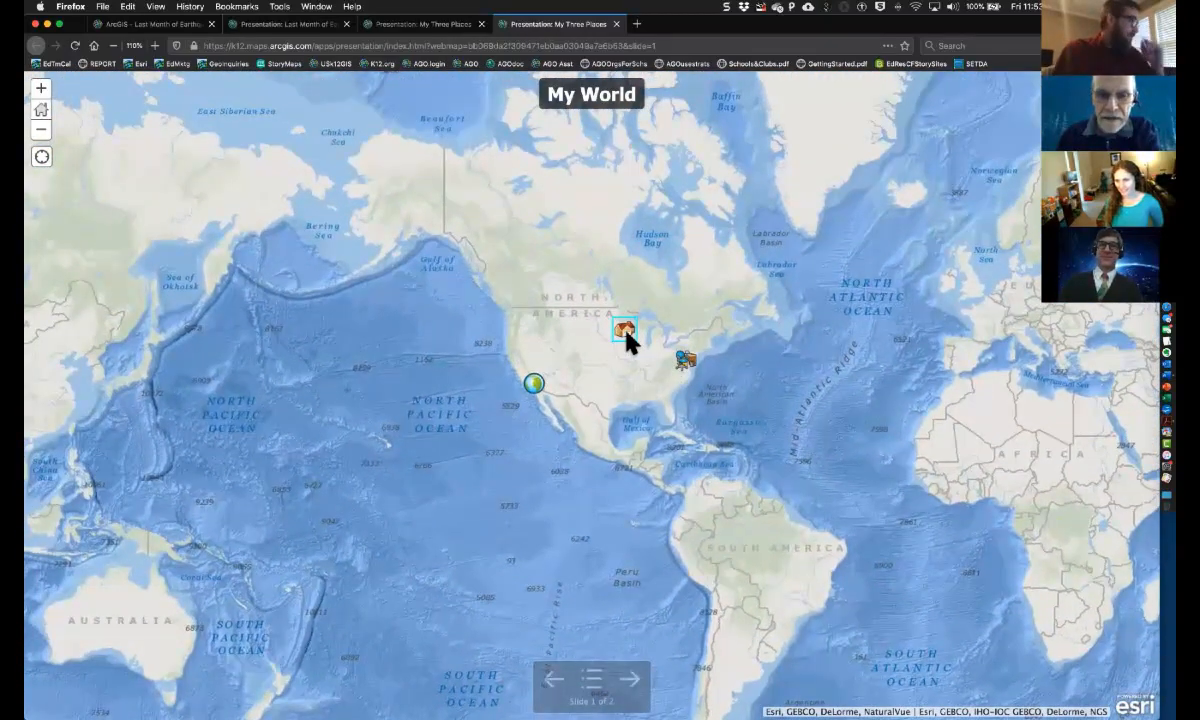
pyautogui.click(625, 332)
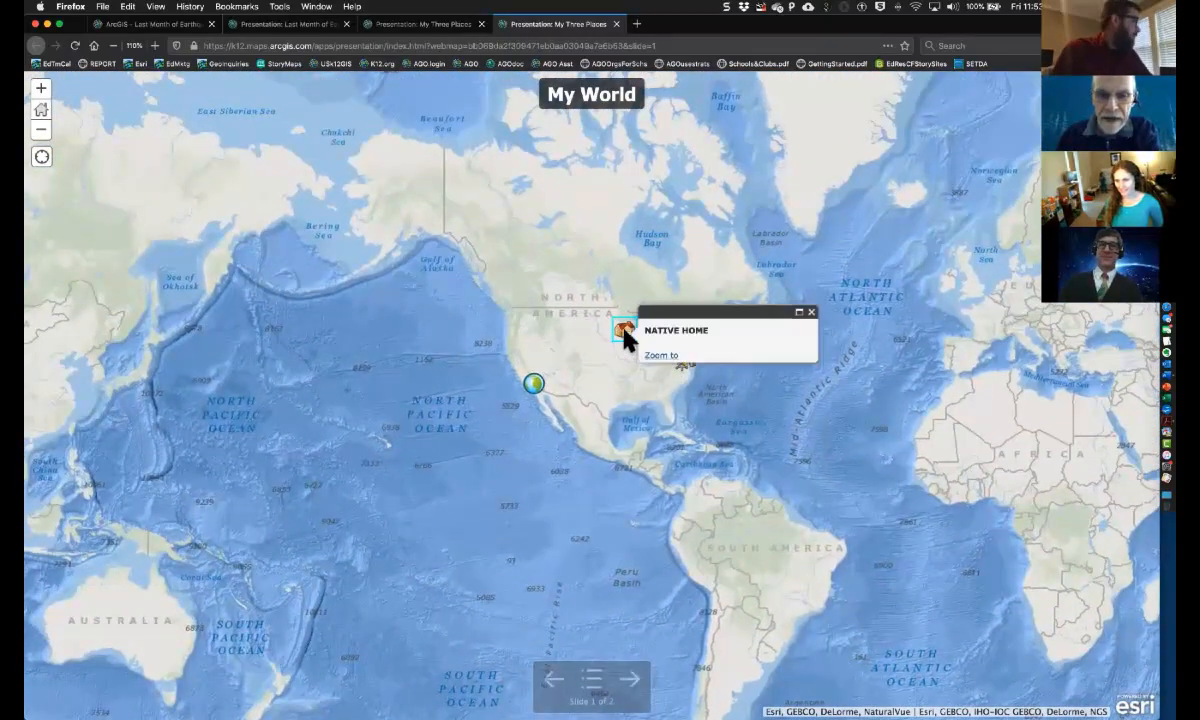
# Move between the My World and My Three Places slides, then close the played show
pyautogui.click(590, 686)
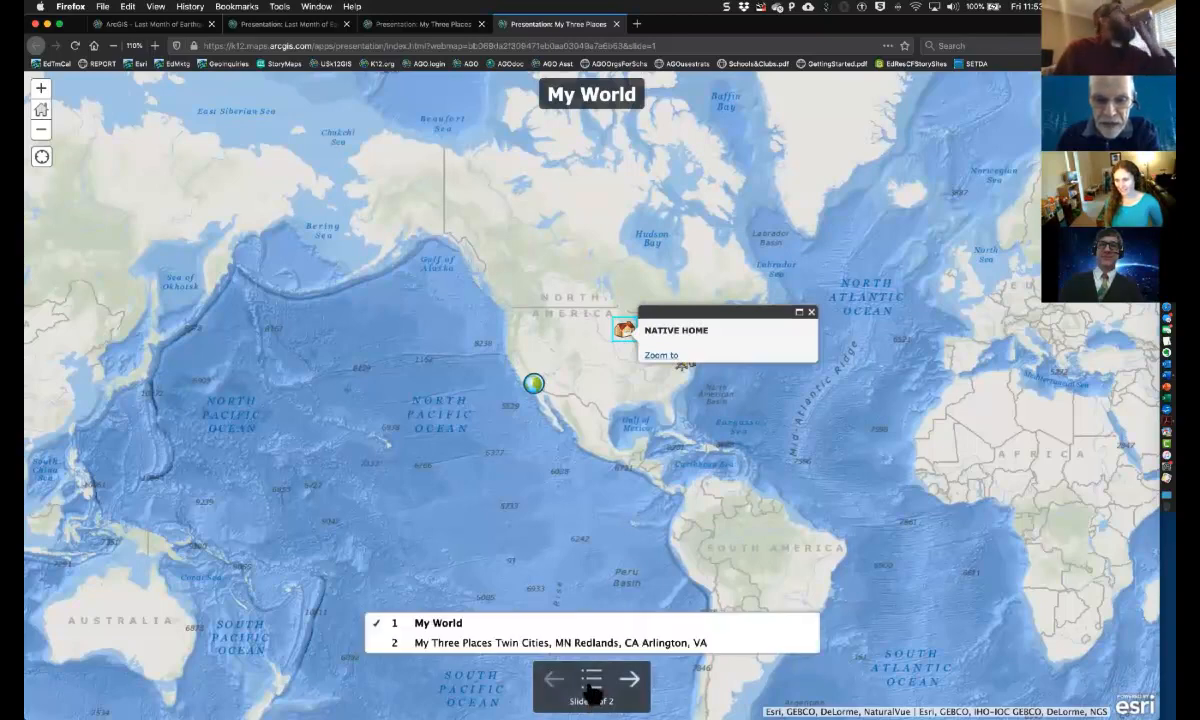
pyautogui.click(572, 646)
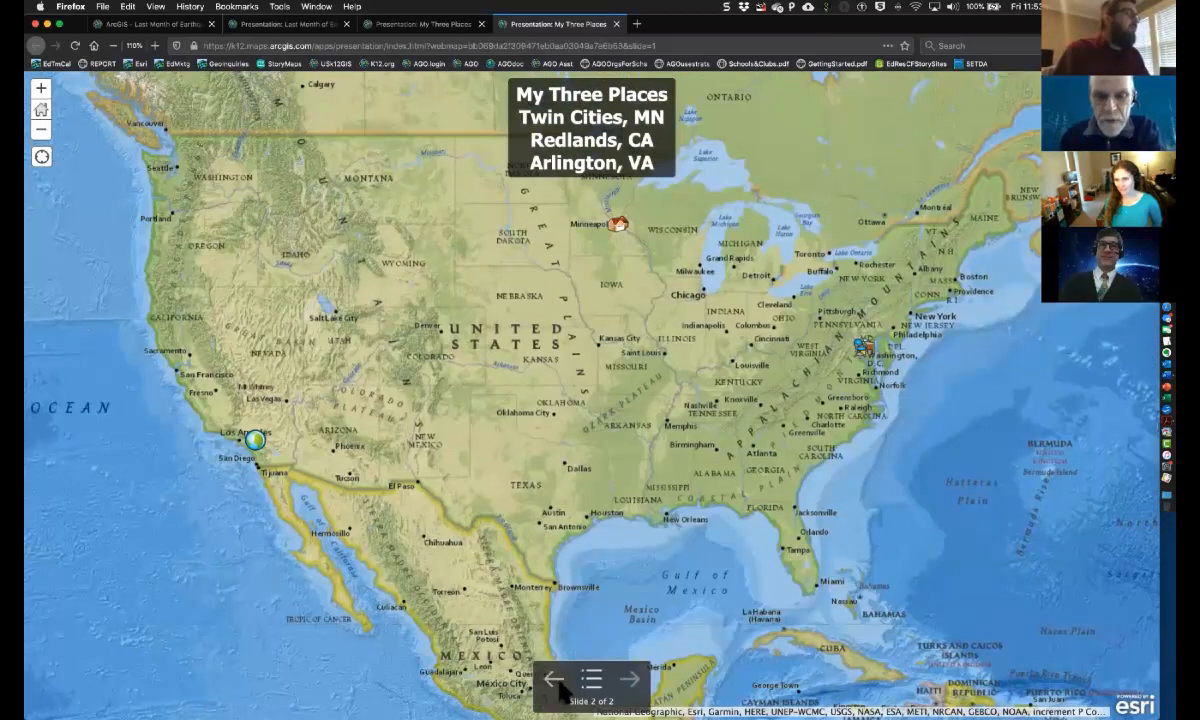
pyautogui.click(556, 684)
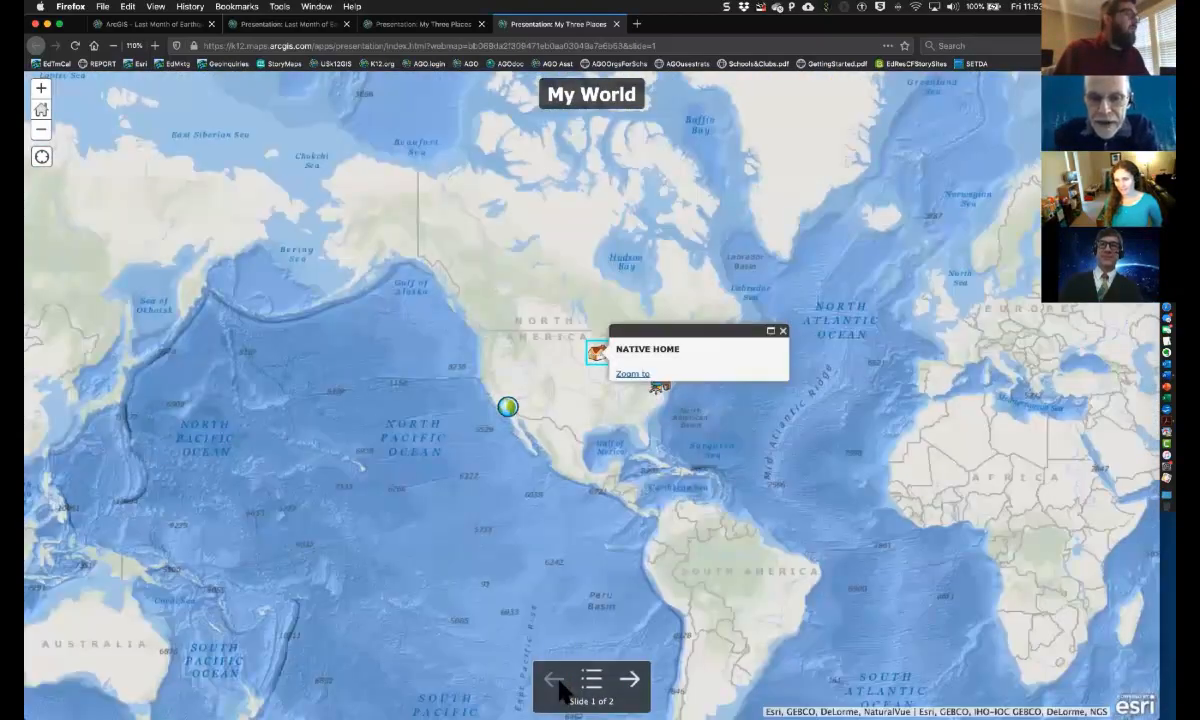
pyautogui.click(630, 680)
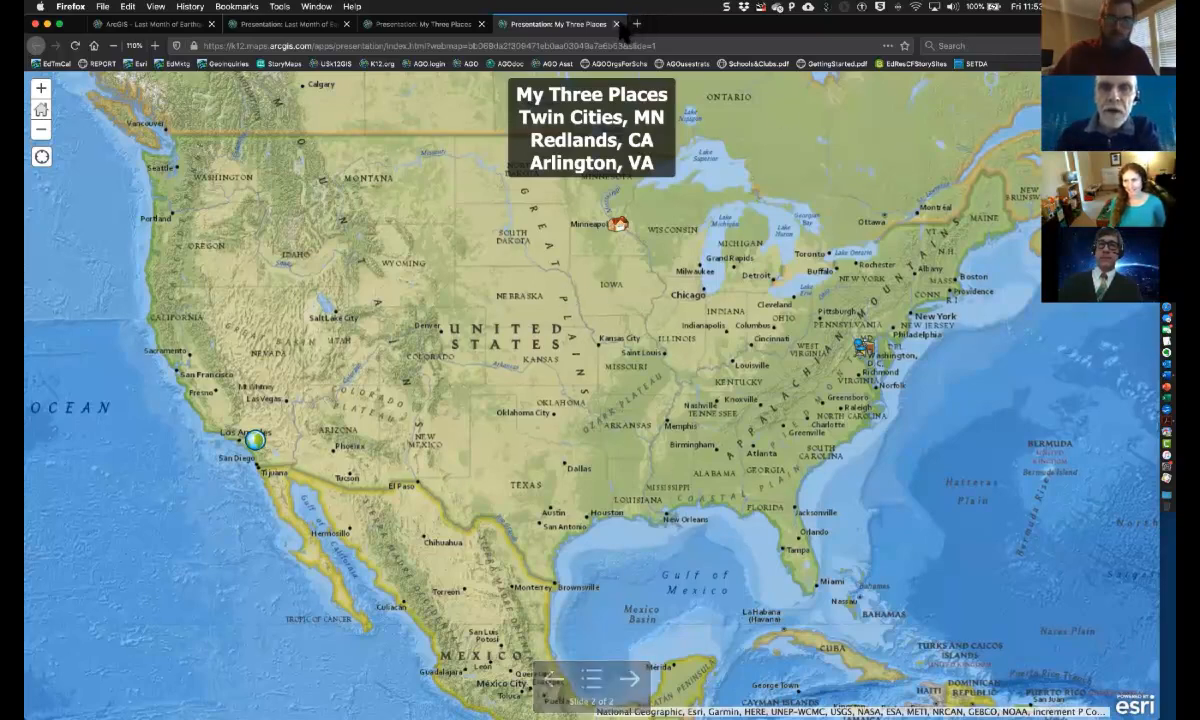
pyautogui.click(616, 23)
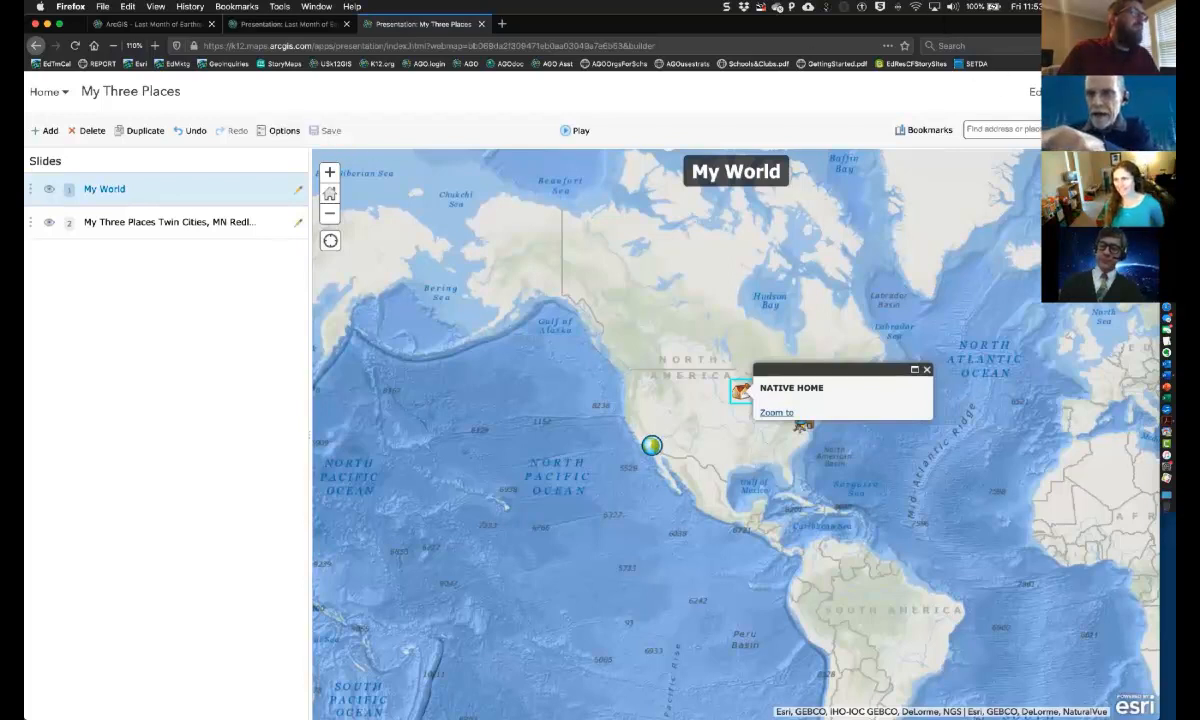
# Open the presentation's map and zoom in on the waters between Maui and Kaho'olawe
pyautogui.click(1076, 92)
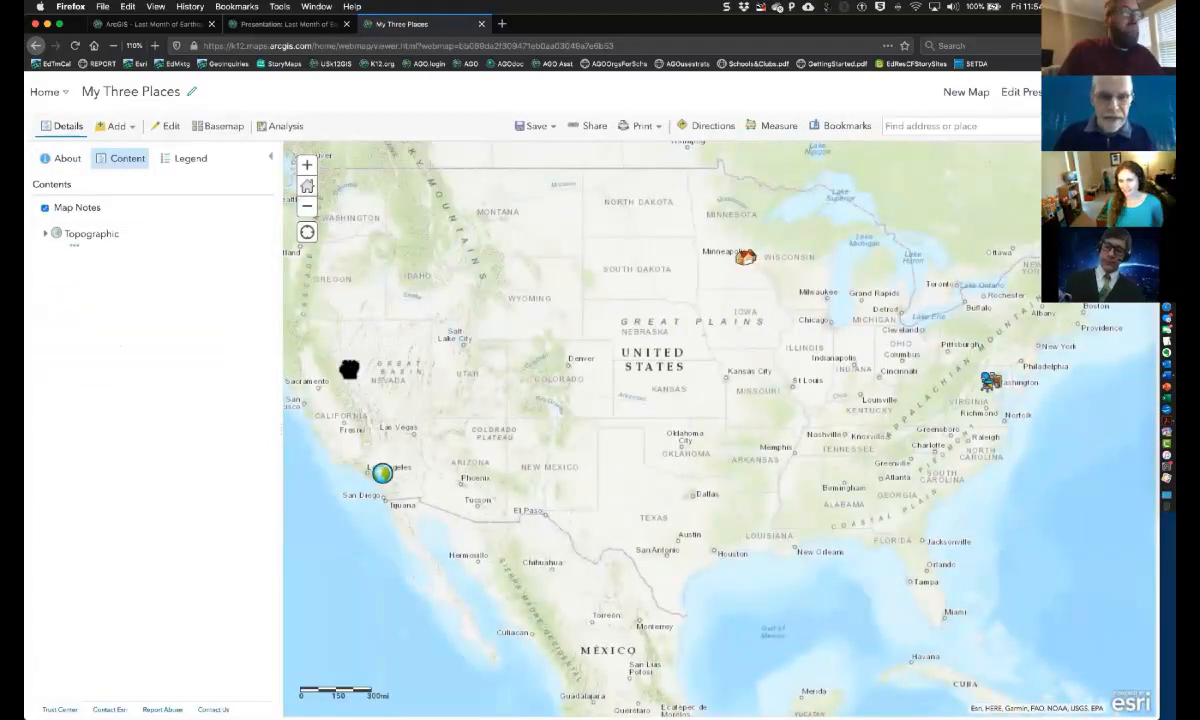
pyautogui.moveTo(349, 369); pyautogui.dragTo(690, 275)
pyautogui.moveTo(475, 383); pyautogui.dragTo(731, 311)
pyautogui.moveTo(638, 455); pyautogui.dragTo(694, 396)
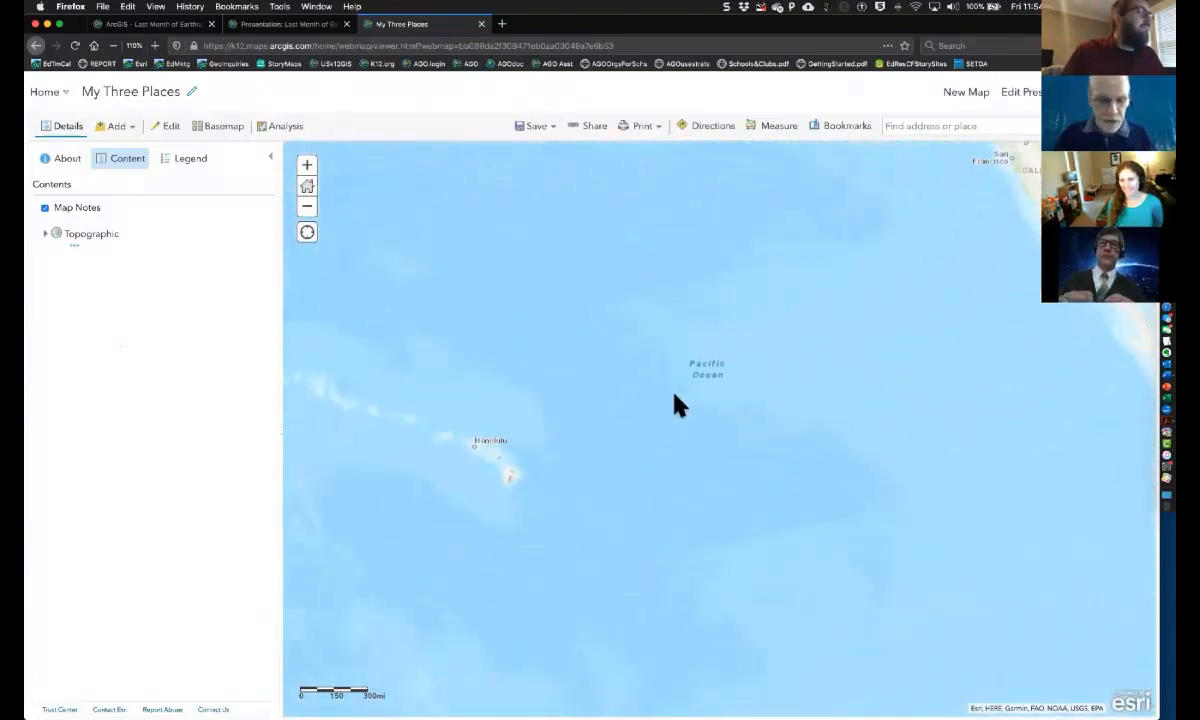
pyautogui.keyDown('shift'); pyautogui.moveTo(431, 413); pyautogui.dragTo(547, 507); pyautogui.keyUp('shift')
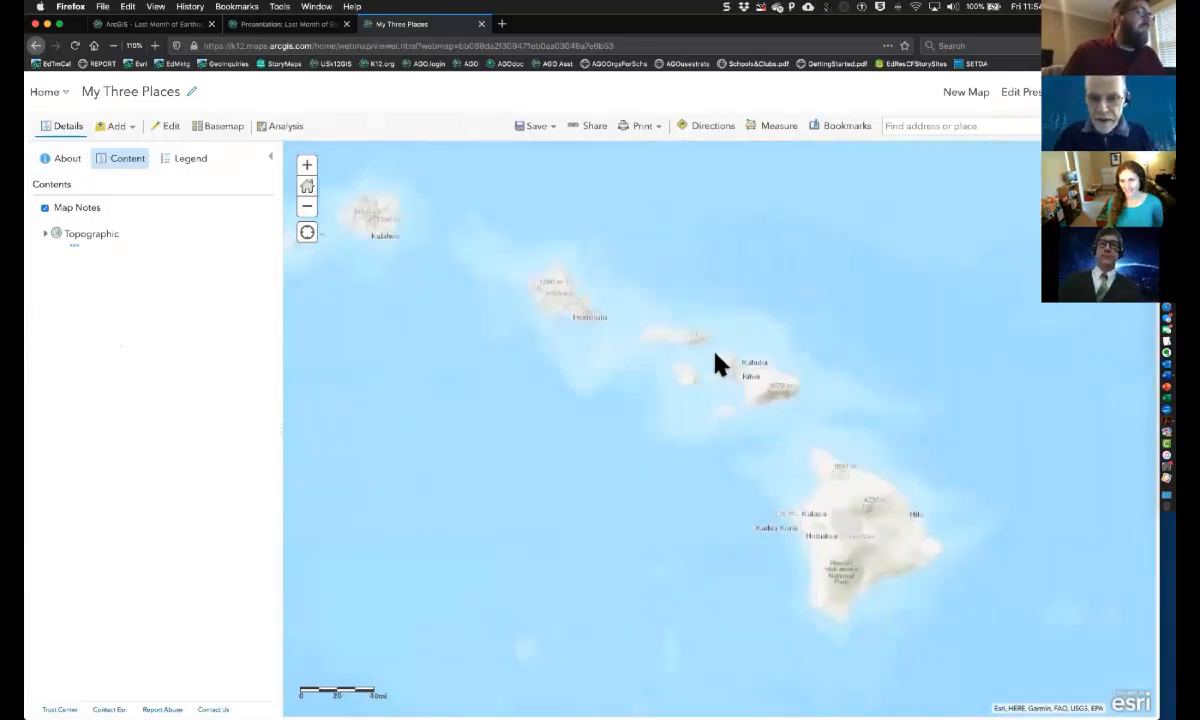
pyautogui.keyDown('shift'); pyautogui.moveTo(648, 313); pyautogui.dragTo(806, 443); pyautogui.keyUp('shift')
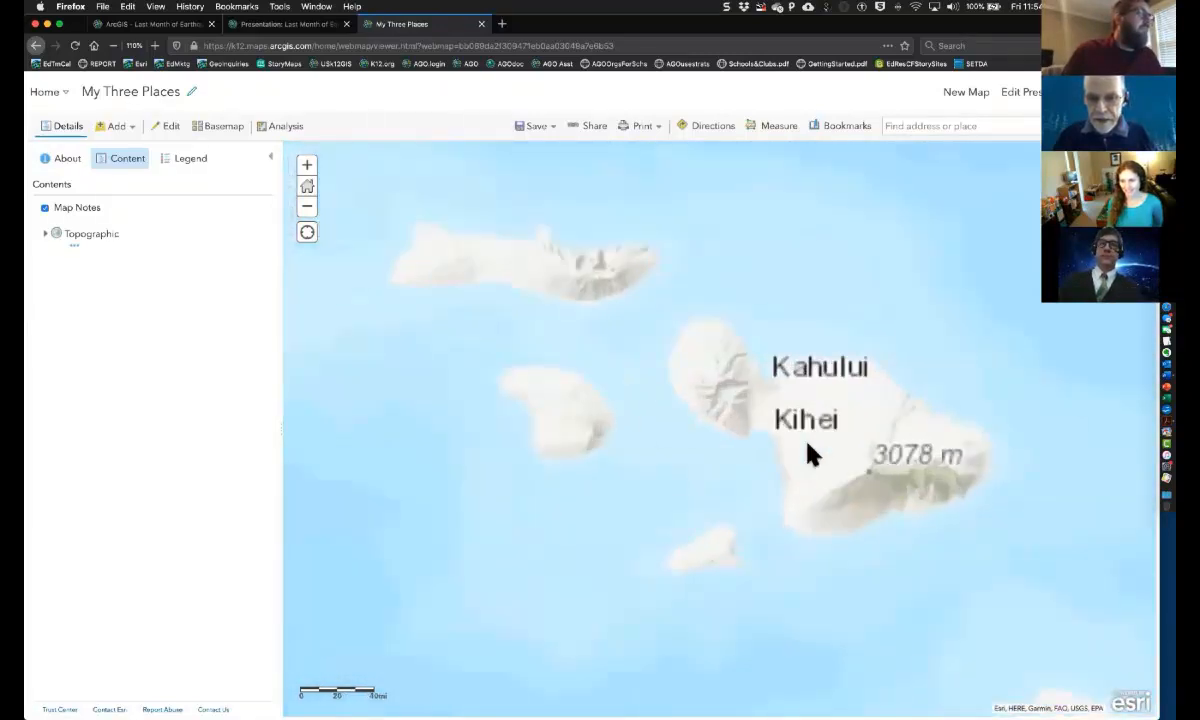
pyautogui.keyDown('shift'); pyautogui.moveTo(637, 396); pyautogui.dragTo(879, 630); pyautogui.keyUp('shift')
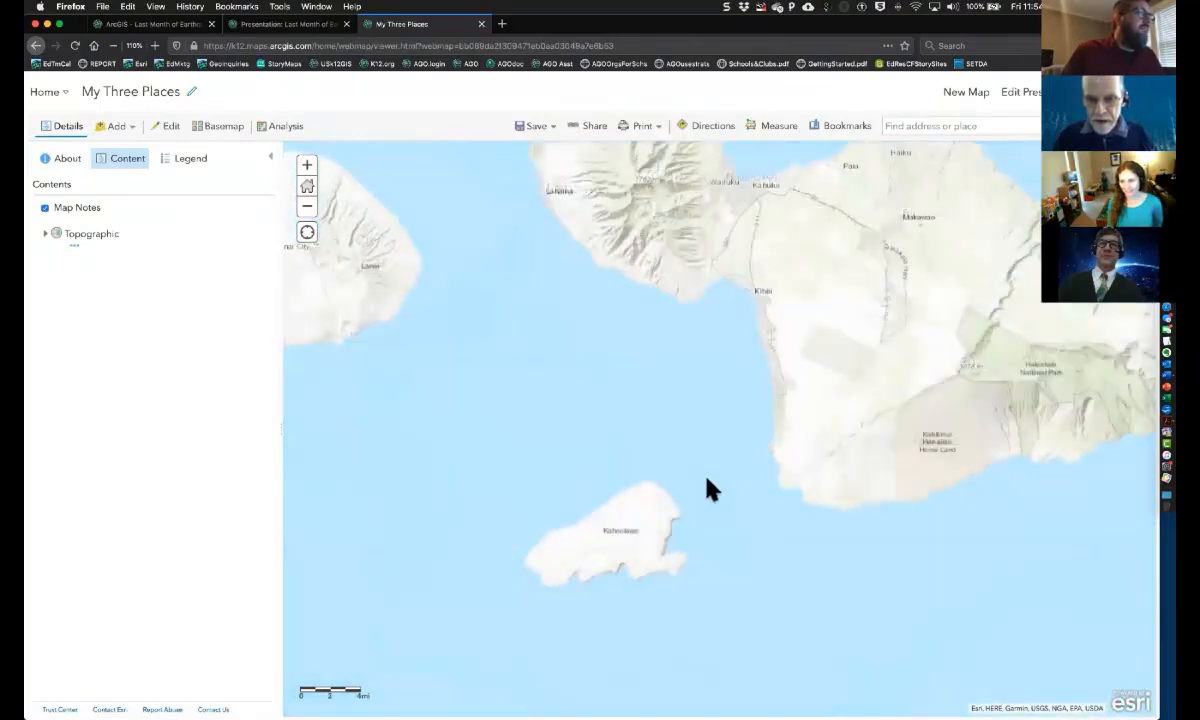
# Switch the basemap to Oceans and show the Map Notes legend
pyautogui.click(229, 130)
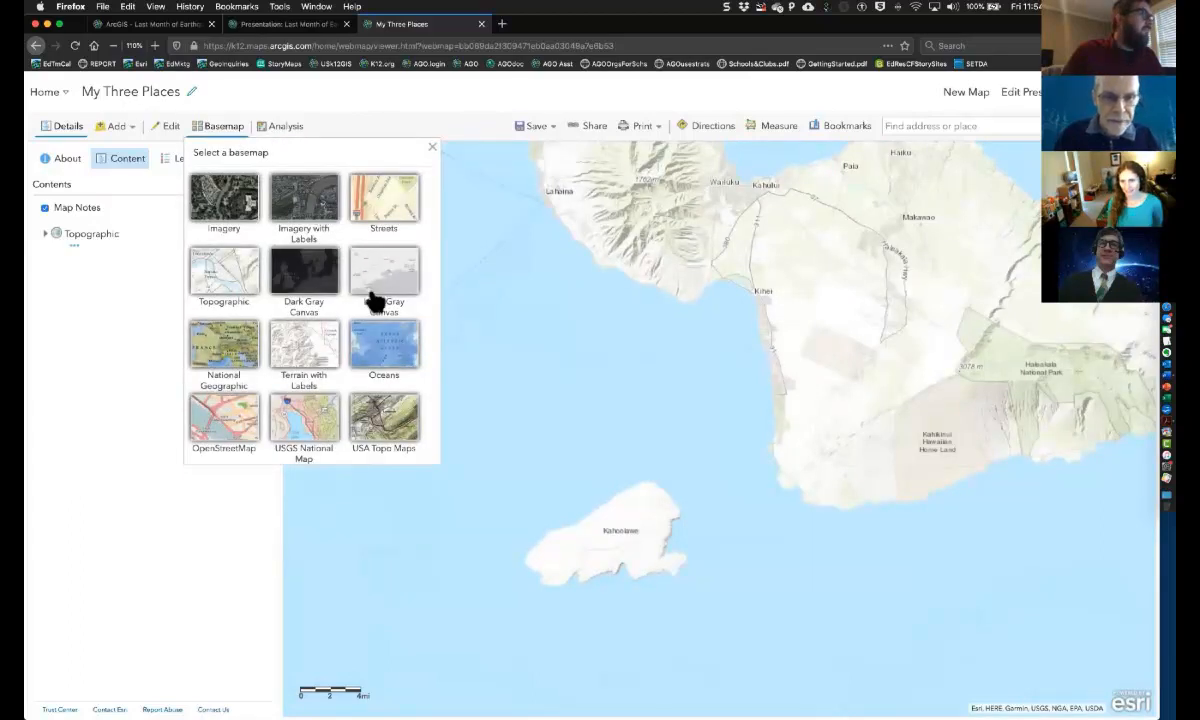
pyautogui.click(380, 343)
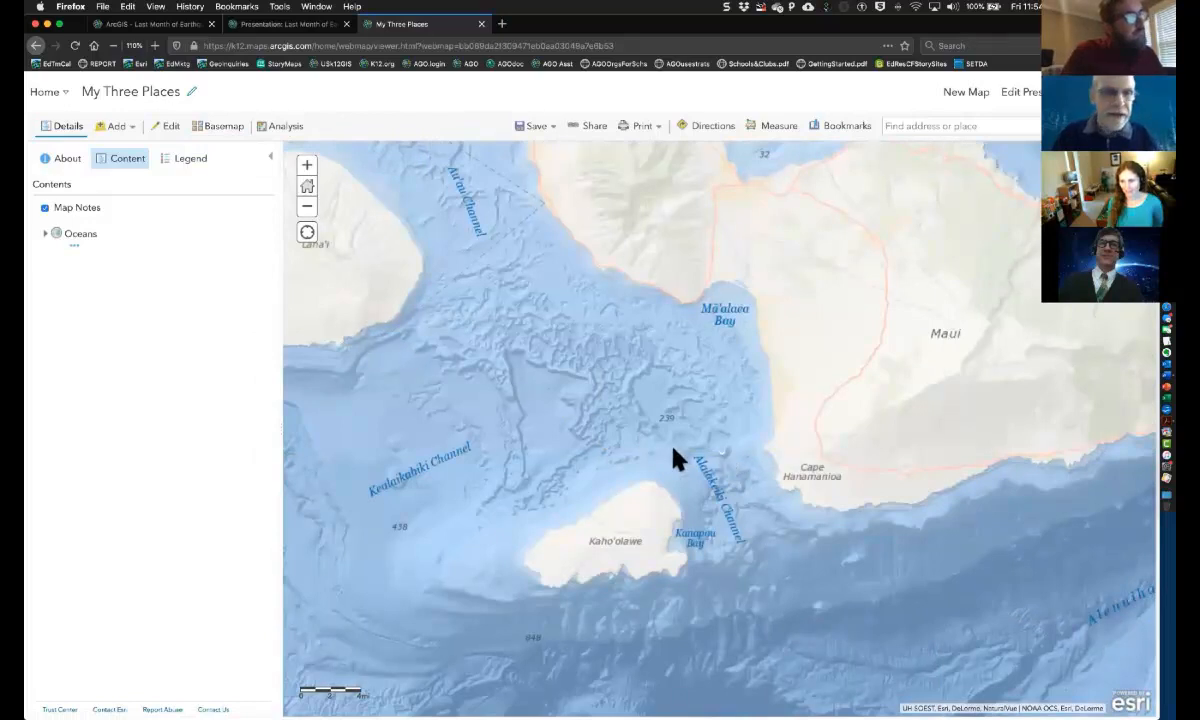
pyautogui.click(125, 209)
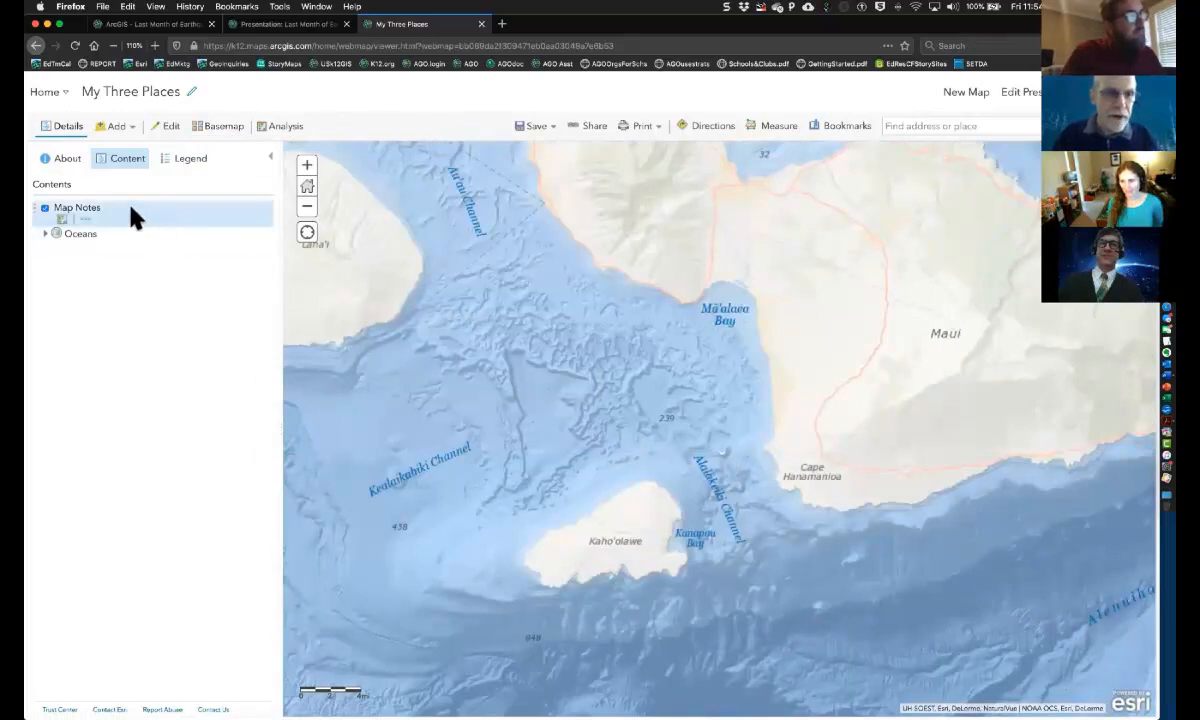
# Place a pushpin map note between Kaho'olawe and Maui
pyautogui.click(171, 128)
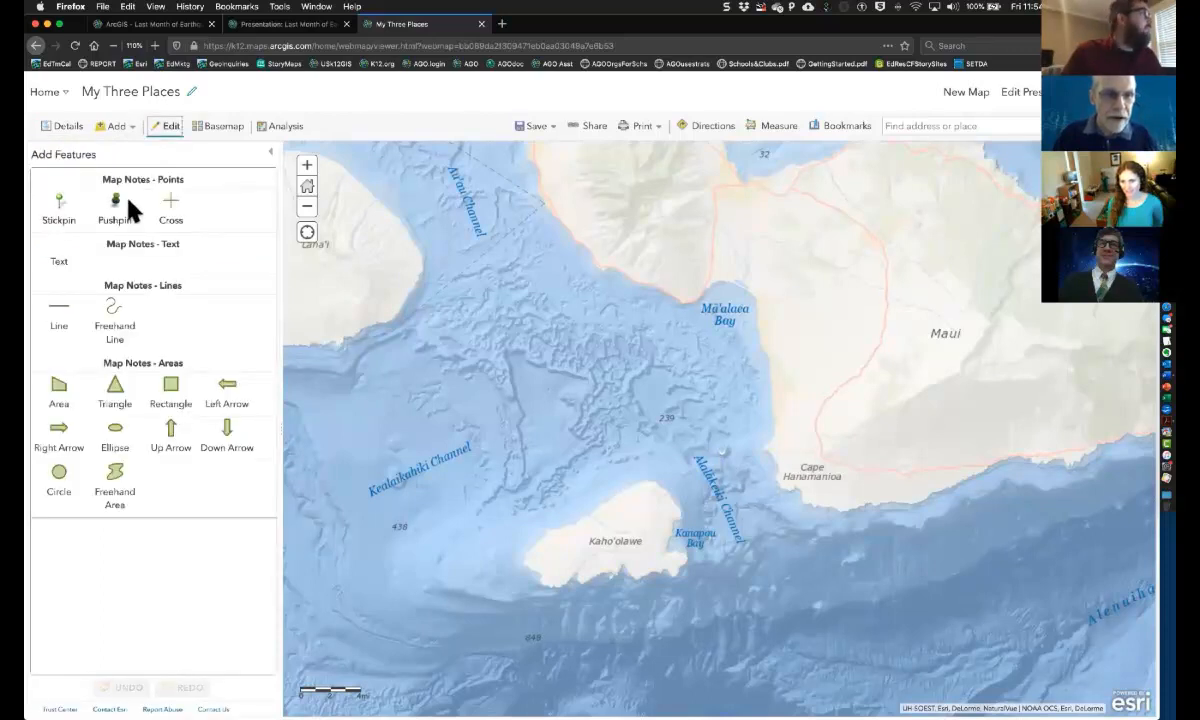
pyautogui.click(115, 205)
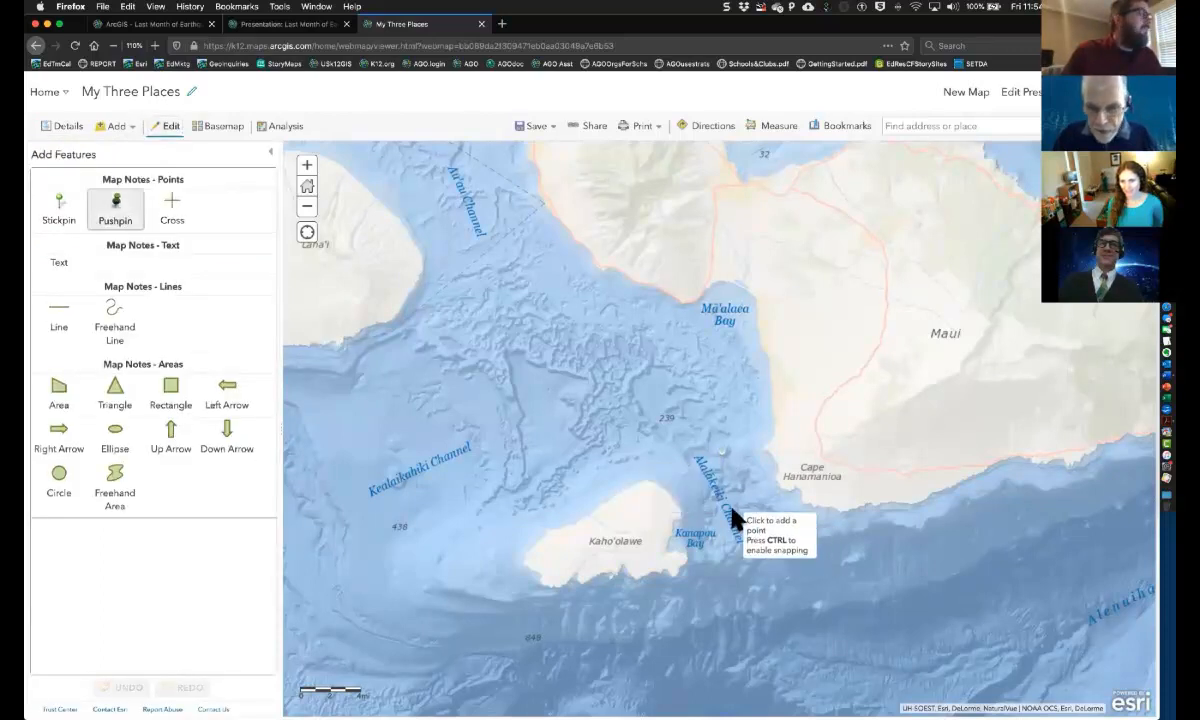
pyautogui.click(723, 447)
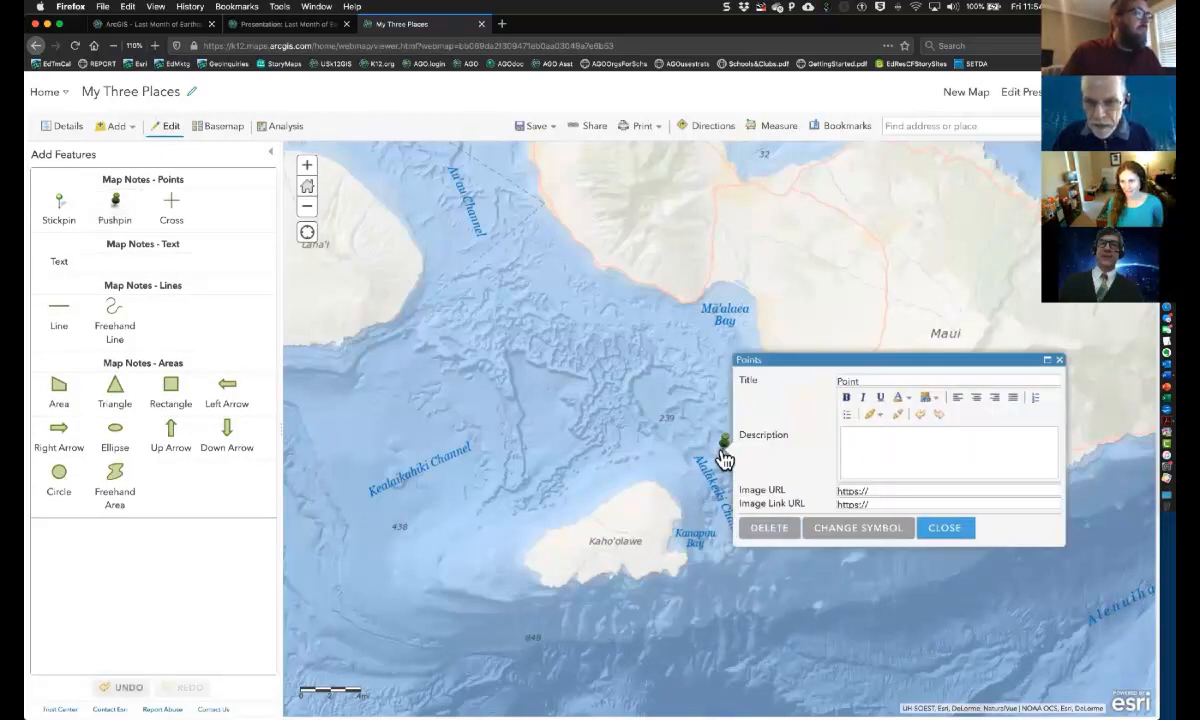
# Change the new pin's symbol to the camera icon
pyautogui.click(858, 530)
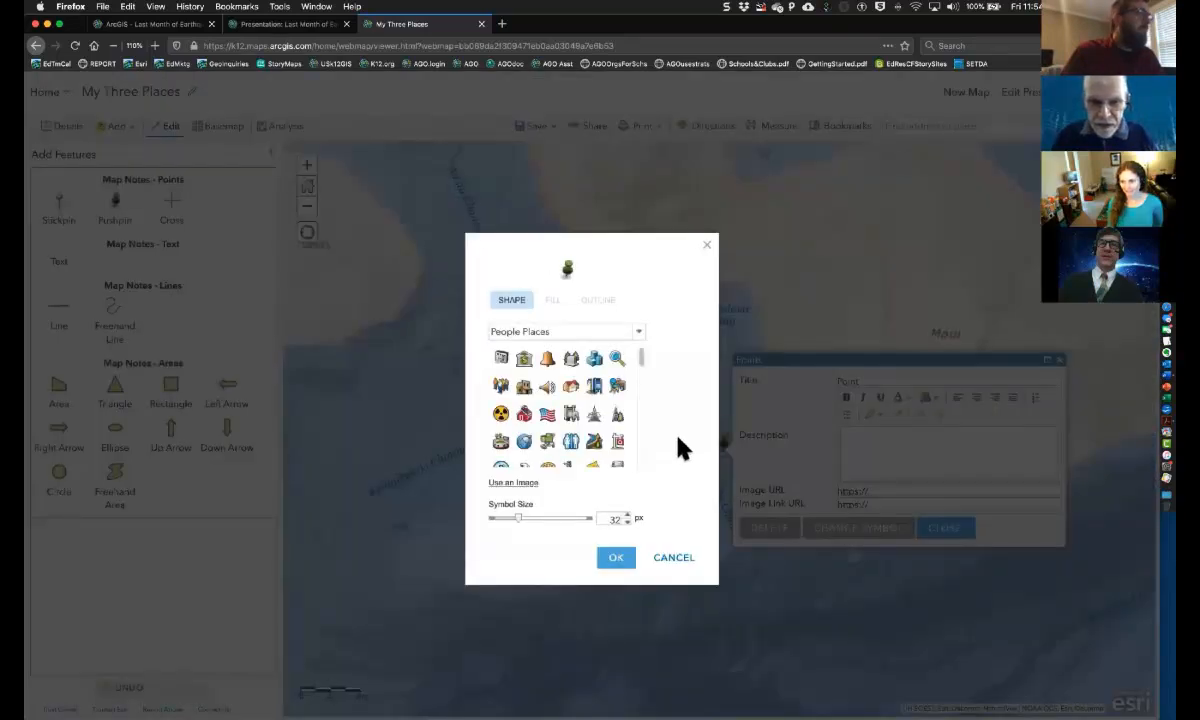
pyautogui.moveTo(643, 356); pyautogui.dragTo(639, 389)
pyautogui.scroll(3, 638, 405)
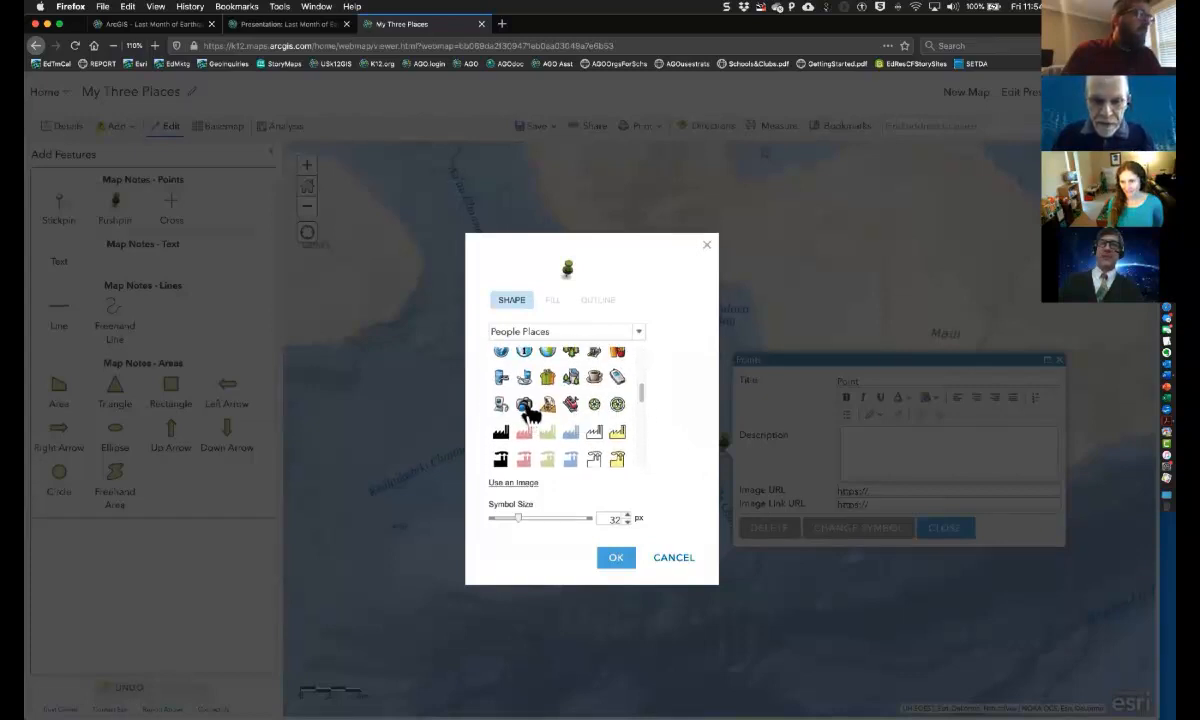
pyautogui.click(524, 405)
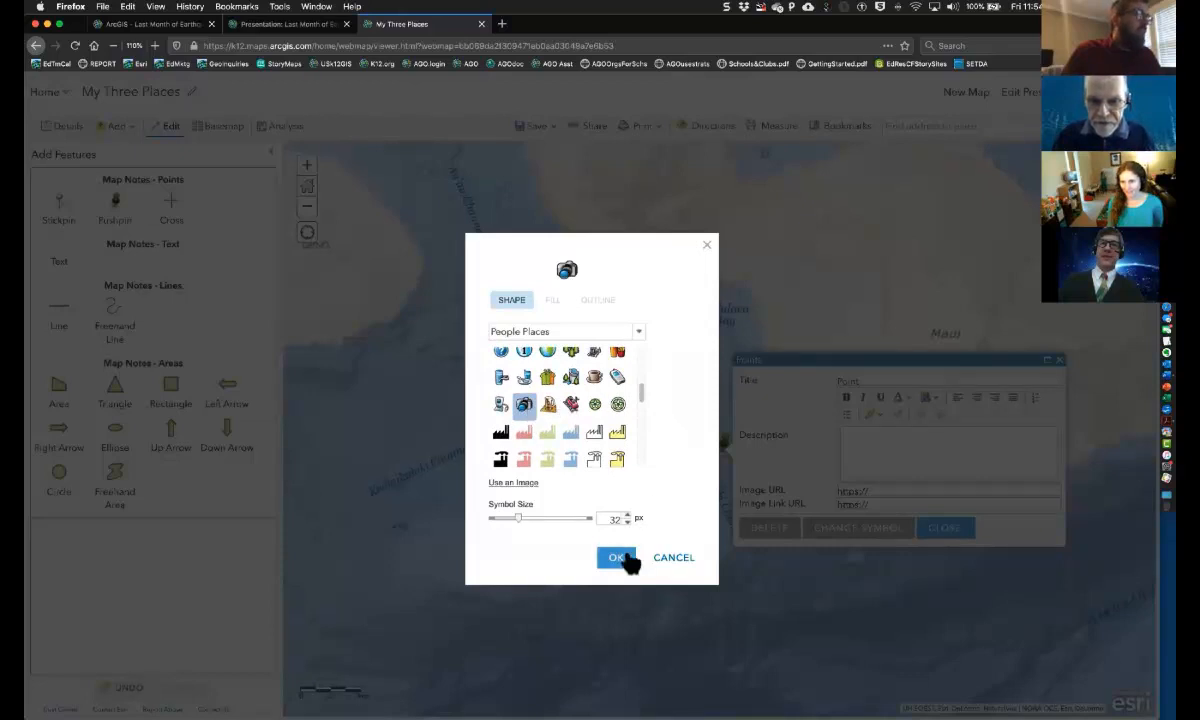
pyautogui.click(628, 558)
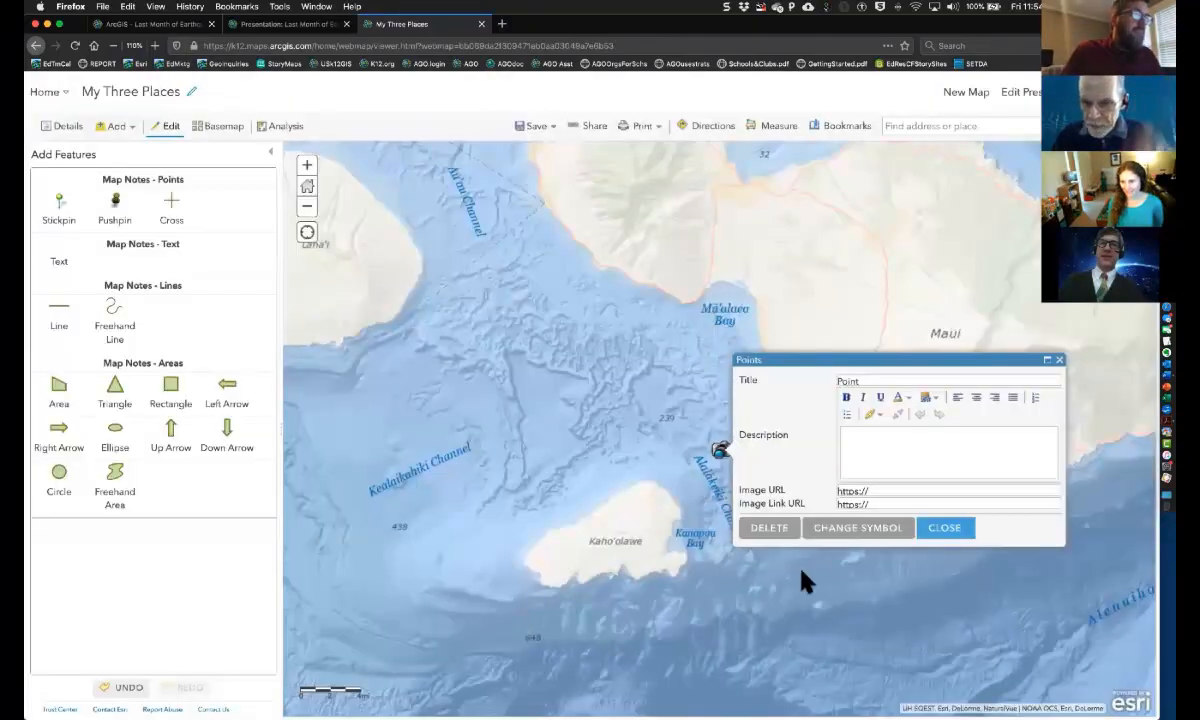
# Title the note DIVING HOME and close it
pyautogui.doubleClick(865, 382)
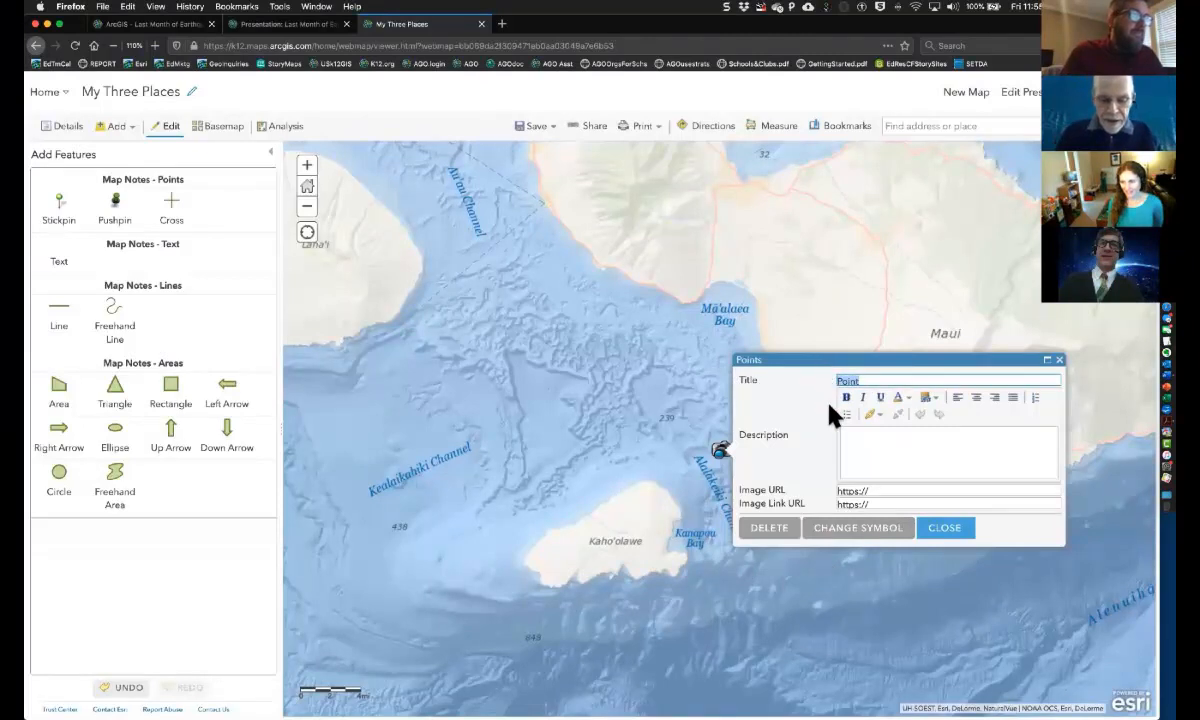
pyautogui.write('DIV')
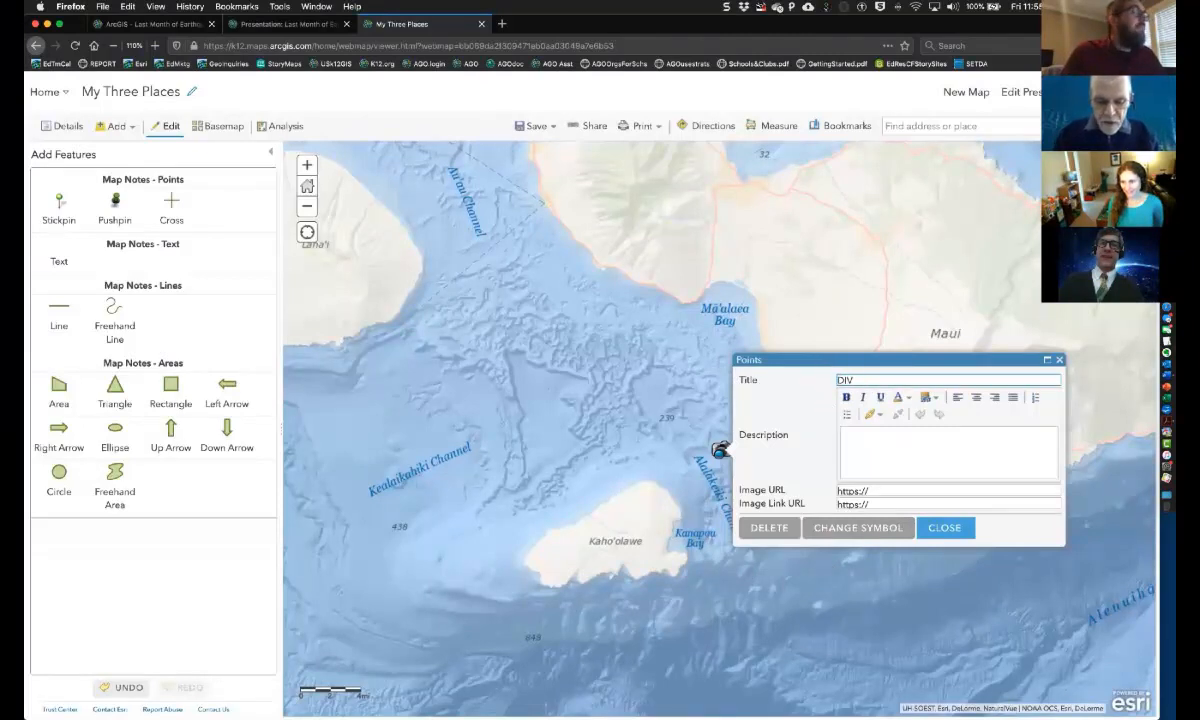
pyautogui.write('ING HOME')
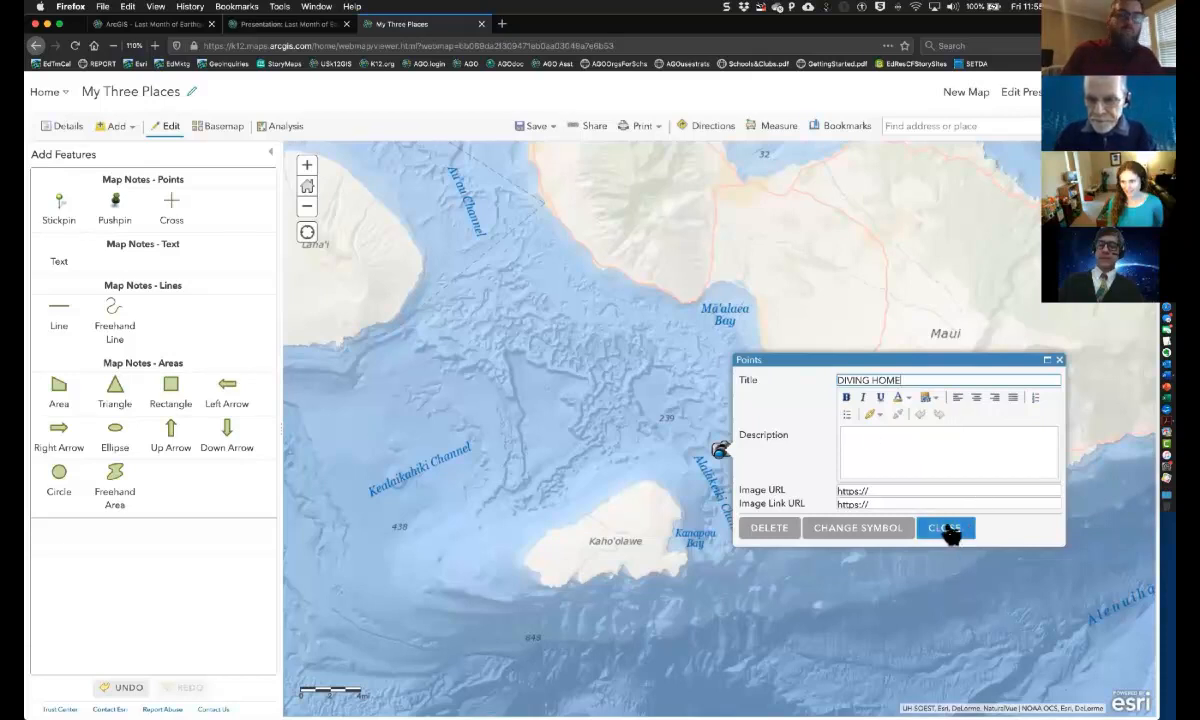
pyautogui.click(948, 530)
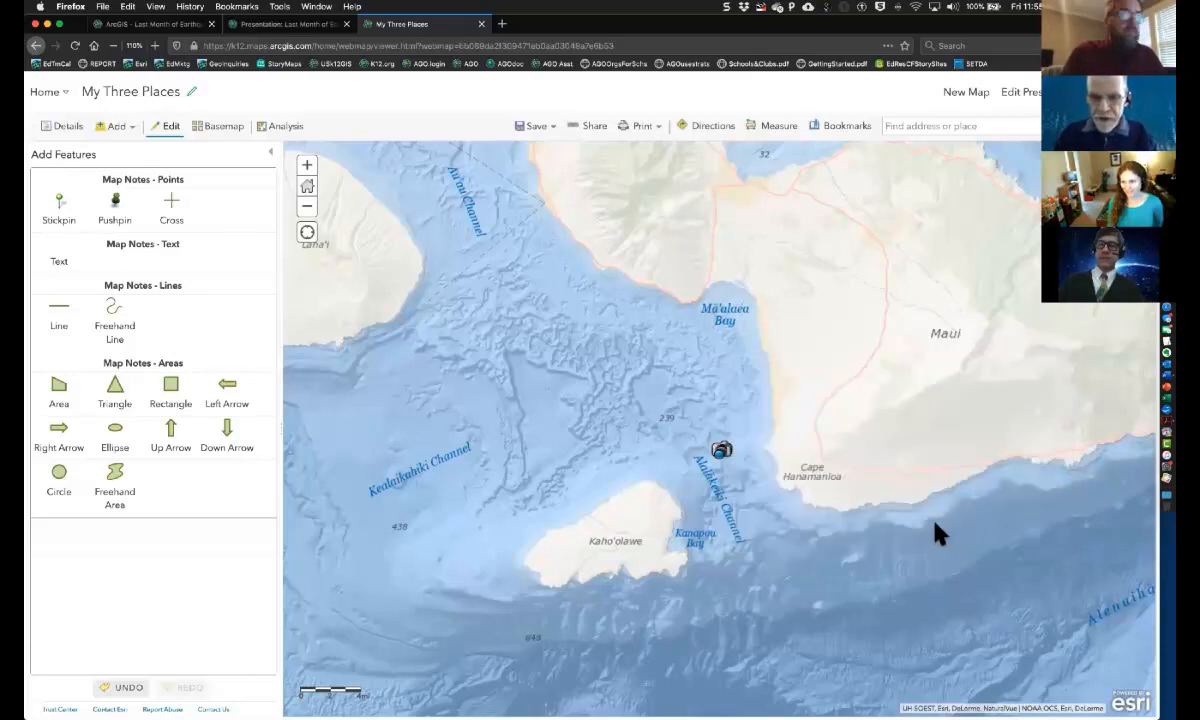
# Zoom out to the map's home extent and stop editing map notes
pyautogui.click(308, 207)
pyautogui.click(308, 208)
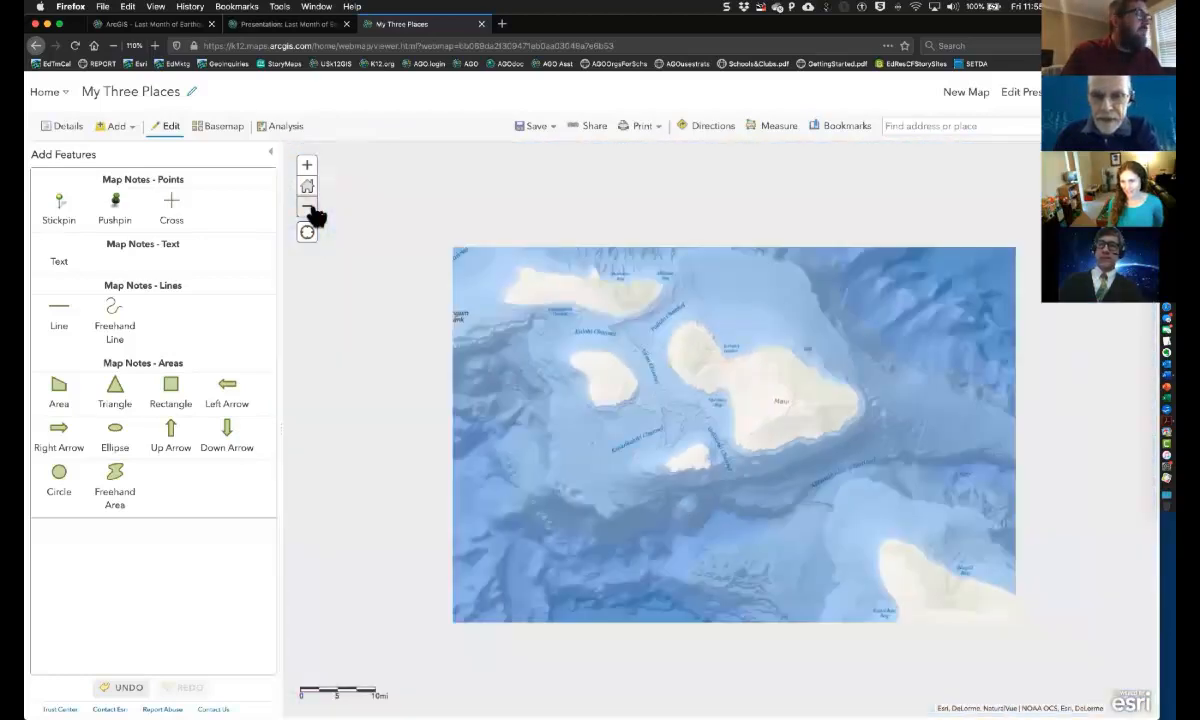
pyautogui.click(308, 187)
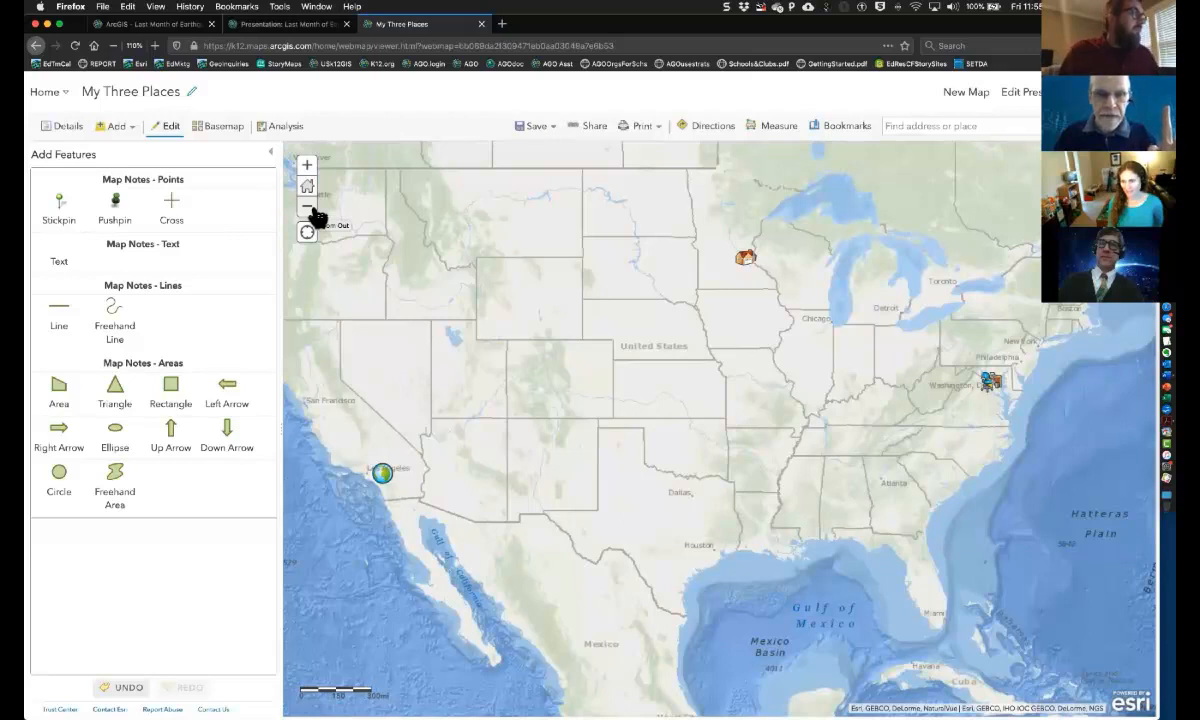
pyautogui.click(172, 128)
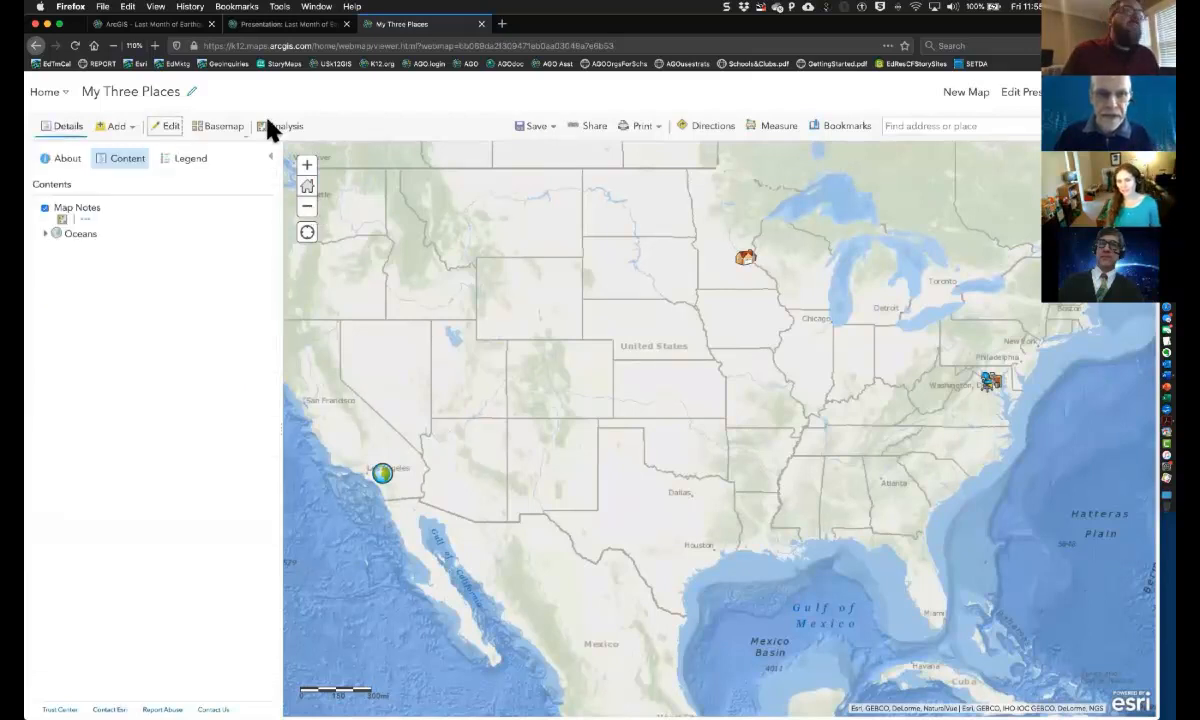
# Save the map, then reopen the presentation builder at slide 2, My Three Places
pyautogui.click(534, 130)
pyautogui.click(536, 165)
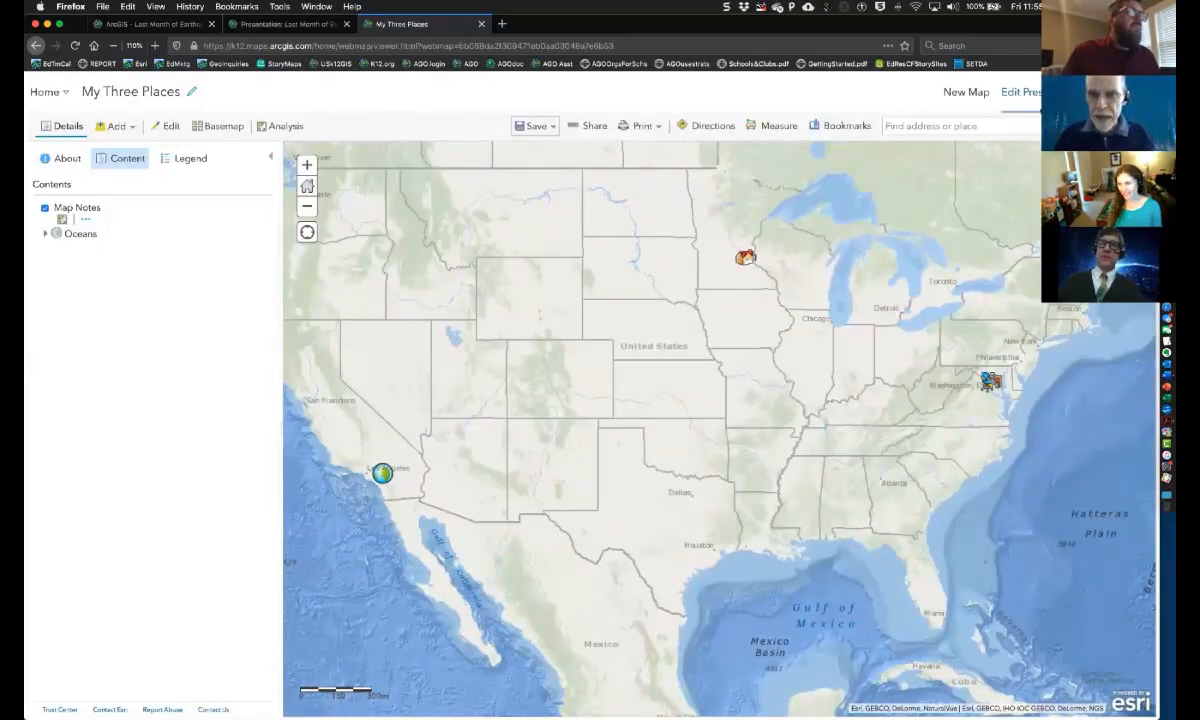
pyautogui.click(1022, 92)
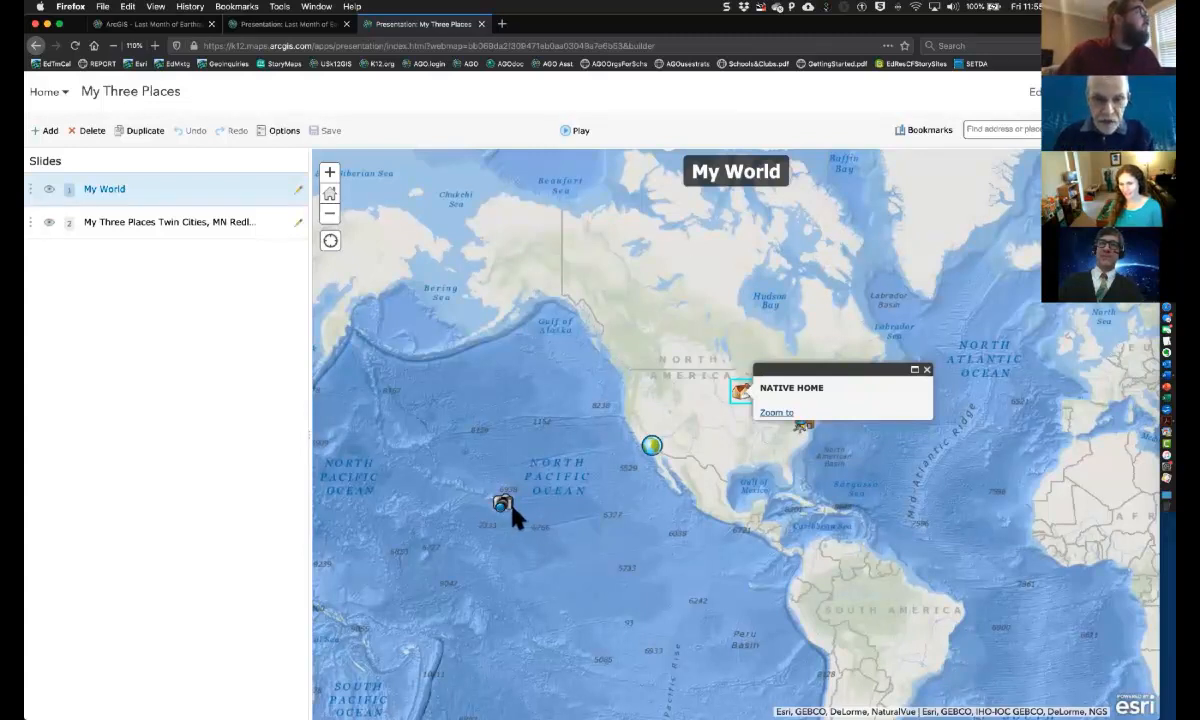
pyautogui.click(200, 226)
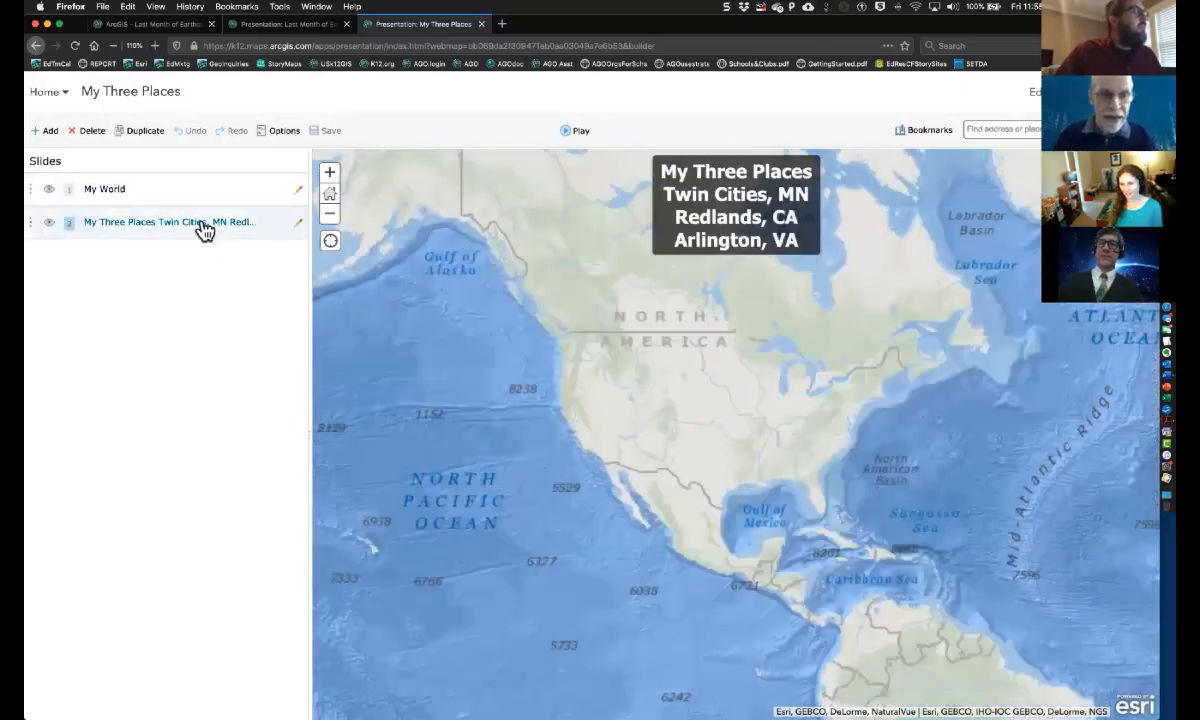
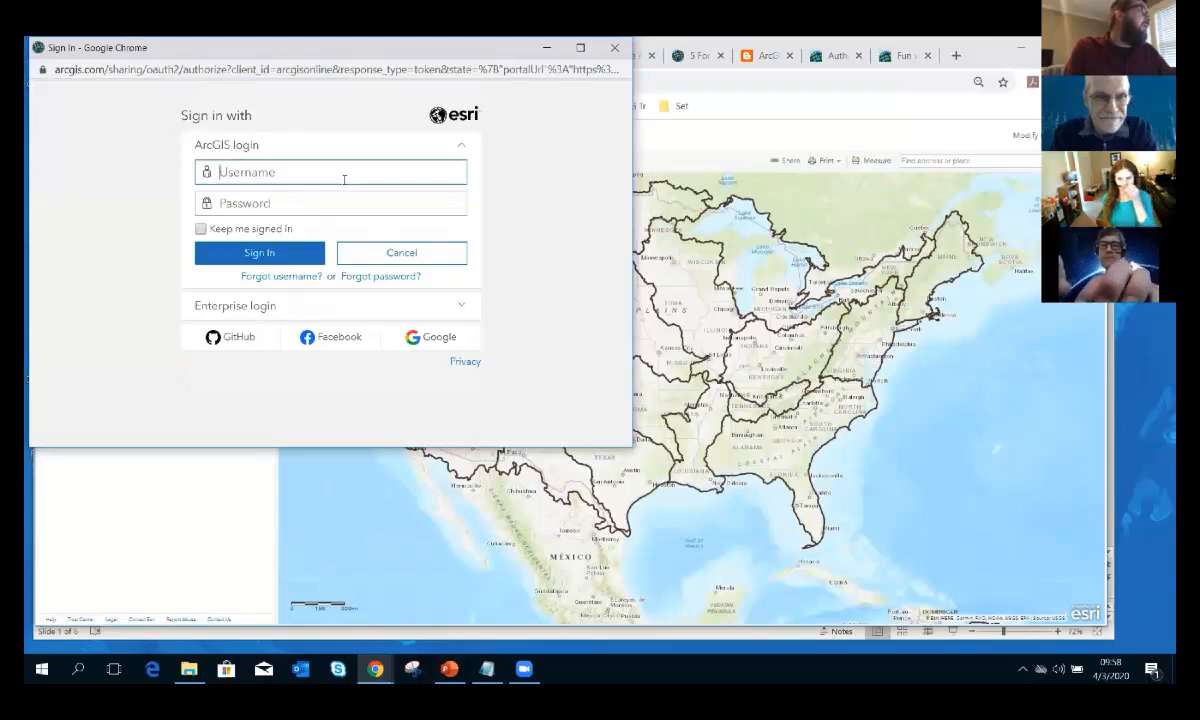
# Sign in to the ArcGIS account with the account username and password
pyautogui.write('jkerski')
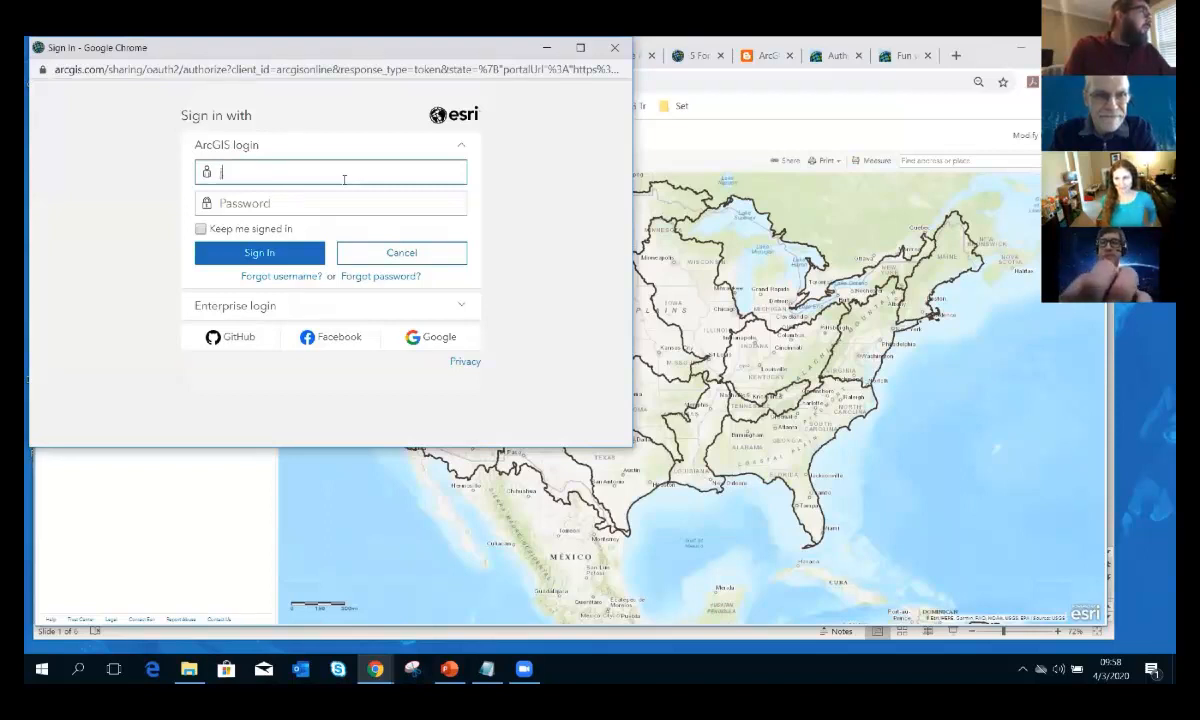
pyautogui.write('k12')
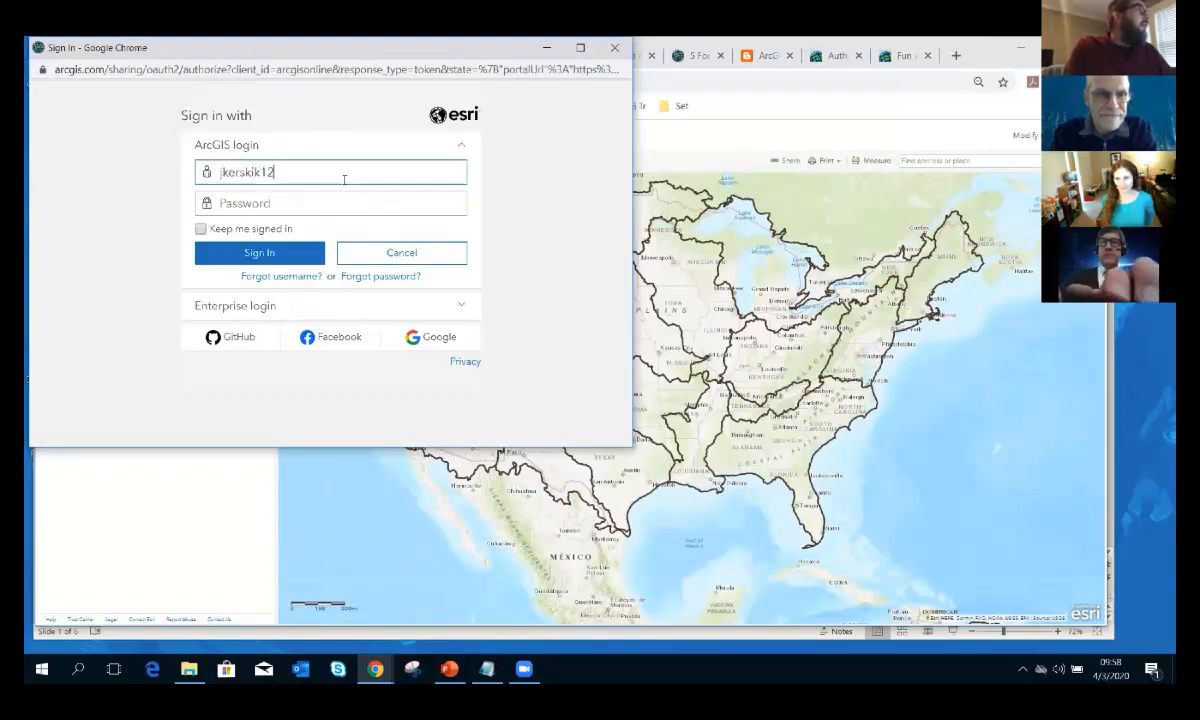
pyautogui.press('Tab')
pyautogui.write('********')
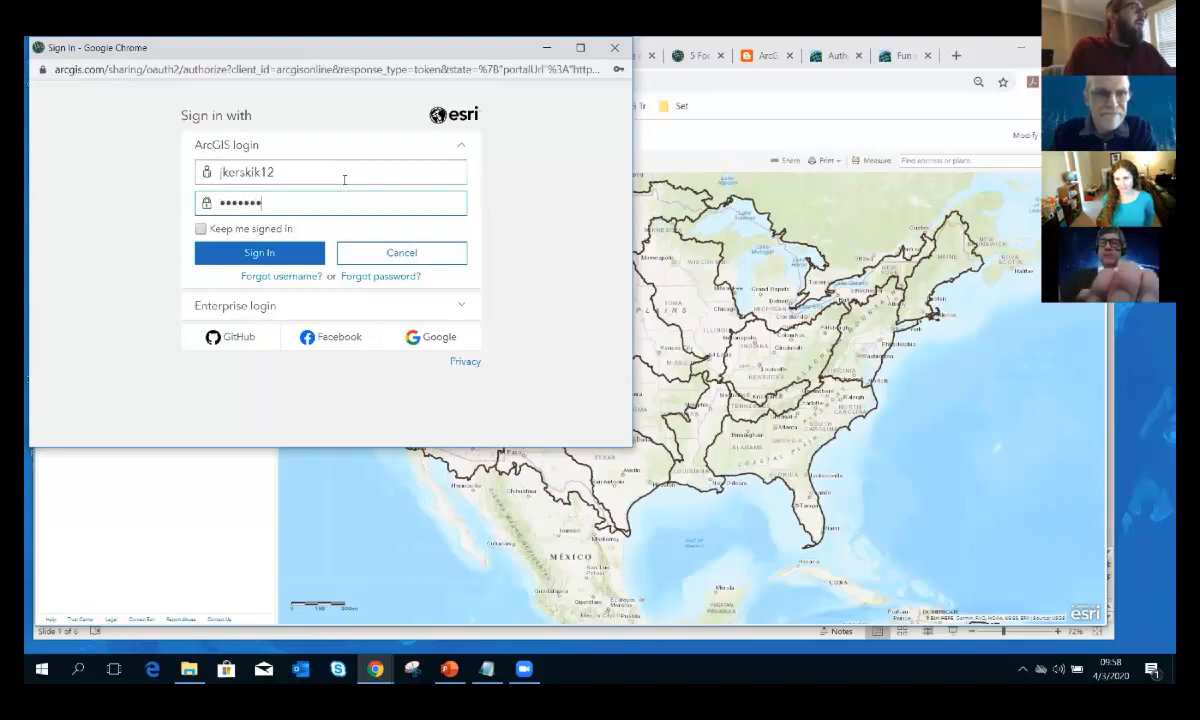
pyautogui.write('***')
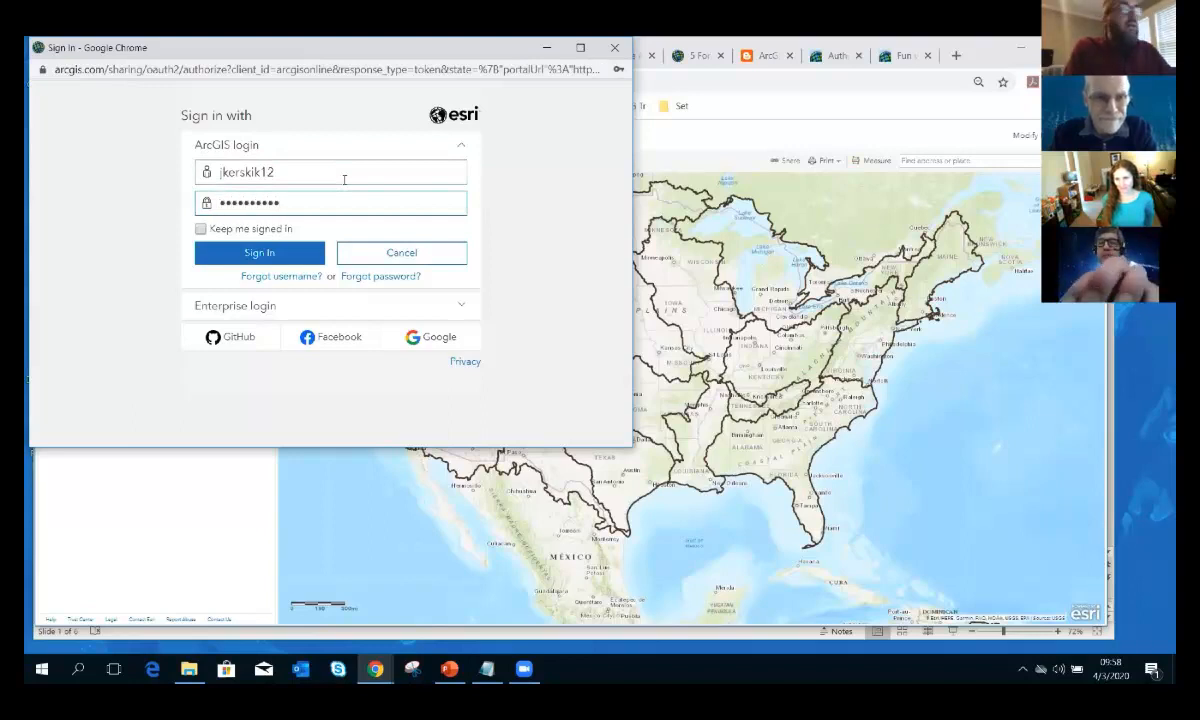
pyautogui.write('****')
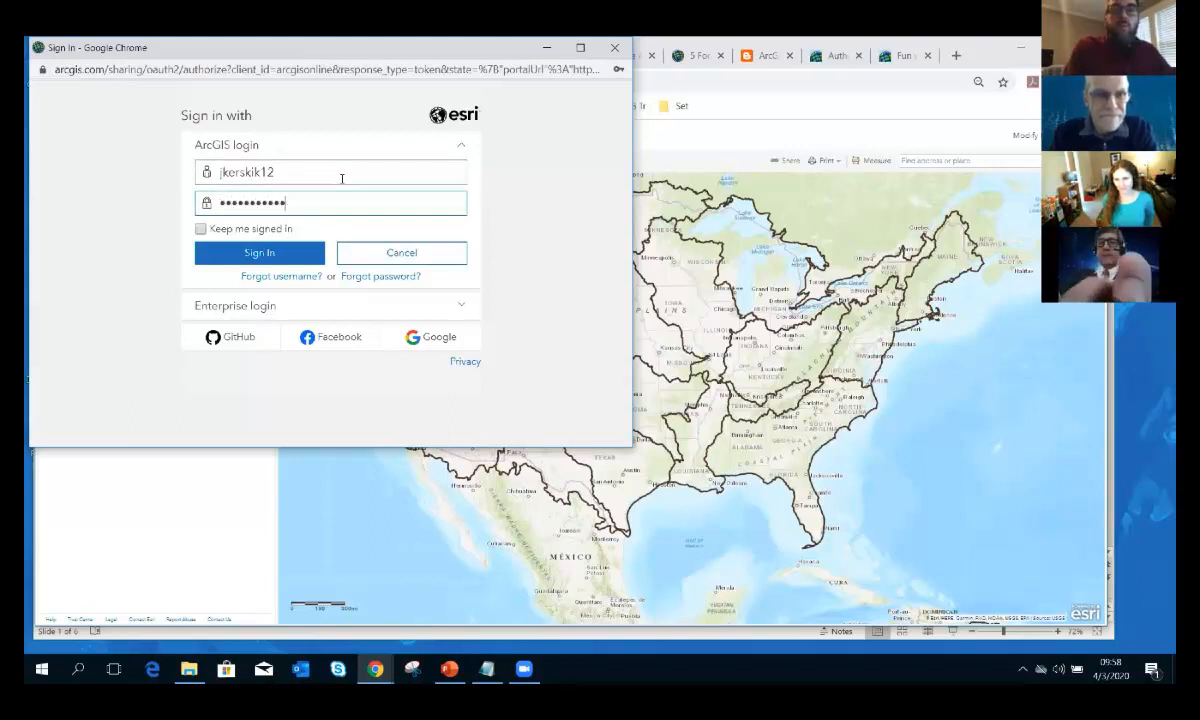
pyautogui.press('Return')
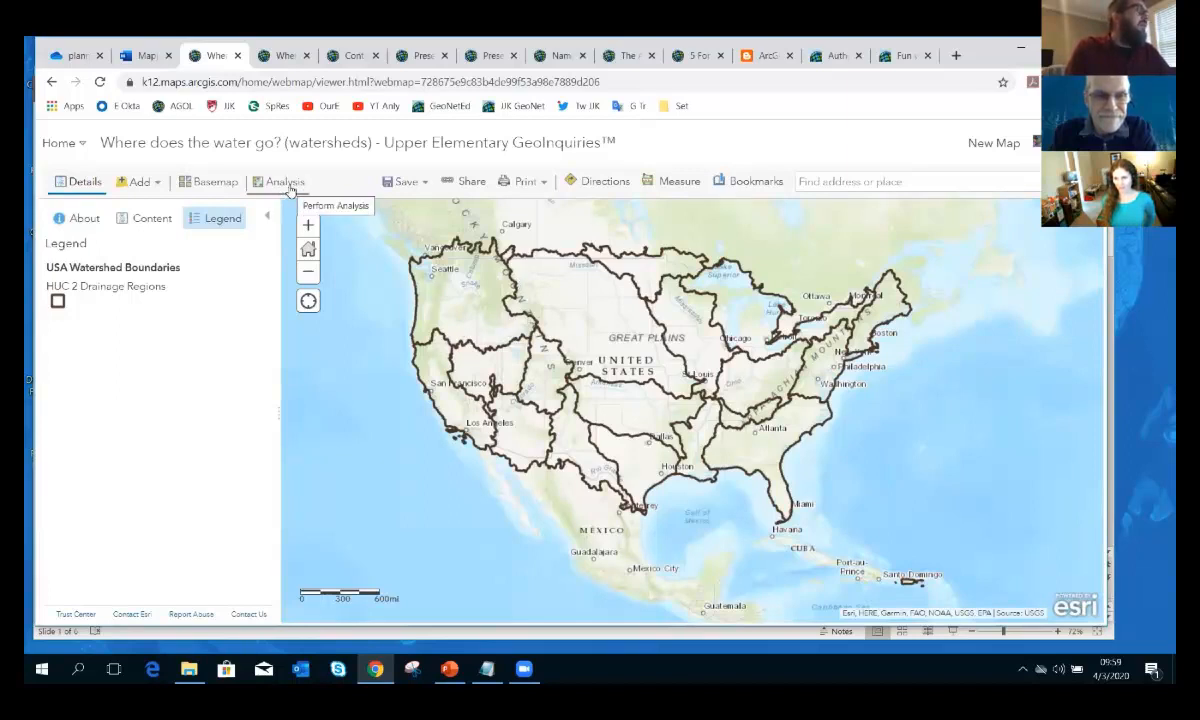
# Start a Save As copy of the map and retitle it to end with 'for Mapping Hour'
pyautogui.click(422, 186)
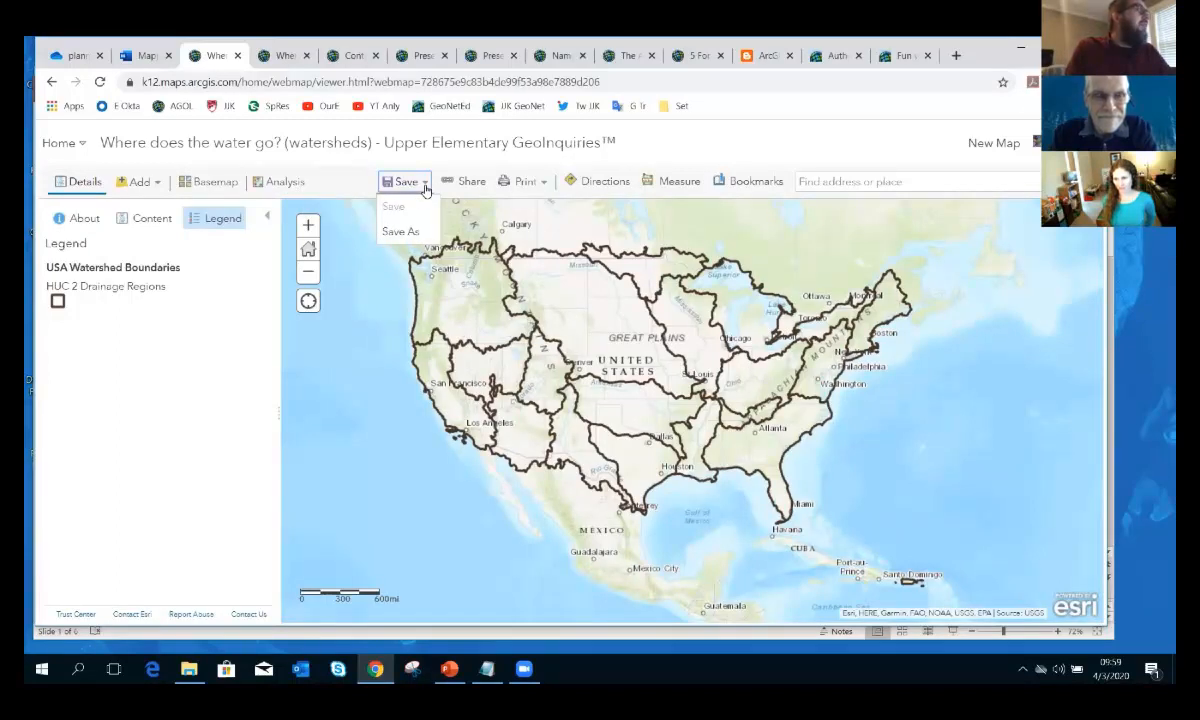
pyautogui.click(412, 231)
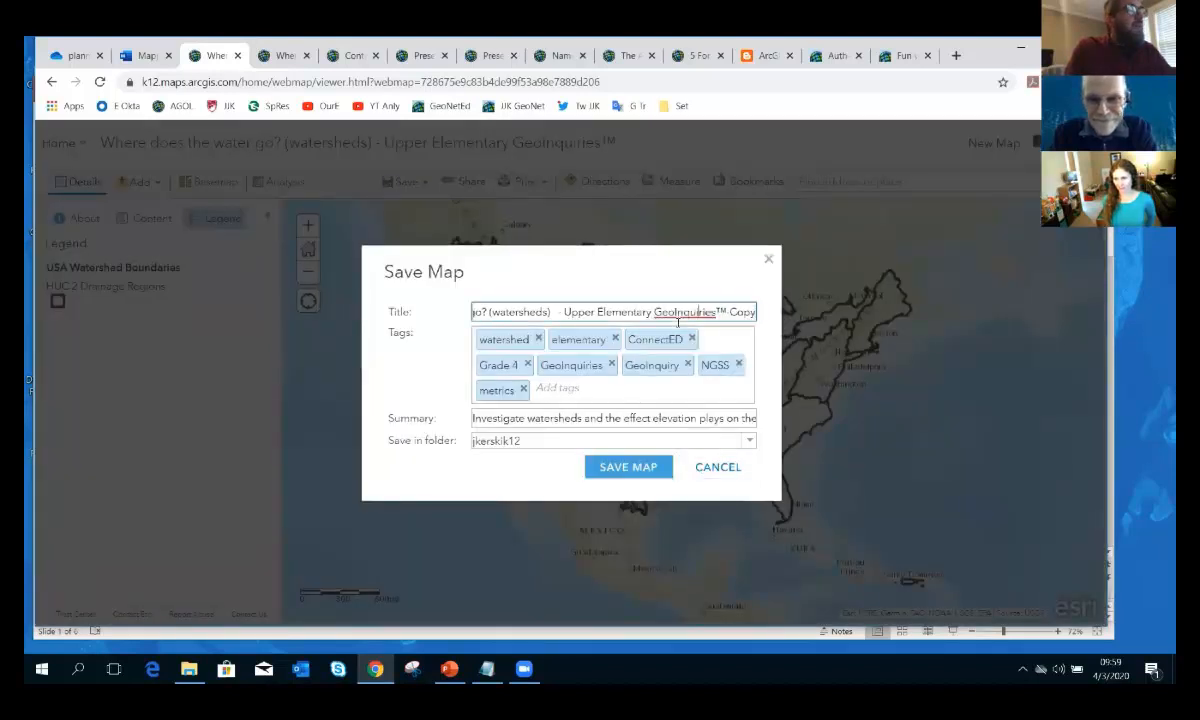
pyautogui.press('BackSpace')
pyautogui.press('BackSpace')
pyautogui.press('BackSpace')
pyautogui.press('BackSpace')
pyautogui.press('BackSpace')
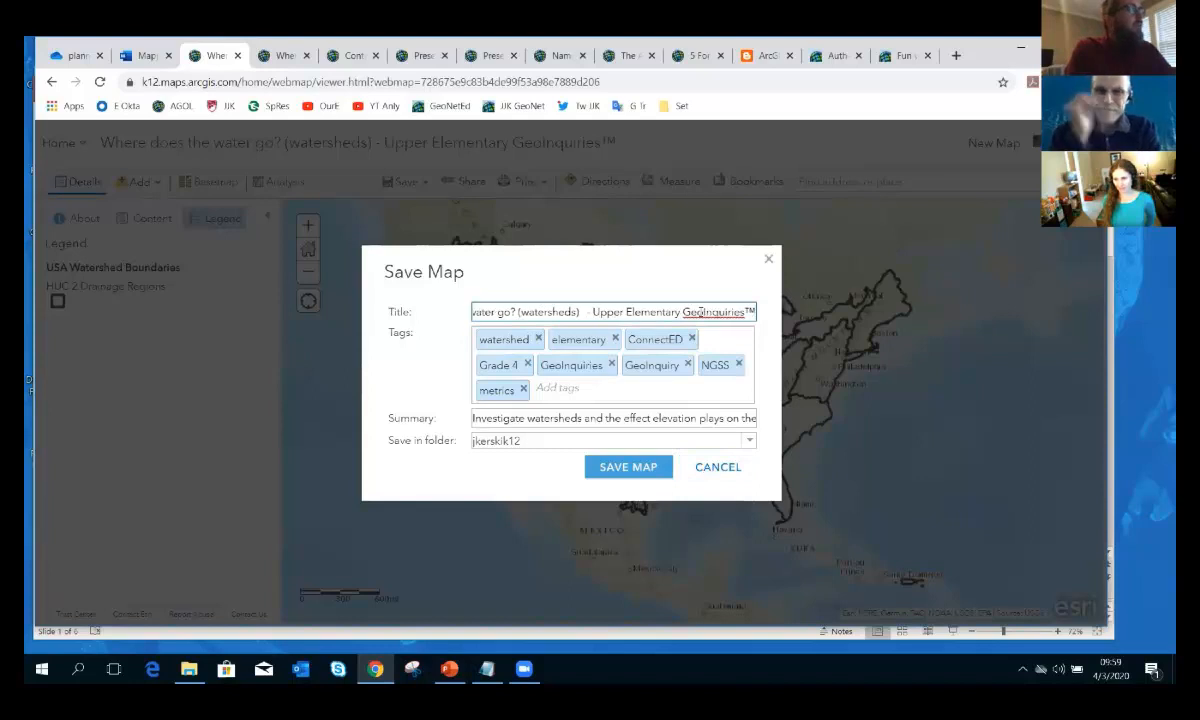
pyautogui.write('J')
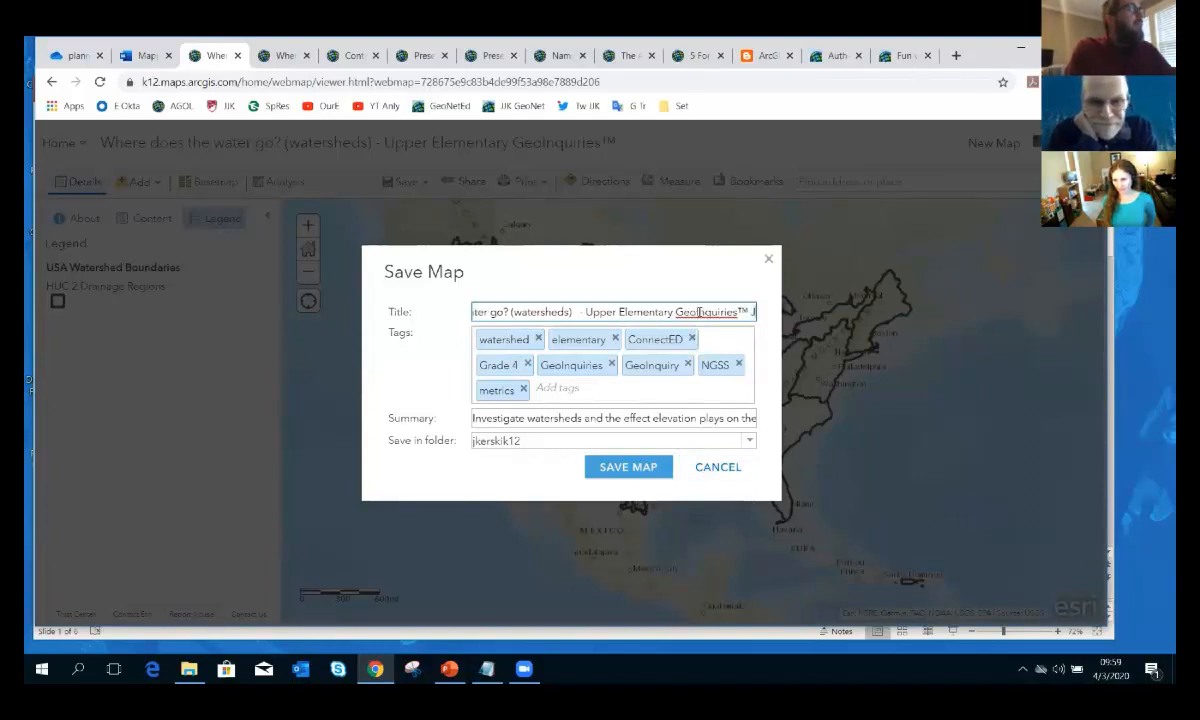
pyautogui.write('JK for M')
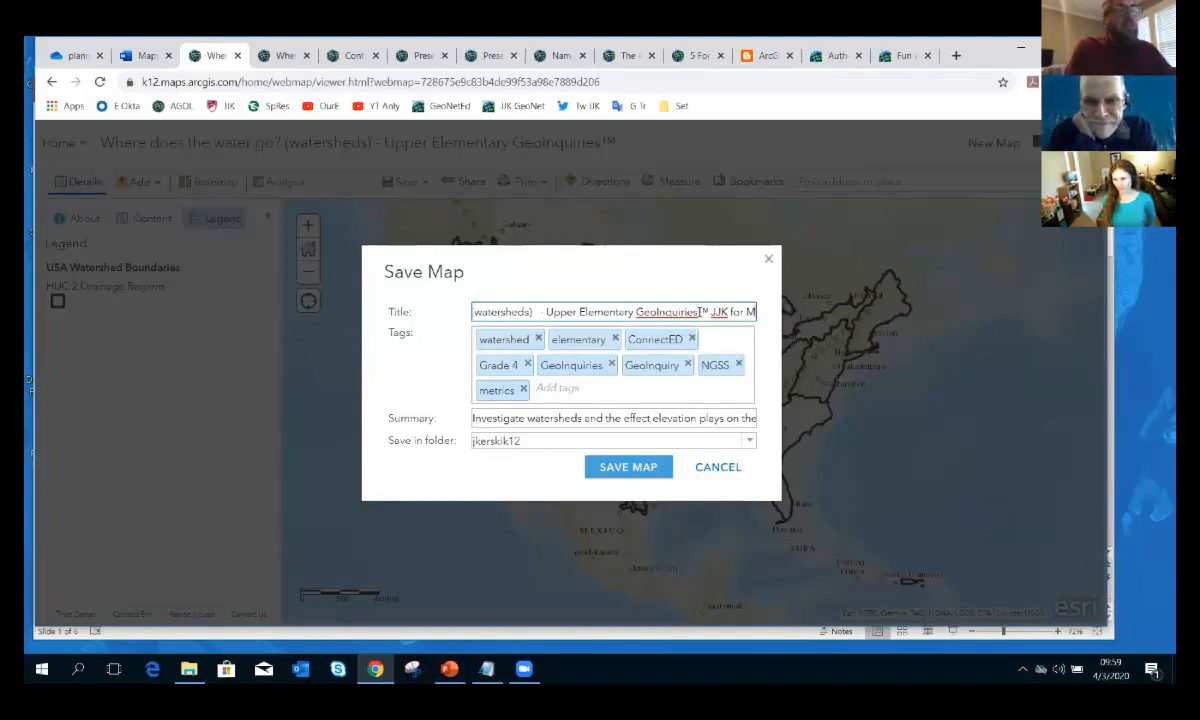
pyautogui.write('apping Hour')
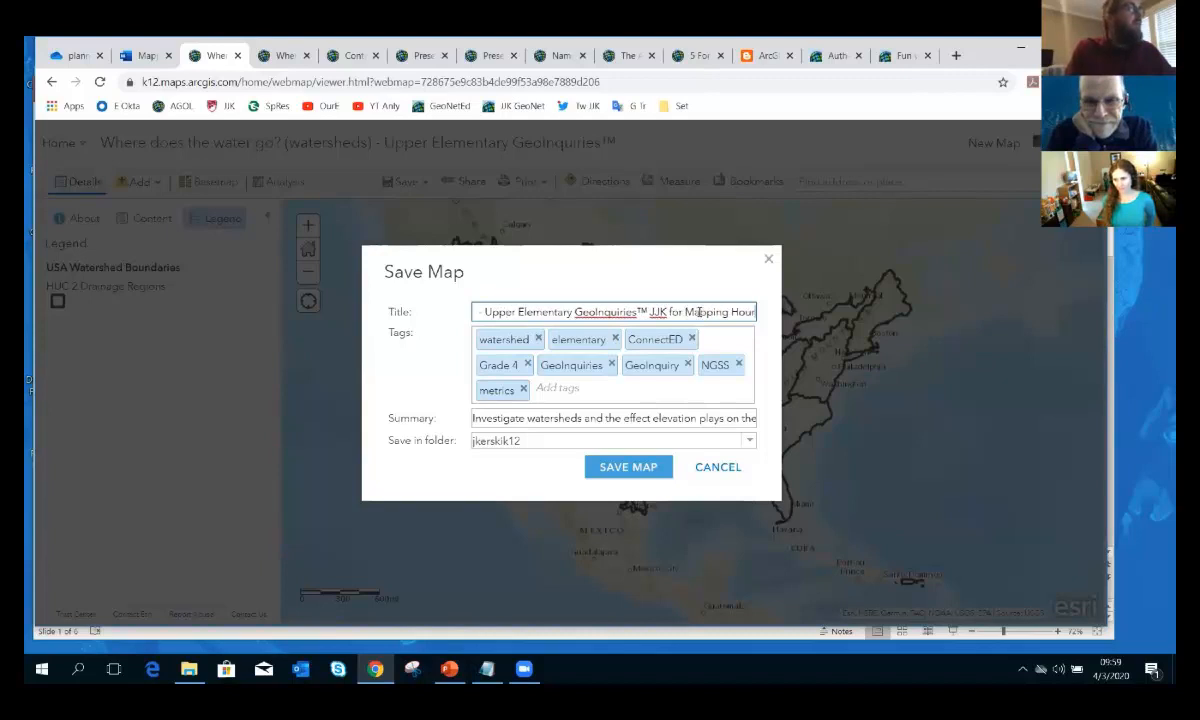
# Tag the copy 'Mapping Hour' and 'for presentation demo', keep the account's own folder, and save
pyautogui.click(596, 390)
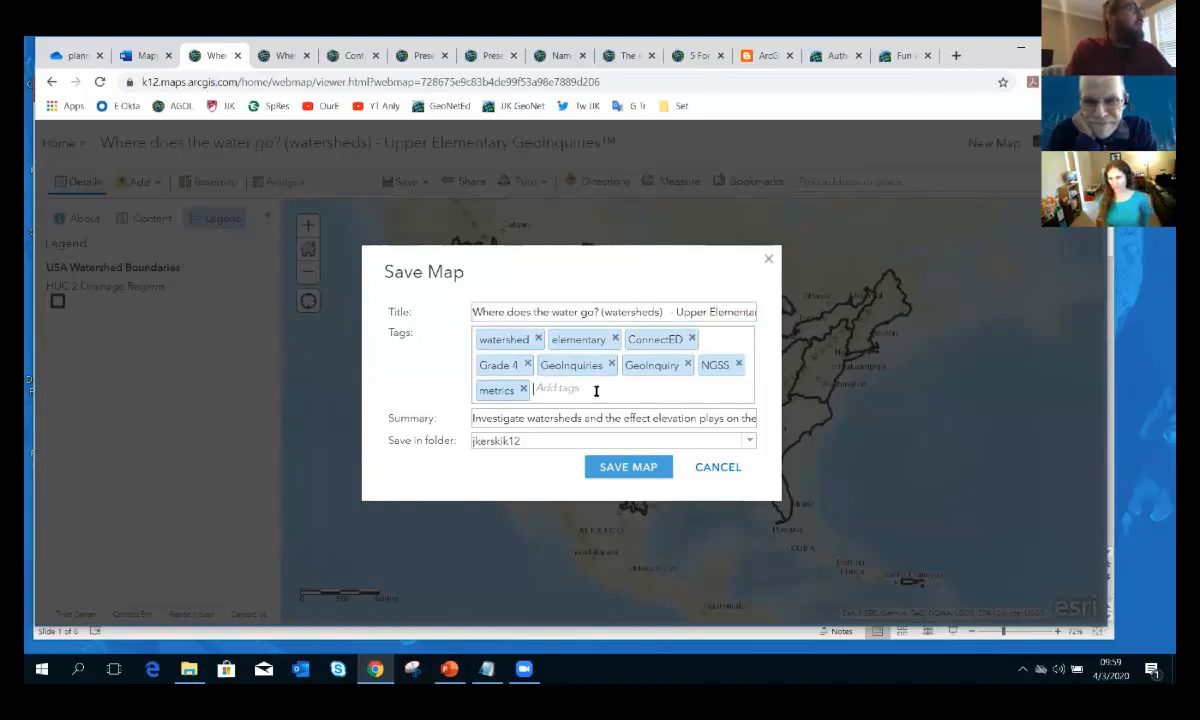
pyautogui.write('Mapping H')
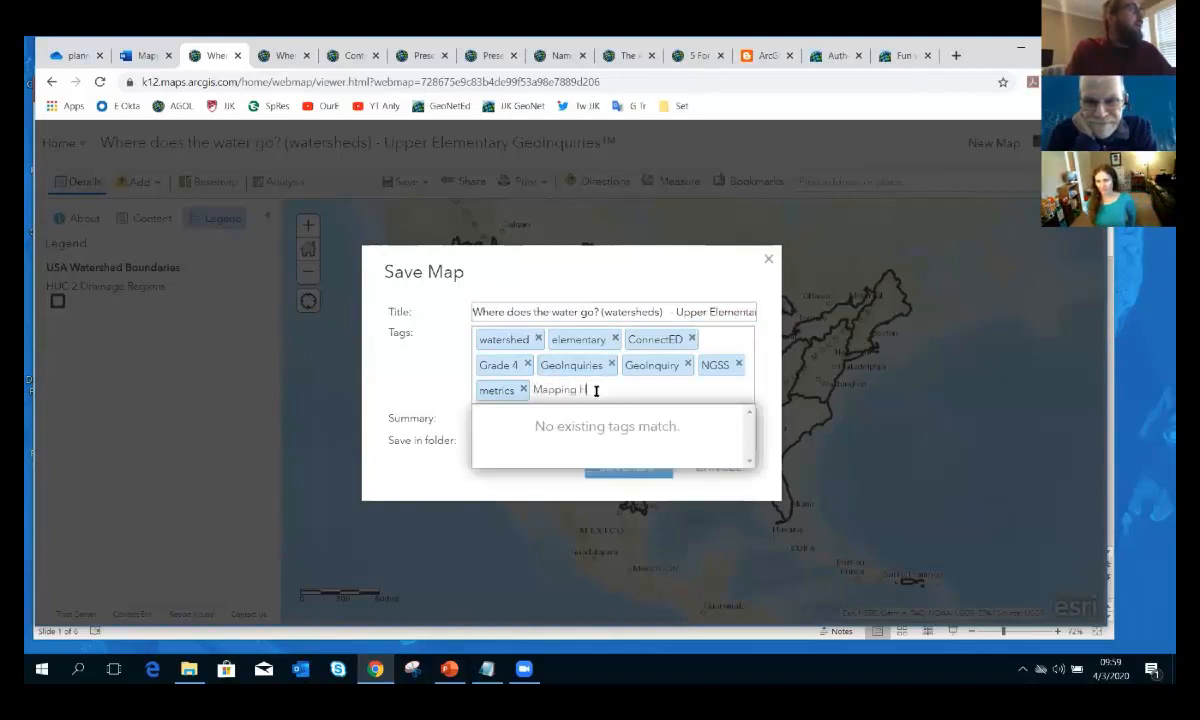
pyautogui.write('our')
pyautogui.press('Return')
pyautogui.write('fo')
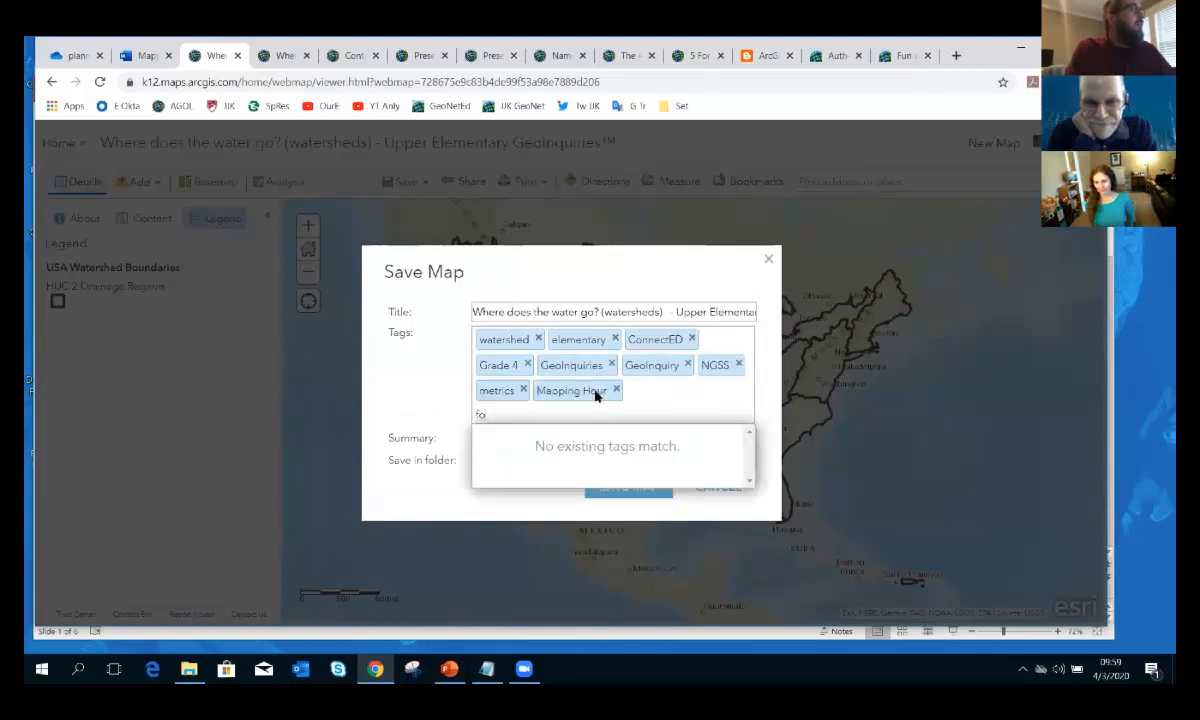
pyautogui.write('r presentation demo')
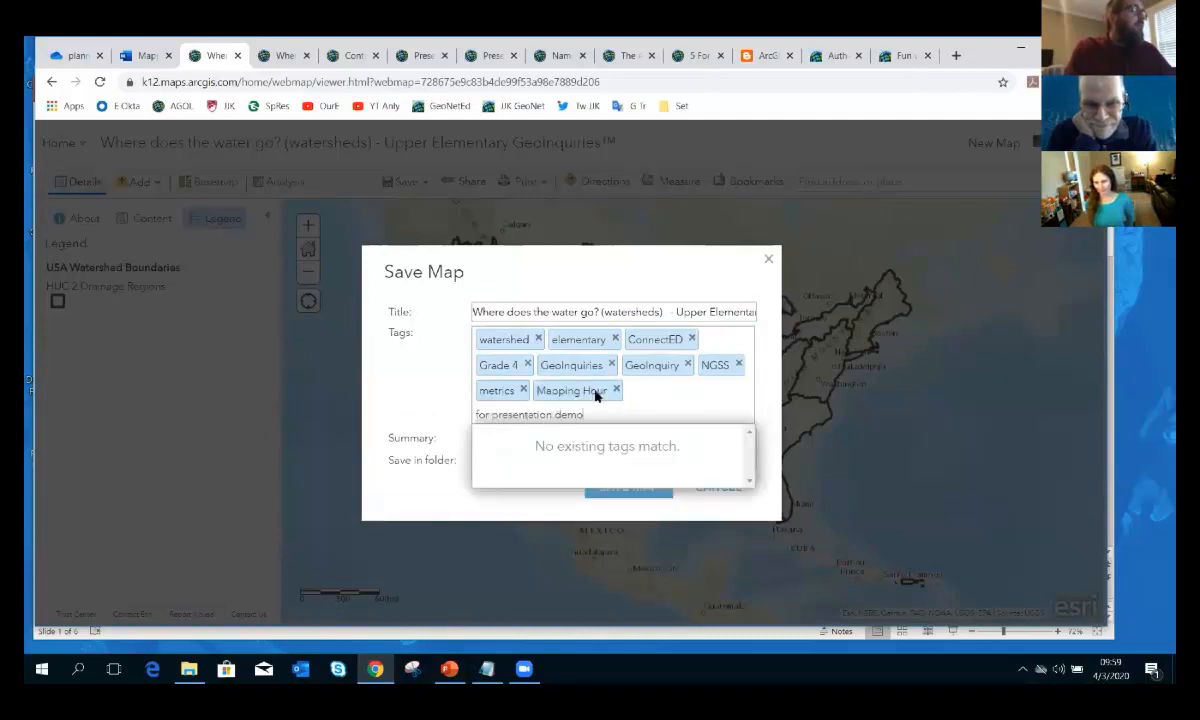
pyautogui.press('Return')
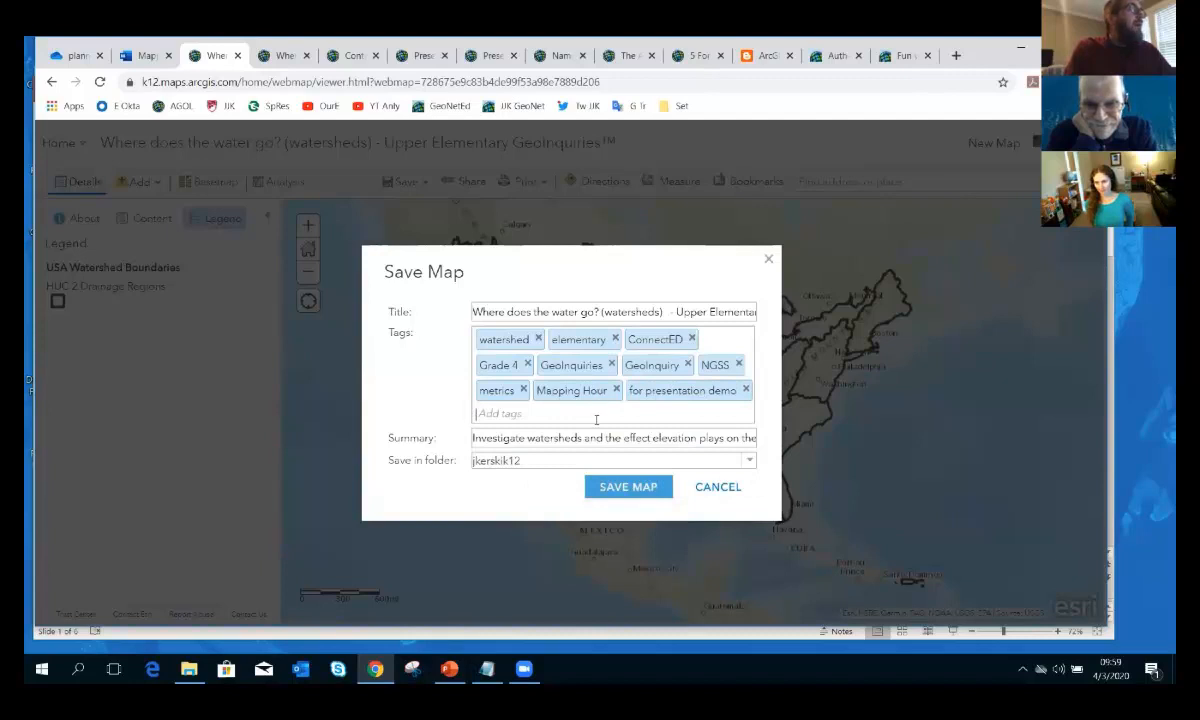
pyautogui.click(597, 437)
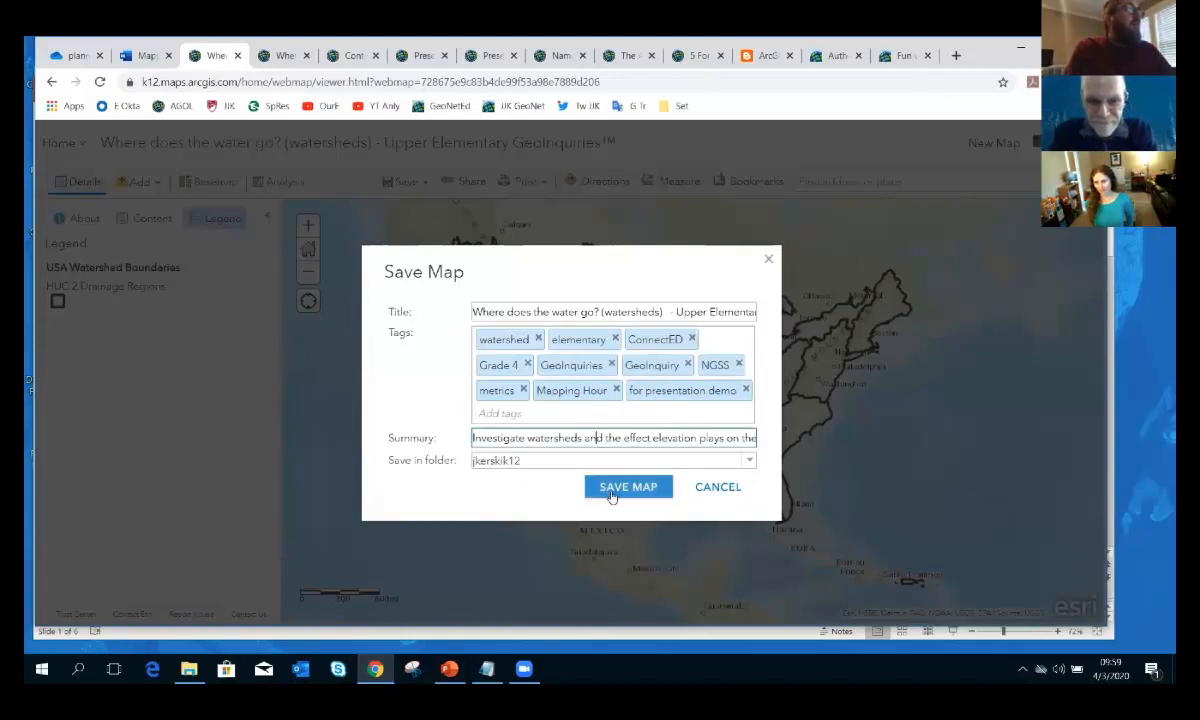
pyautogui.click(749, 461)
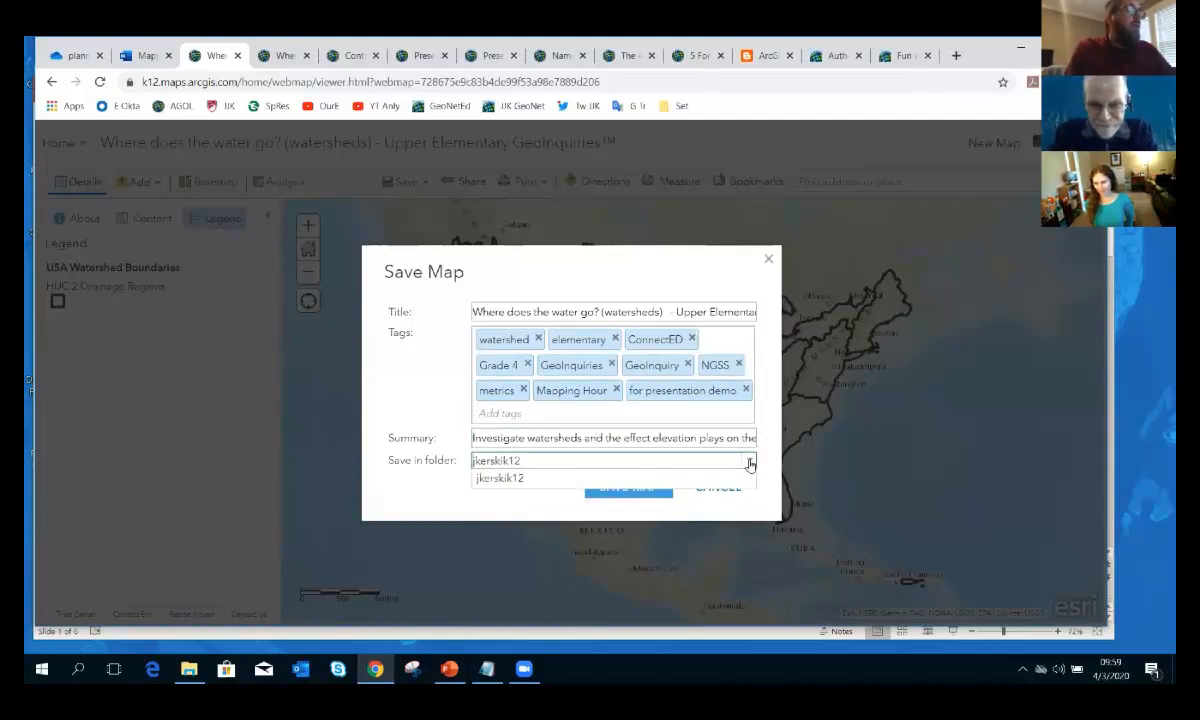
pyautogui.click(552, 462)
pyautogui.click(624, 487)
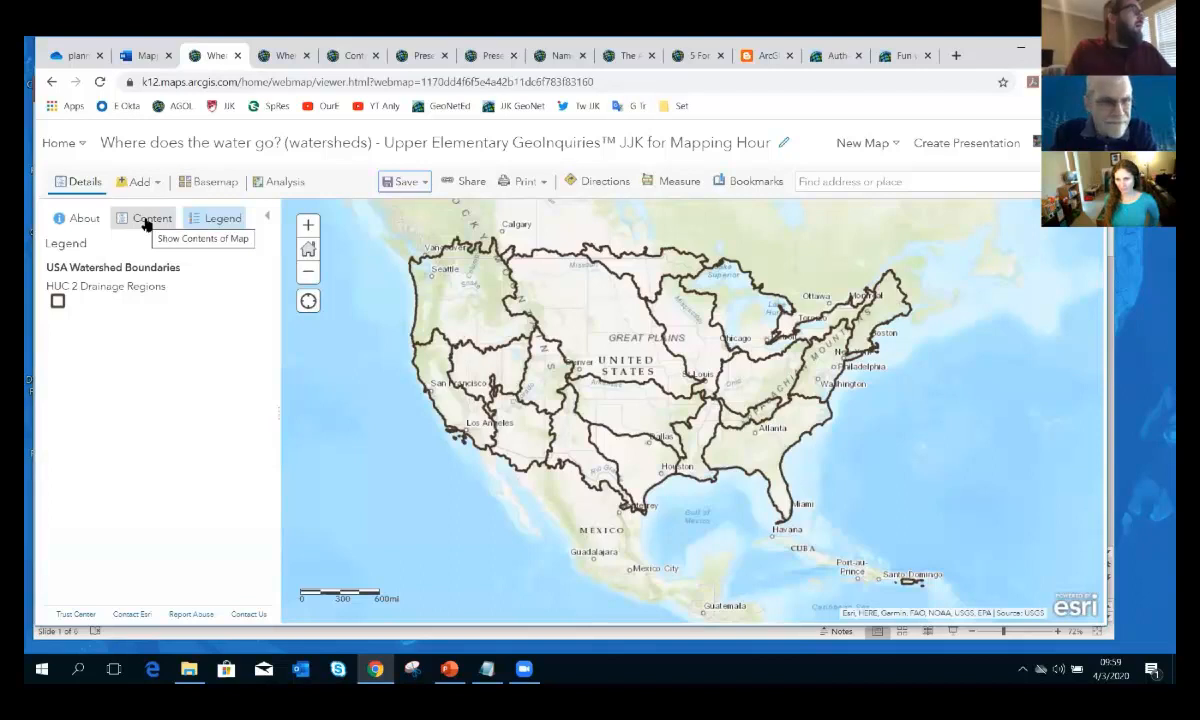
# Look through the About, Content and Legend panes, then open the map's item details page
pyautogui.click(84, 222)
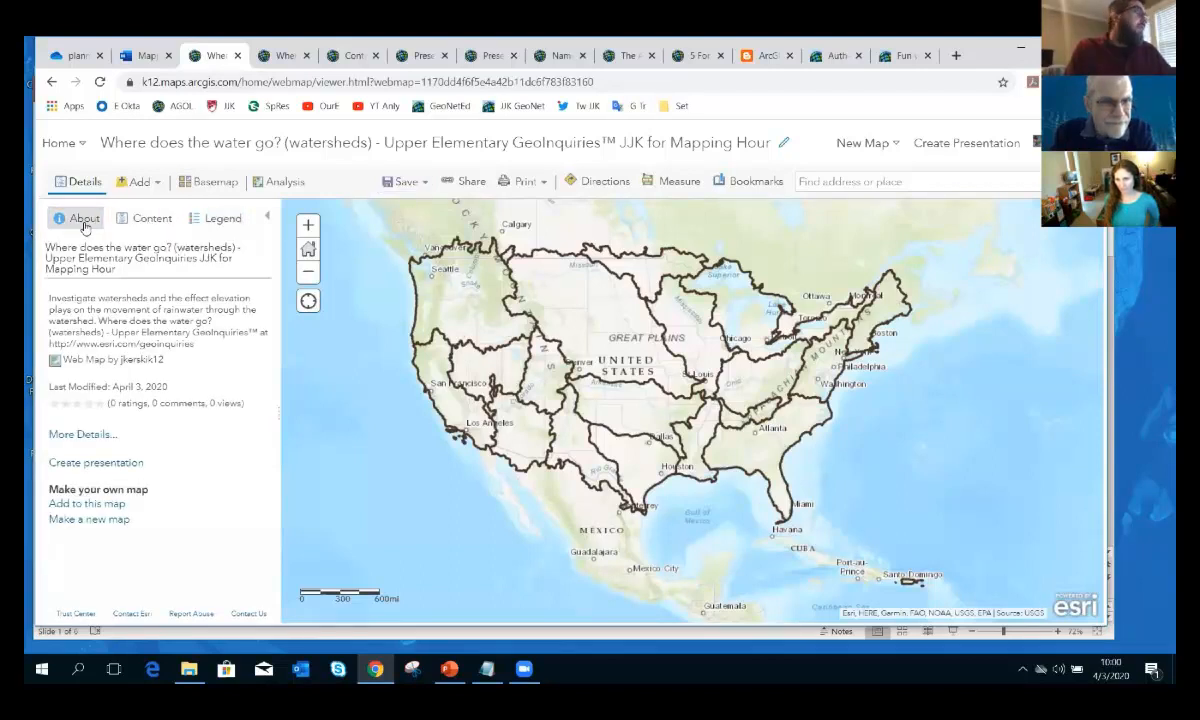
pyautogui.click(143, 226)
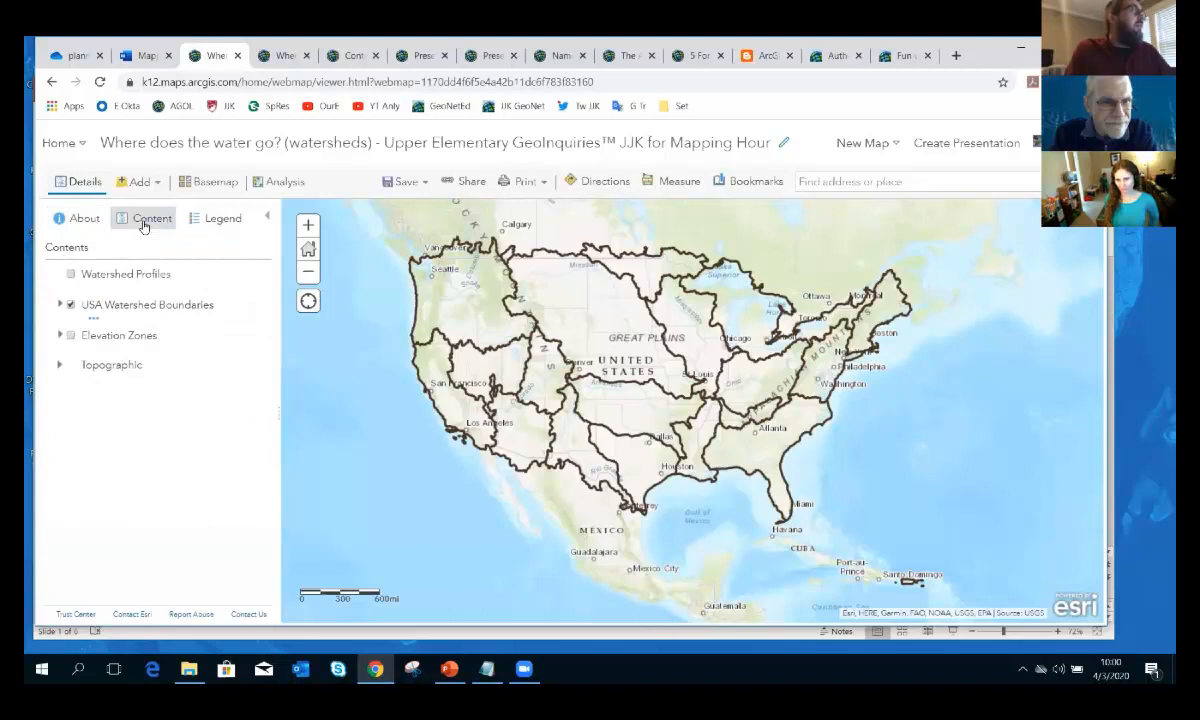
pyautogui.click(210, 229)
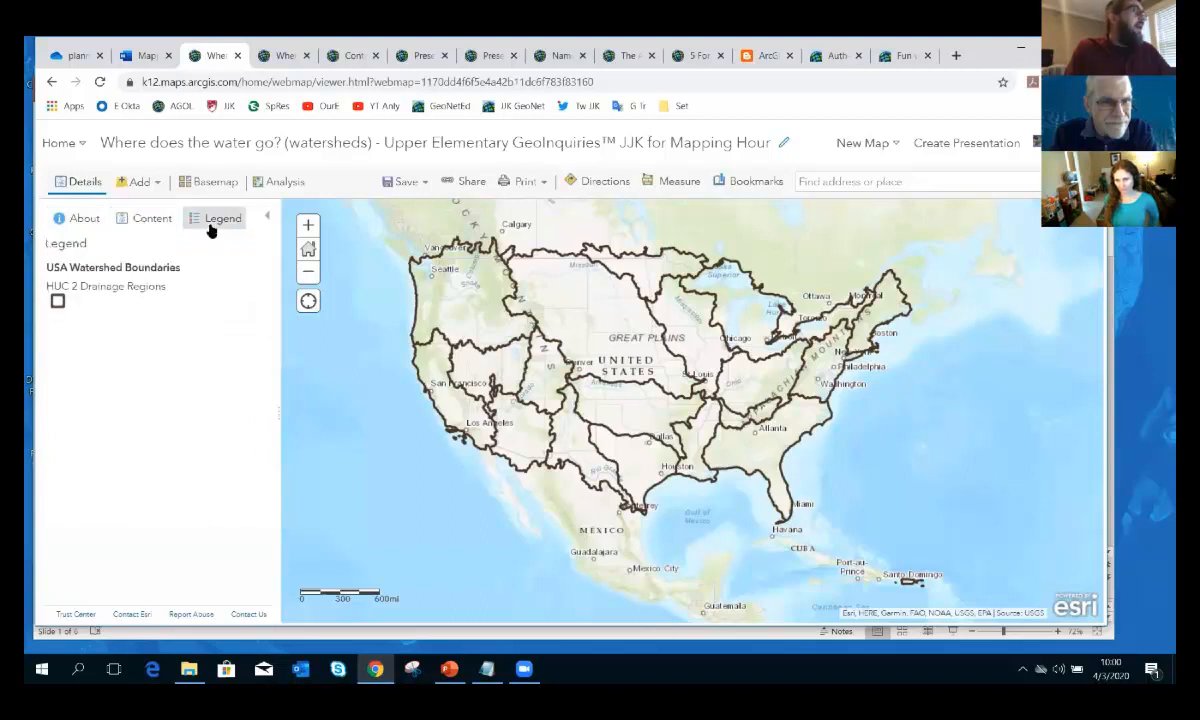
pyautogui.click(65, 226)
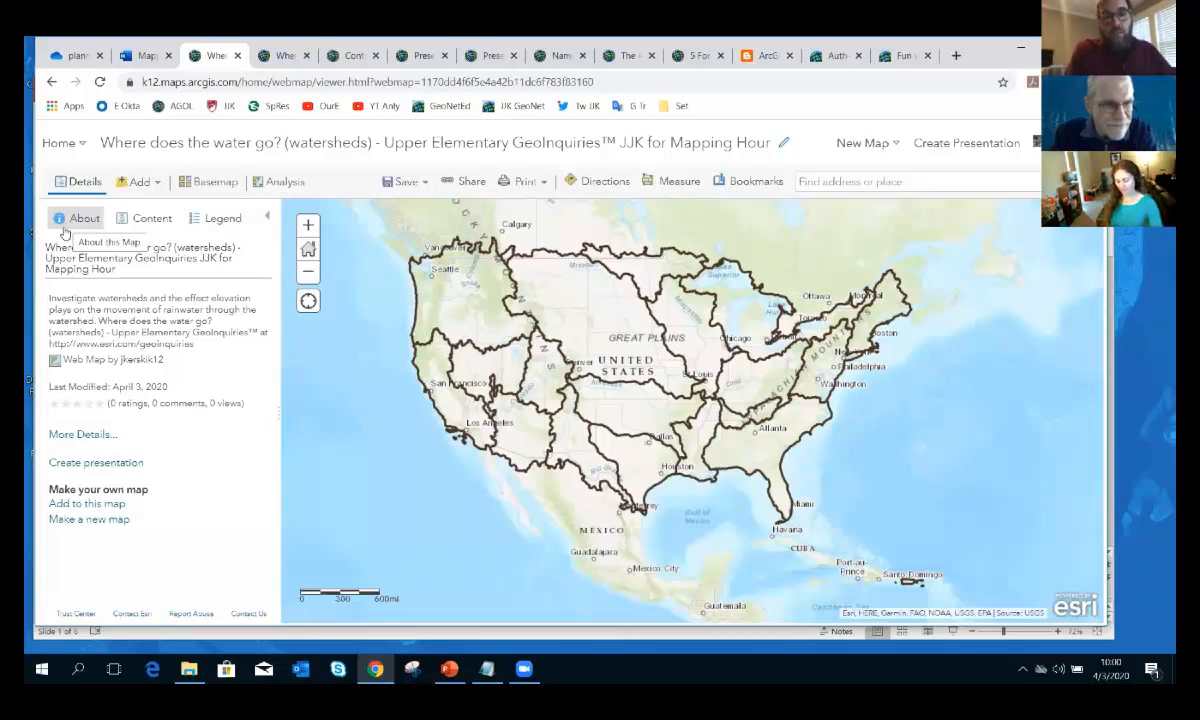
pyautogui.click(74, 434)
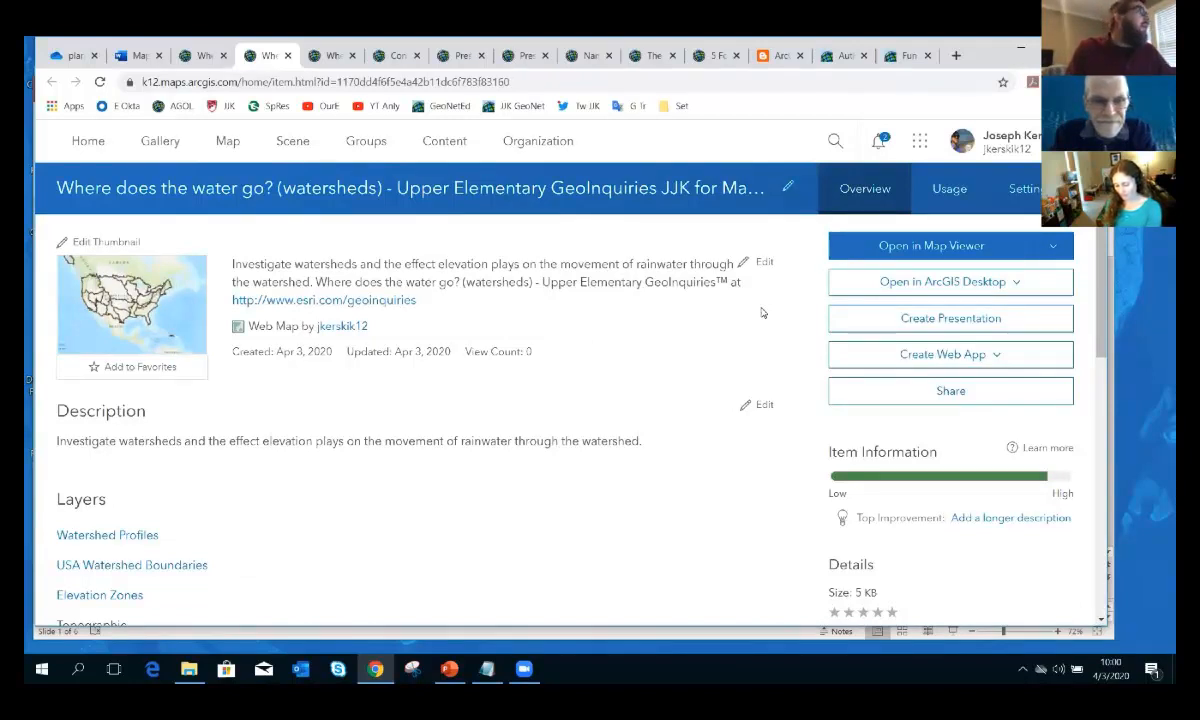
# Scroll through the item page, then reopen the watersheds map in Map Viewer
pyautogui.moveTo(1102, 267)
pyautogui.mouseDown()
pyautogui.moveTo(1098, 308)
pyautogui.moveTo(1102, 253)
pyautogui.mouseUp()
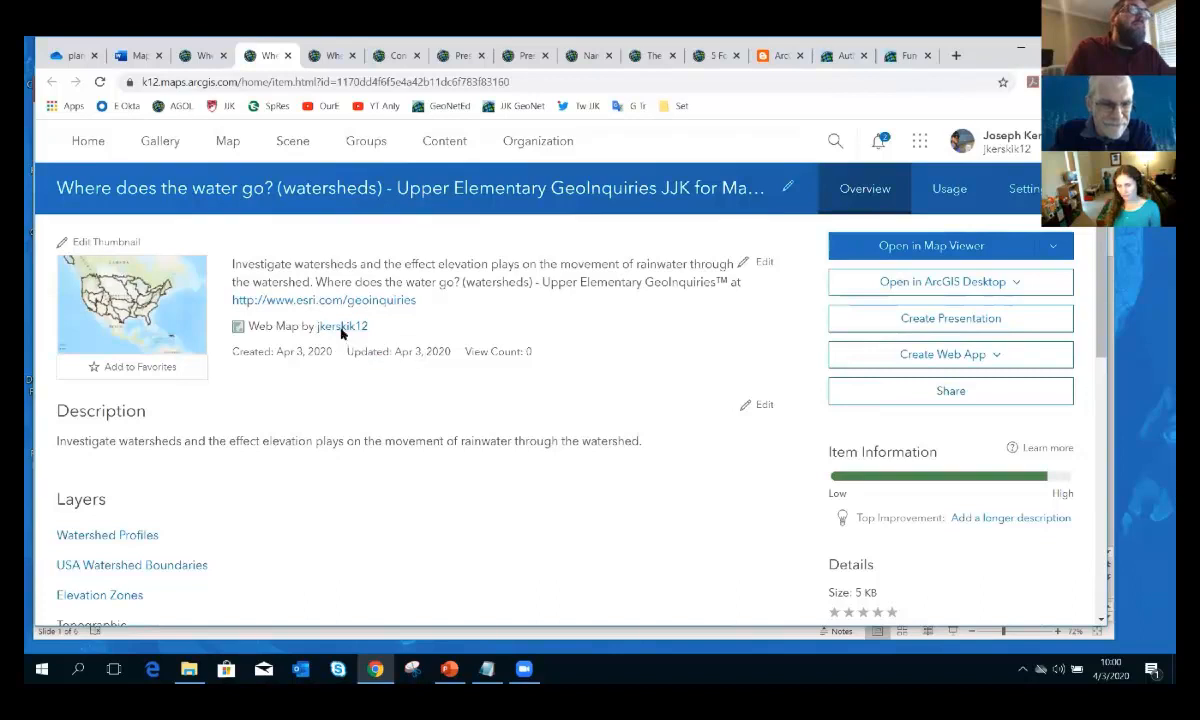
pyautogui.scroll(-1, 715, 380)
pyautogui.scroll(-3, 715, 380)
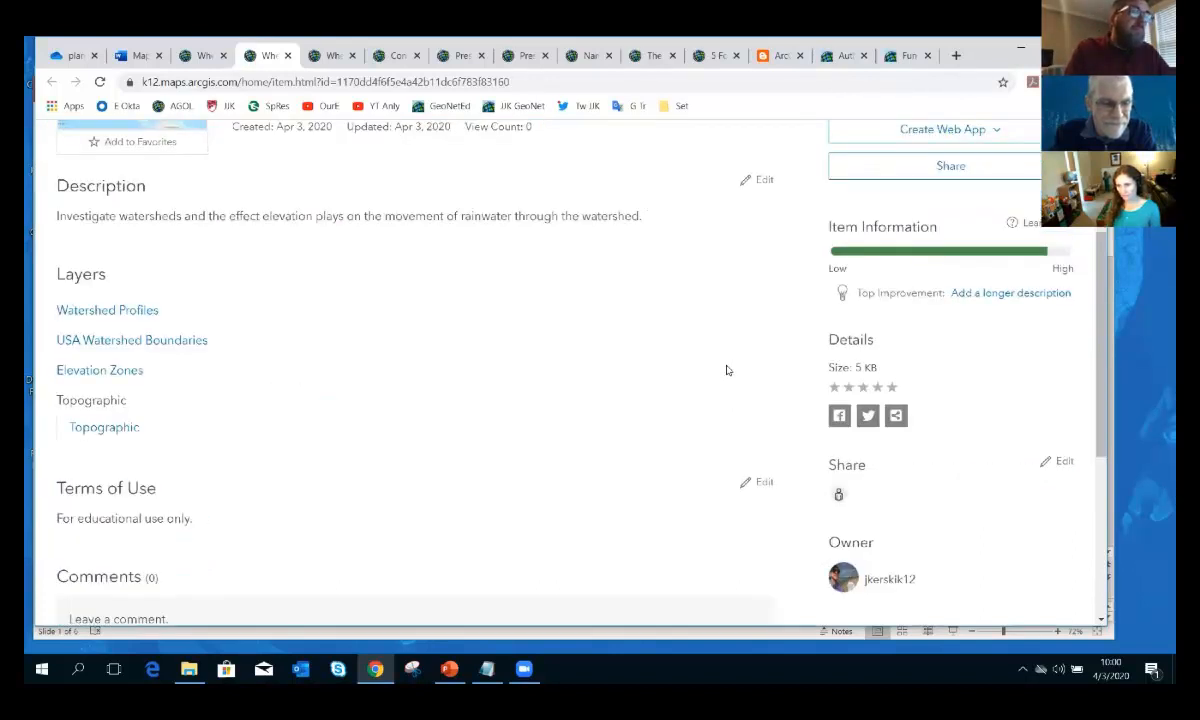
pyautogui.scroll(-4, 727, 370)
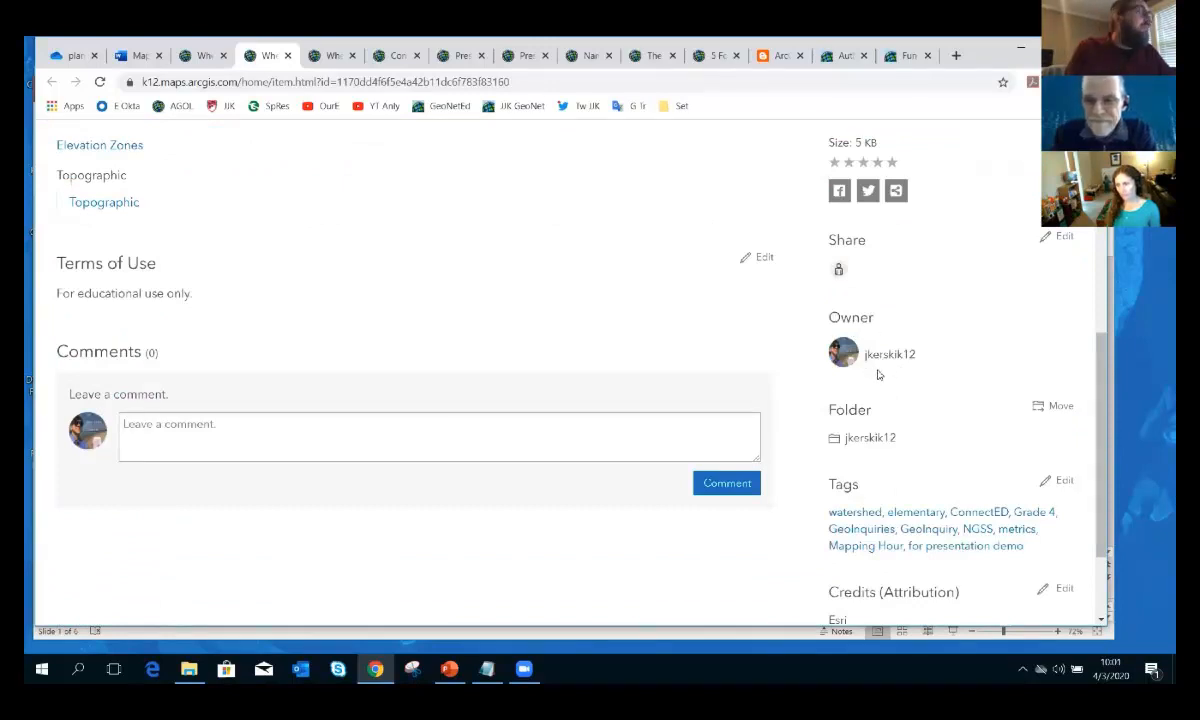
pyautogui.scroll(-3, 877, 373)
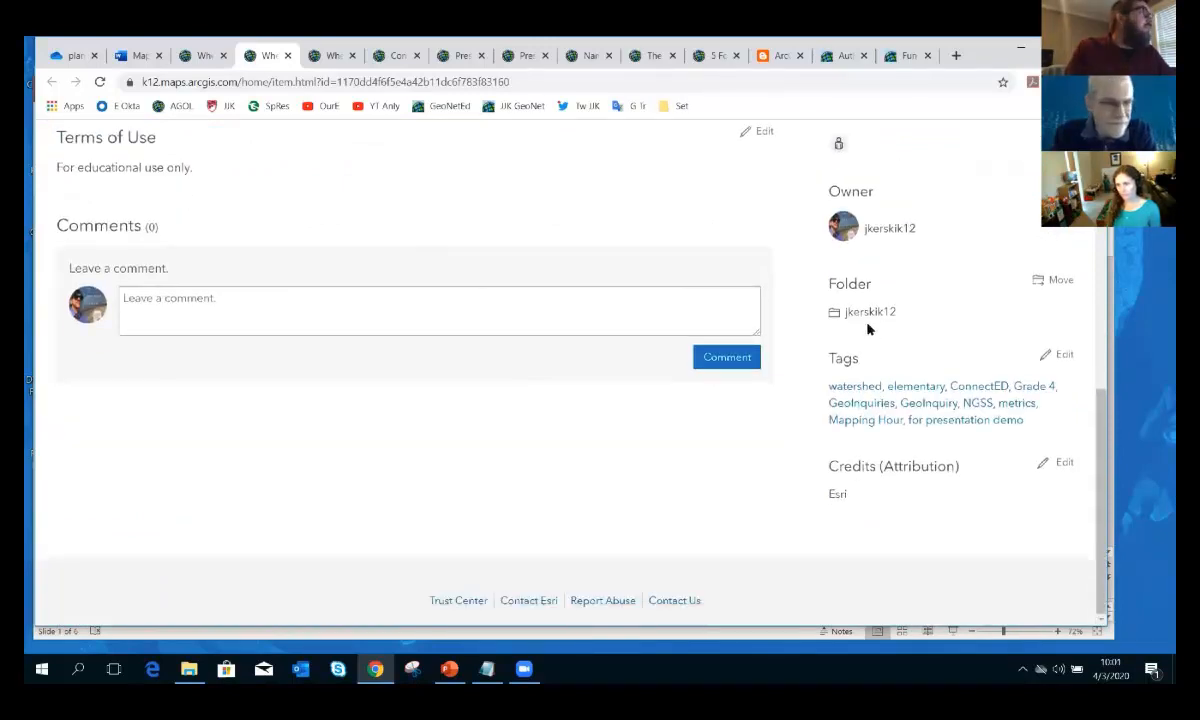
pyautogui.scroll(10, 868, 328)
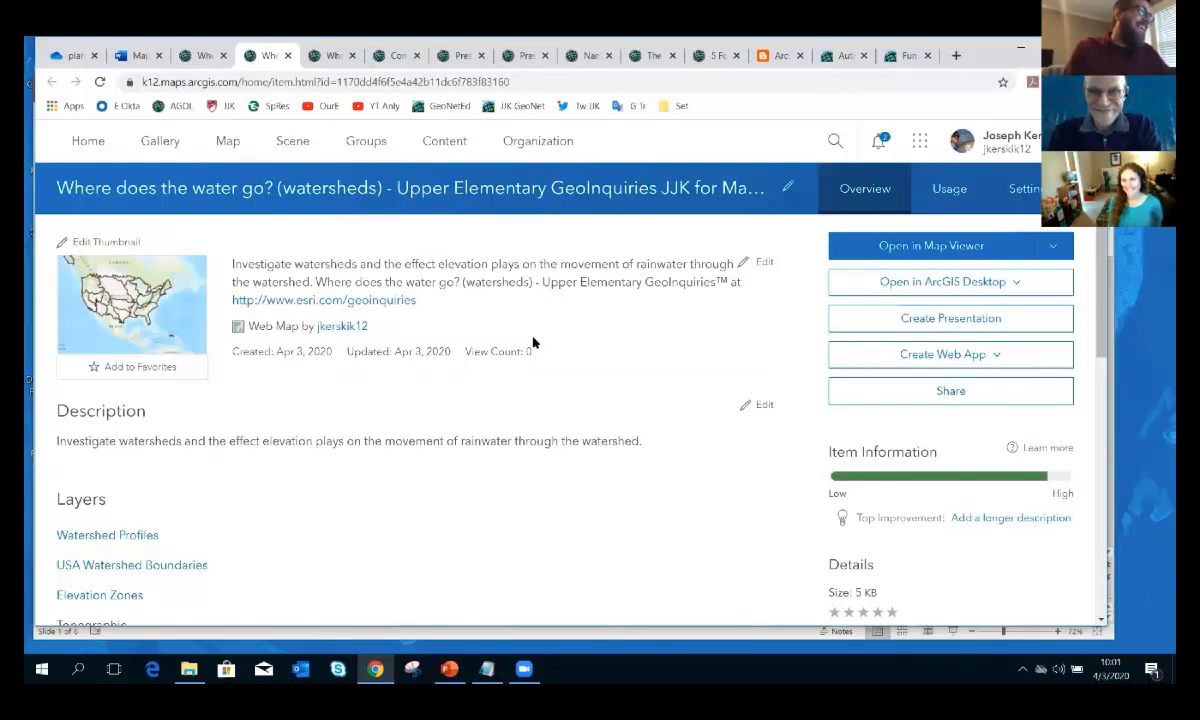
pyautogui.click(916, 250)
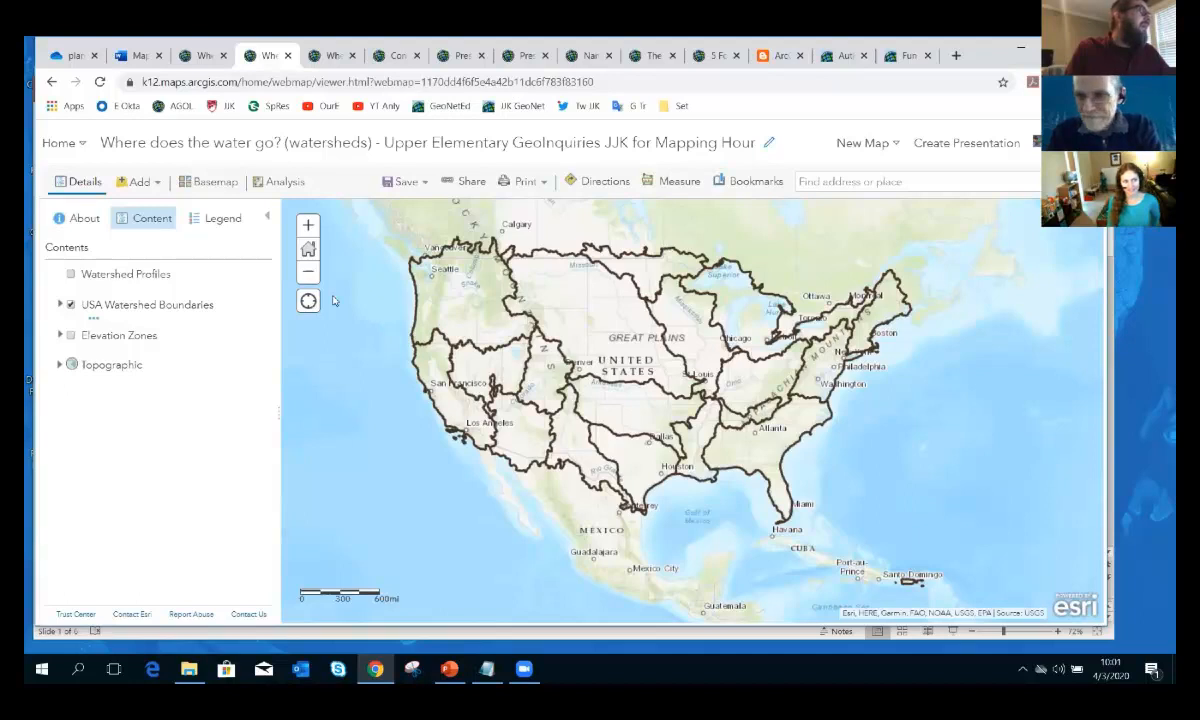
# Preview the Add, Basemap and Save menus on the map toolbar
pyautogui.click(143, 184)
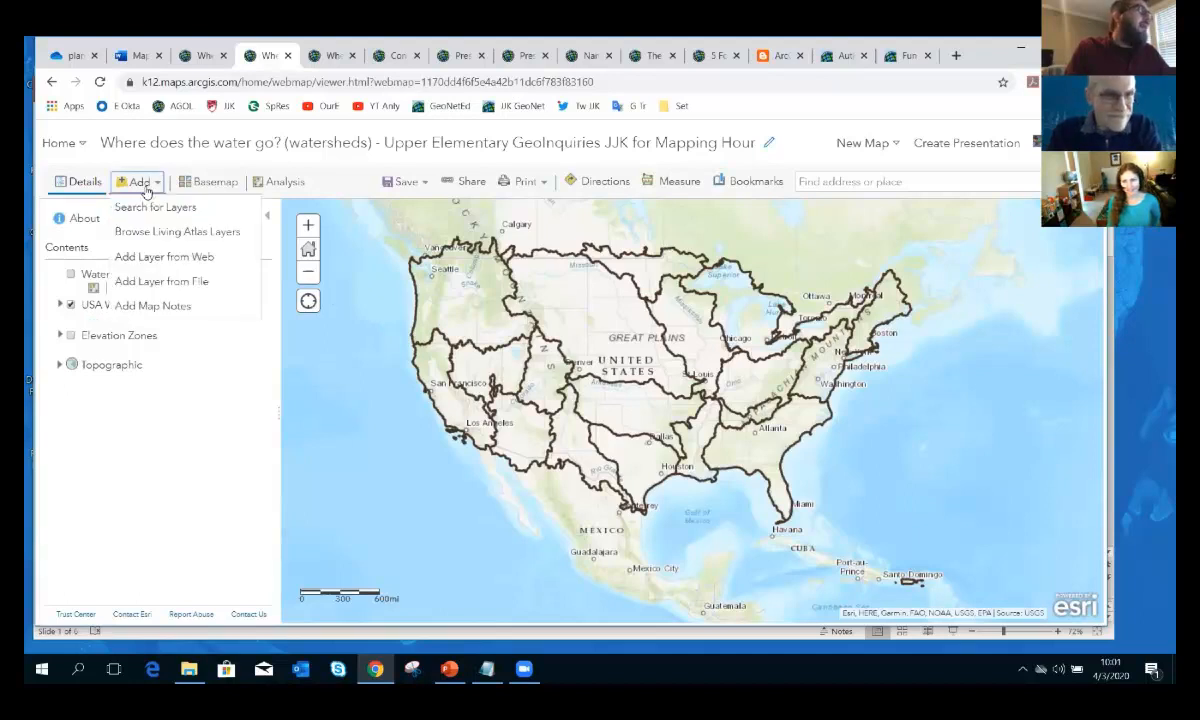
pyautogui.click(198, 185)
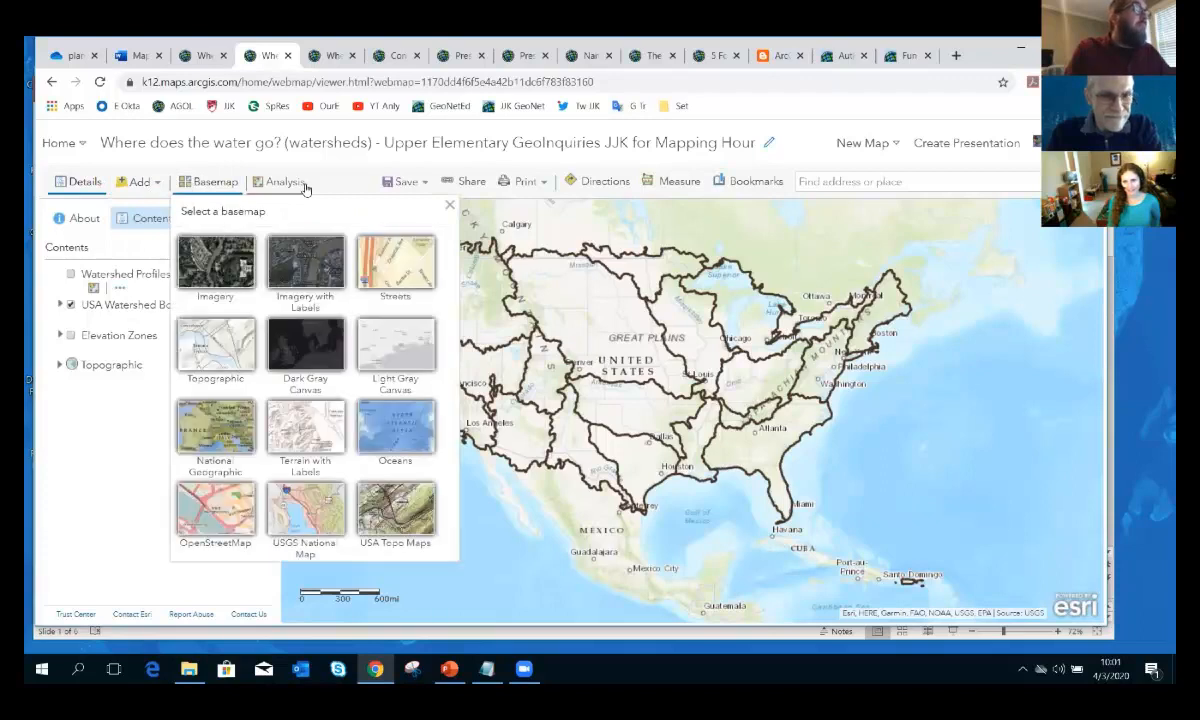
pyautogui.click(424, 184)
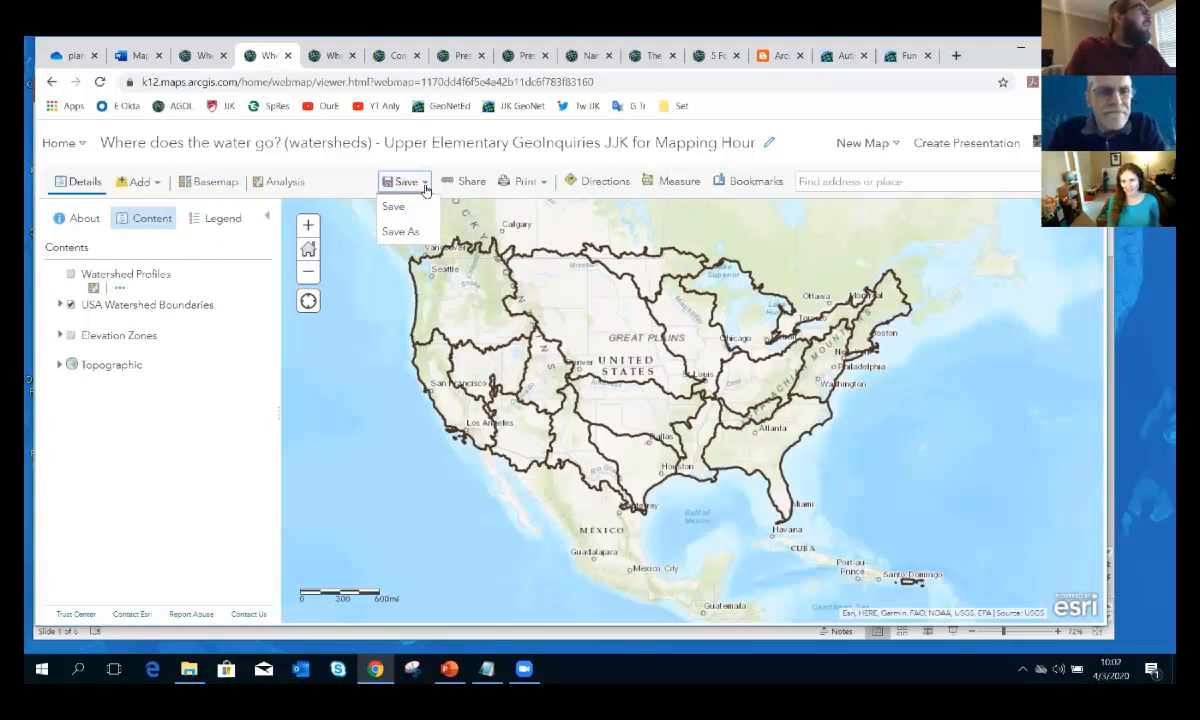
# Show the Directions, Measure and Bookmarks tools, and highlight 'for Mapping Hour' in the map title
pyautogui.click(597, 183)
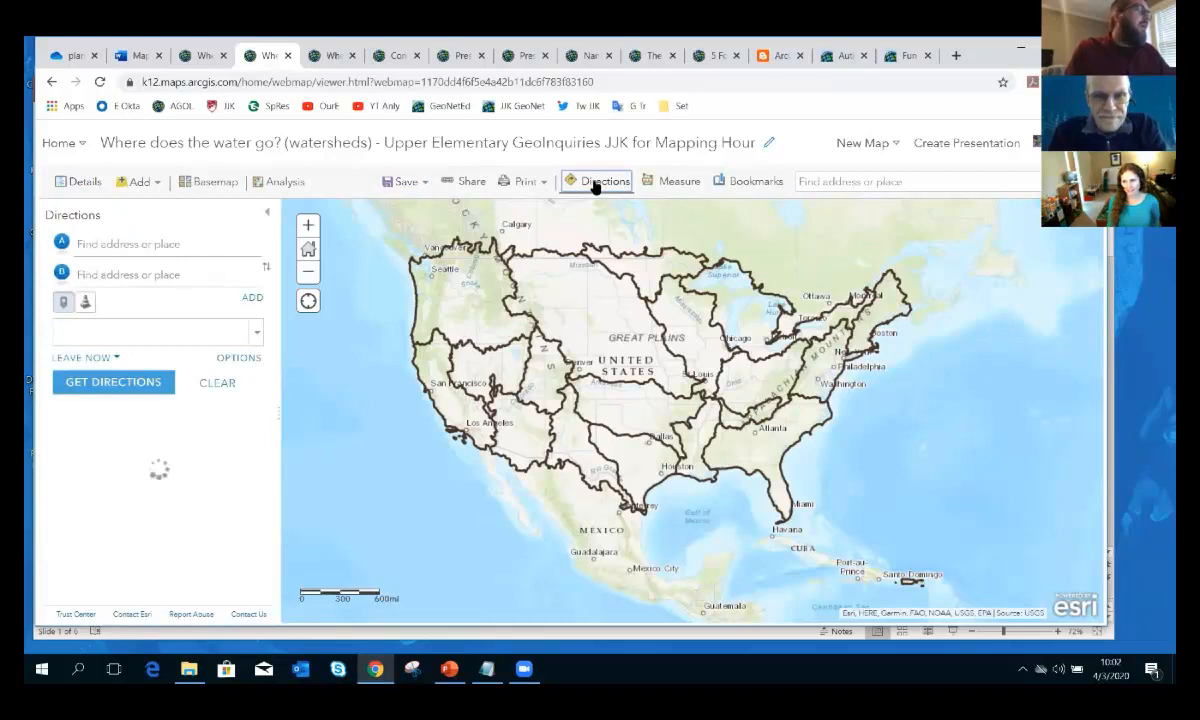
pyautogui.click(670, 184)
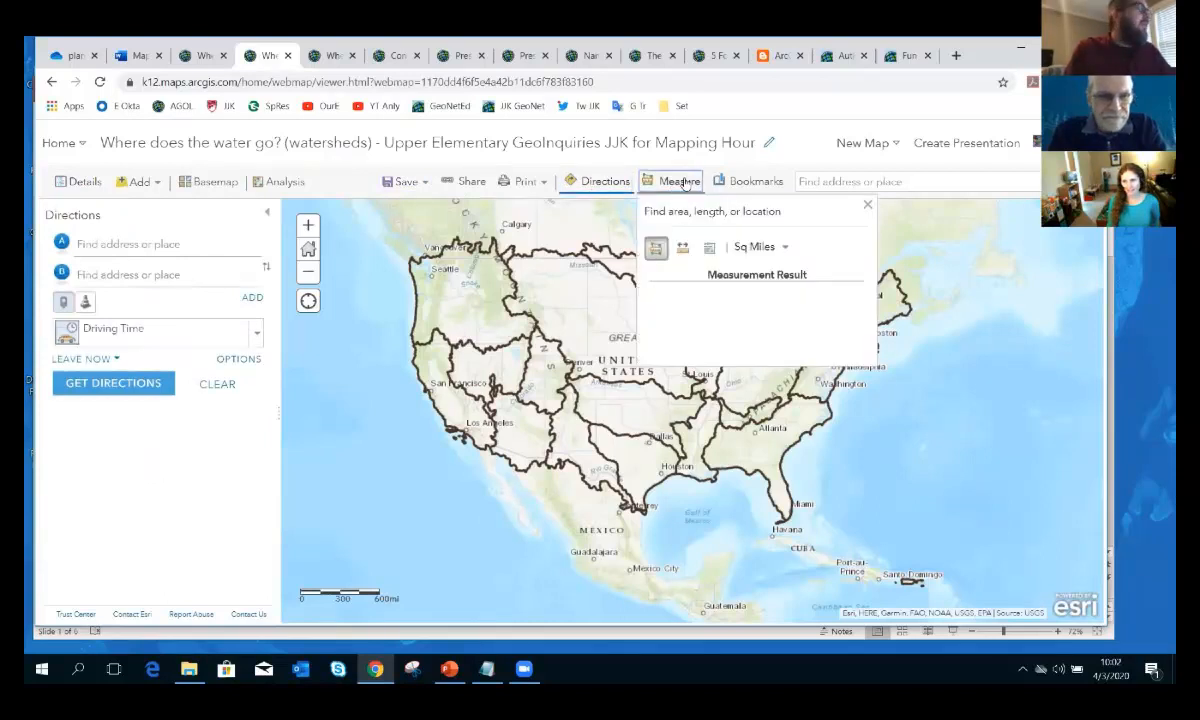
pyautogui.click(737, 186)
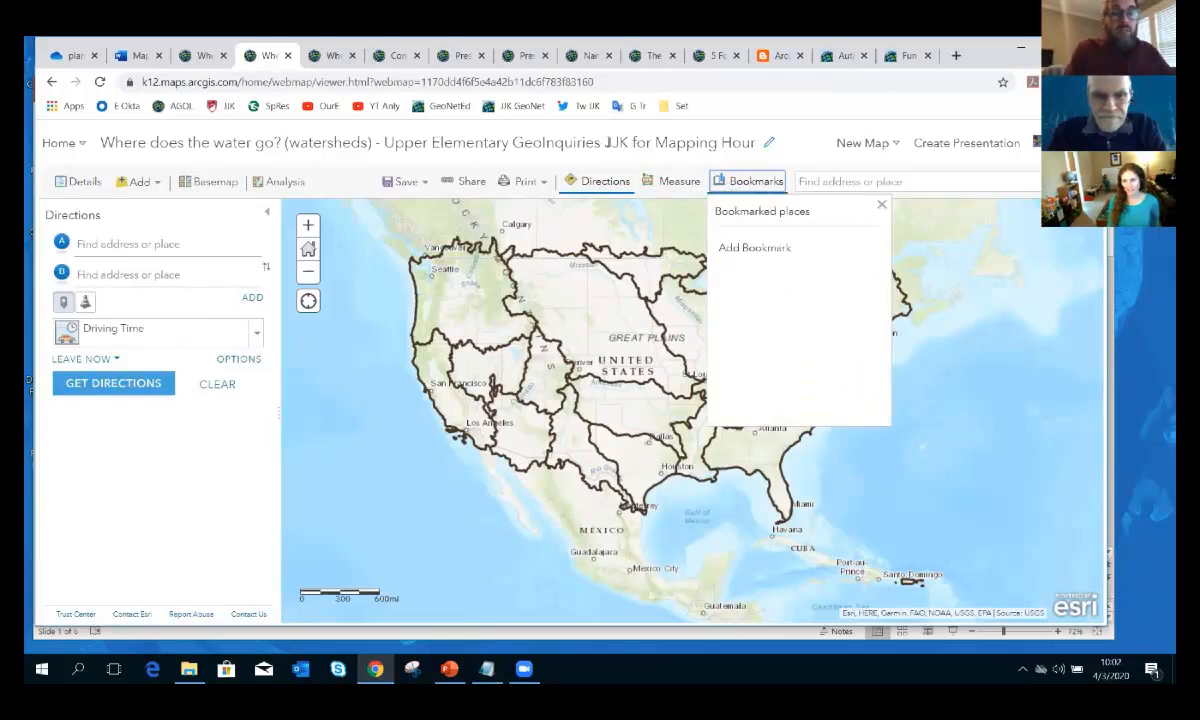
pyautogui.moveTo(604, 142); pyautogui.dragTo(757, 147)
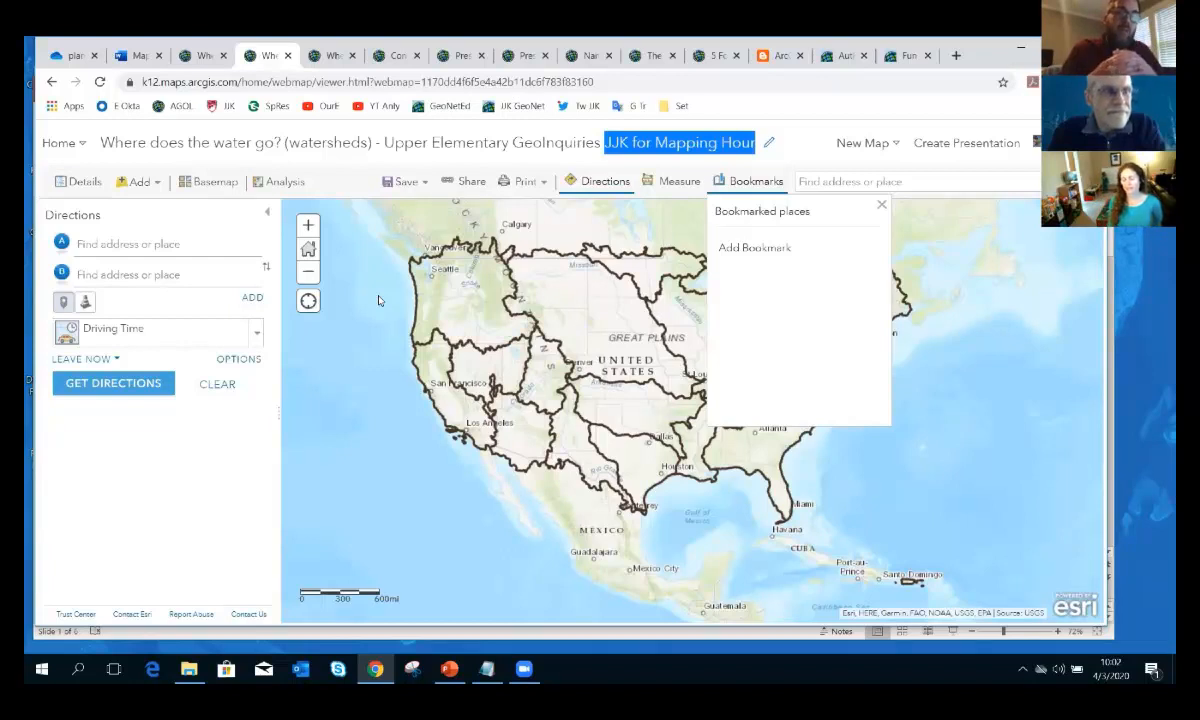
pyautogui.click(322, 181)
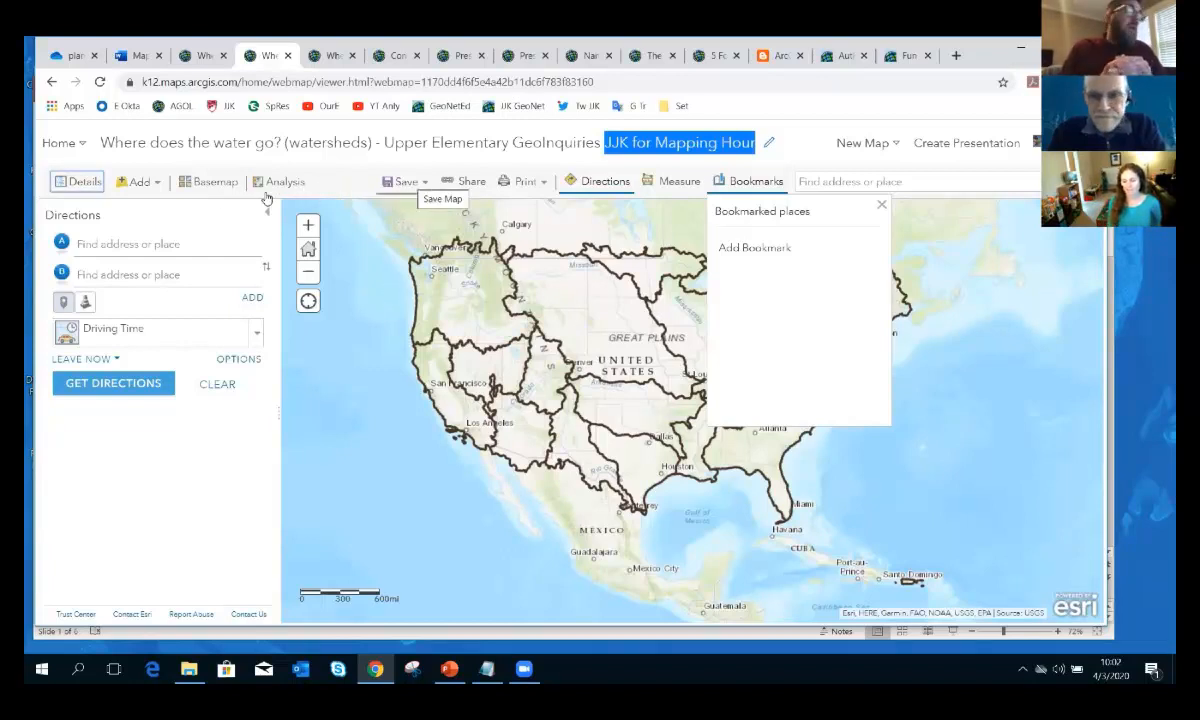
# Show the Contents layer list and close the Bookmarks panel
pyautogui.click(85, 182)
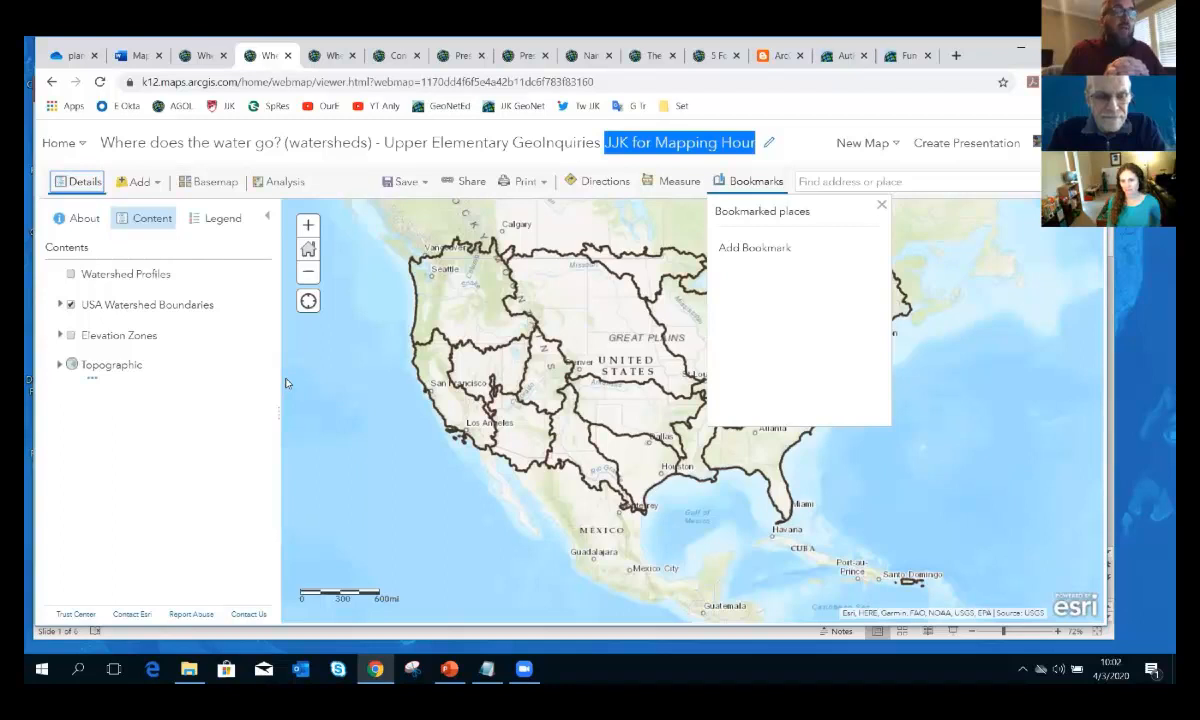
pyautogui.click(745, 183)
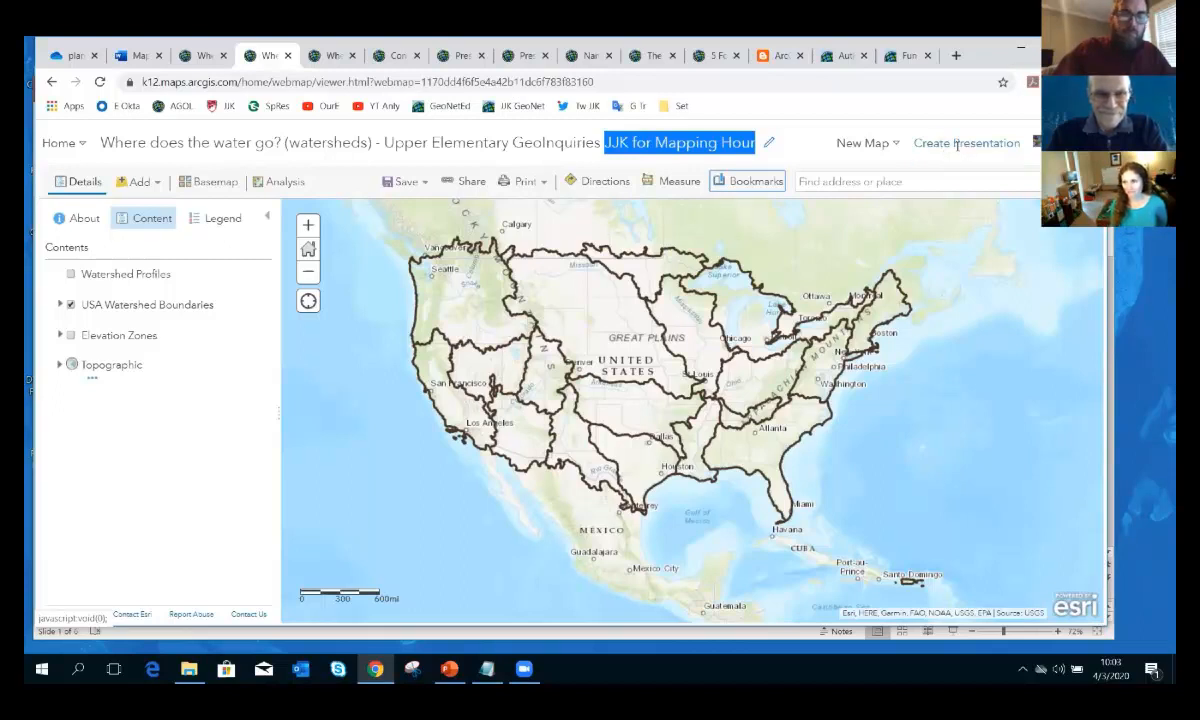
# Turn on Watershed Profiles, view the Missouri Region's enlarged elevation profile, then close the popup
pyautogui.click(70, 275)
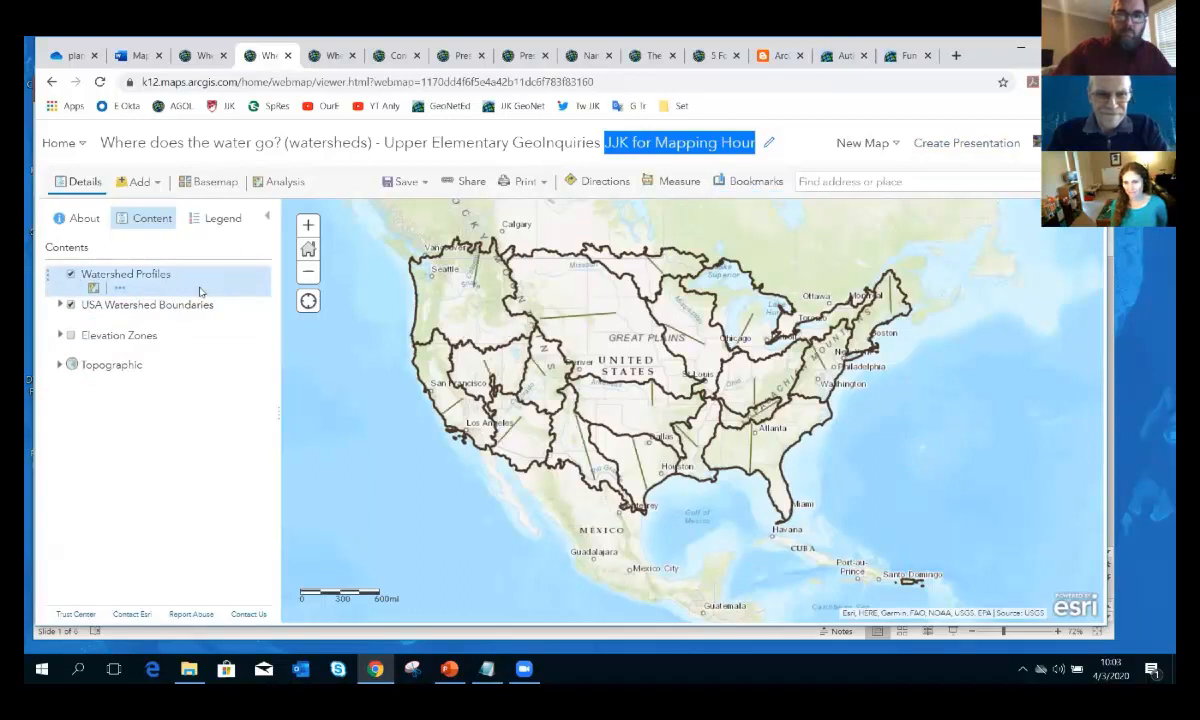
pyautogui.click(582, 318)
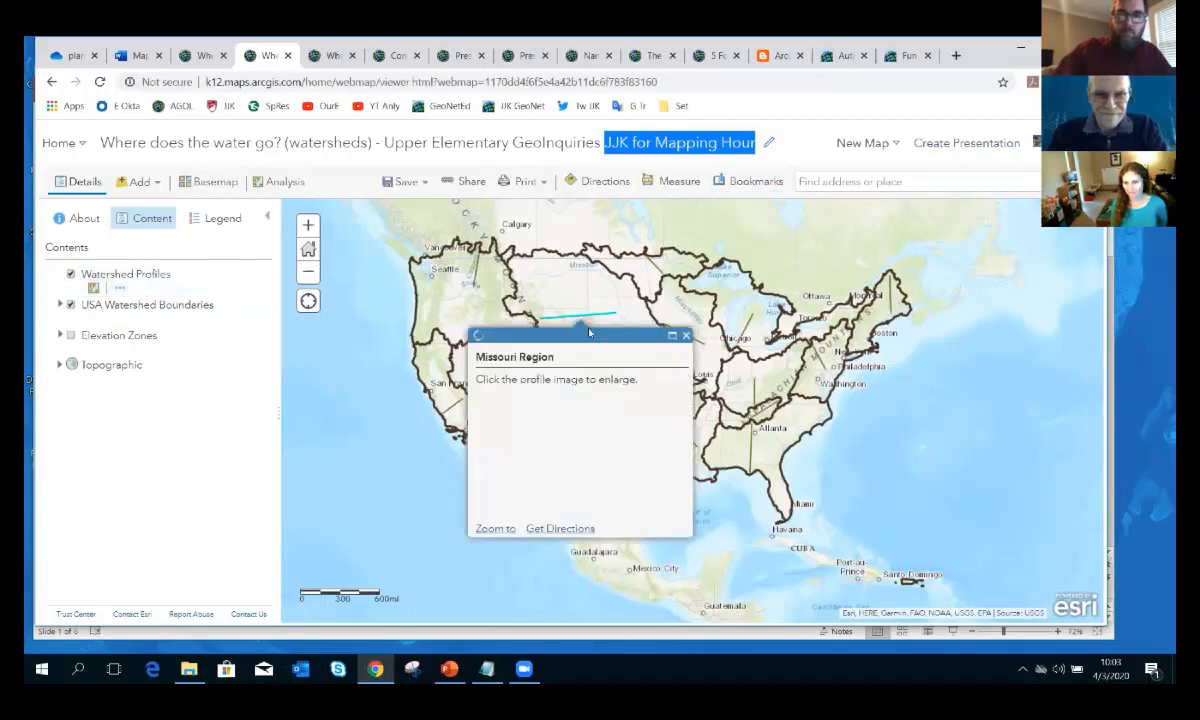
pyautogui.click(554, 467)
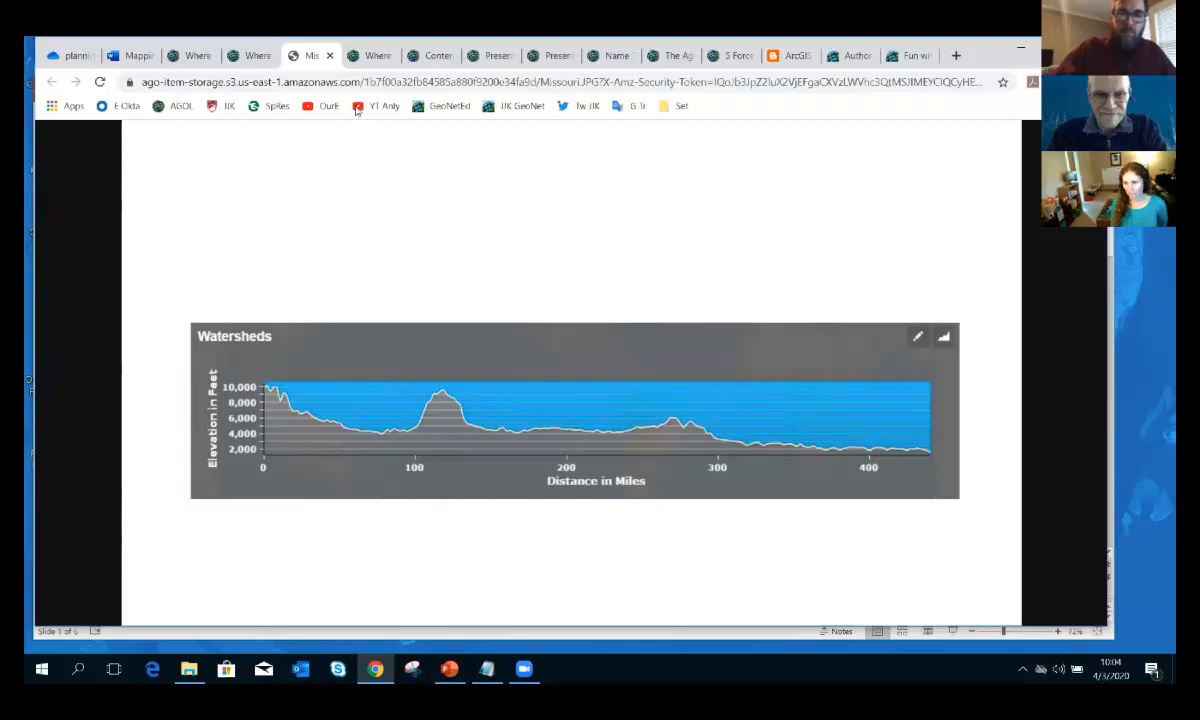
pyautogui.click(329, 55)
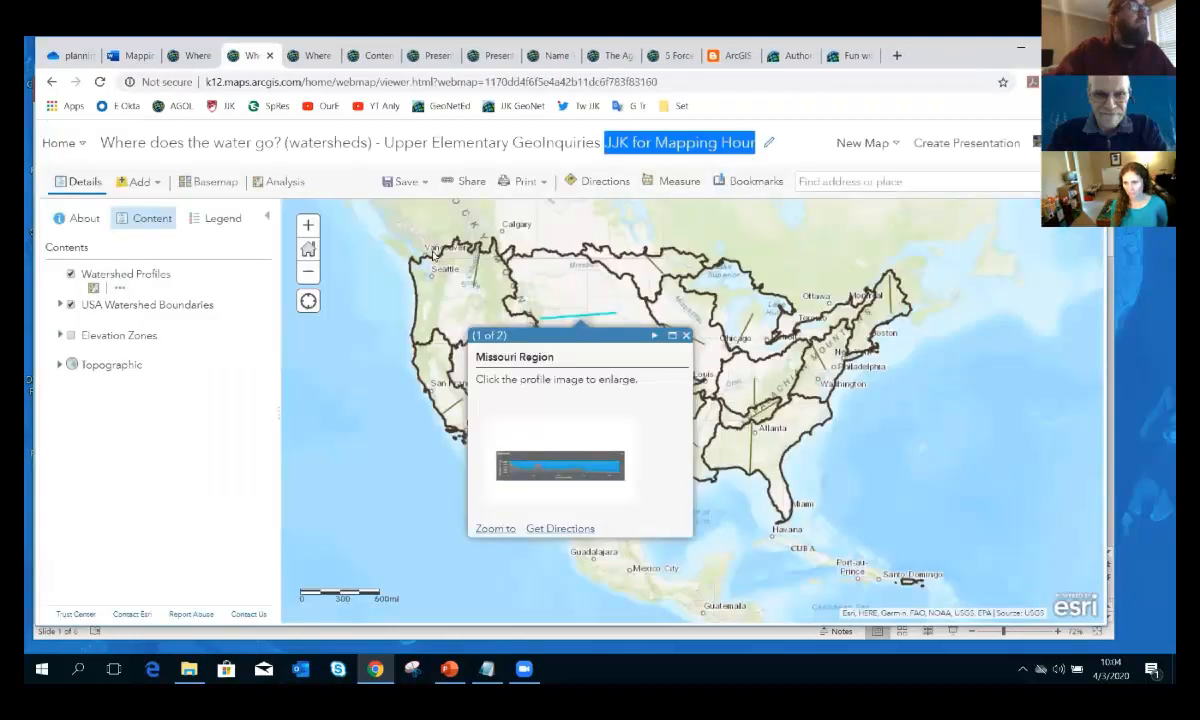
pyautogui.click(686, 337)
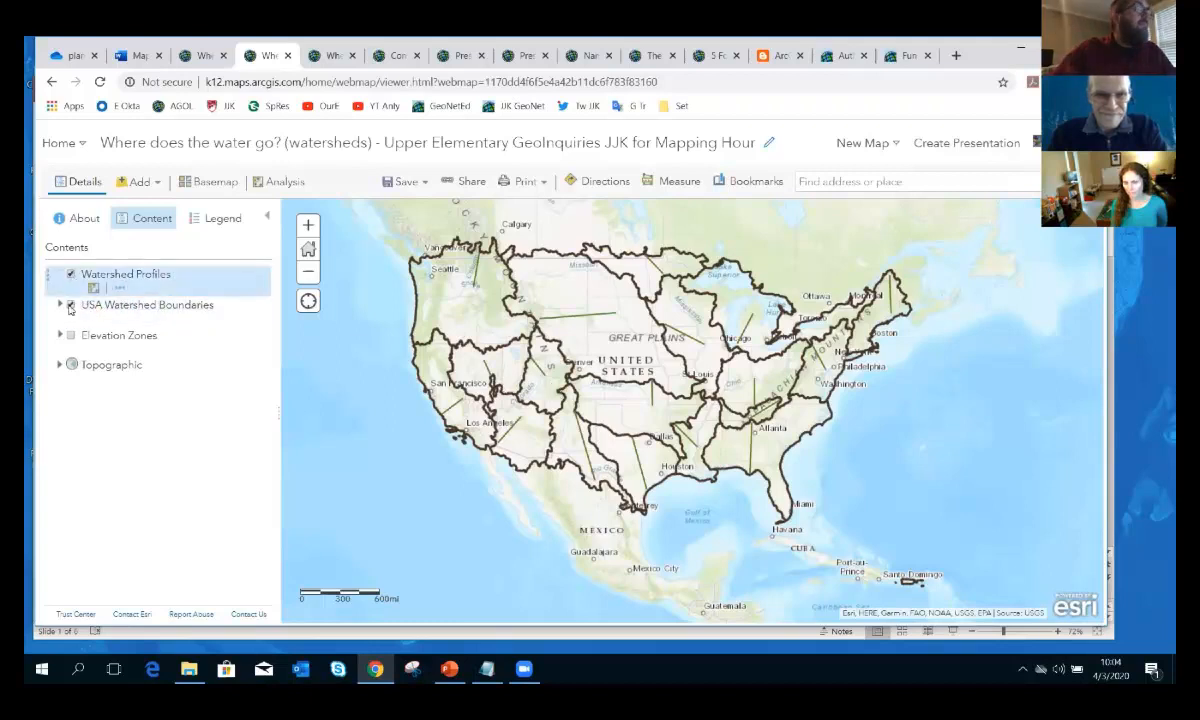
# Hide Watershed Profiles, preview Elevation Zones shading, then show only USA Watershed Boundaries again
pyautogui.click(70, 274)
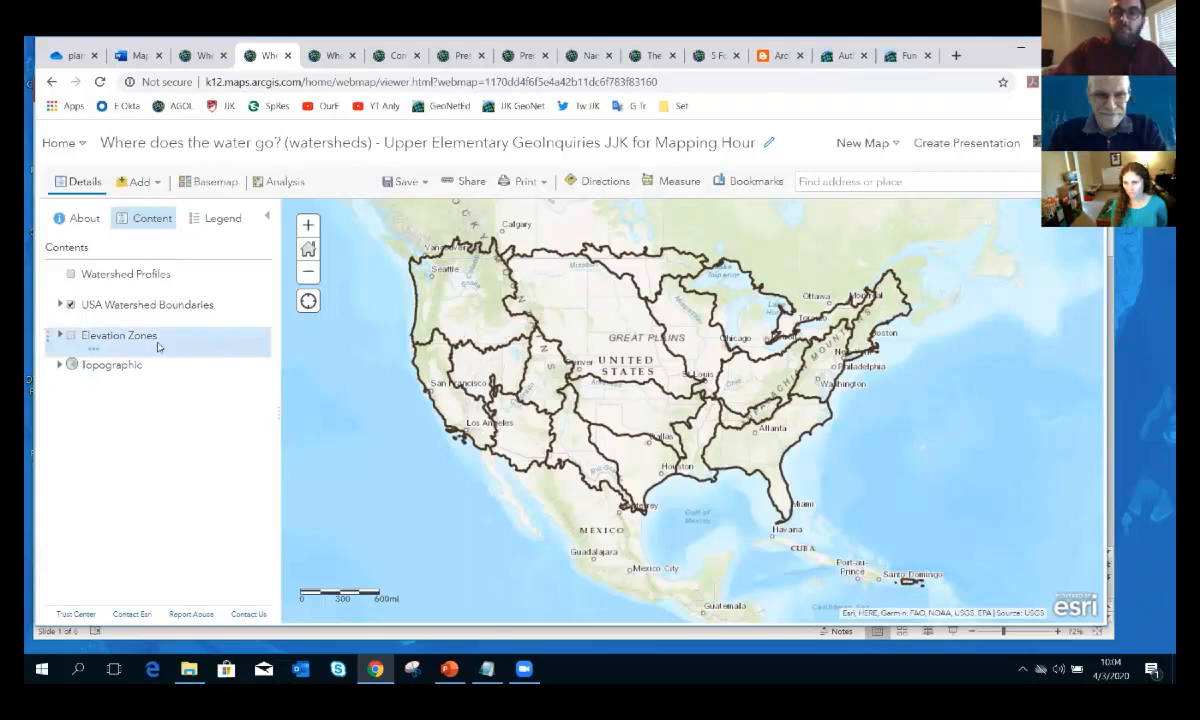
pyautogui.click(71, 336)
pyautogui.click(70, 304)
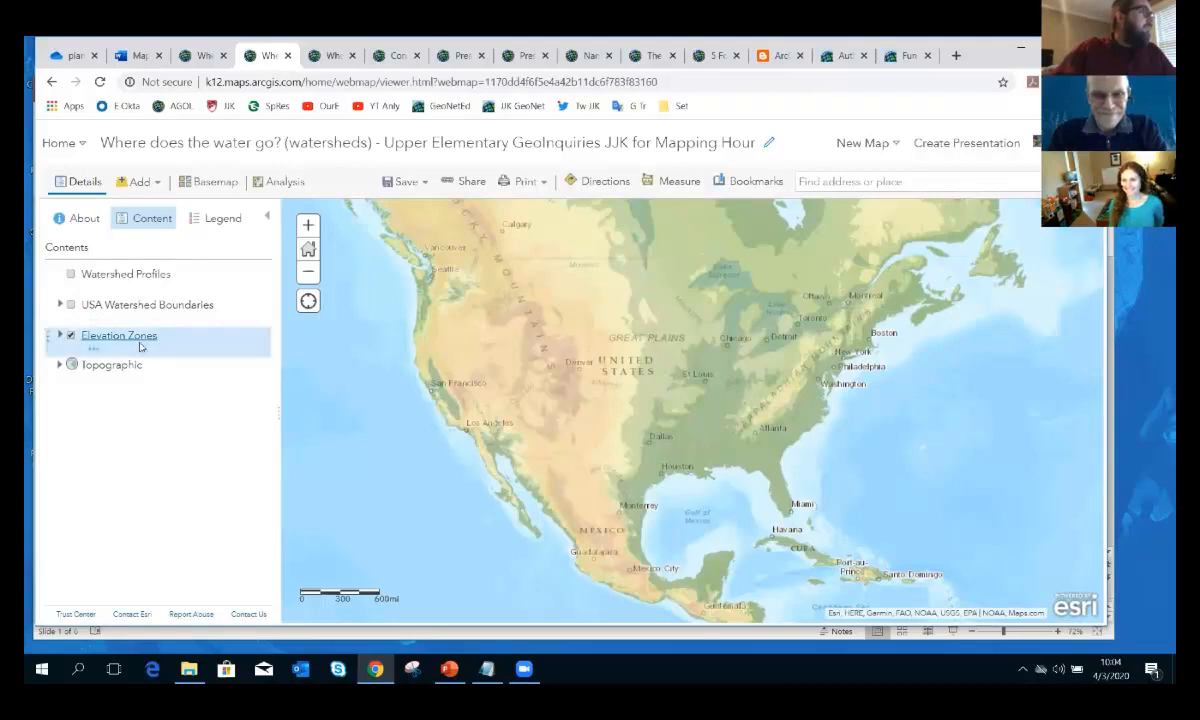
pyautogui.click(71, 336)
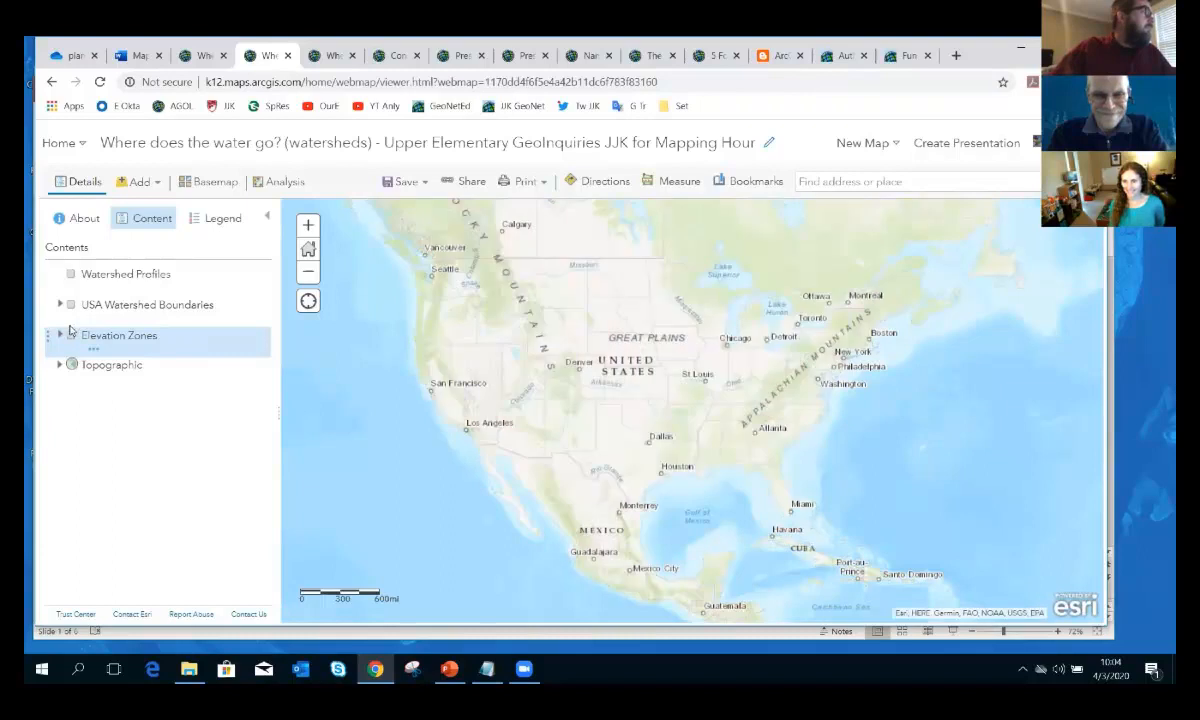
pyautogui.click(71, 305)
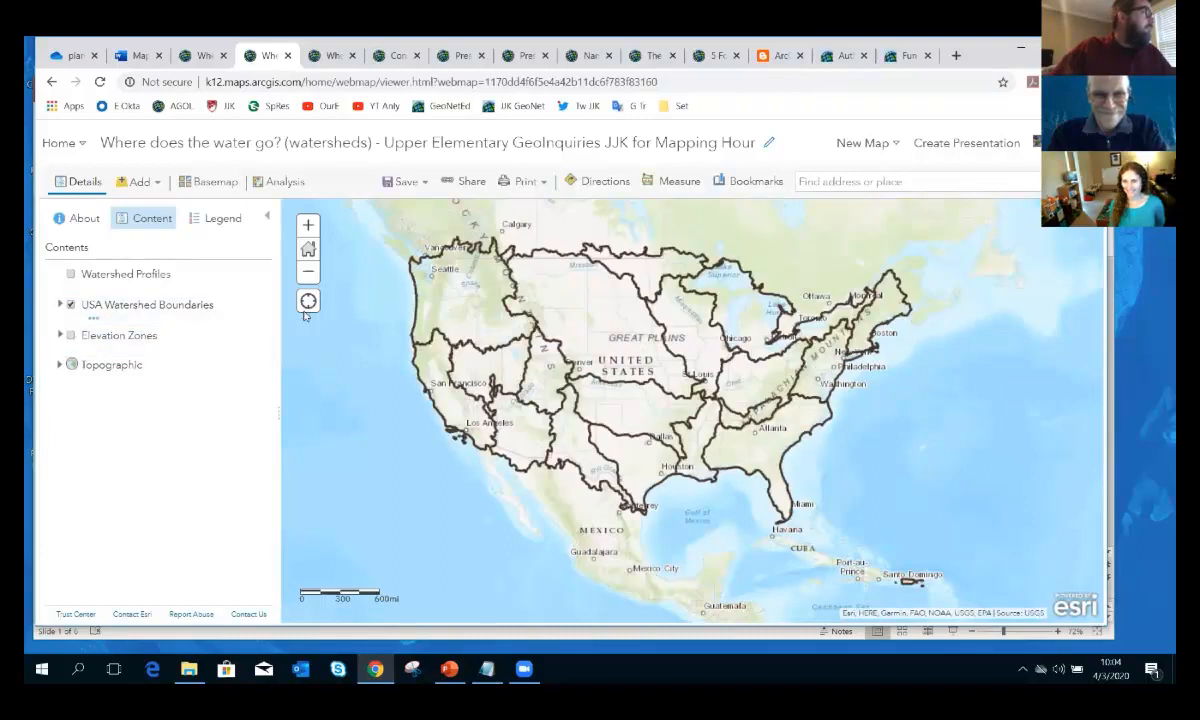
# Launch Create Presentation twice, finally proceeding to the presentation builder without saving the map
pyautogui.click(952, 146)
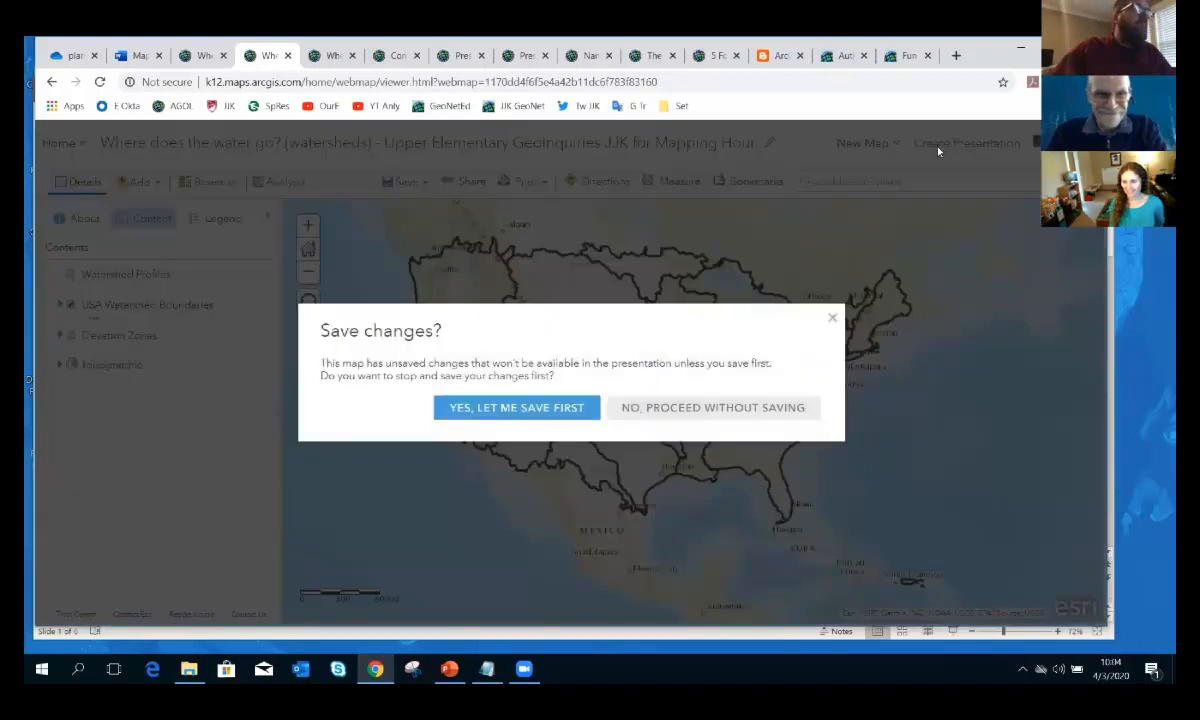
pyautogui.moveTo(536, 316); pyautogui.dragTo(384, 245)
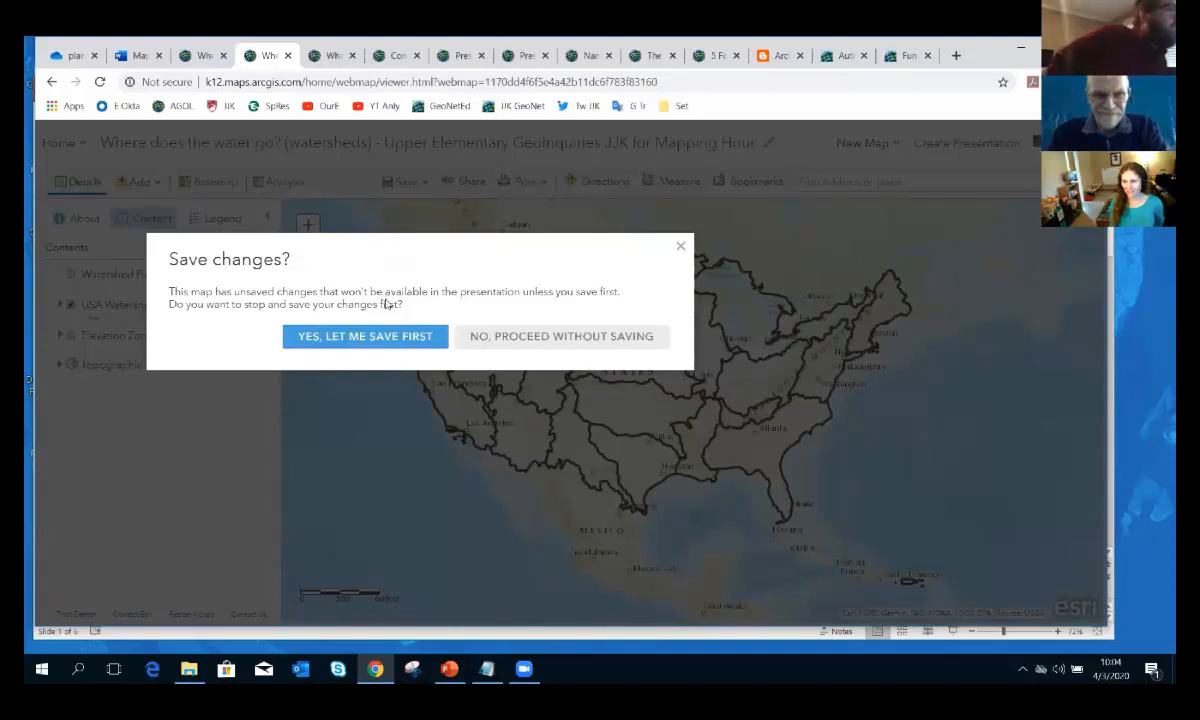
pyautogui.click(392, 336)
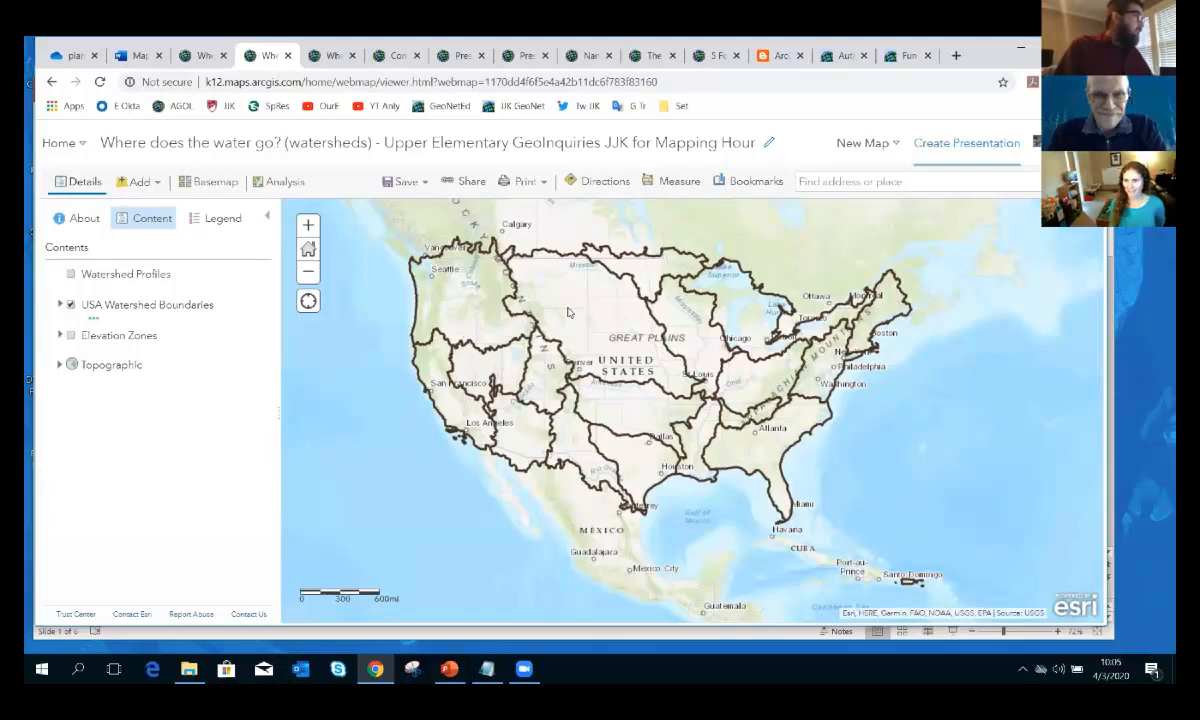
pyautogui.click(970, 146)
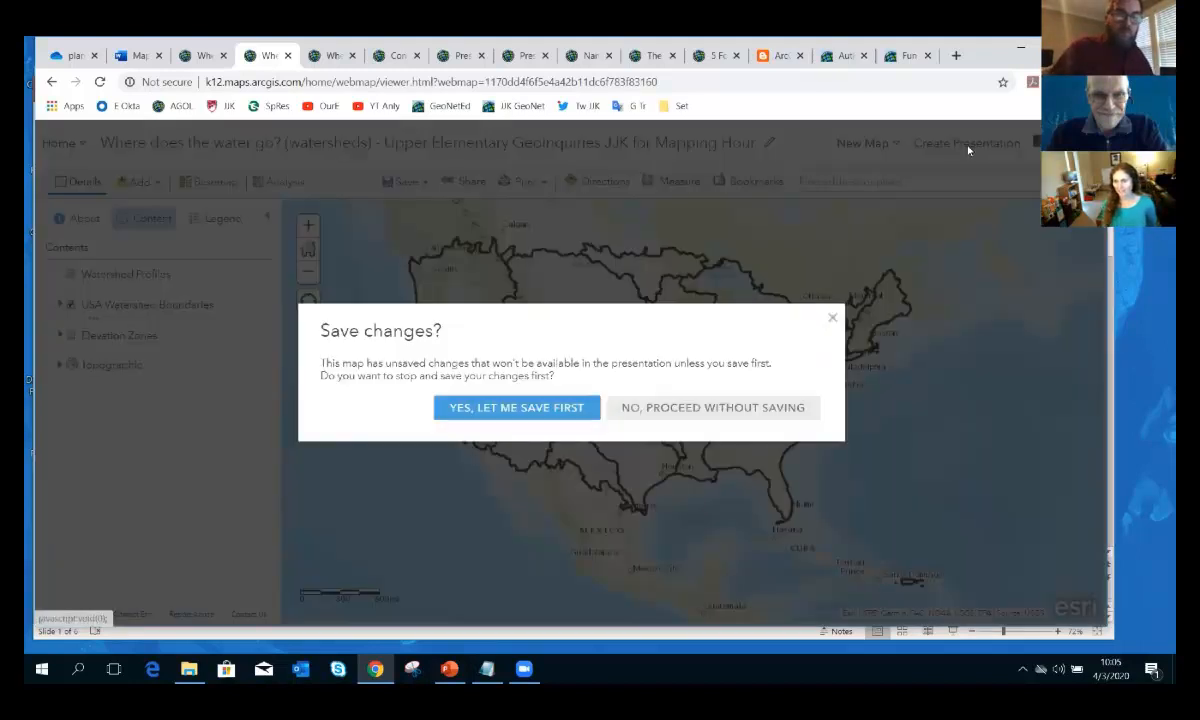
pyautogui.click(670, 409)
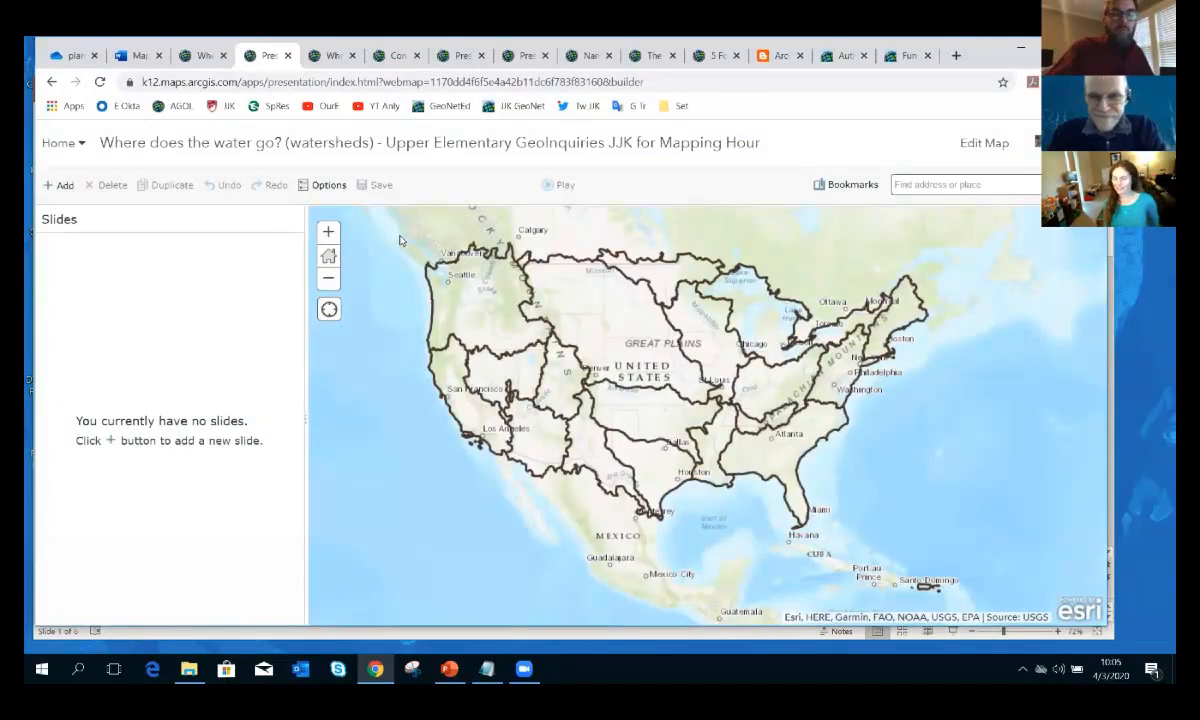
# Add a first slide titled 'USA Watersheds' with its location set to the slightly reframed USA view
pyautogui.click(65, 189)
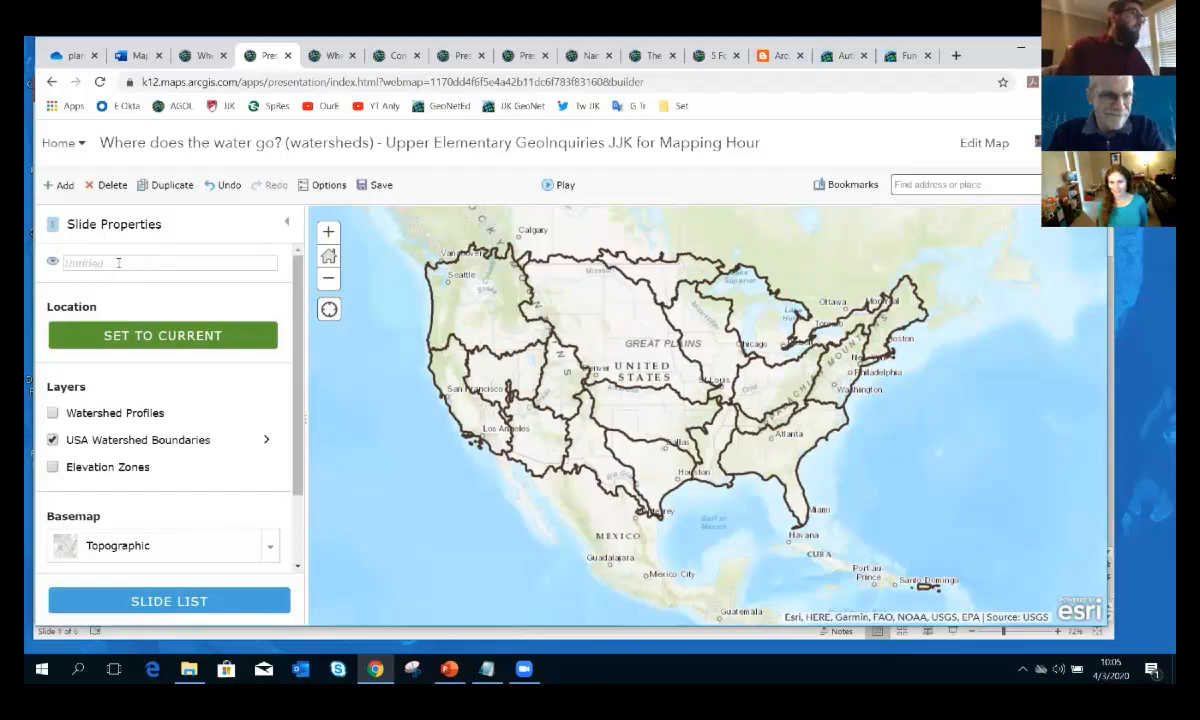
pyautogui.click(118, 262)
pyautogui.write('USA')
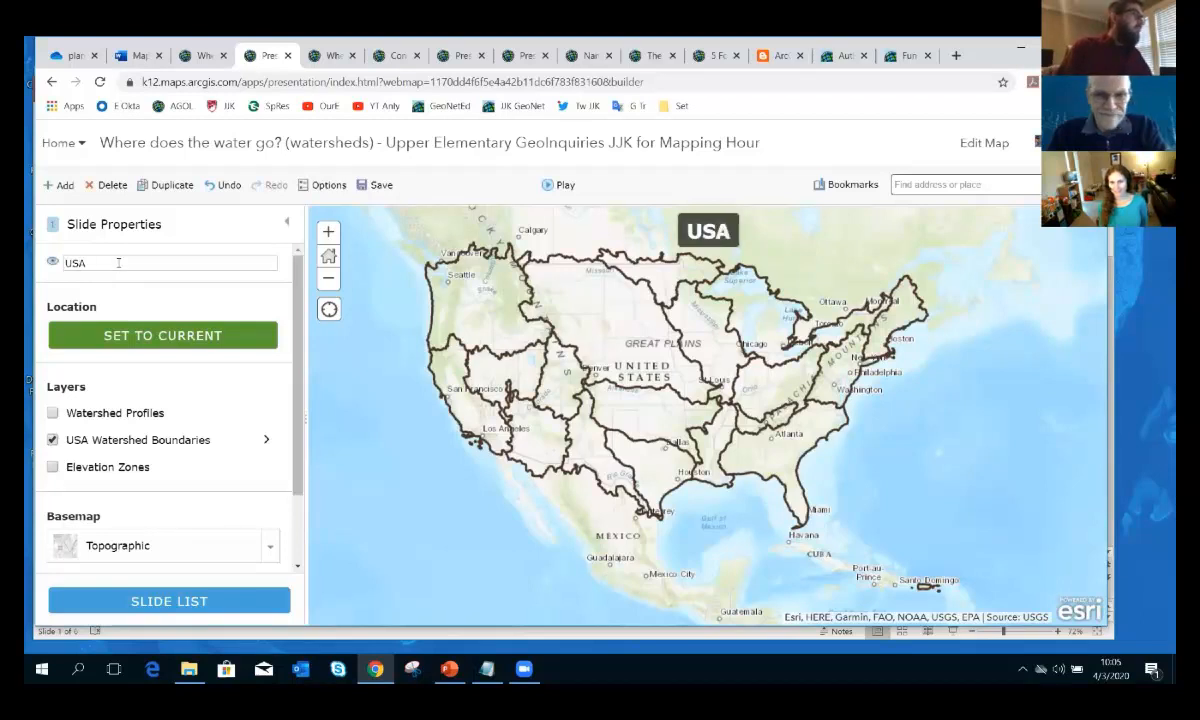
pyautogui.write(' Watershe')
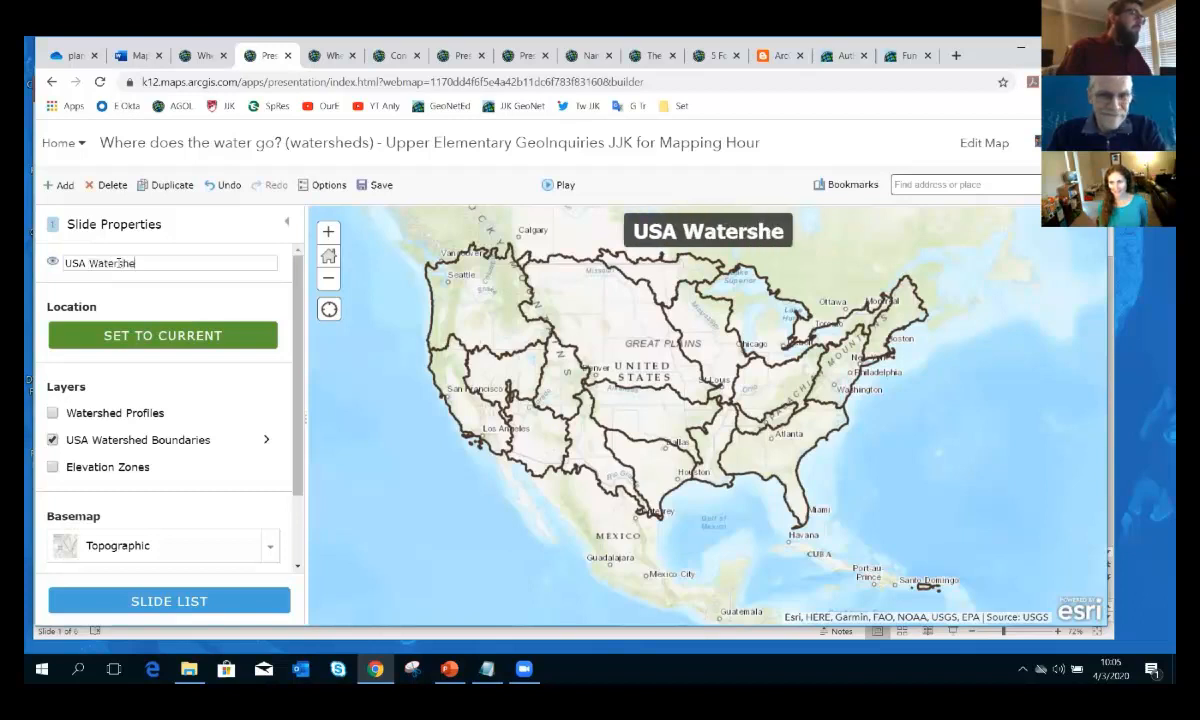
pyautogui.write('ds')
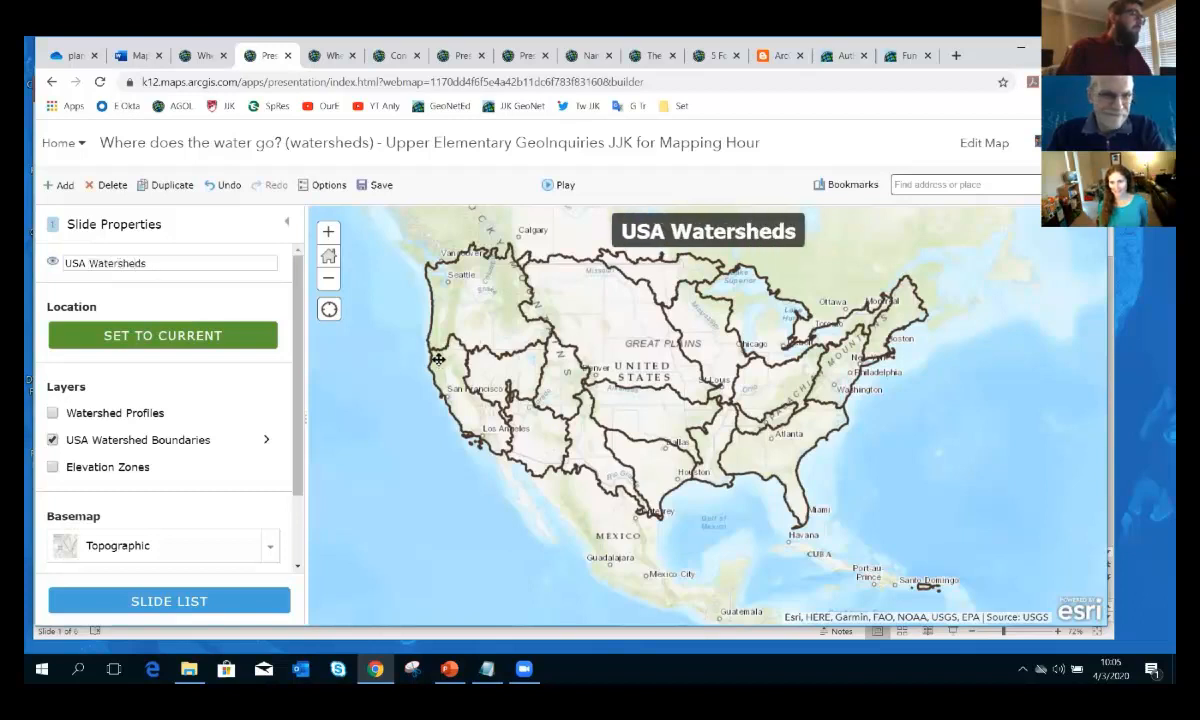
pyautogui.moveTo(411, 341); pyautogui.dragTo(391, 351)
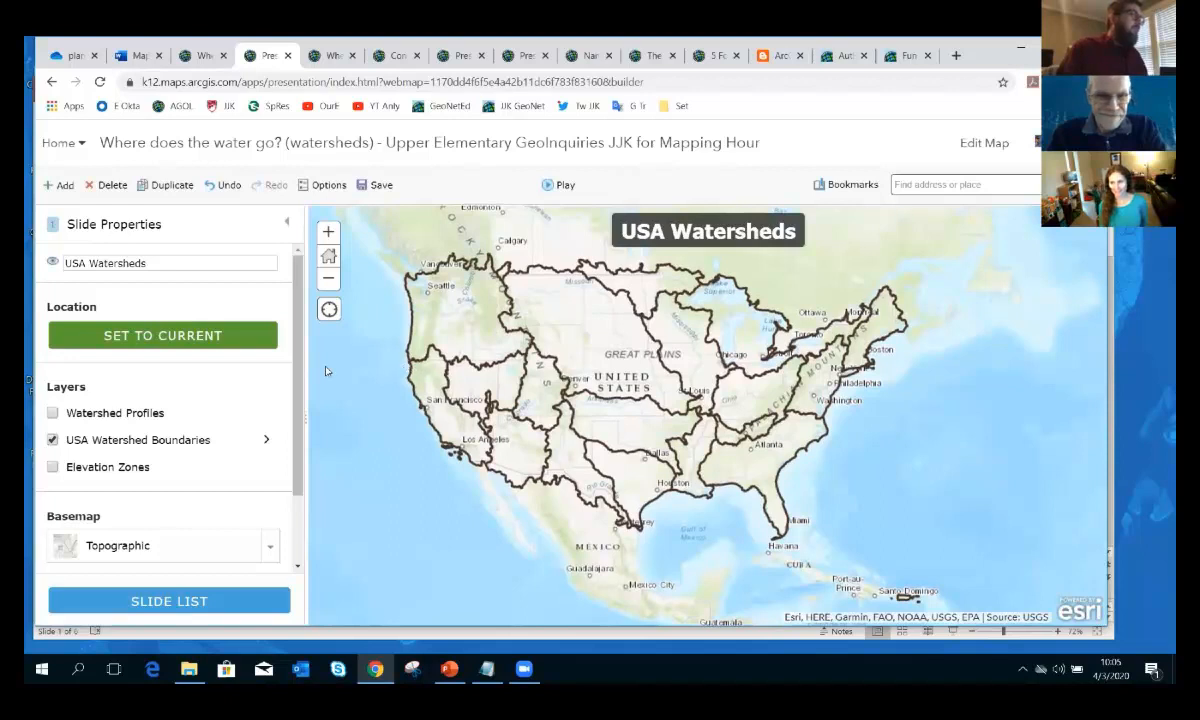
pyautogui.click(189, 338)
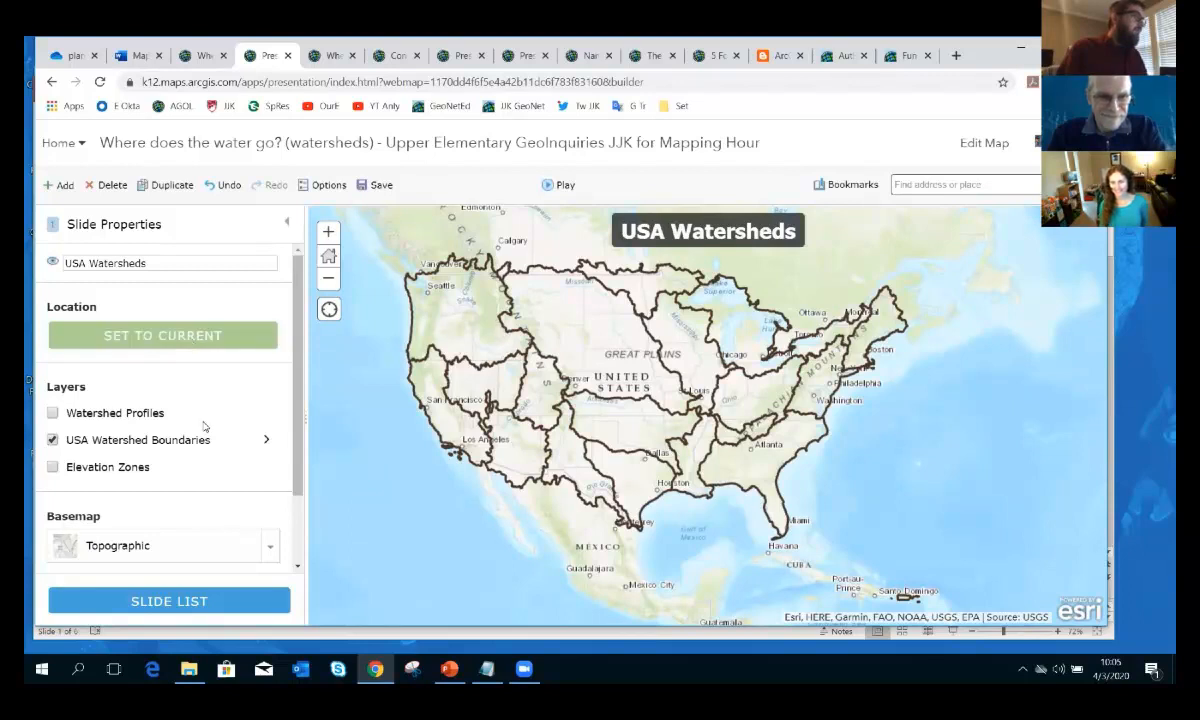
# Add a new slide showing the Elevation Zones layer, with Watershed Profiles left off
pyautogui.click(52, 187)
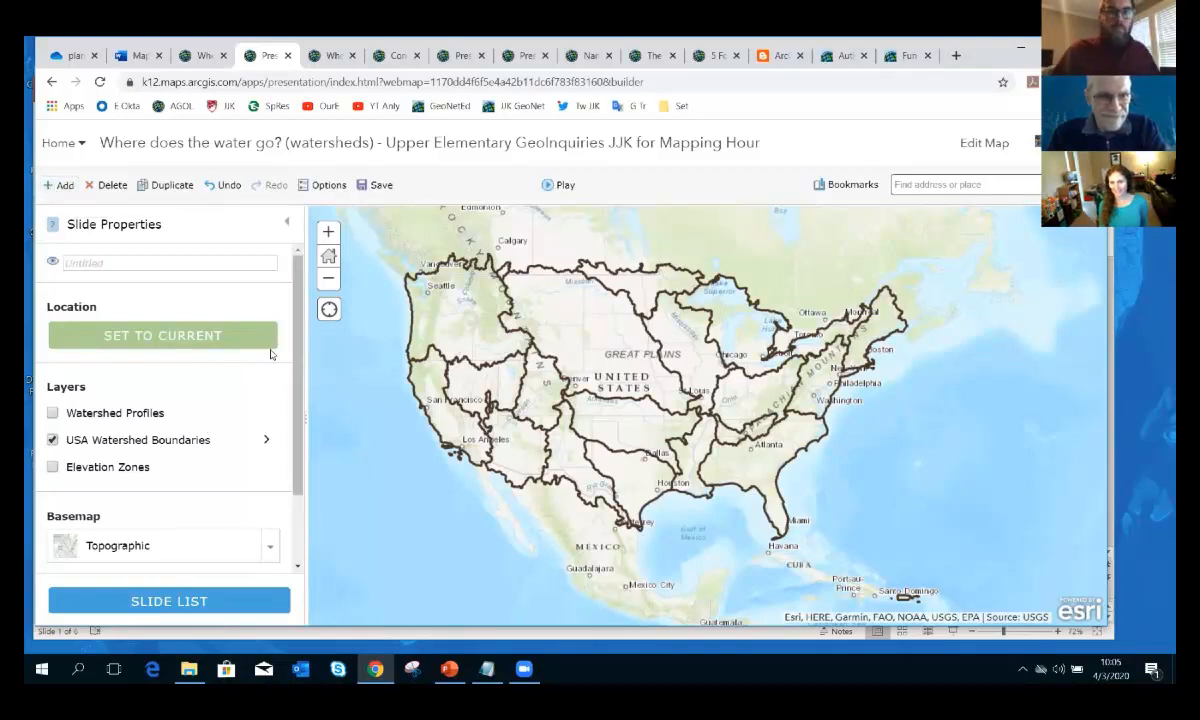
pyautogui.click(53, 413)
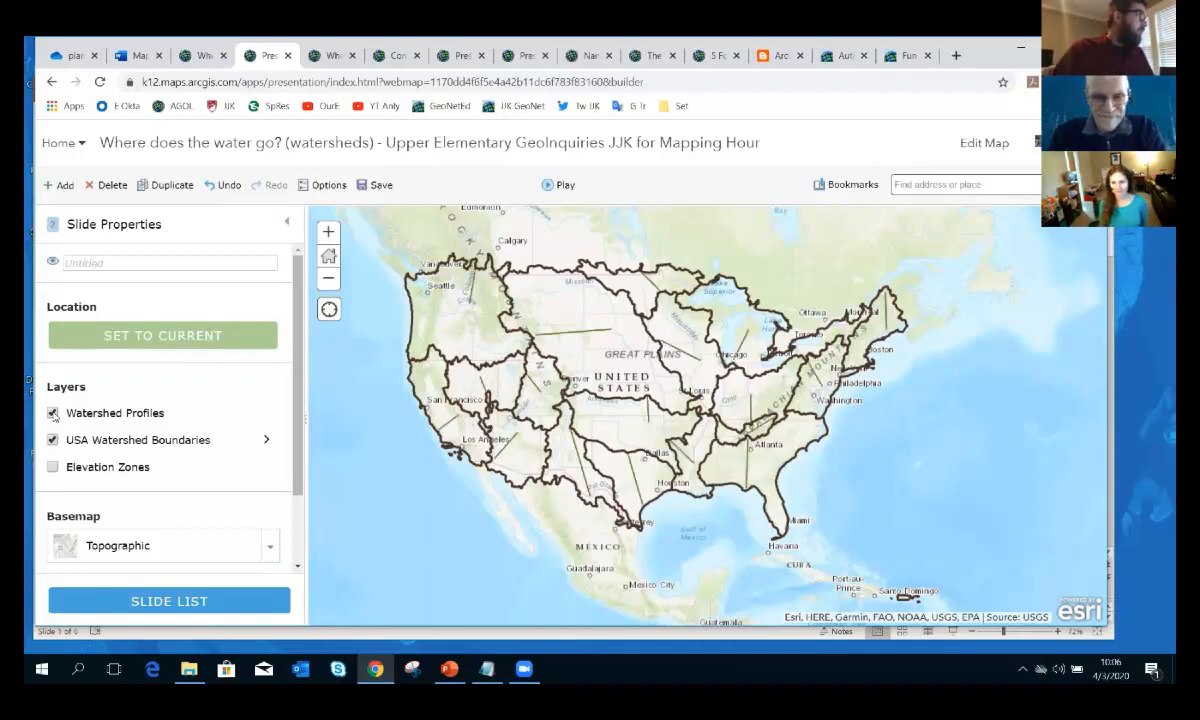
pyautogui.click(53, 413)
pyautogui.click(52, 468)
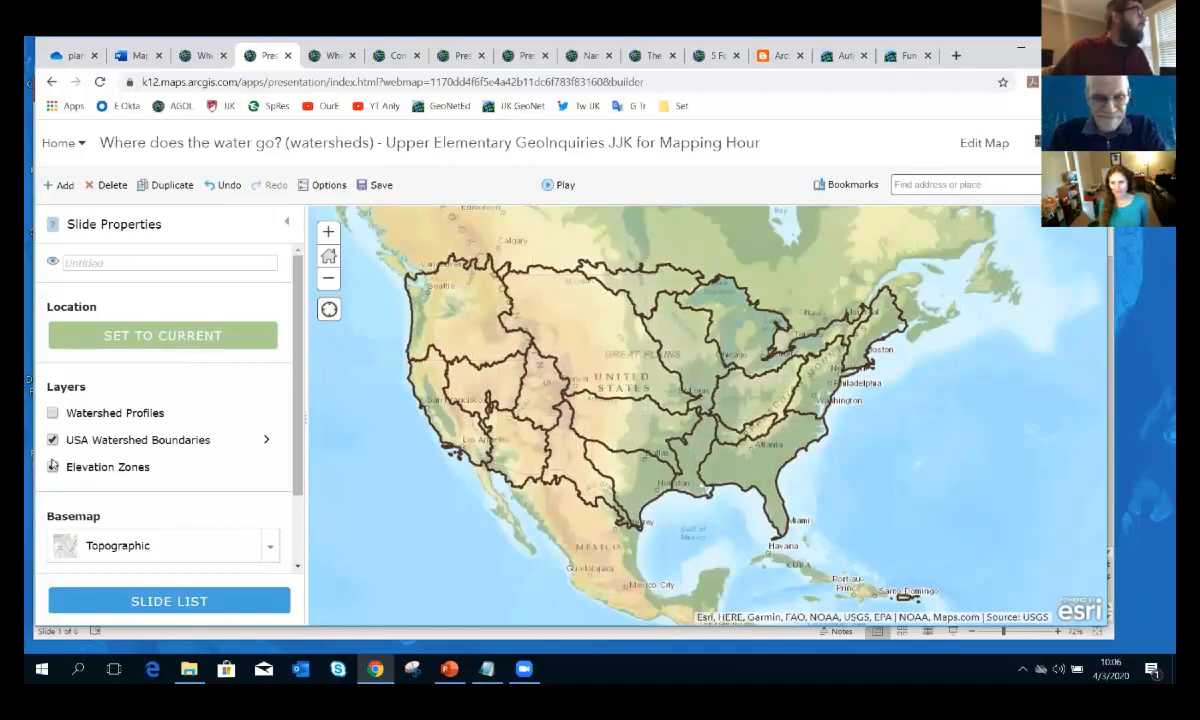
# Title the slide 'USA Watersheds and Elevations' and save the current view as its location
pyautogui.click(120, 264)
pyautogui.write('USA')
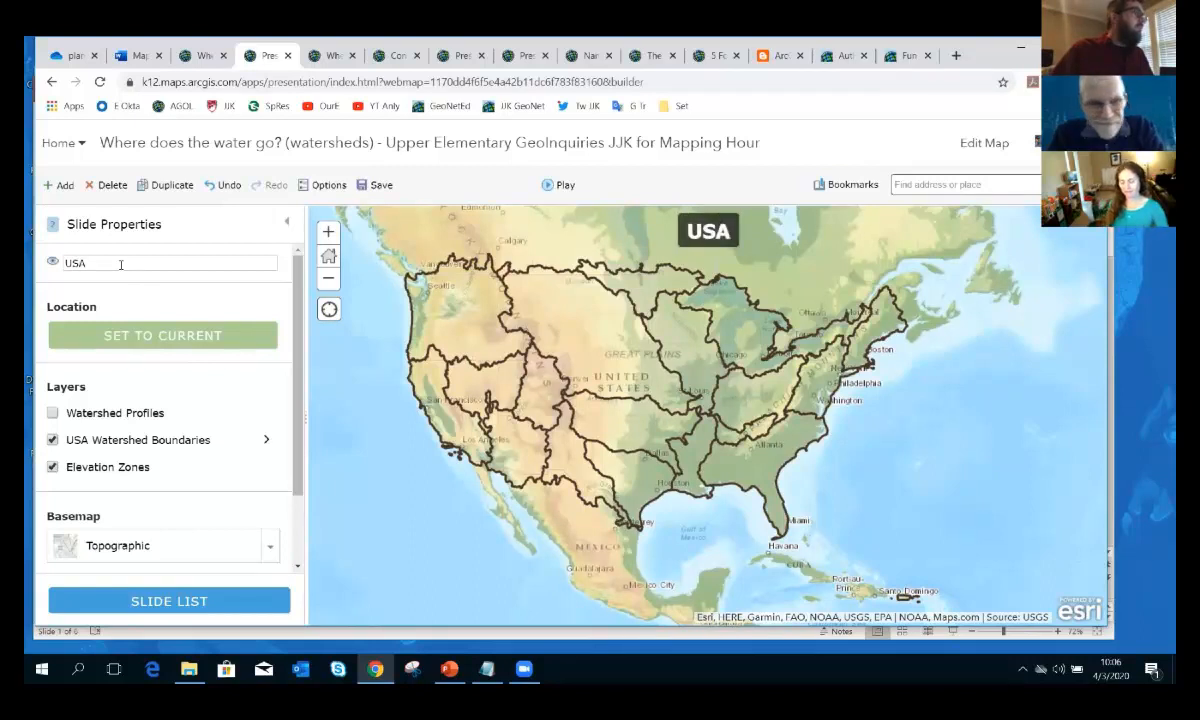
pyautogui.write(' Watersheds an')
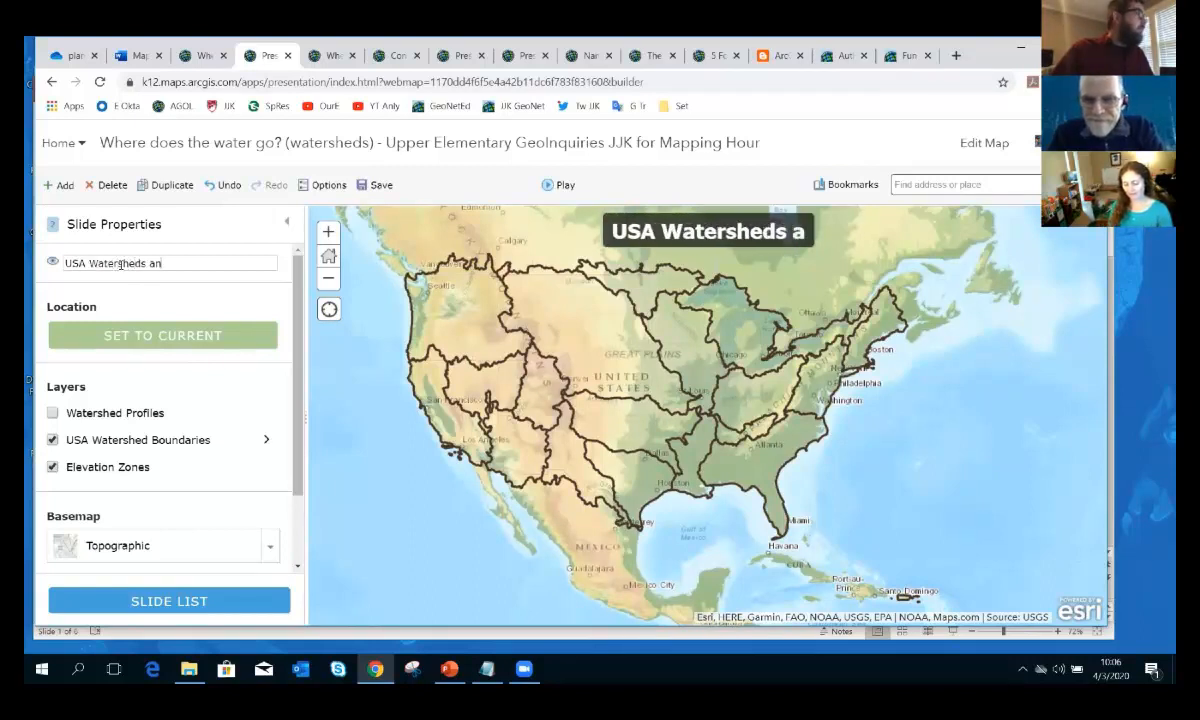
pyautogui.write('d Elevatio')
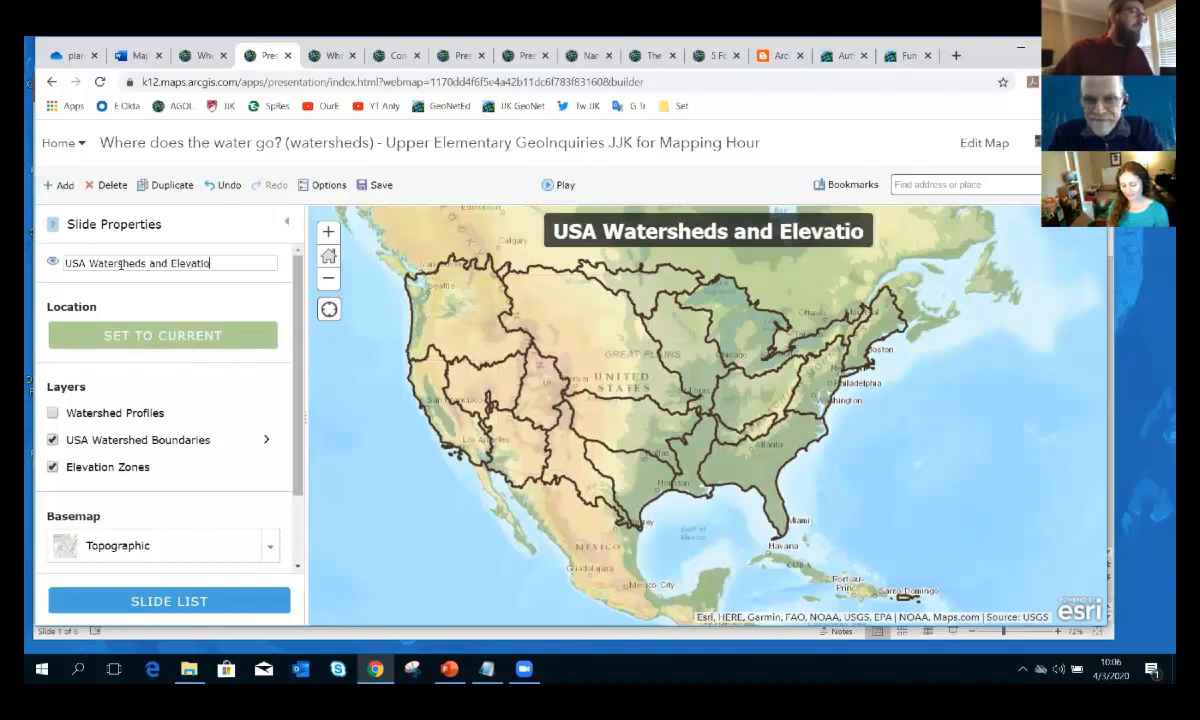
pyautogui.write('ns')
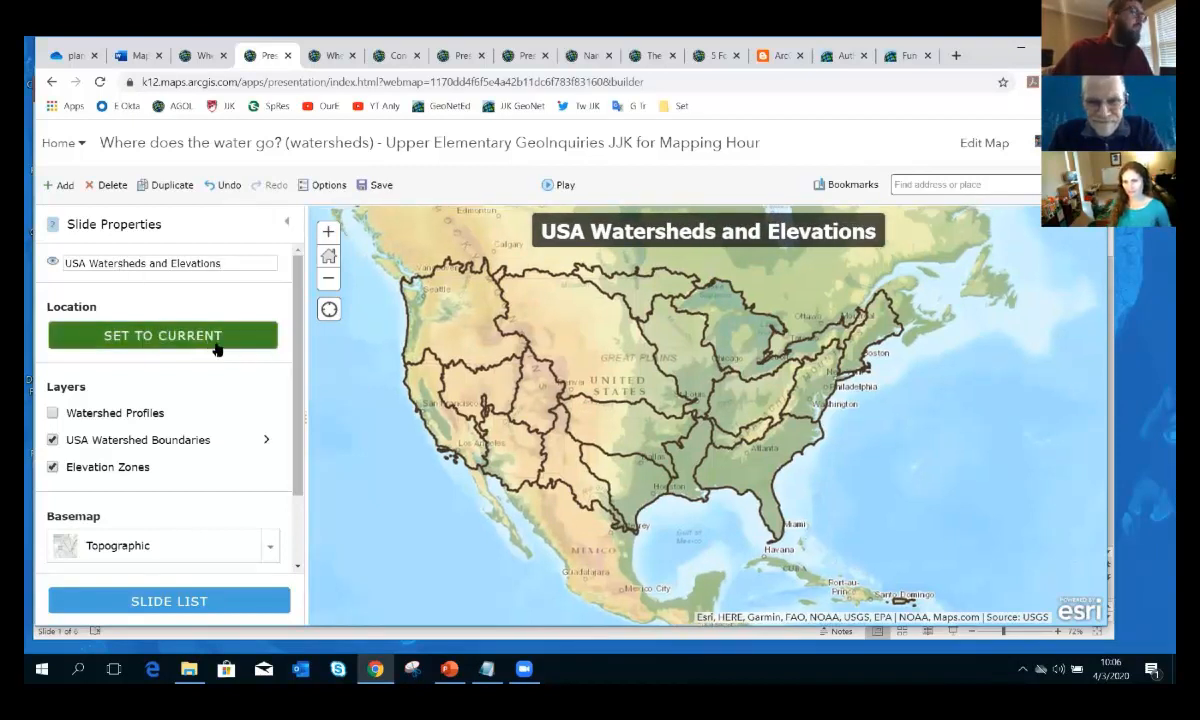
pyautogui.click(216, 347)
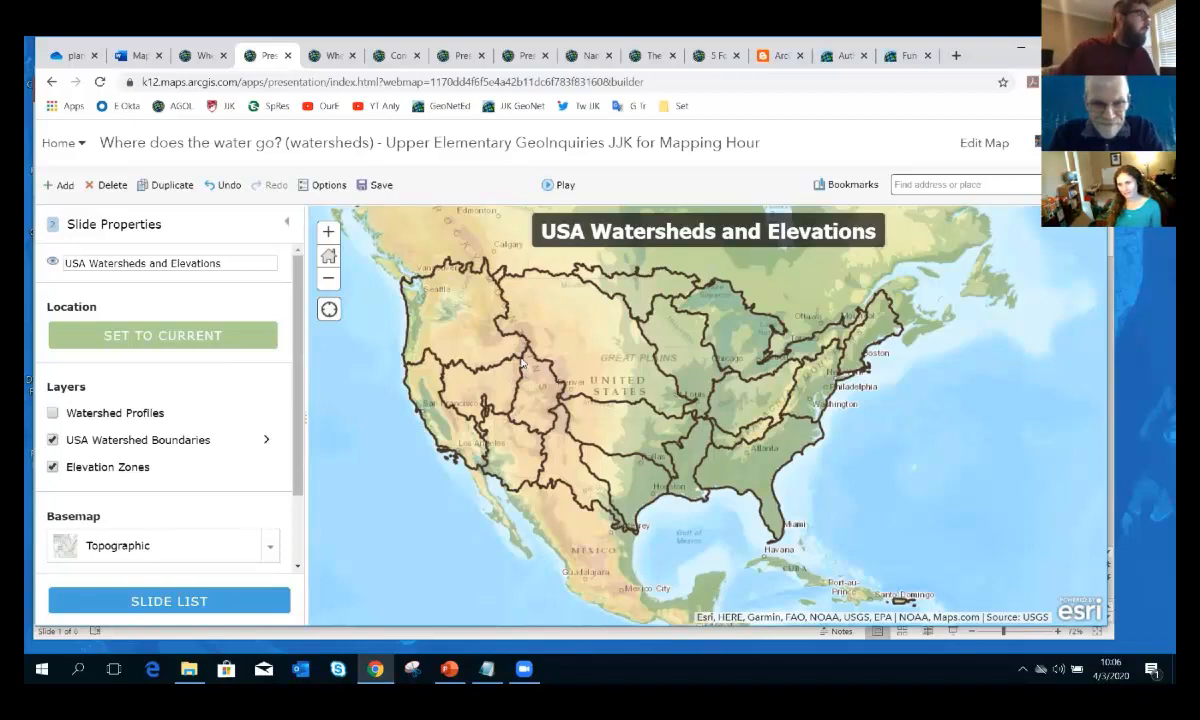
# Zoom into the Colorado Rockies, retitle the slide 'Colorado Watersheds', and set its location
pyautogui.keyDown('shift'); pyautogui.moveTo(484, 331); pyautogui.dragTo(602, 419); pyautogui.keyUp('shift')
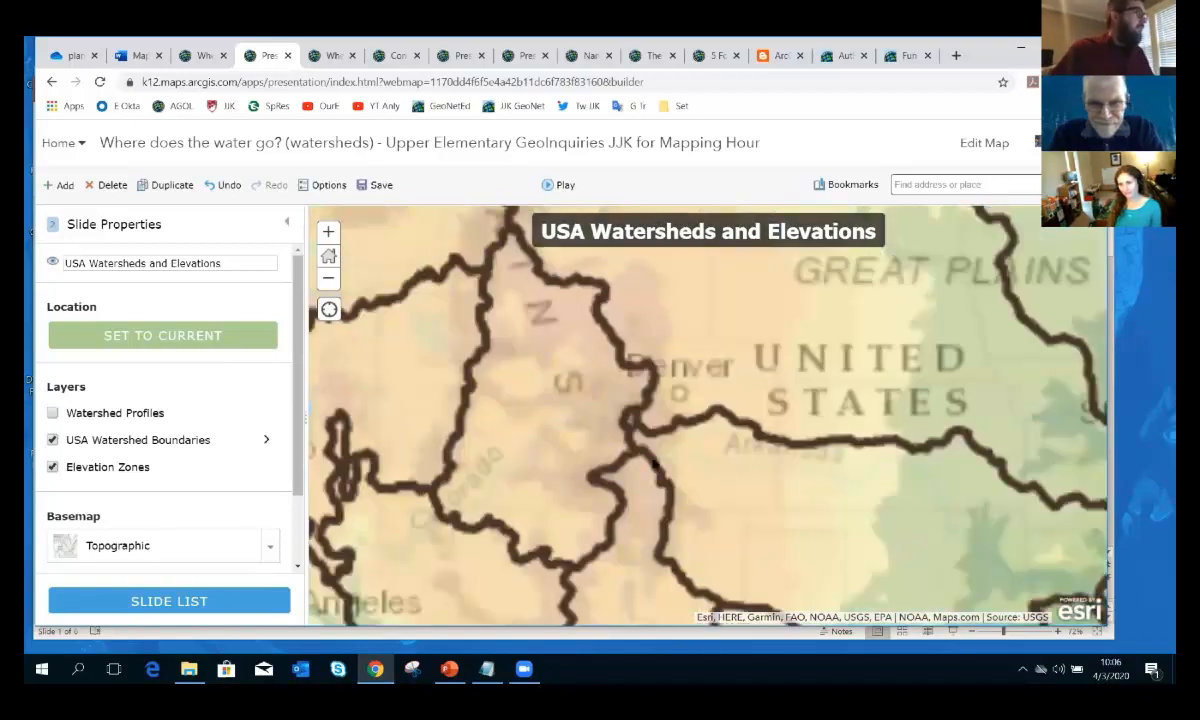
pyautogui.keyDown('shift'); pyautogui.moveTo(532, 331); pyautogui.dragTo(712, 491); pyautogui.keyUp('shift')
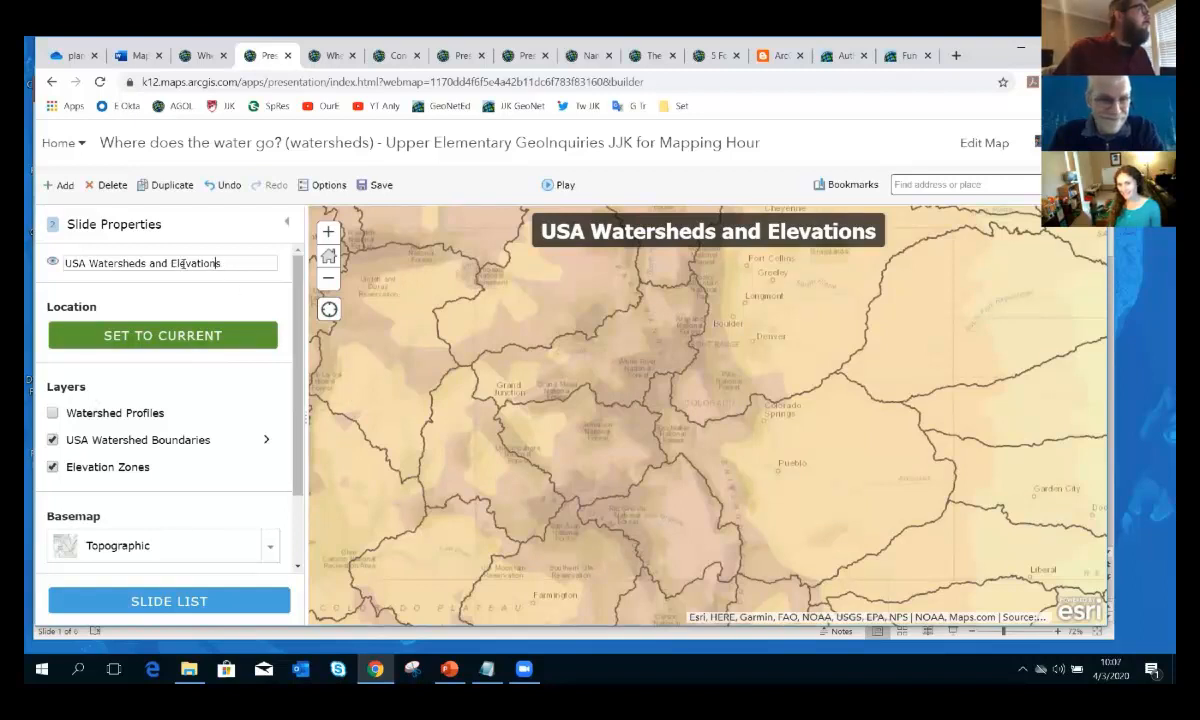
pyautogui.moveTo(230, 265); pyautogui.dragTo(40, 266)
pyautogui.write('Colorado')
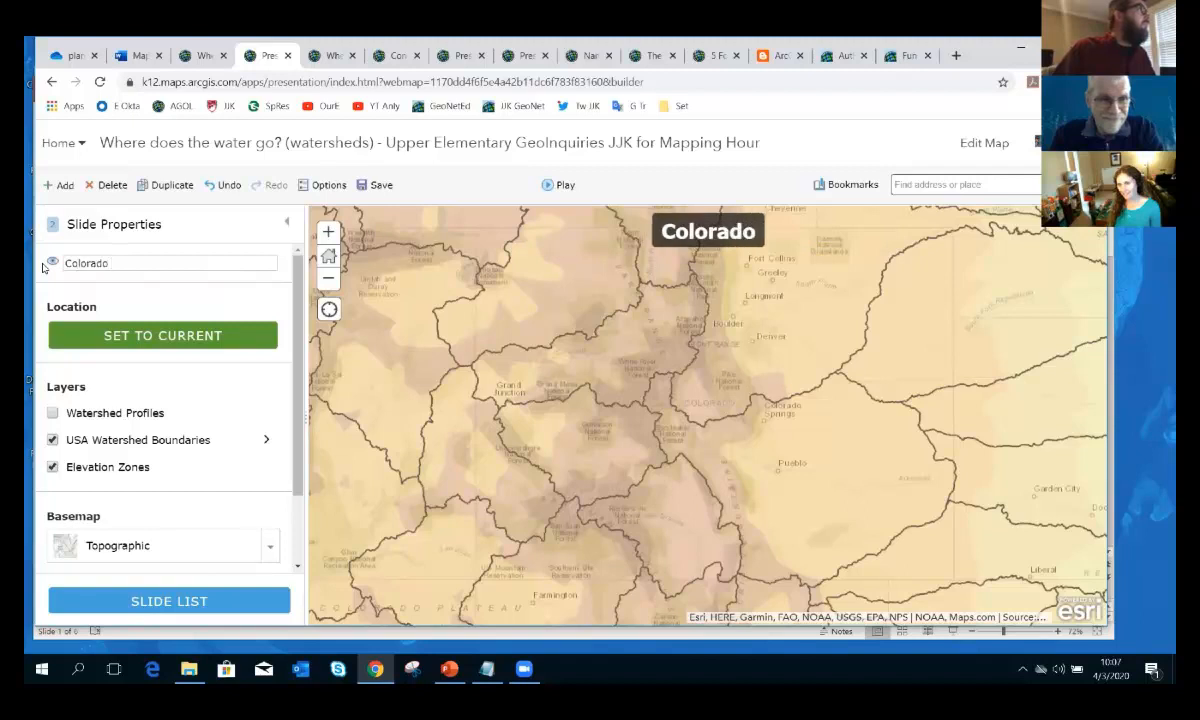
pyautogui.write(' Watersheds')
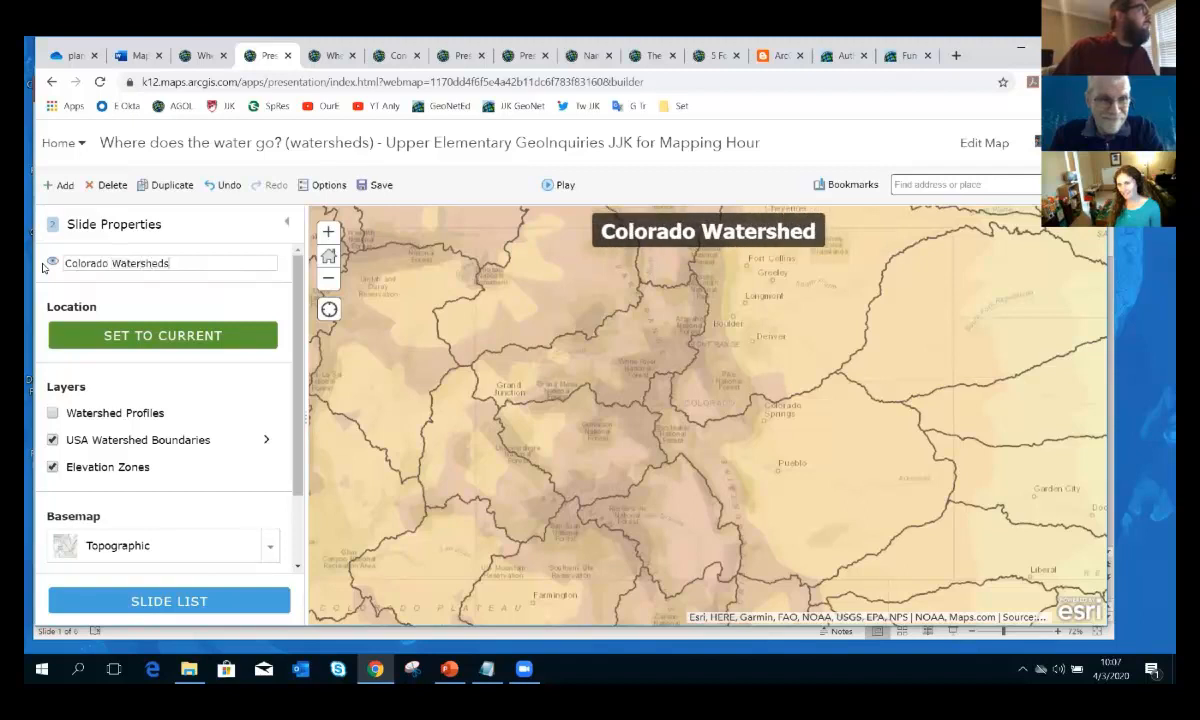
pyautogui.click(123, 340)
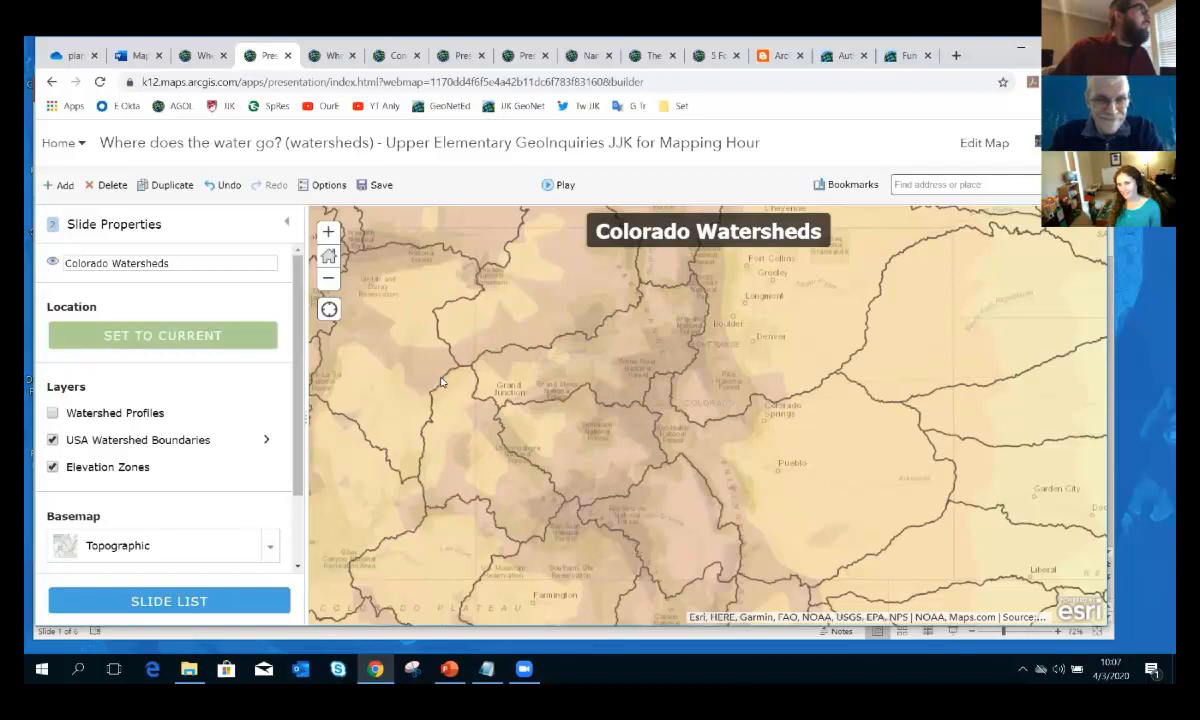
# Search the map for 'denver co' to jump to Denver, Colorado
pyautogui.click(267, 548)
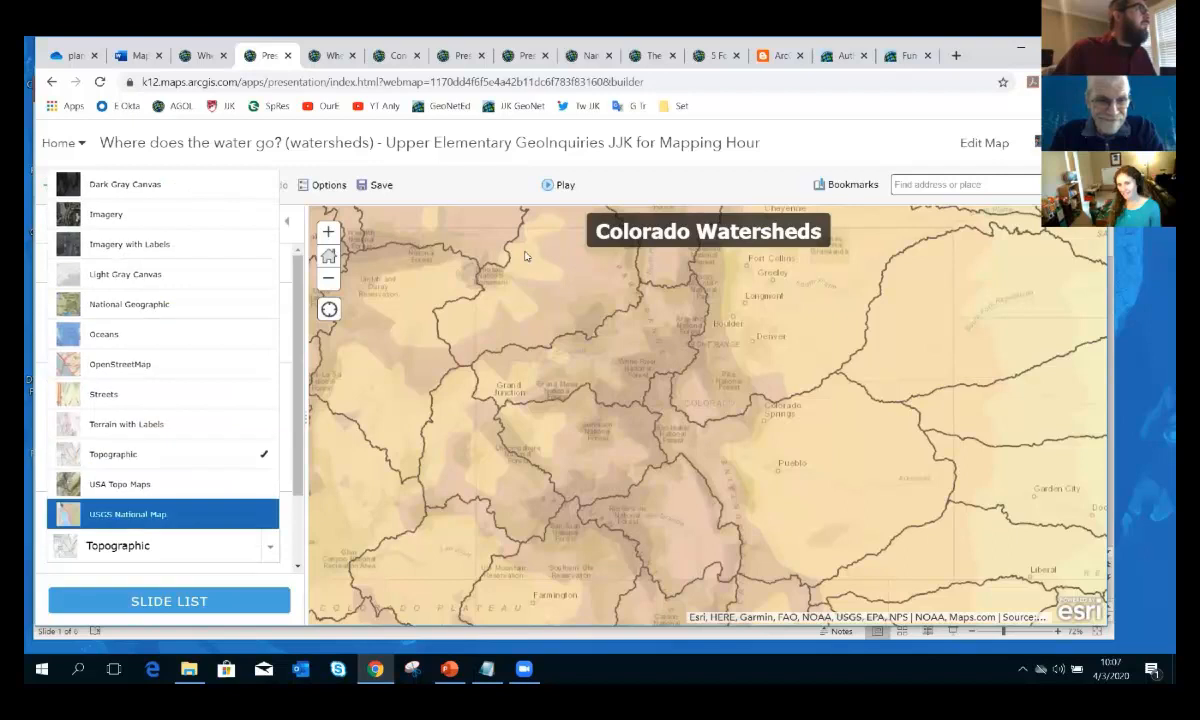
pyautogui.click(913, 185)
pyautogui.write('denver co')
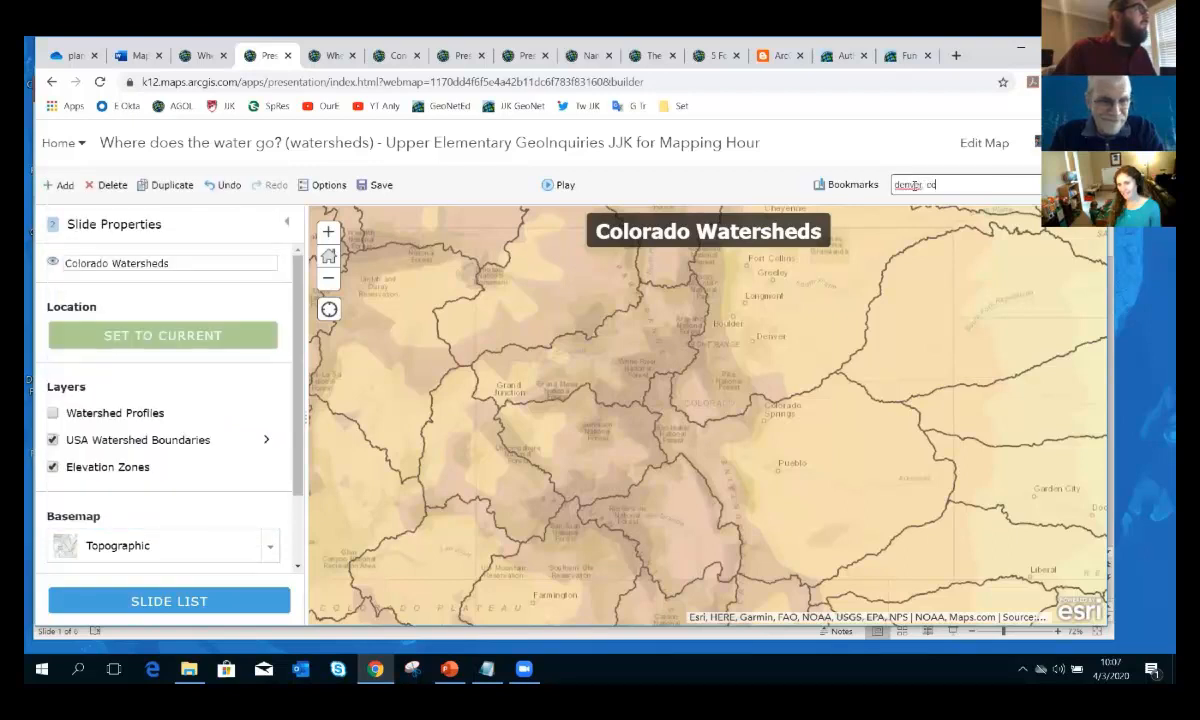
pyautogui.press('Return')
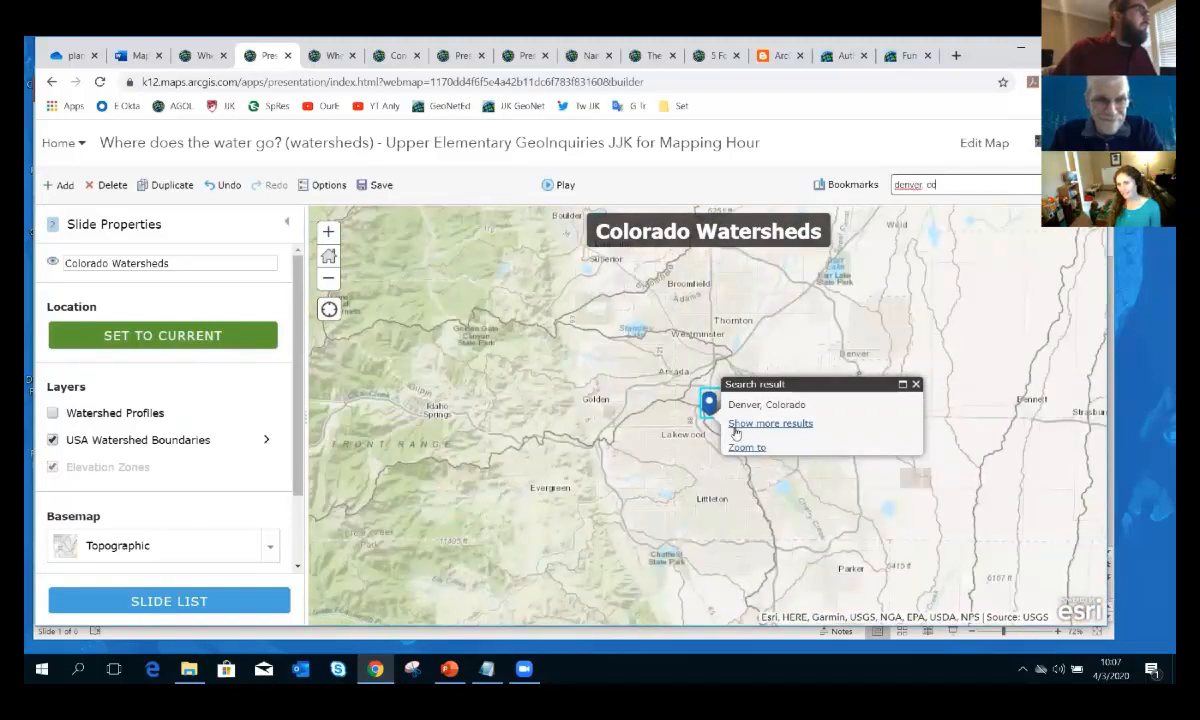
# Adjust the view around Denver and open the South Platte drainage-basin popup there
pyautogui.moveTo(644, 423); pyautogui.dragTo(552, 403)
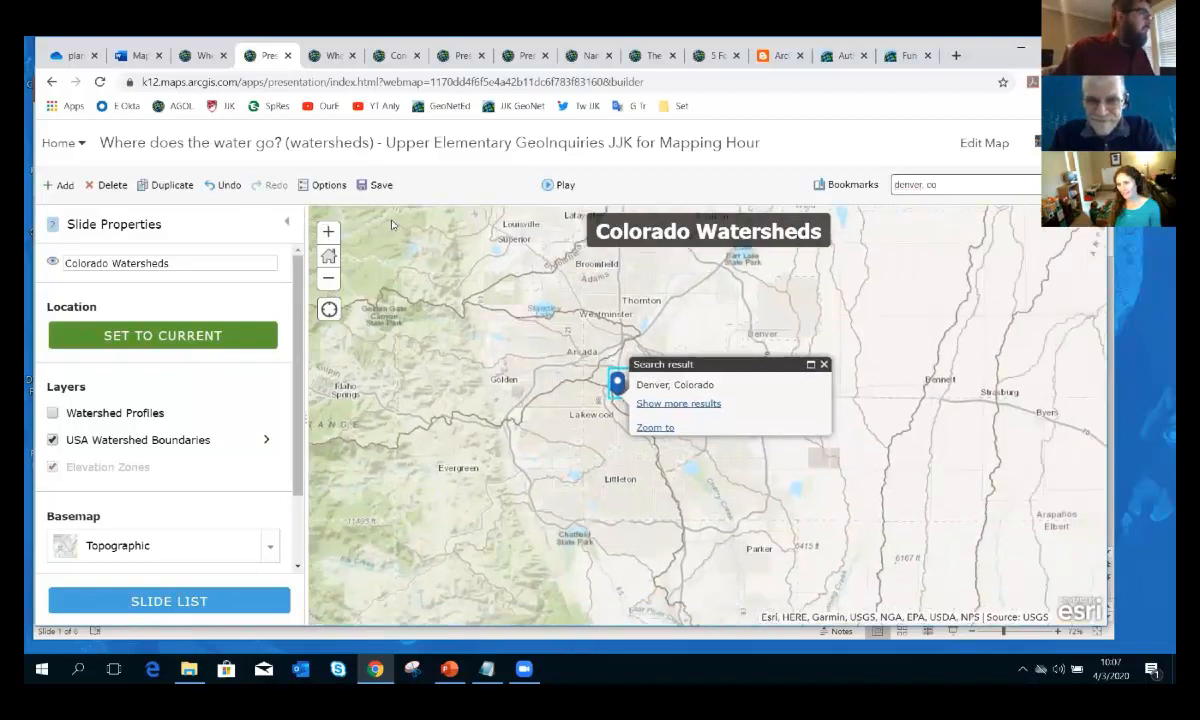
pyautogui.moveTo(571, 372); pyautogui.dragTo(626, 397)
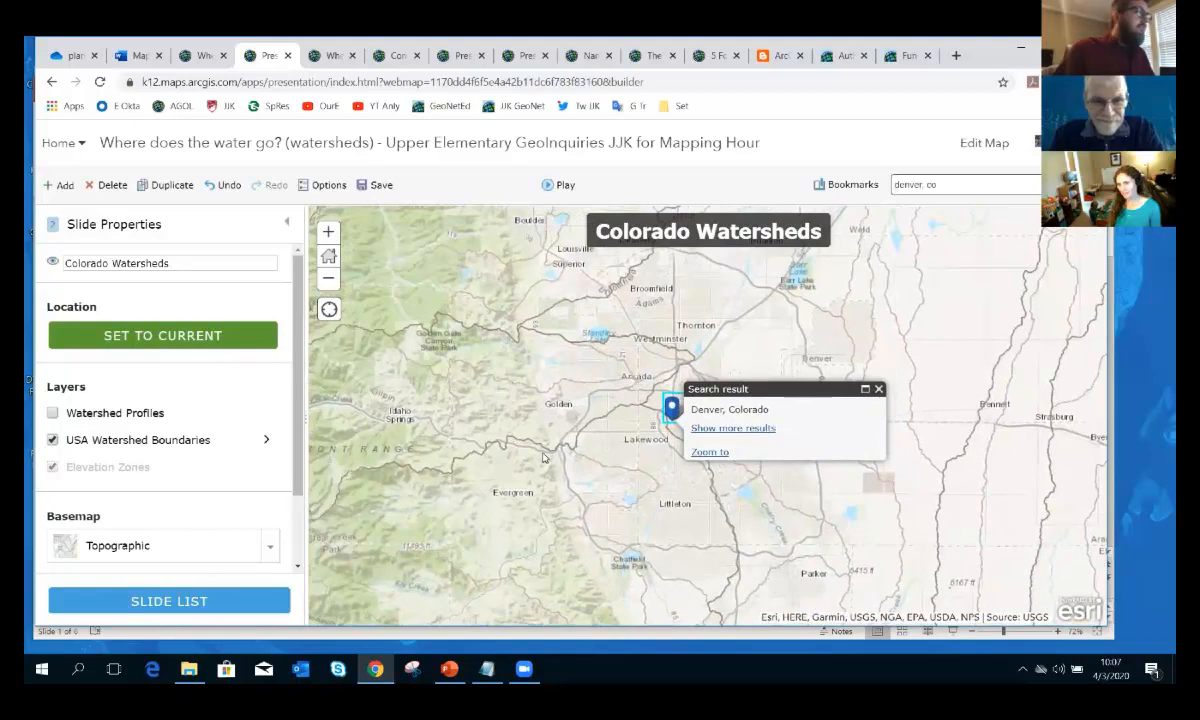
pyautogui.moveTo(412, 433); pyautogui.dragTo(434, 445)
pyautogui.scroll(-1, 434, 445)
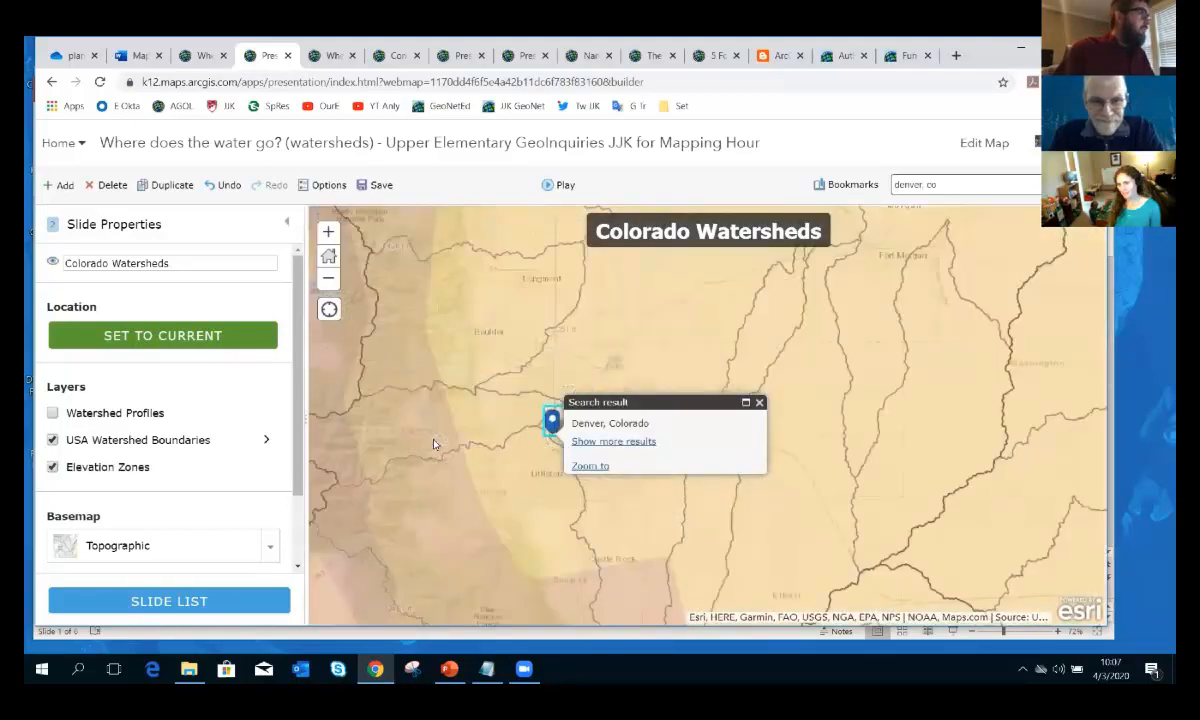
pyautogui.scroll(2, 434, 445)
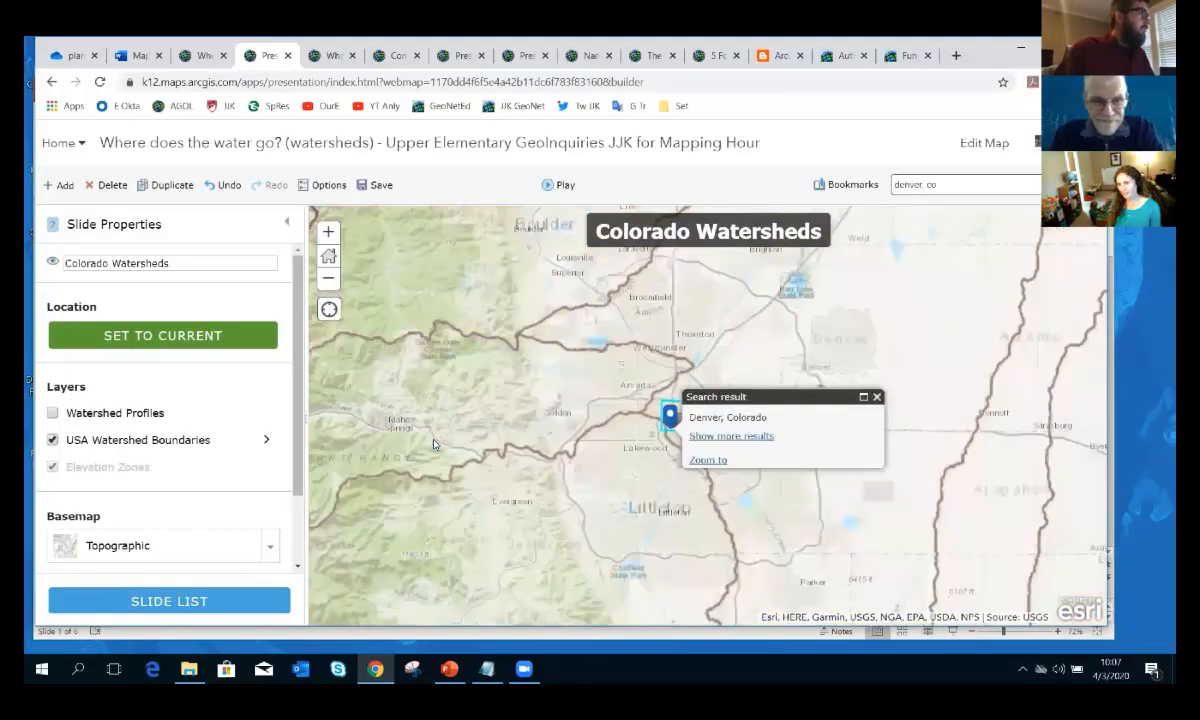
pyautogui.scroll(1, 434, 445)
pyautogui.scroll(-1, 522, 440)
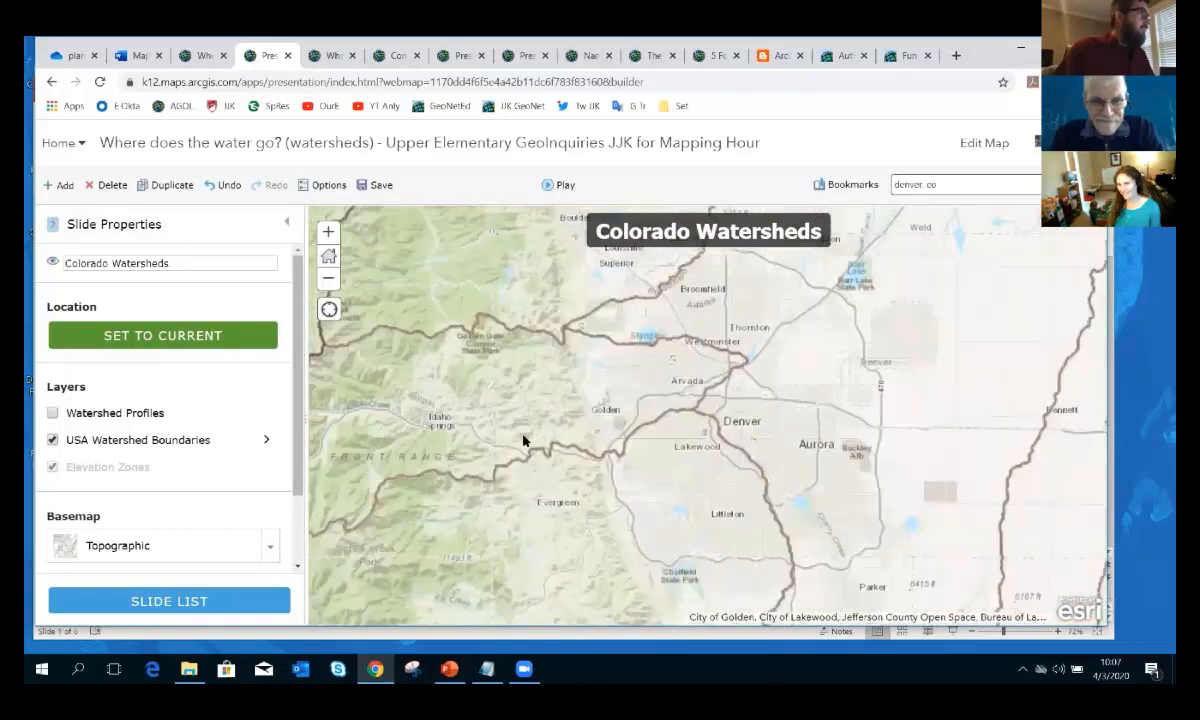
pyautogui.scroll(-1, 522, 440)
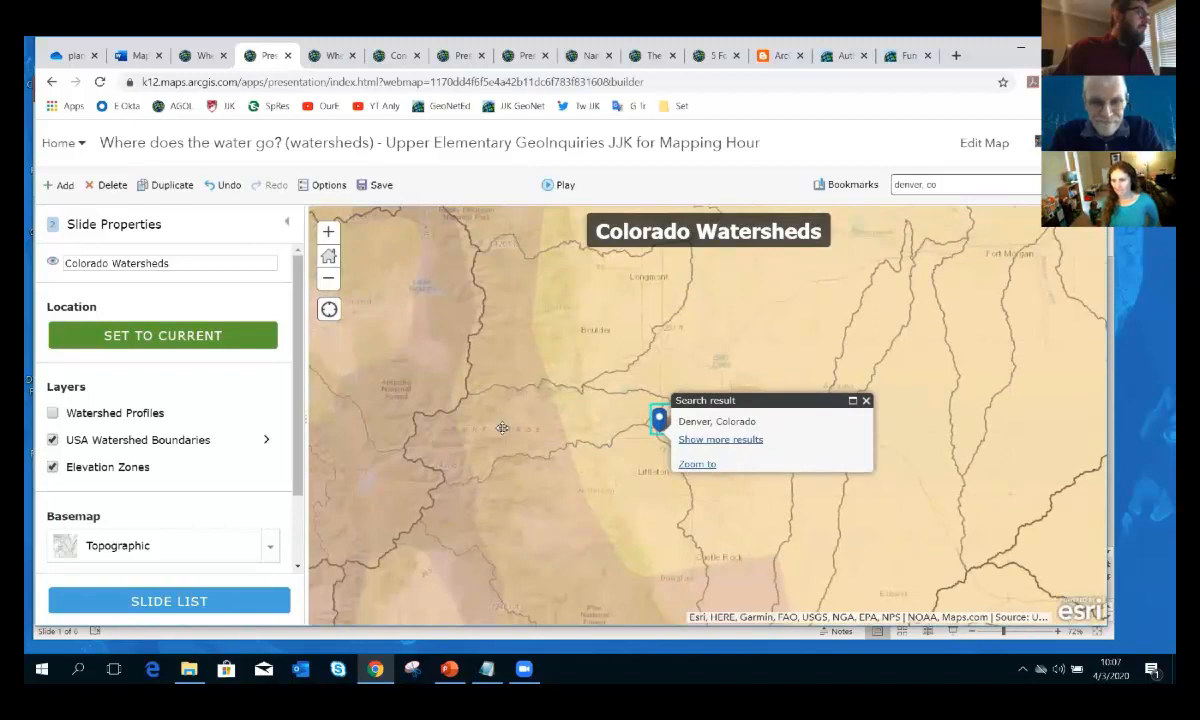
pyautogui.moveTo(520, 433); pyautogui.dragTo(552, 432)
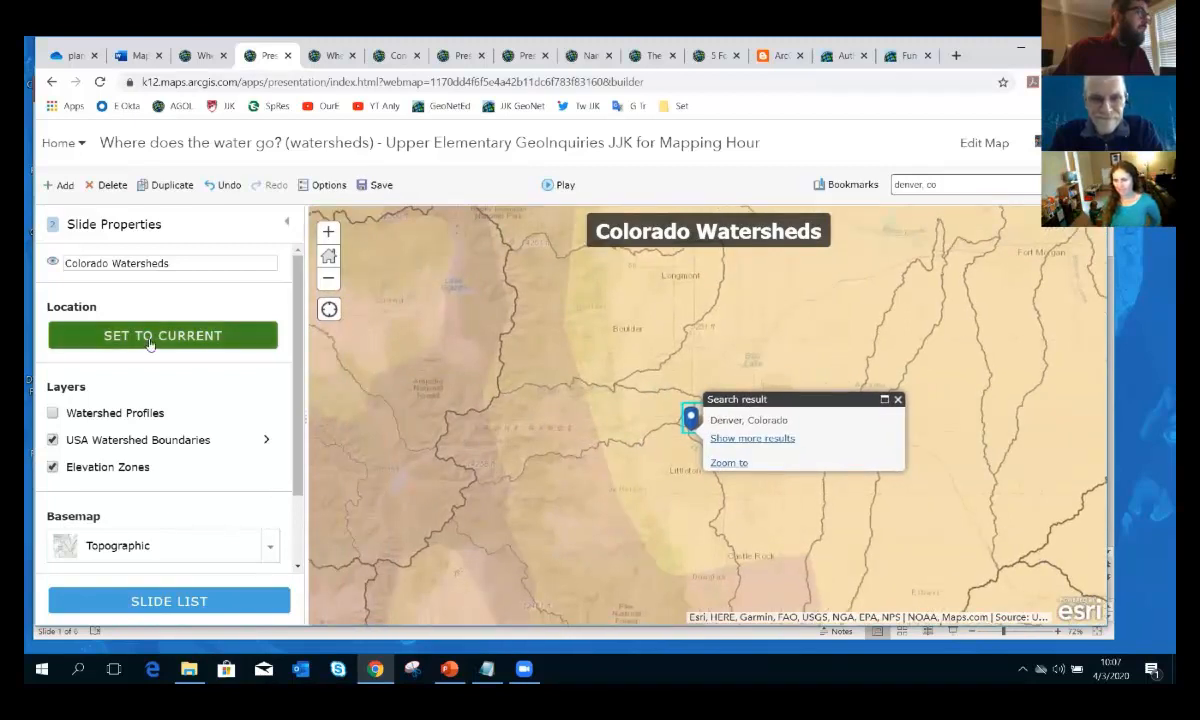
pyautogui.click(552, 432)
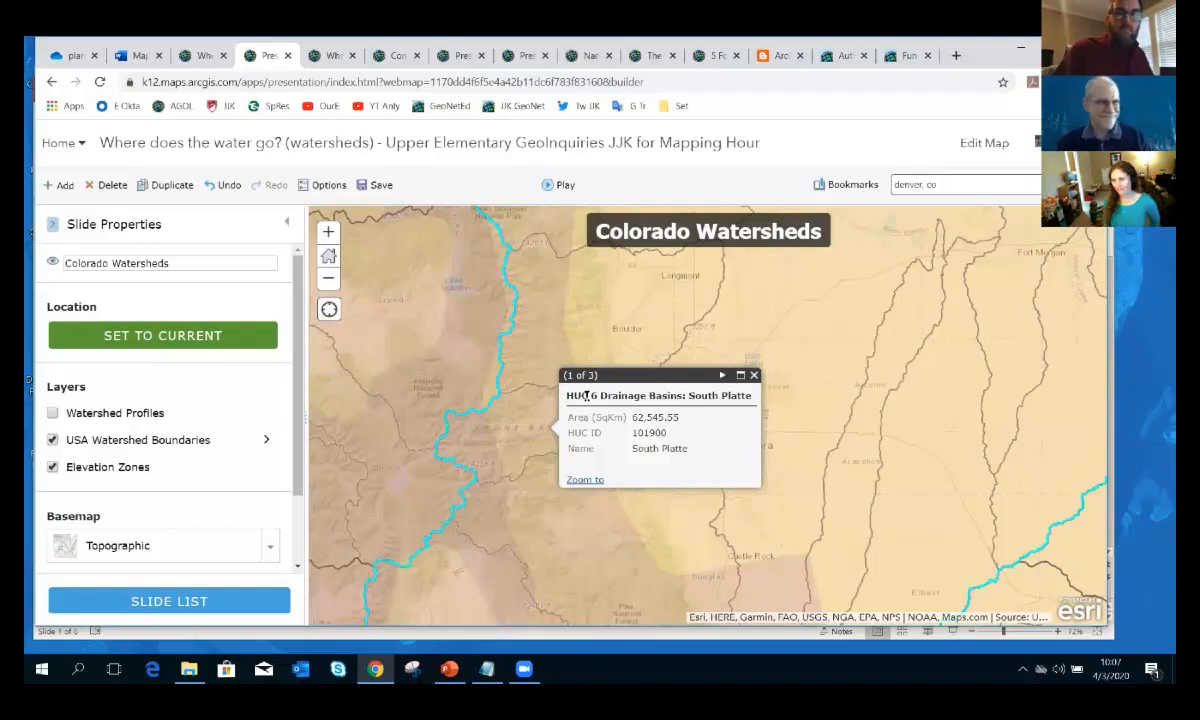
# Page through the popup features and return to the South Platte basin details
pyautogui.click(722, 376)
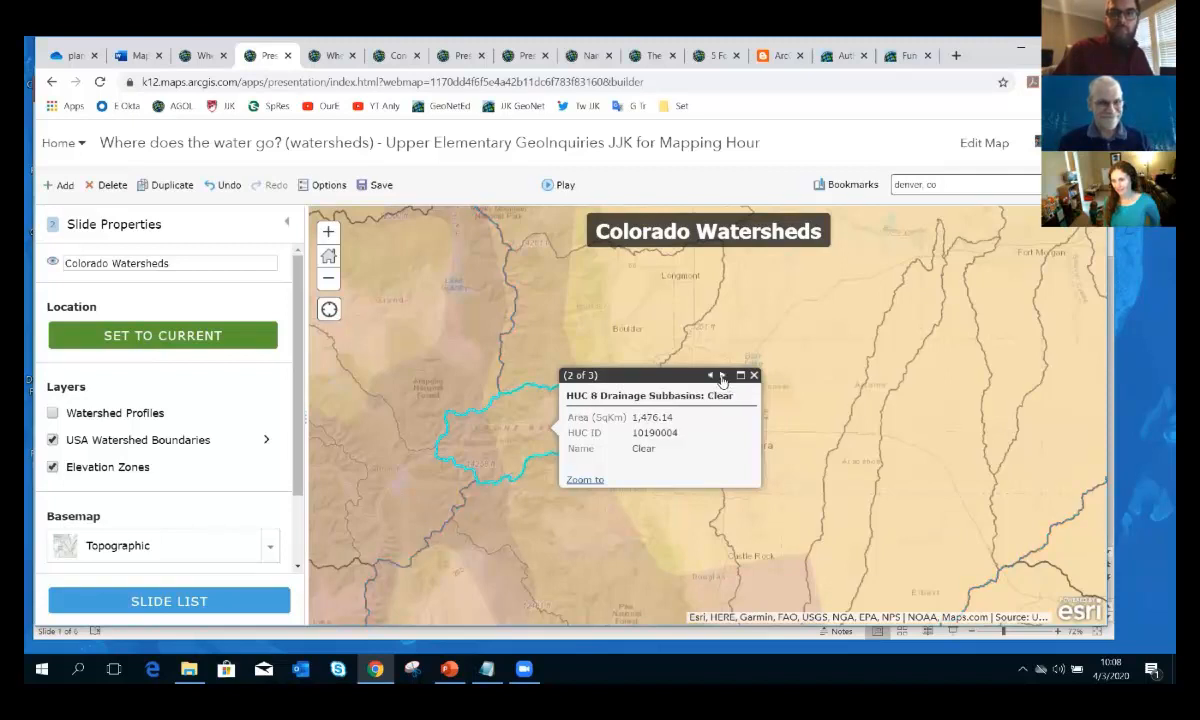
pyautogui.click(722, 376)
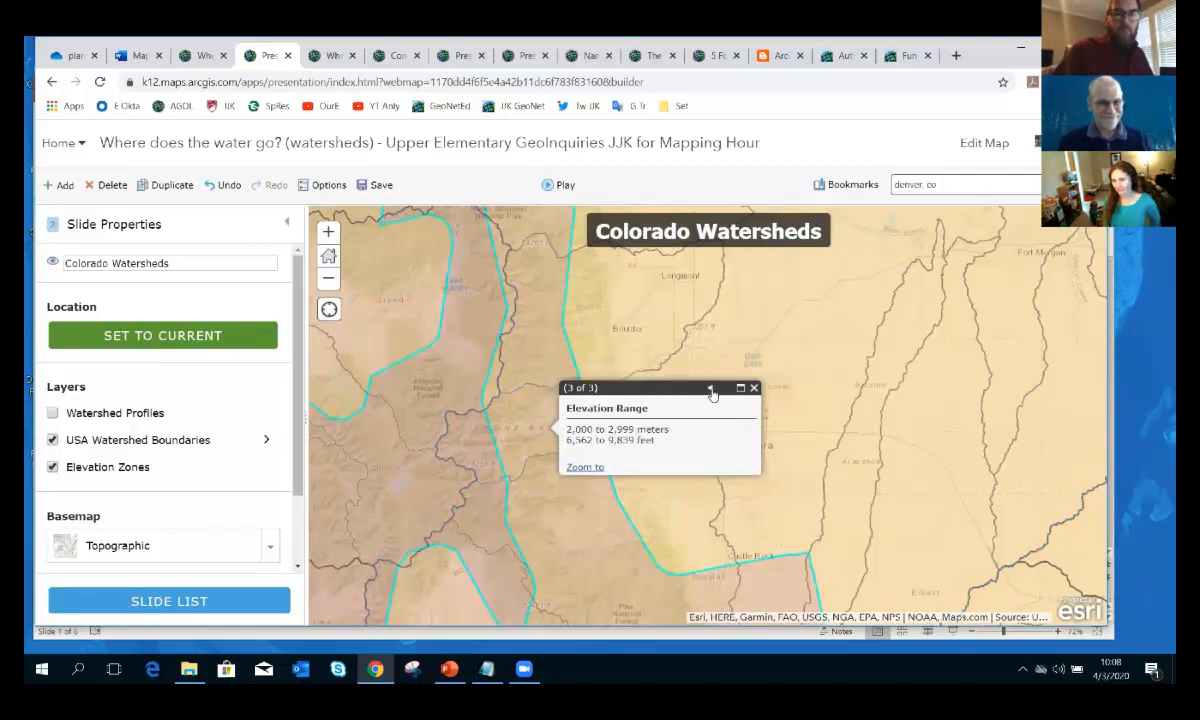
pyautogui.click(711, 389)
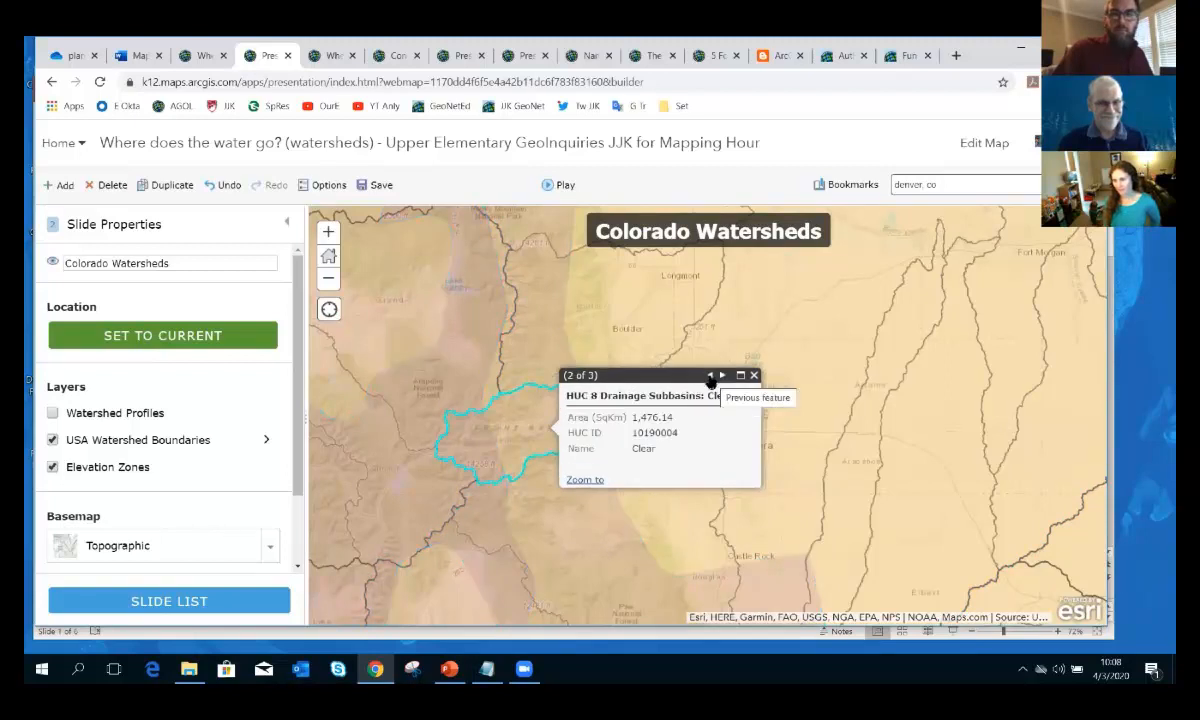
pyautogui.click(711, 377)
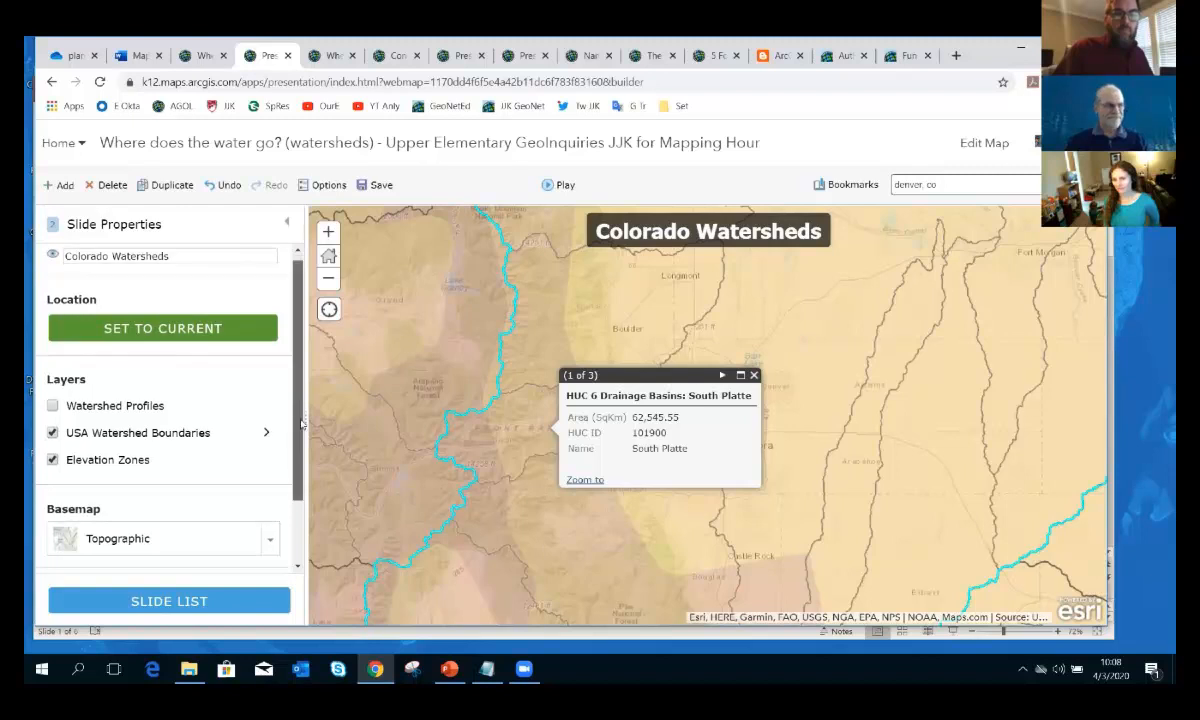
pyautogui.scroll(-2, 295, 400)
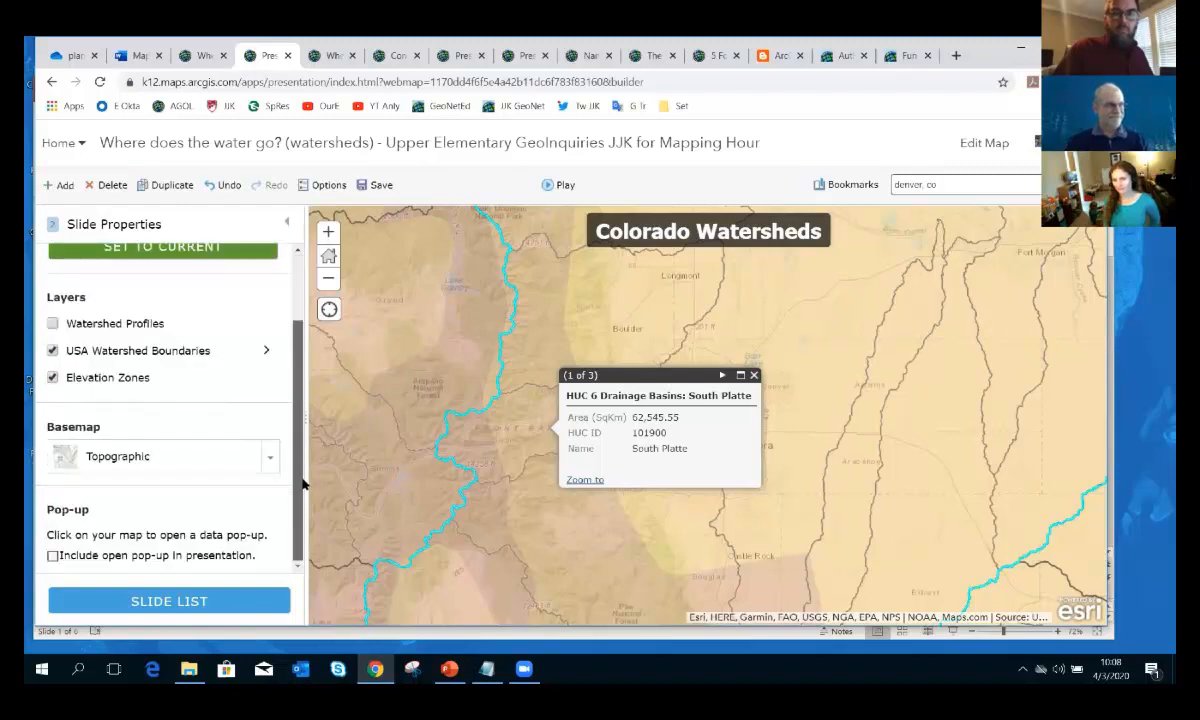
# Include the open popup in the slide, set the current view as location, and save
pyautogui.click(52, 556)
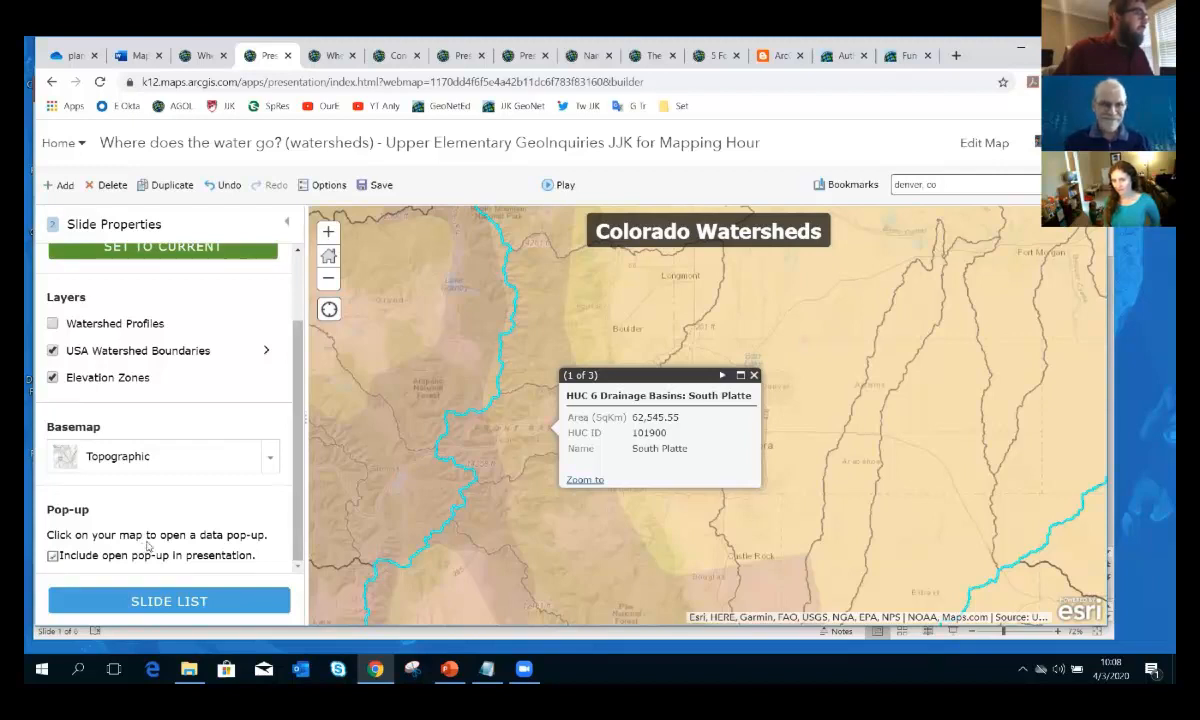
pyautogui.click(164, 248)
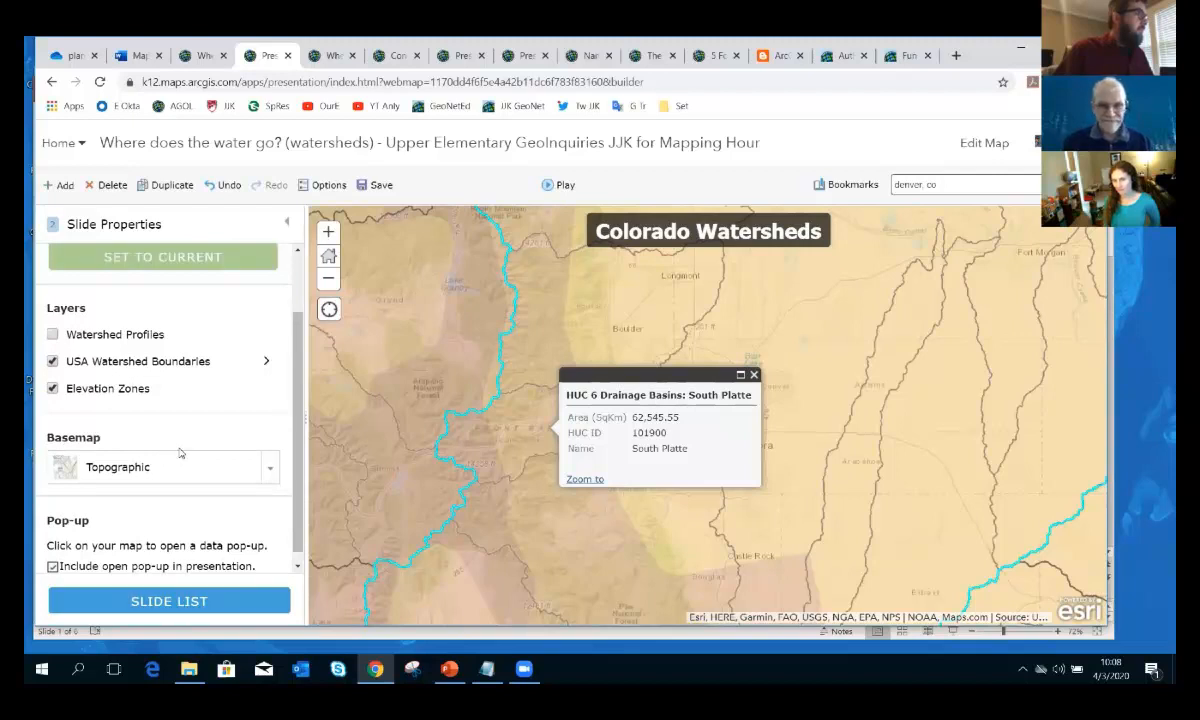
pyautogui.click(376, 186)
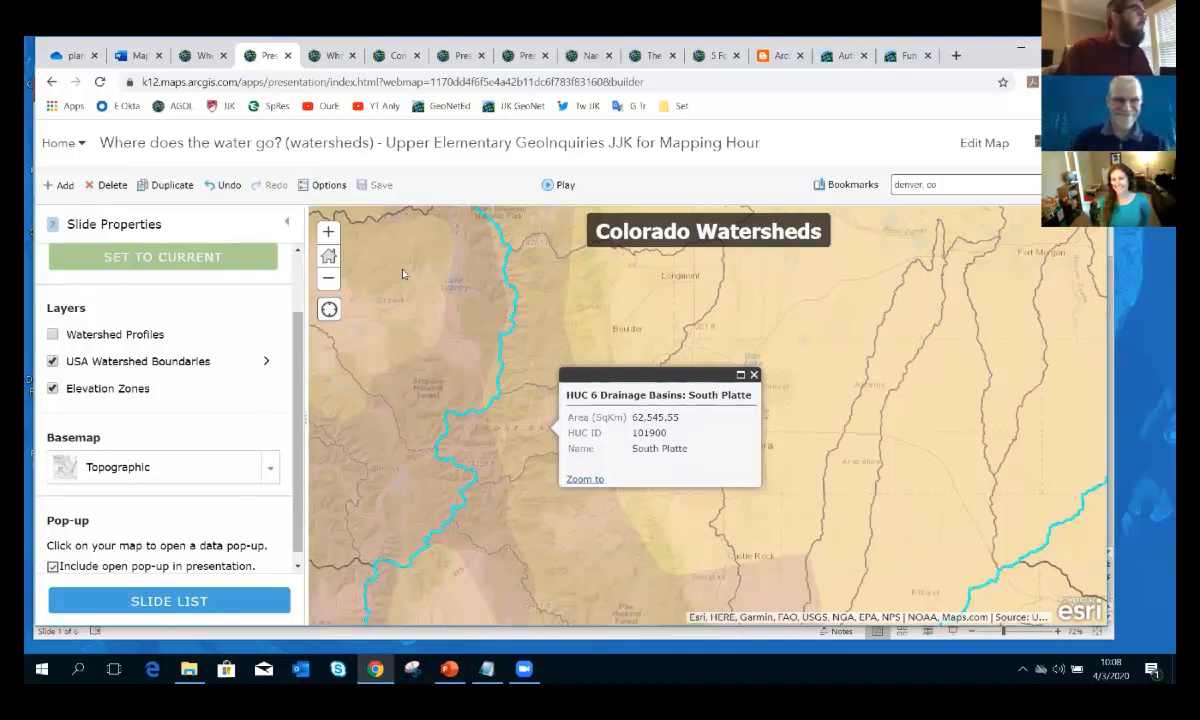
# Play the presentation, moving between the USA and Colorado Watersheds slides, then return to the builder
pyautogui.click(547, 185)
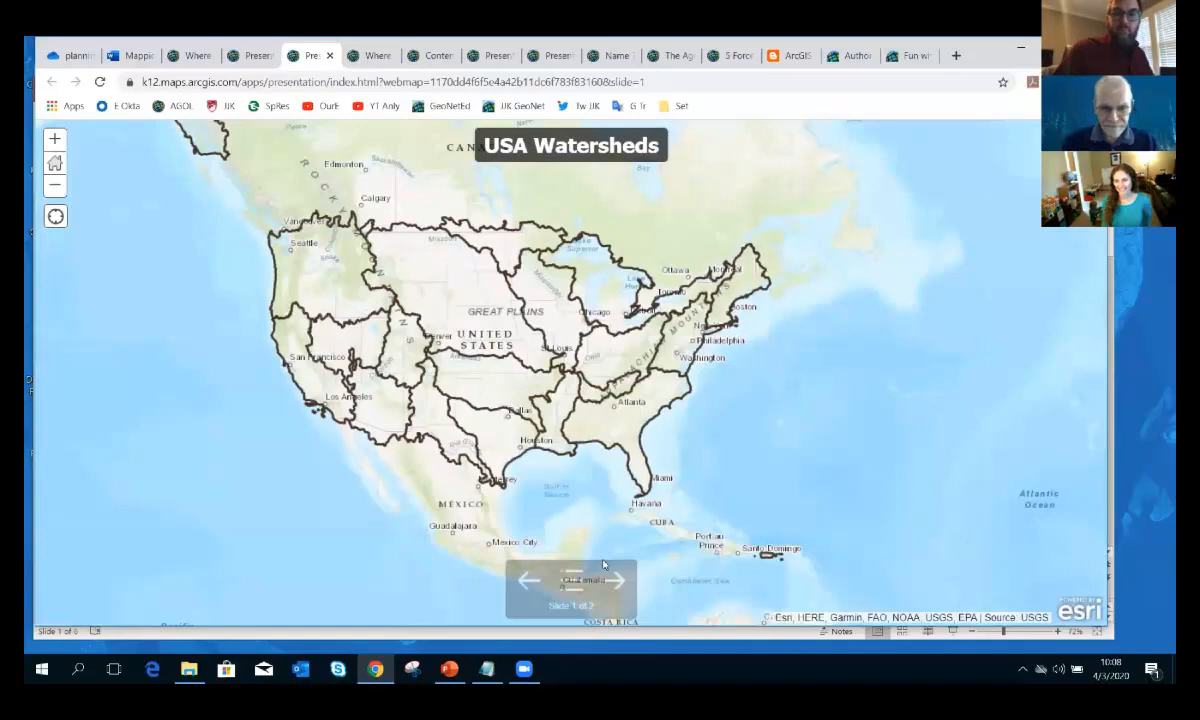
pyautogui.click(612, 582)
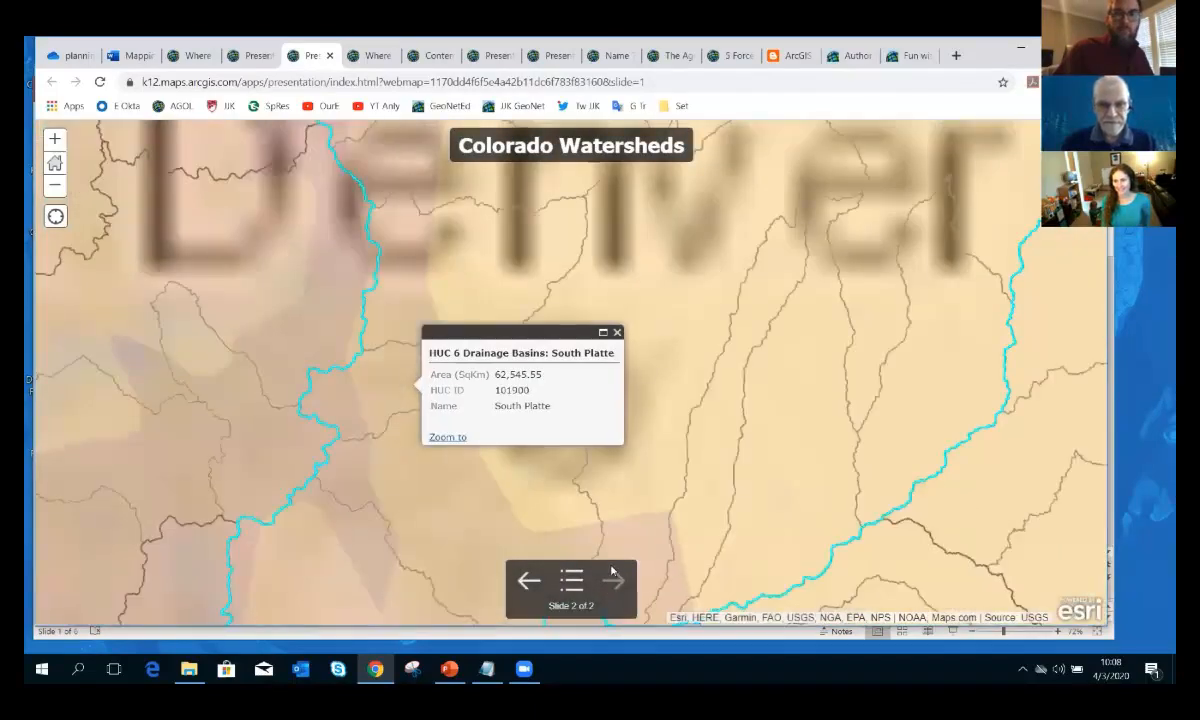
pyautogui.click(529, 583)
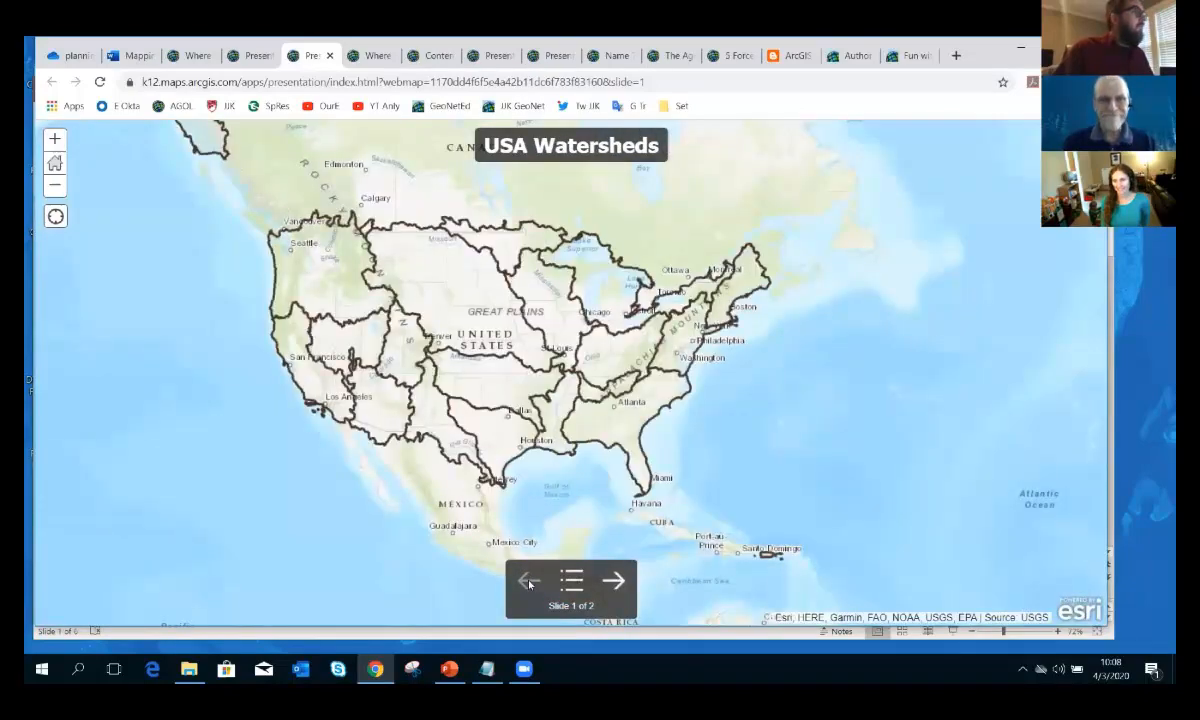
pyautogui.click(612, 582)
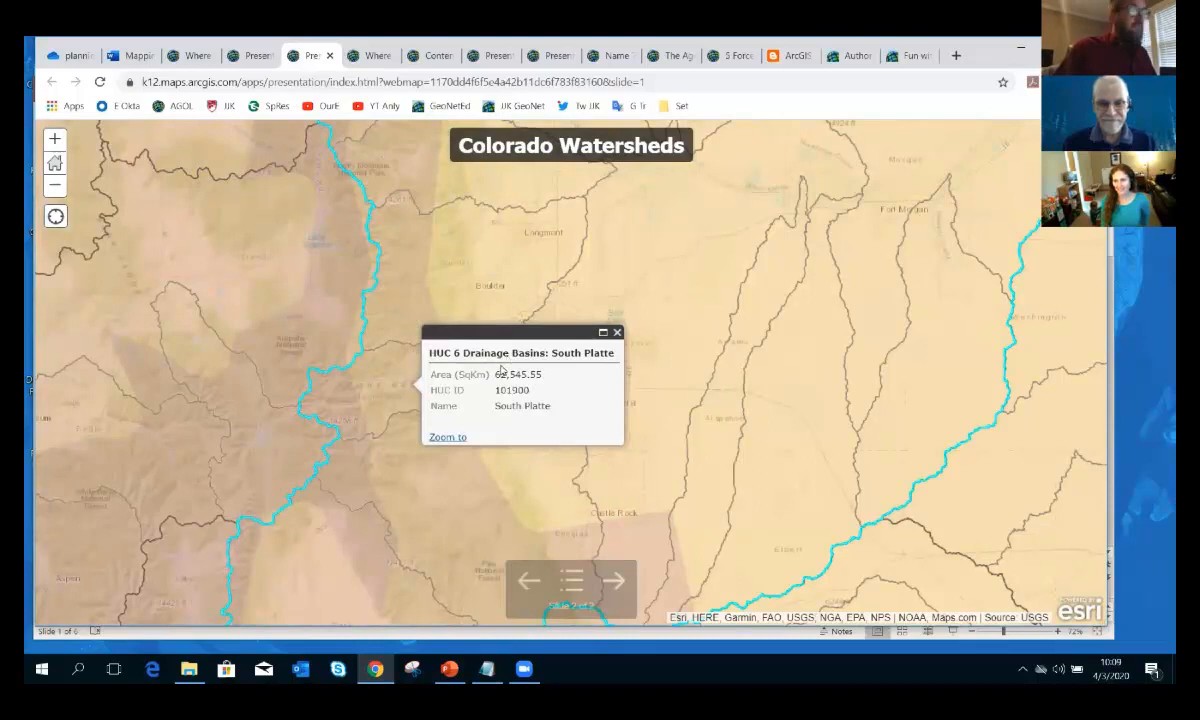
pyautogui.click(255, 60)
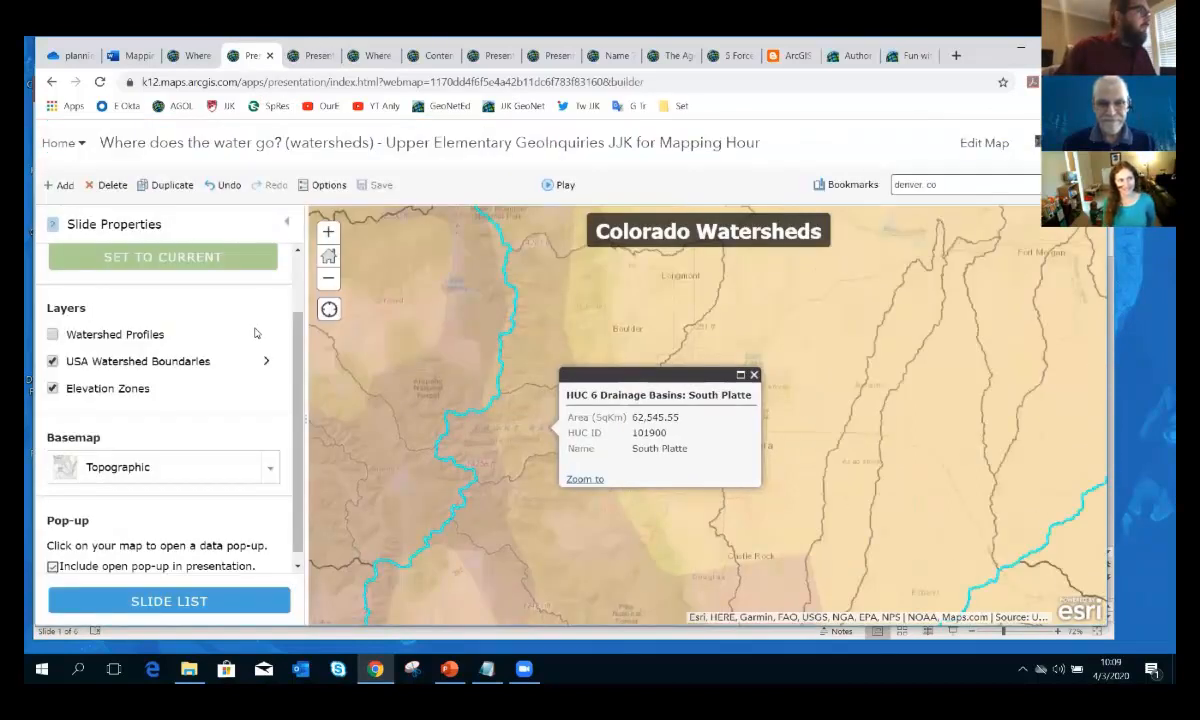
# Set slides to auto-advance after 3 seconds, show the legend on all slides, and save
pyautogui.scroll(2, 285, 310)
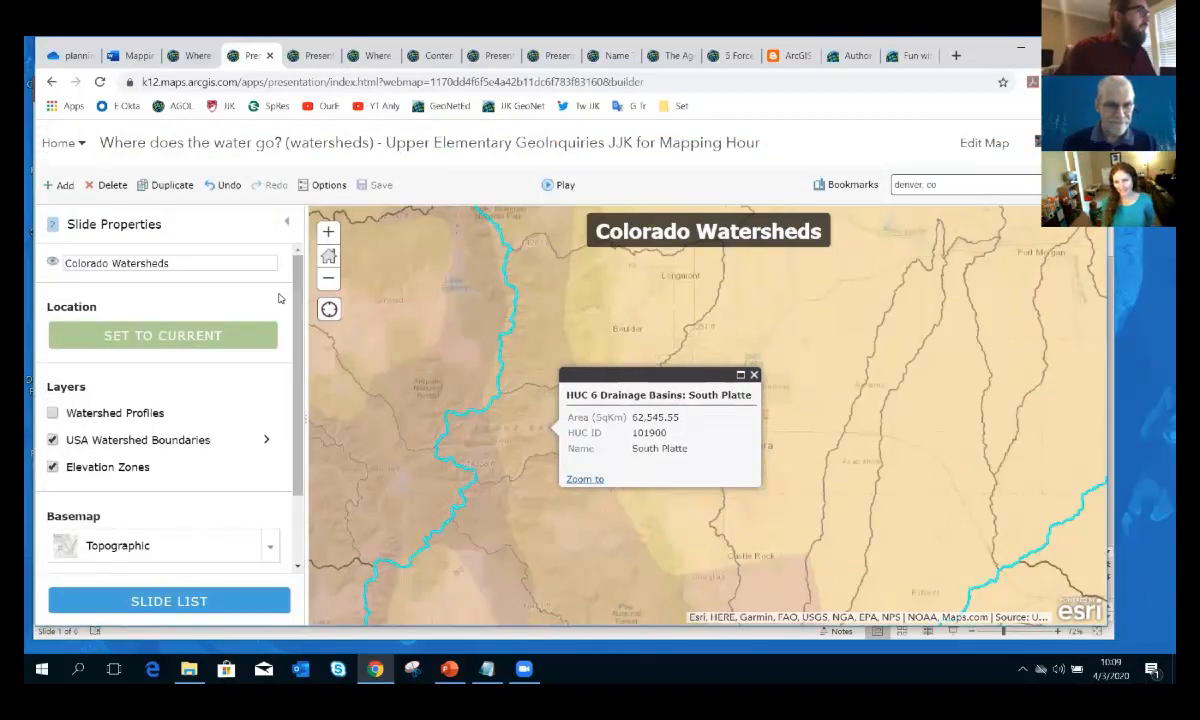
pyautogui.click(325, 186)
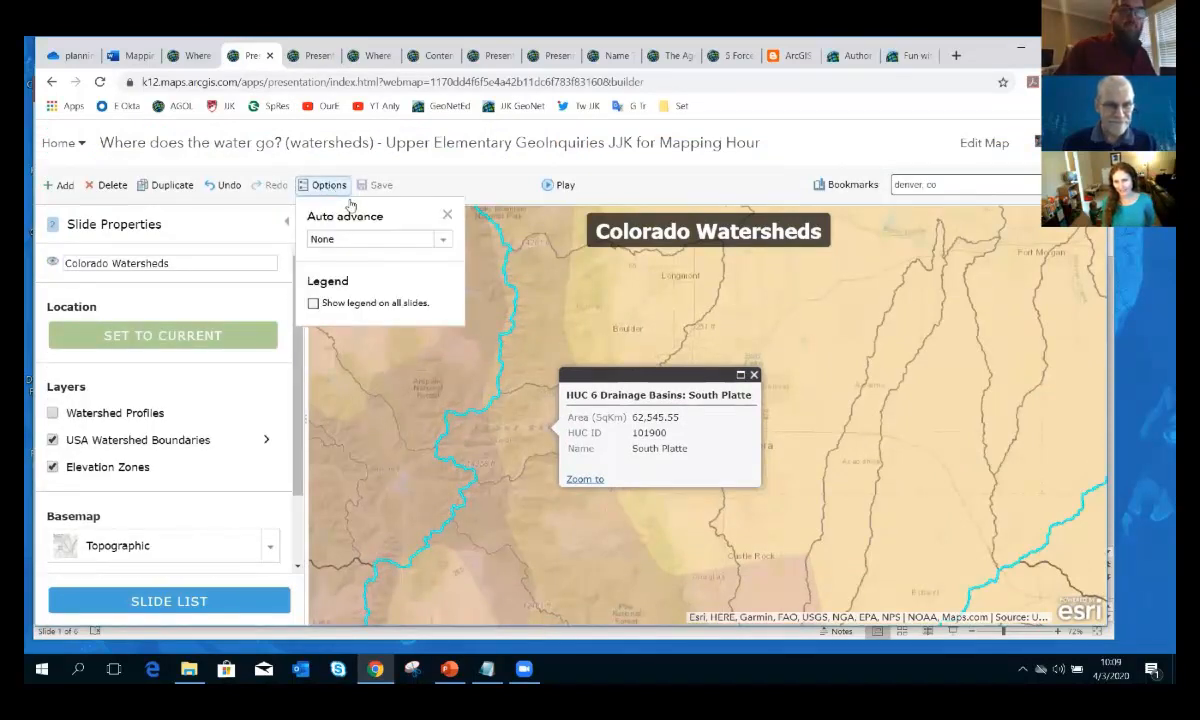
pyautogui.click(441, 240)
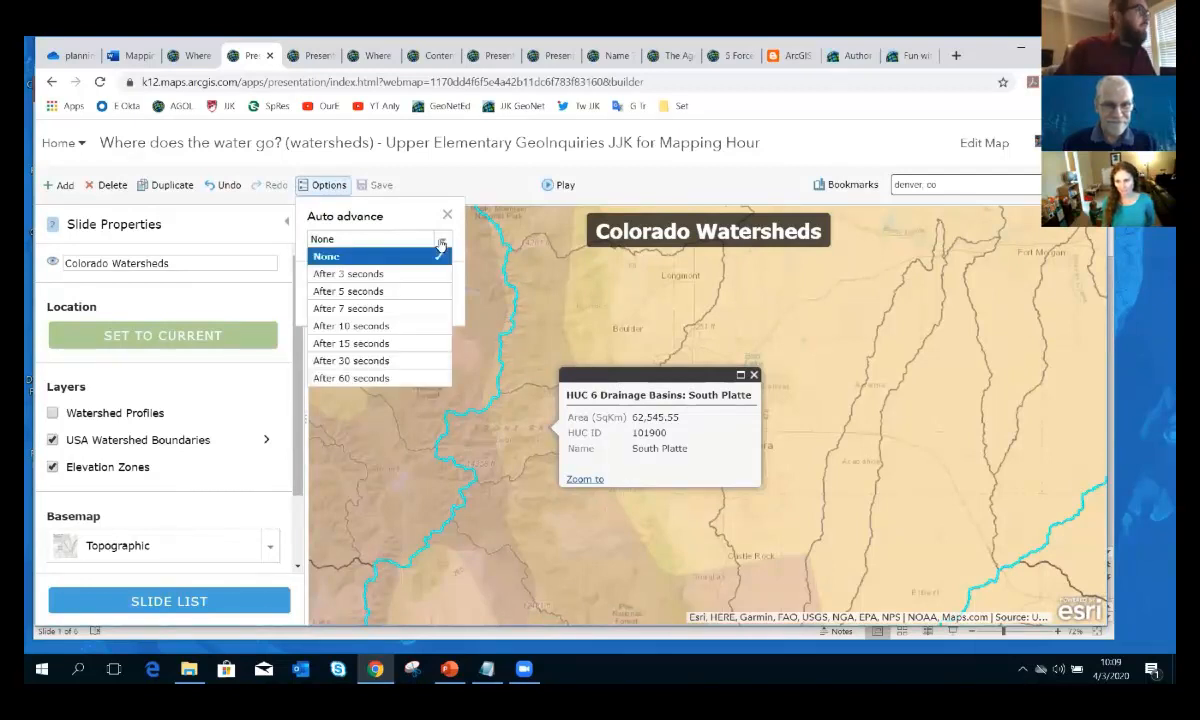
pyautogui.click(400, 273)
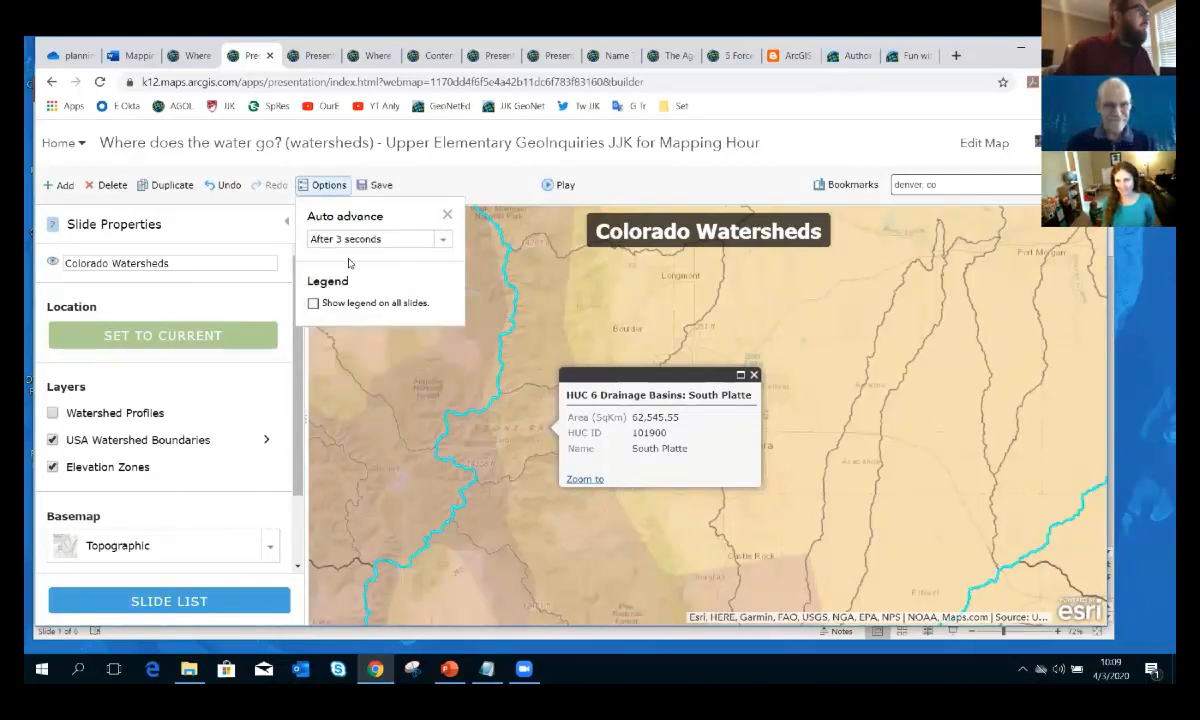
pyautogui.click(313, 304)
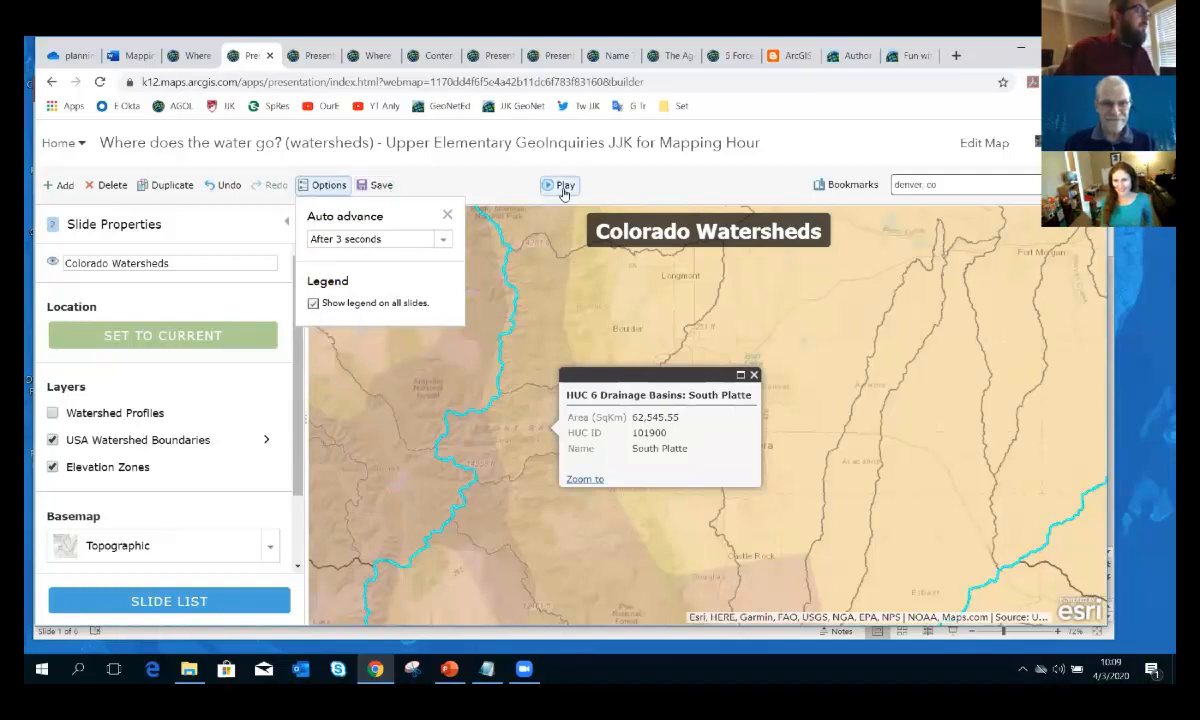
pyautogui.click(378, 185)
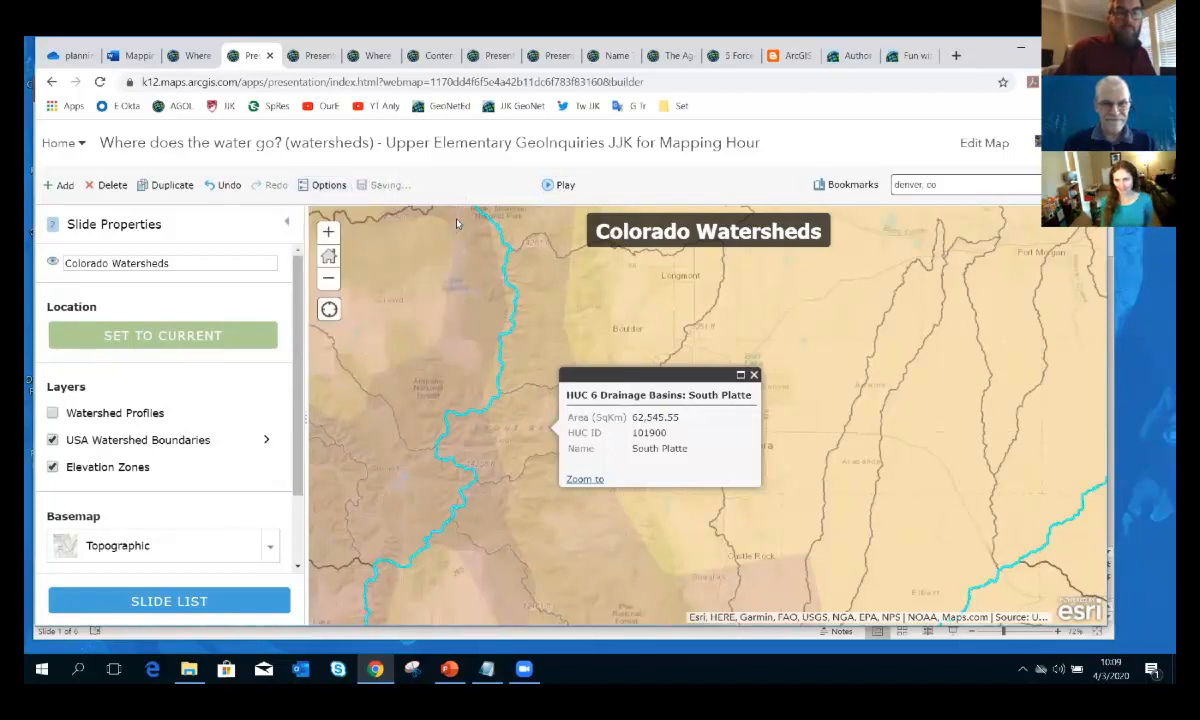
# Play the auto-advancing presentation through both watershed slides, then go back to the builder
pyautogui.click(560, 185)
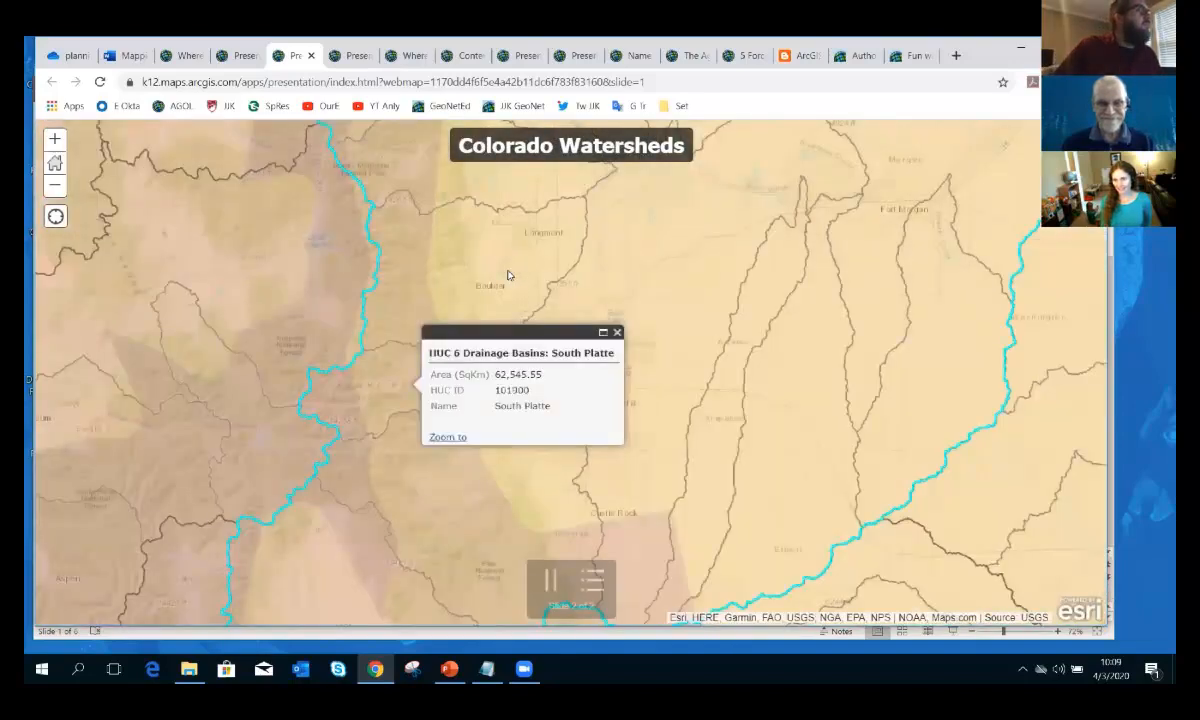
pyautogui.click(250, 58)
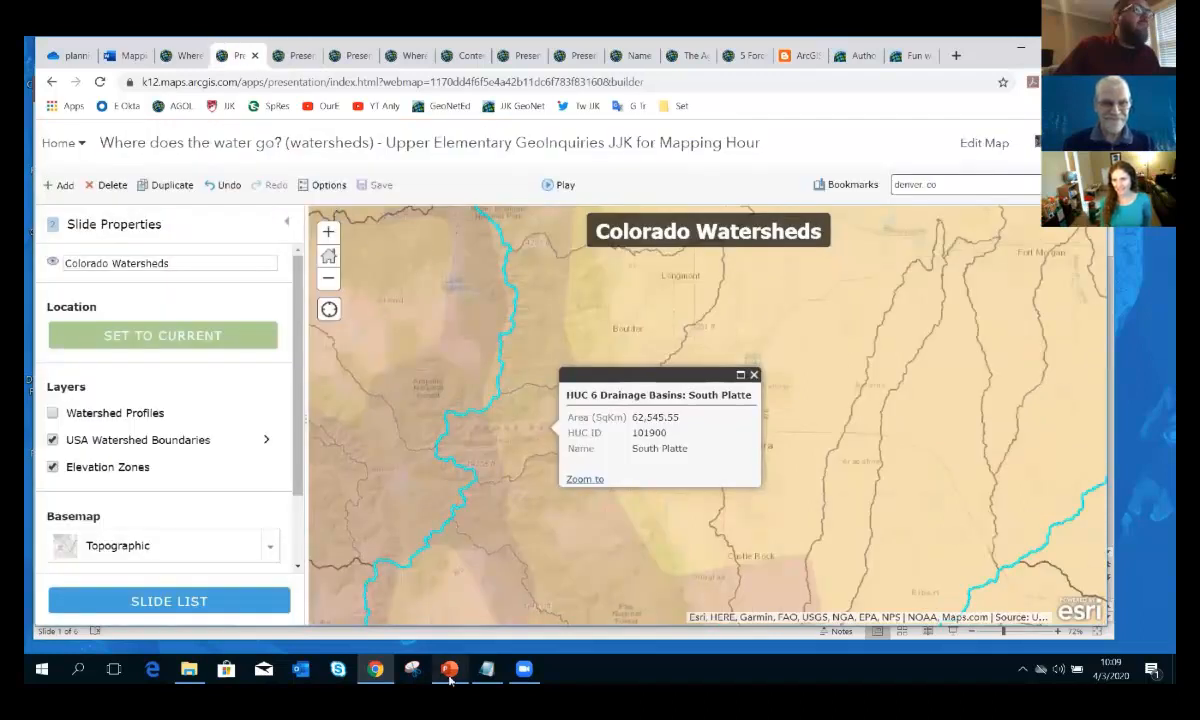
# Switch to the mapping_hour_04 deck and start the slide show from 'How to use presentations?'
pyautogui.moveTo(449, 678)
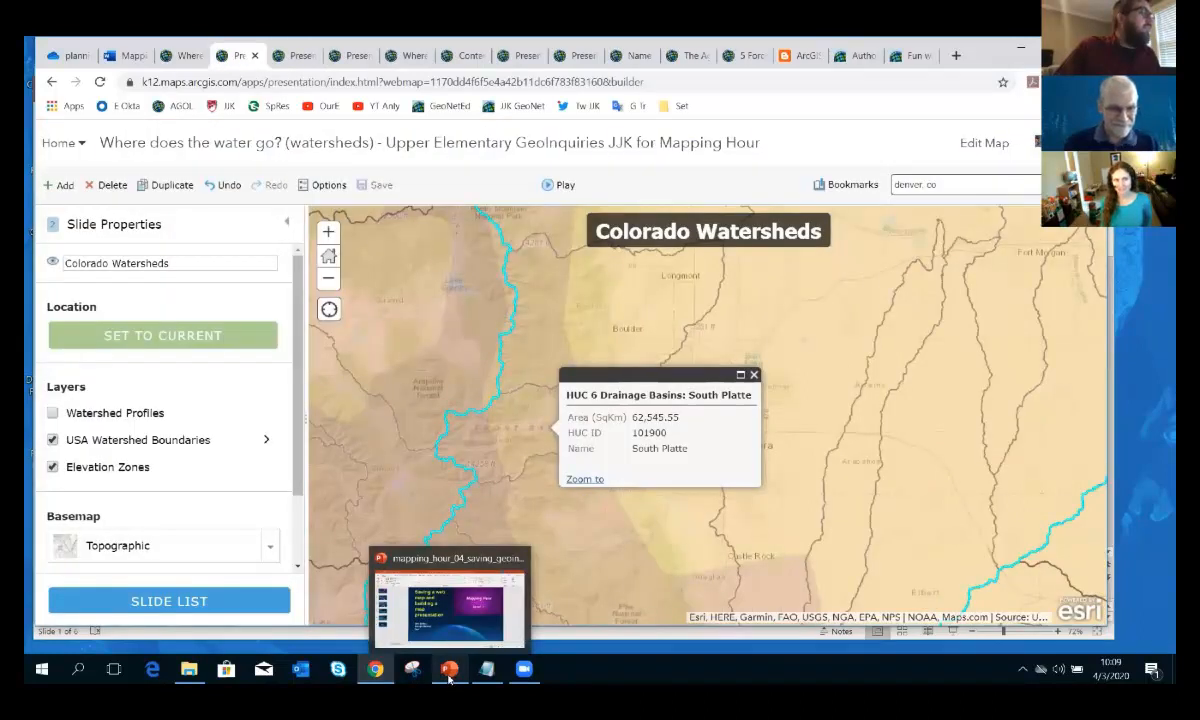
pyautogui.click(449, 669)
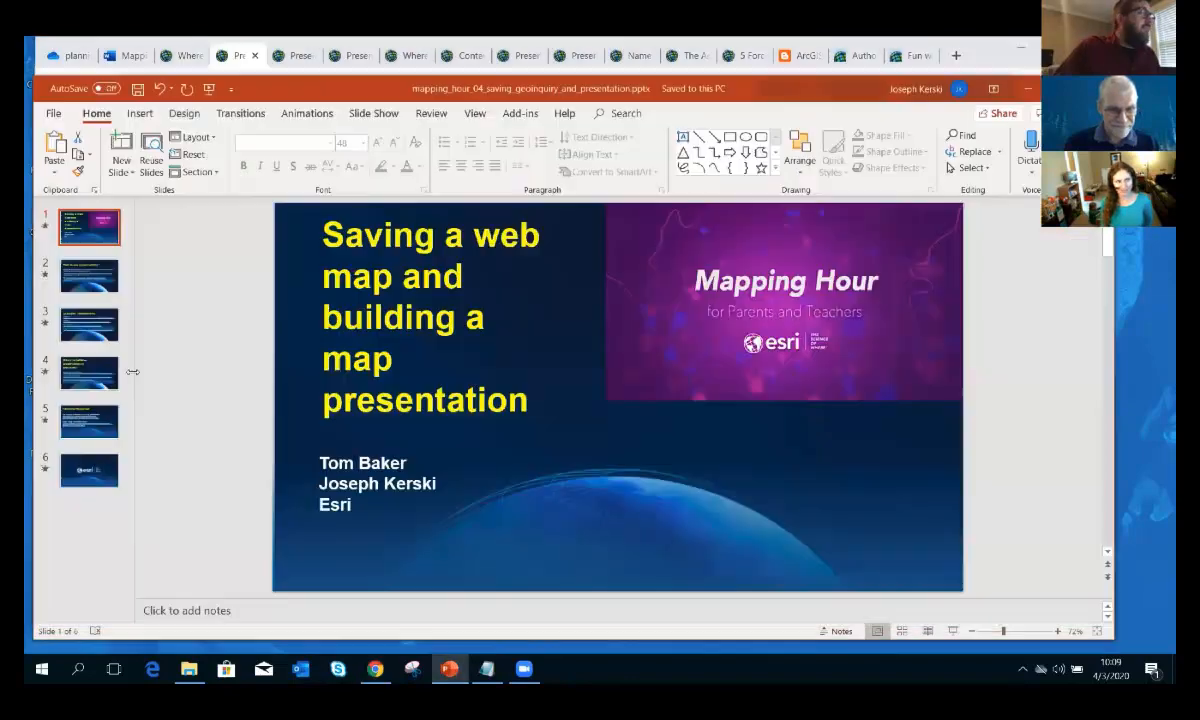
pyautogui.click(88, 272)
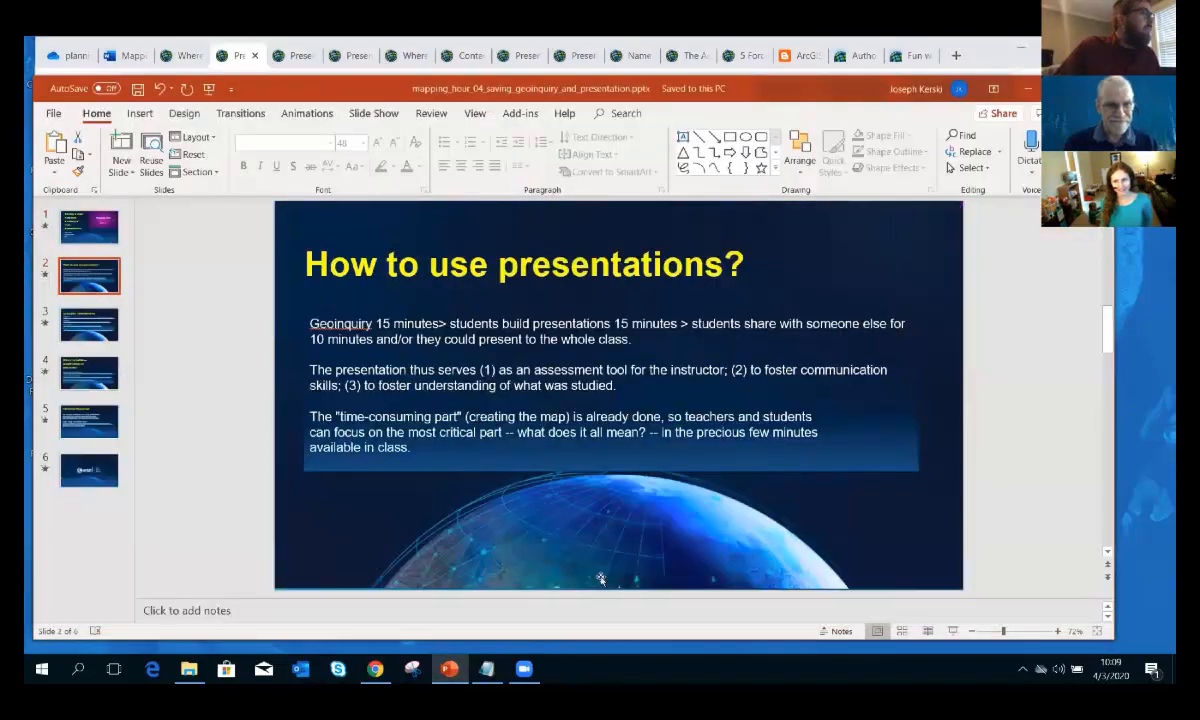
pyautogui.click(953, 631)
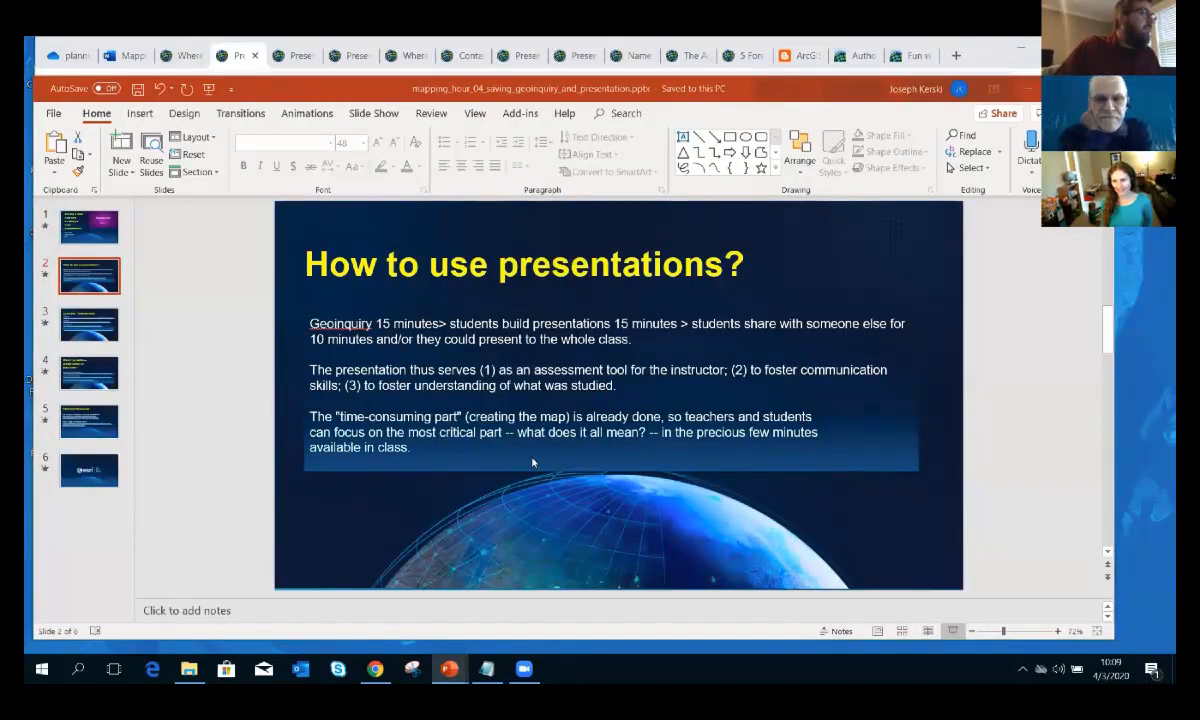
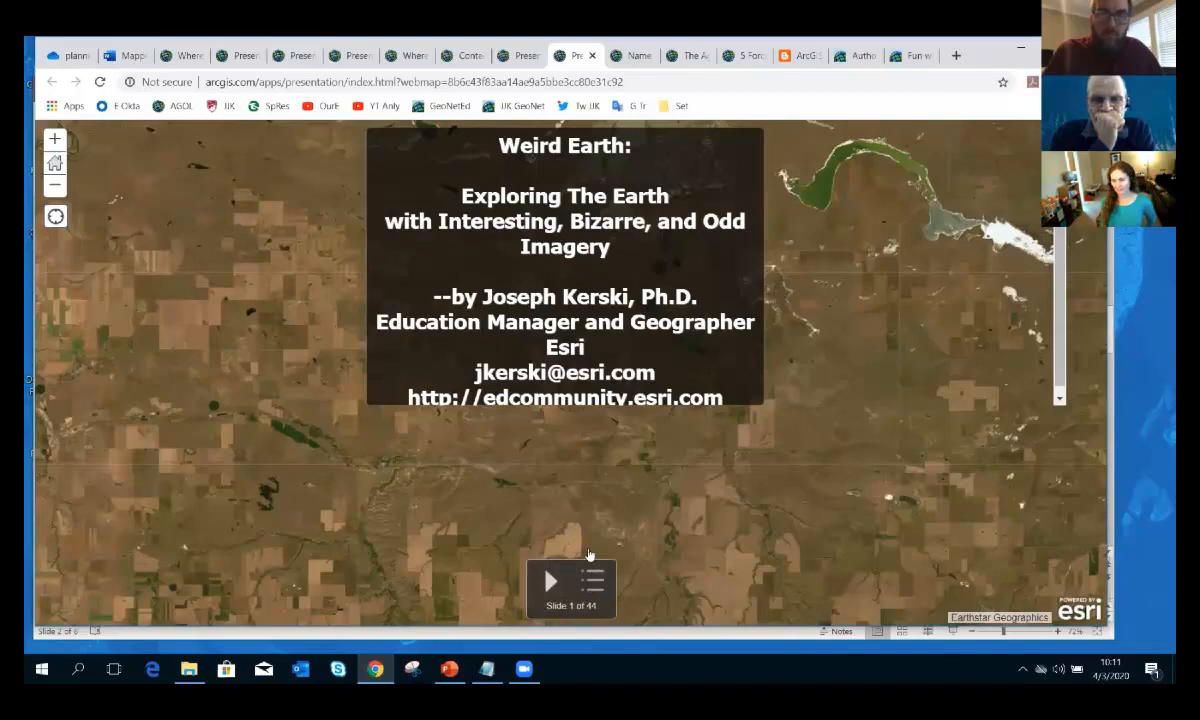
# Jump to The Socotra Islands slide, then switch to the Name That Place item page
pyautogui.click(593, 582)
pyautogui.click(494, 343)
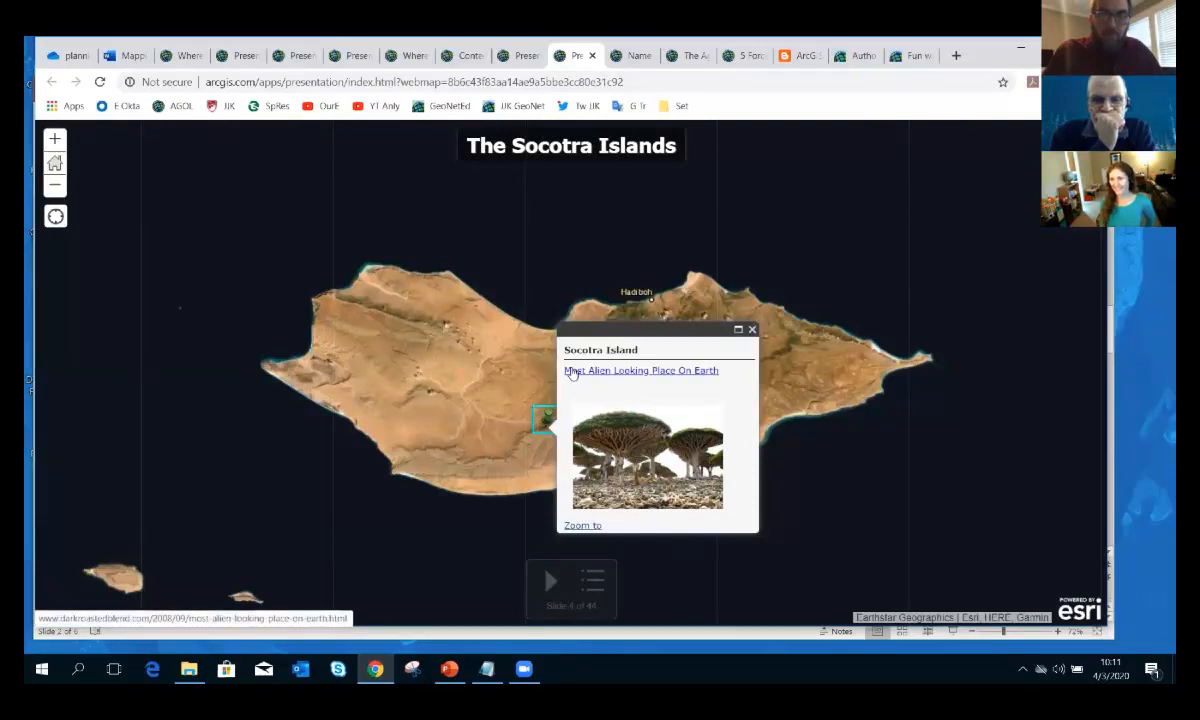
pyautogui.click(630, 55)
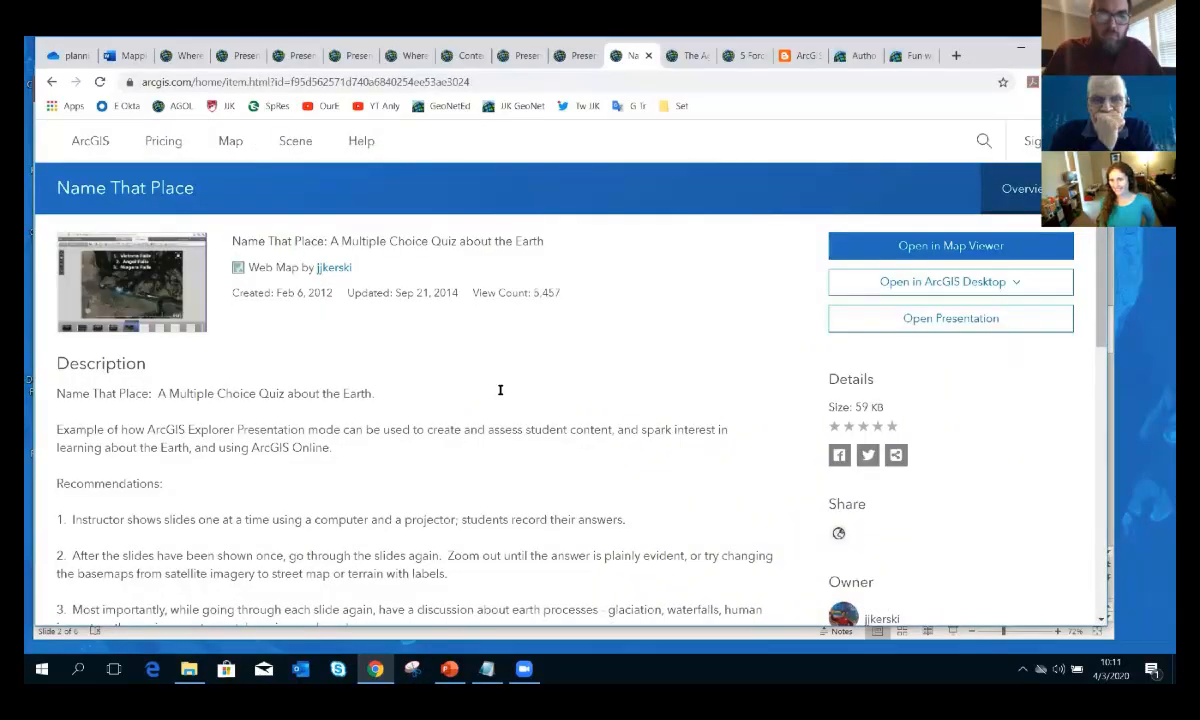
# Browse the Name That Place item page, then move on to The Age of Geotechnologies story map
pyautogui.scroll(-2, 498, 391)
pyautogui.scroll(2, 410, 418)
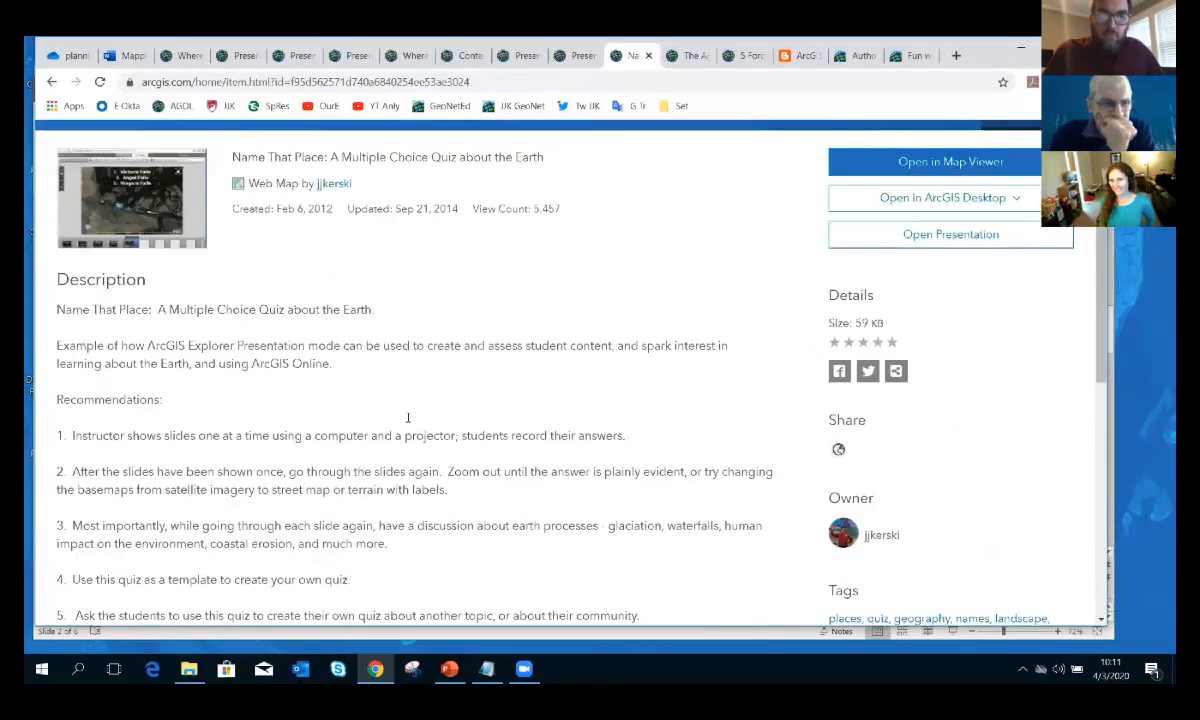
pyautogui.scroll(-1, 337, 445)
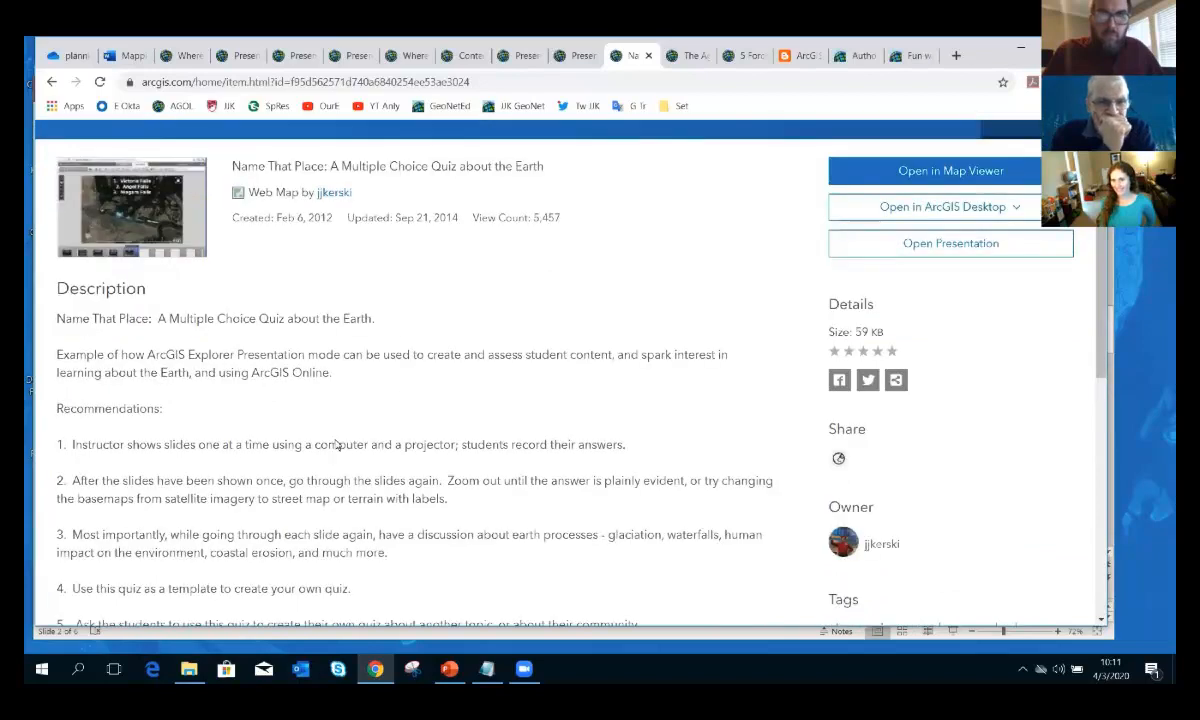
pyautogui.scroll(-1, 336, 441)
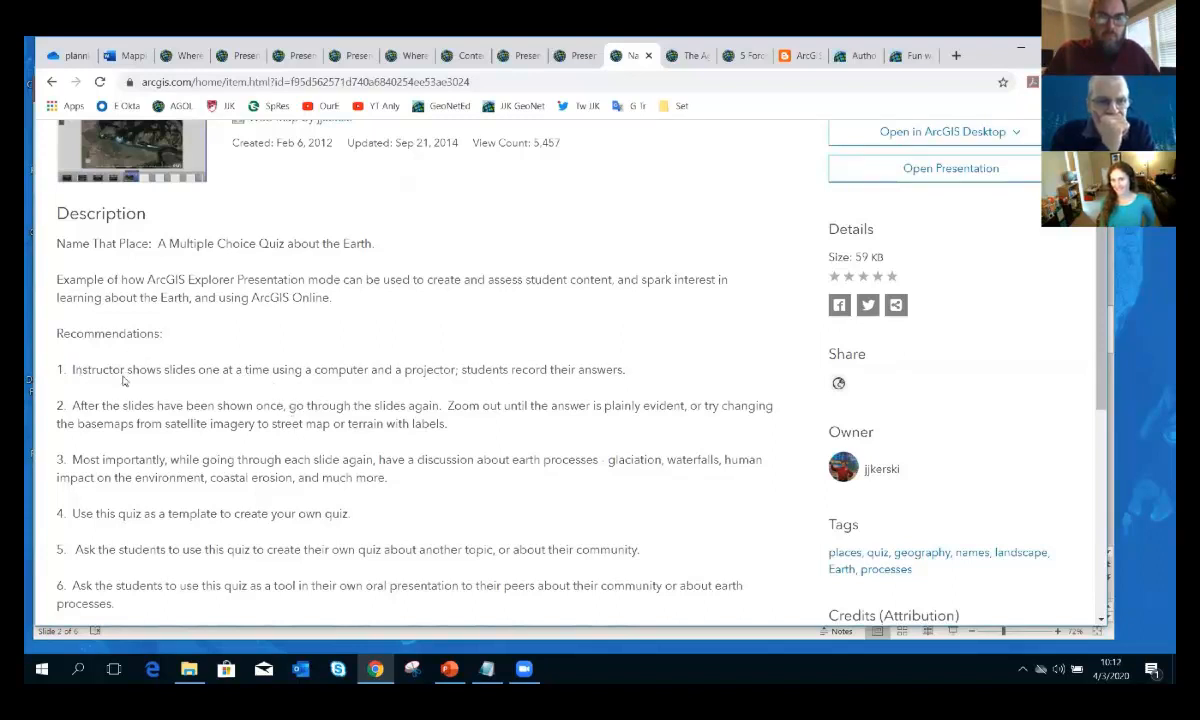
pyautogui.scroll(-1, 125, 380)
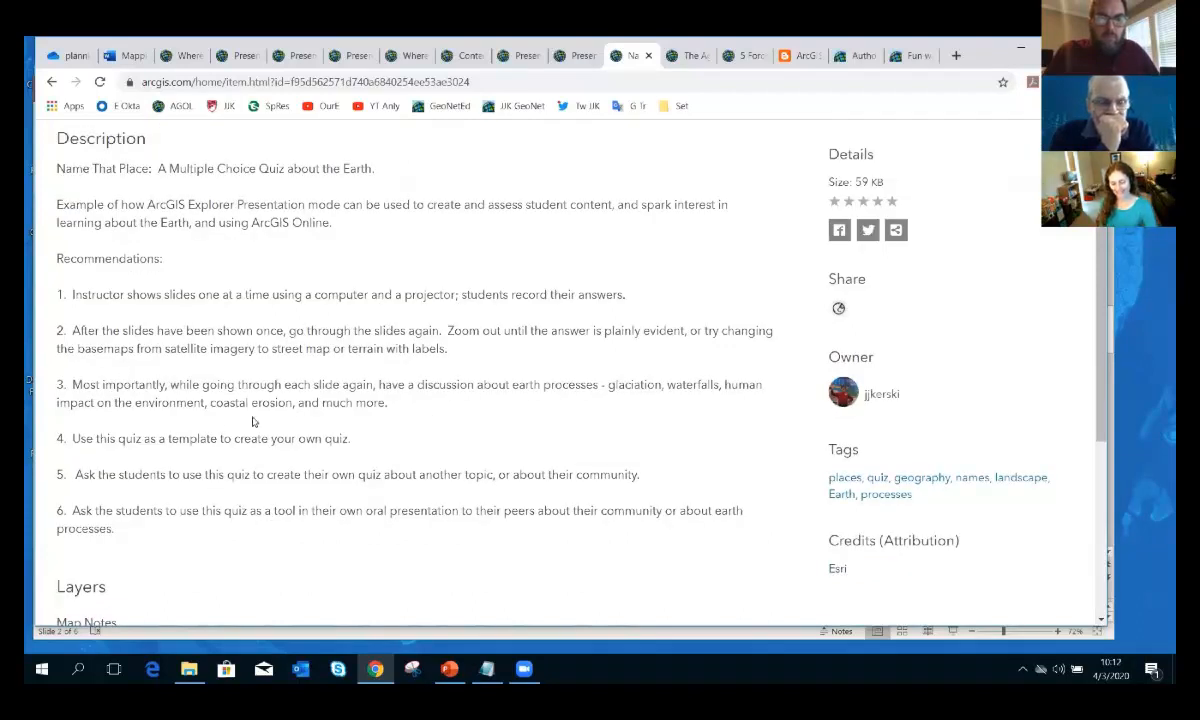
pyautogui.scroll(2, 254, 427)
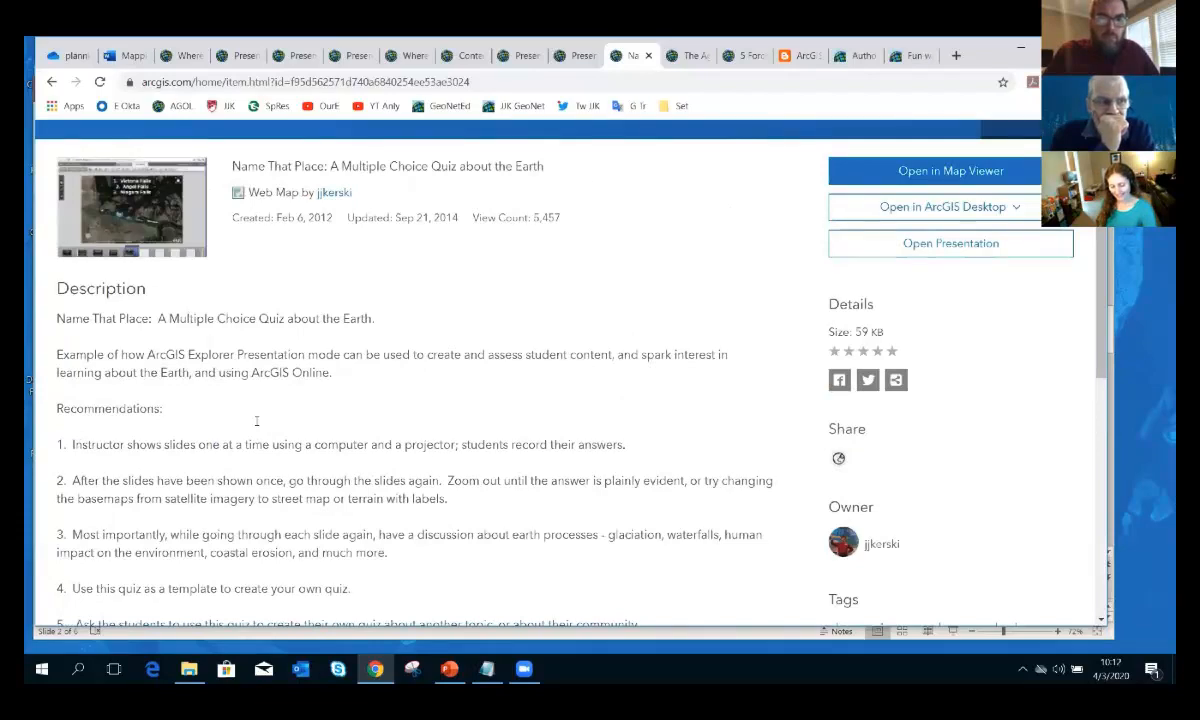
pyautogui.click(688, 56)
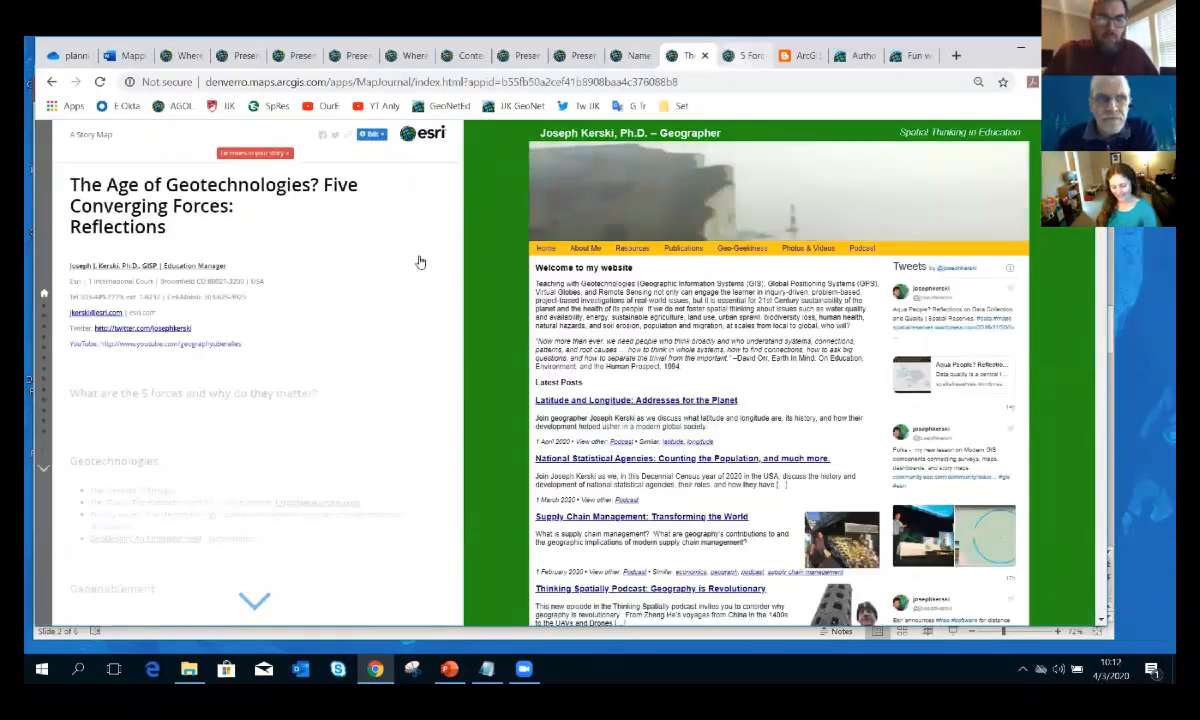
# Step the 5 Forces story map quiz through Mountains to Urban Rivers, then view the 'Embed a presentation' post
pyautogui.hotkey('ctrl', 'Tab')
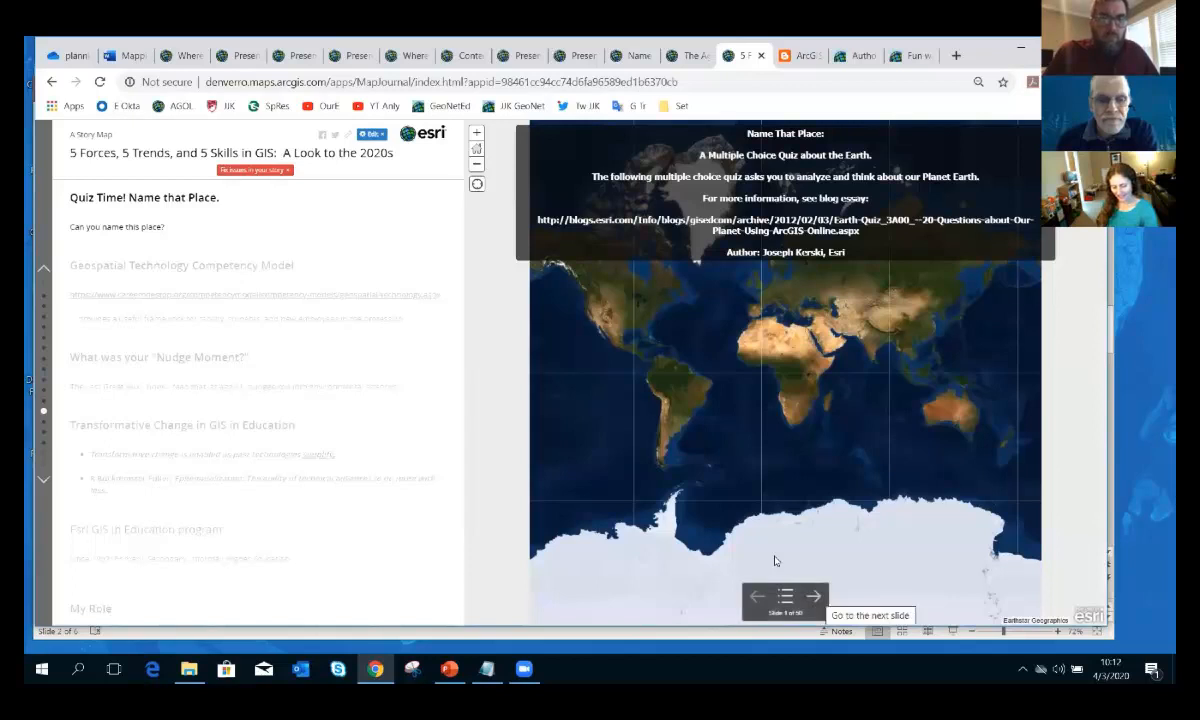
pyautogui.click(813, 596)
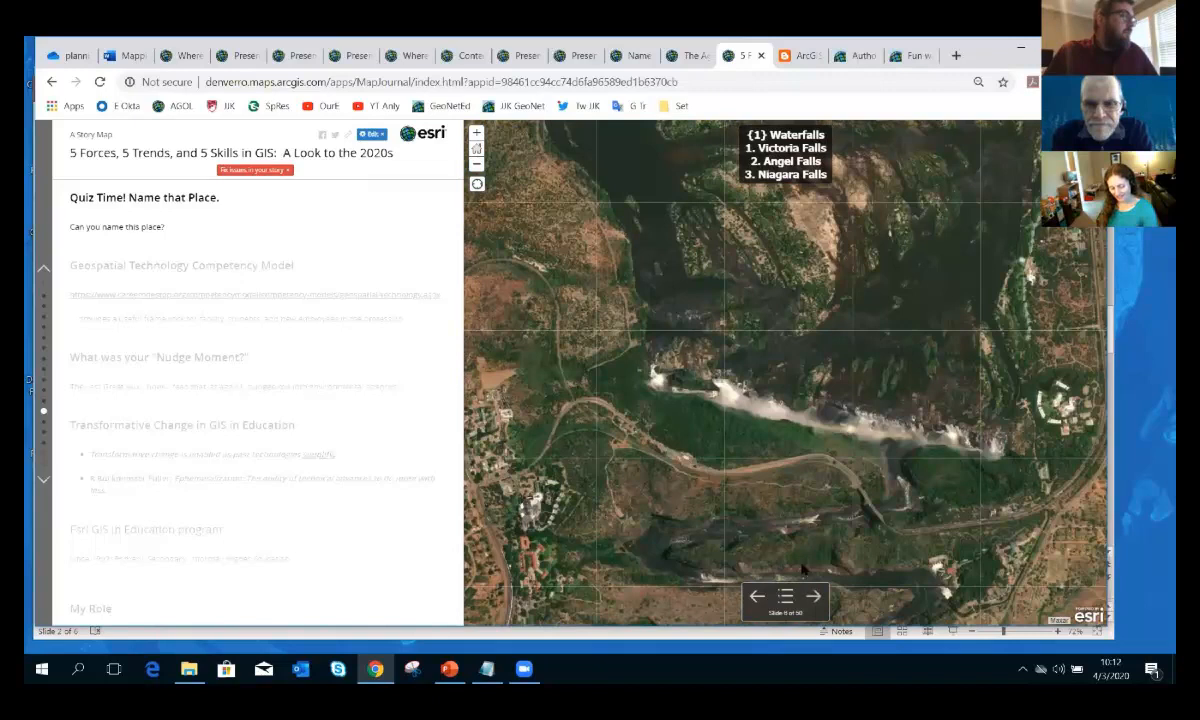
pyautogui.moveTo(774, 507); pyautogui.dragTo(772, 481)
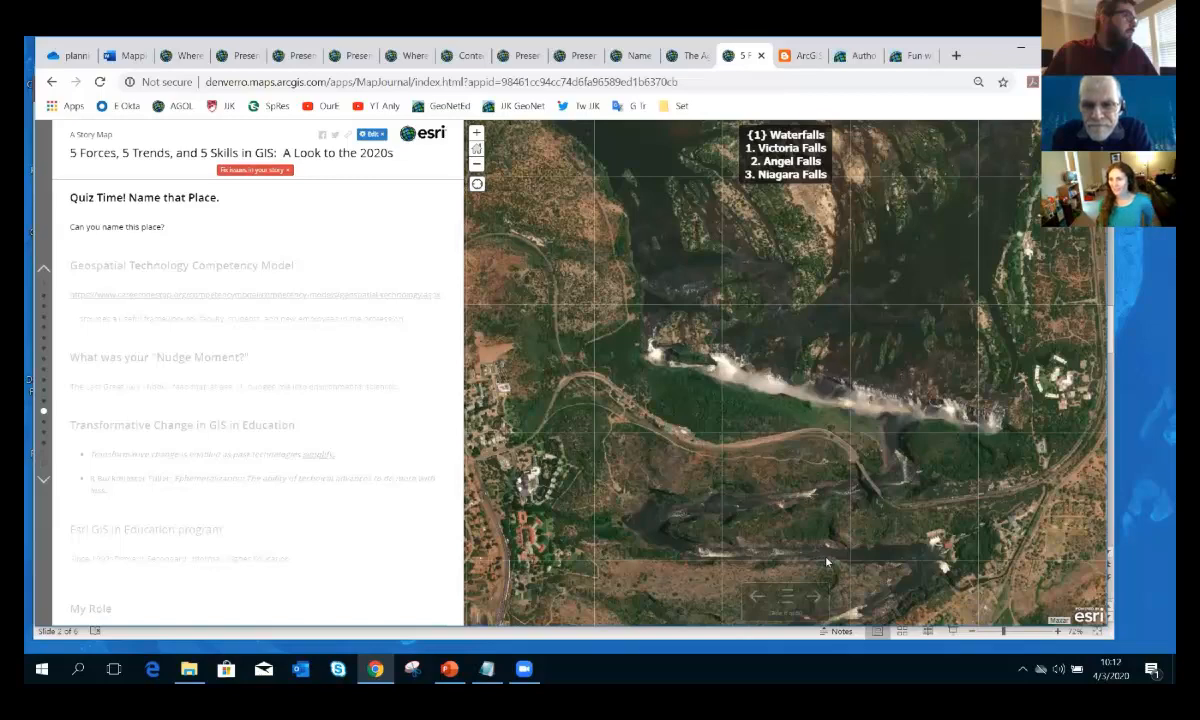
pyautogui.click(814, 596)
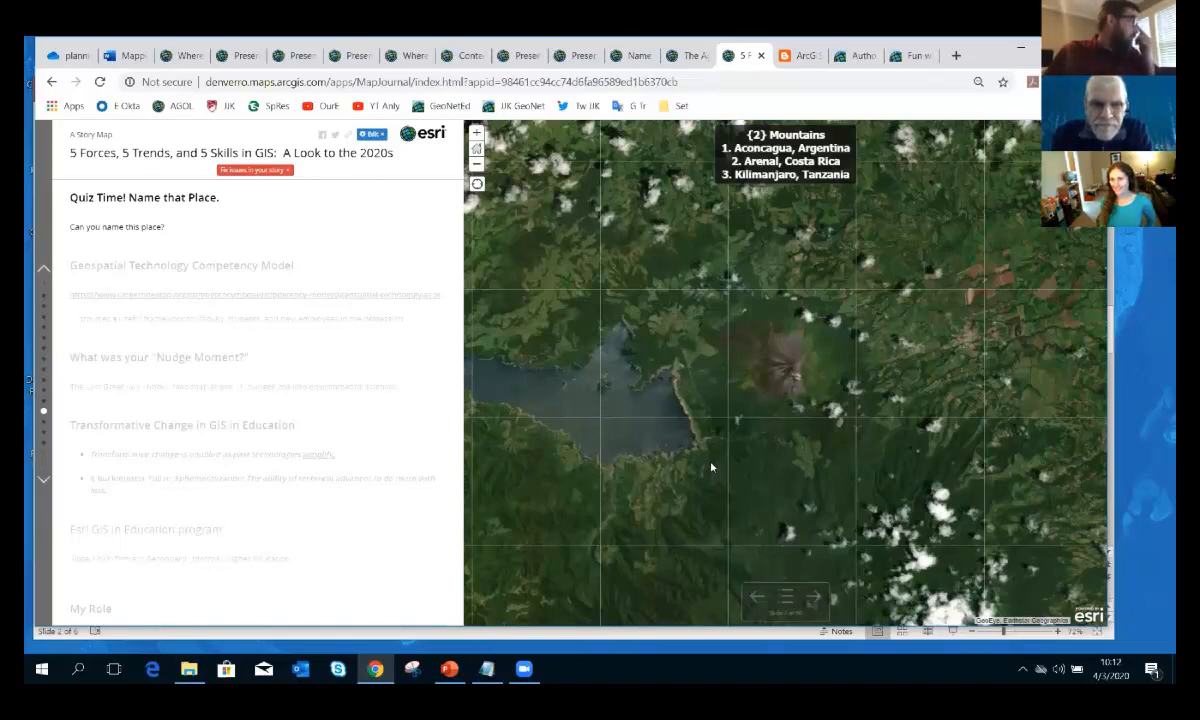
pyautogui.press('Right')
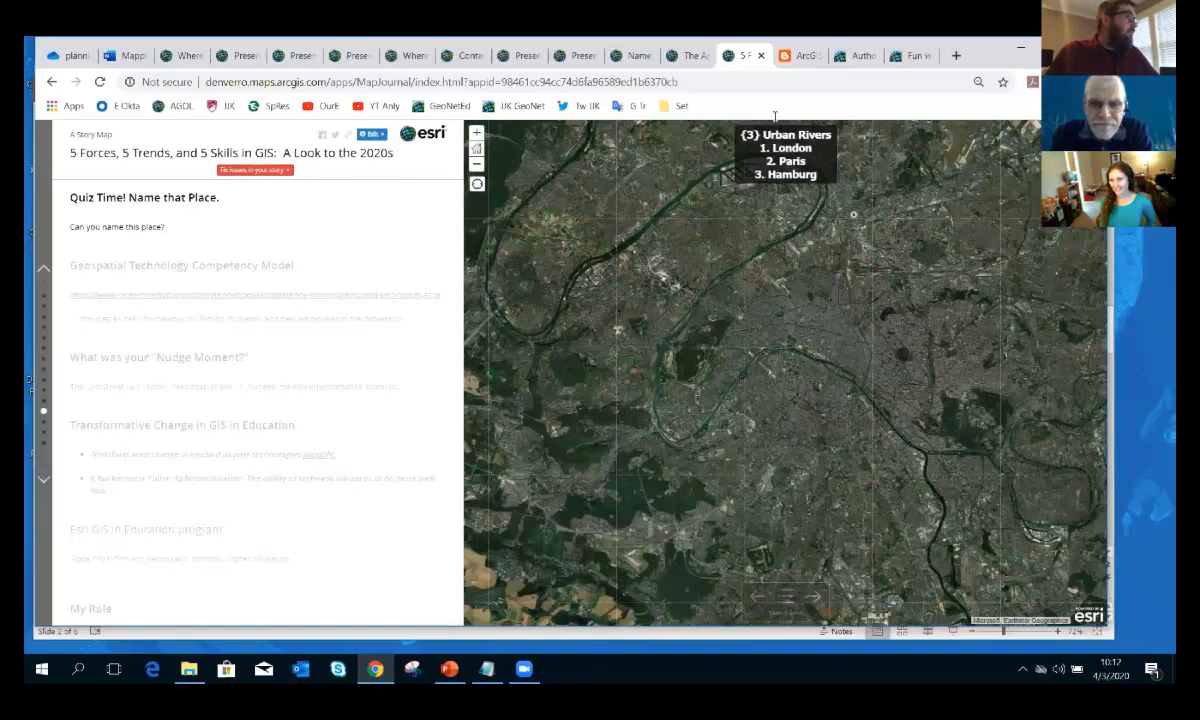
pyautogui.click(795, 55)
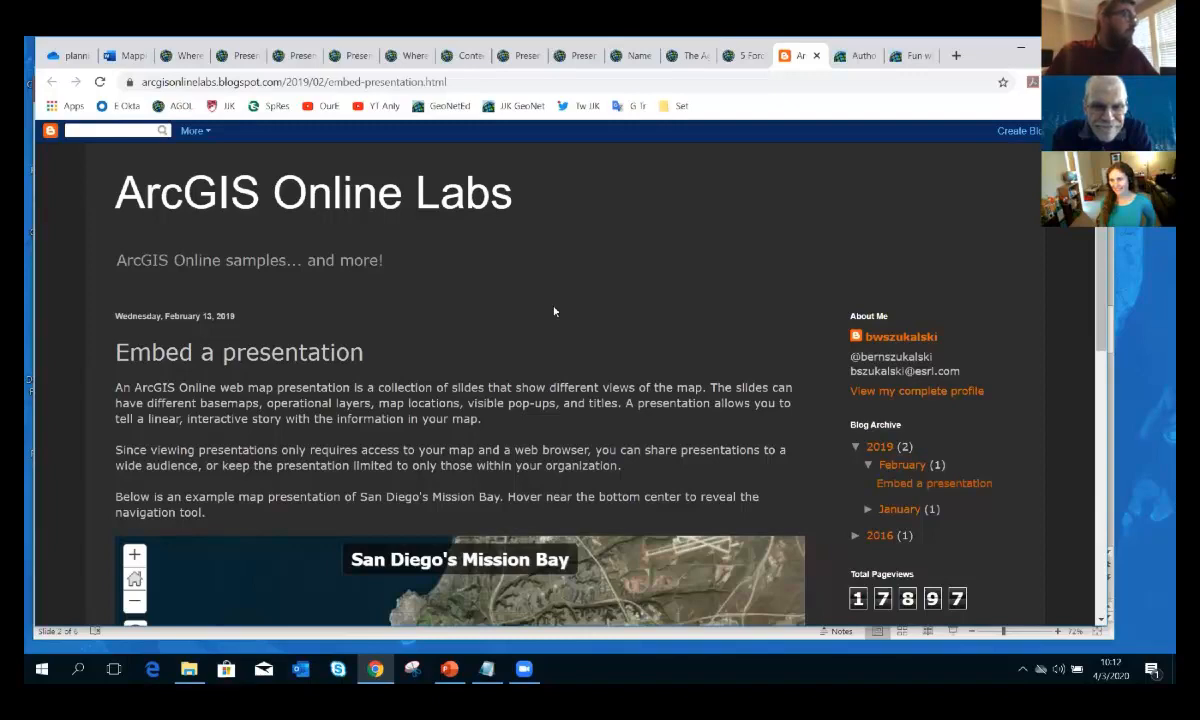
# Scroll the Embed a presentation post, then view the Author and share and Fun with GIS 229 posts
pyautogui.scroll(-5, 554, 311)
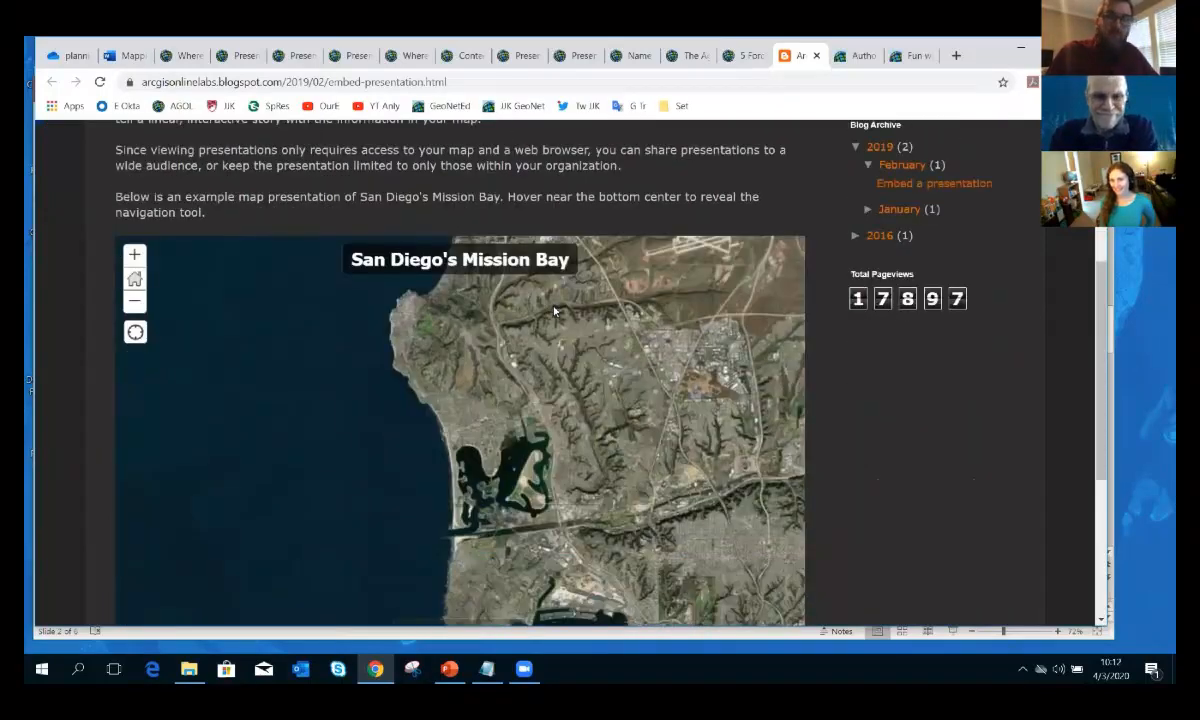
pyautogui.scroll(-3, 520, 290)
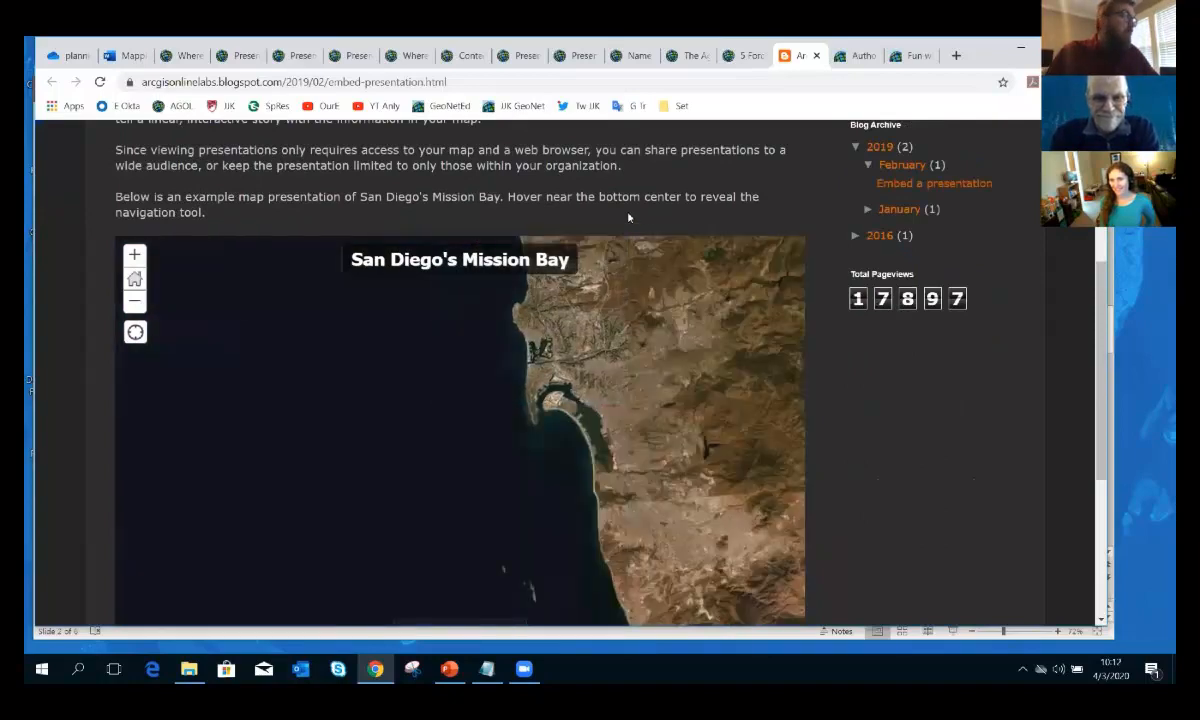
pyautogui.click(855, 55)
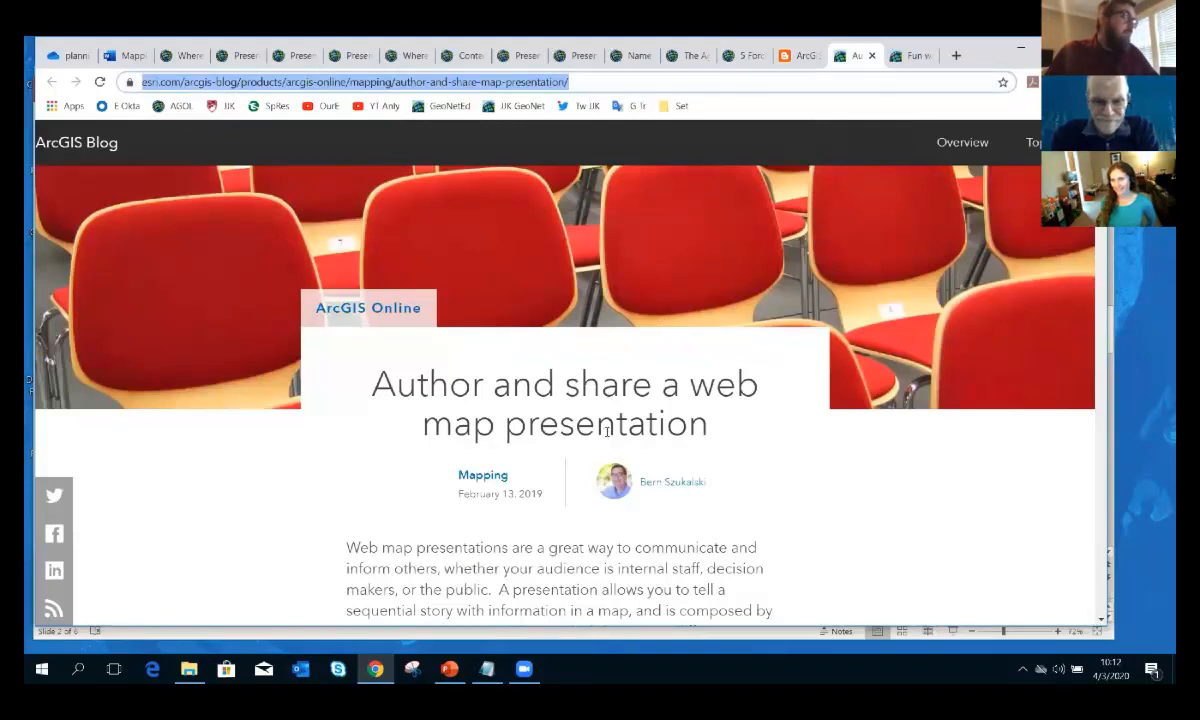
pyautogui.click(918, 60)
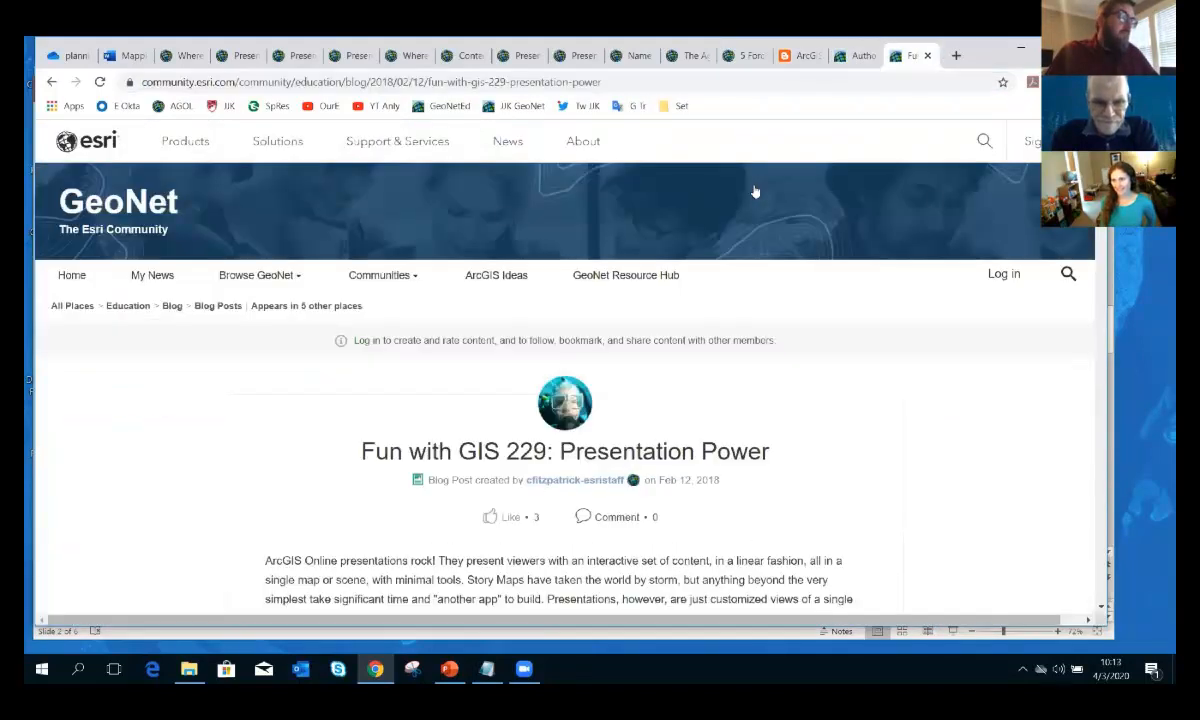
pyautogui.scroll(-1, 577, 403)
pyautogui.moveTo(577, 400)
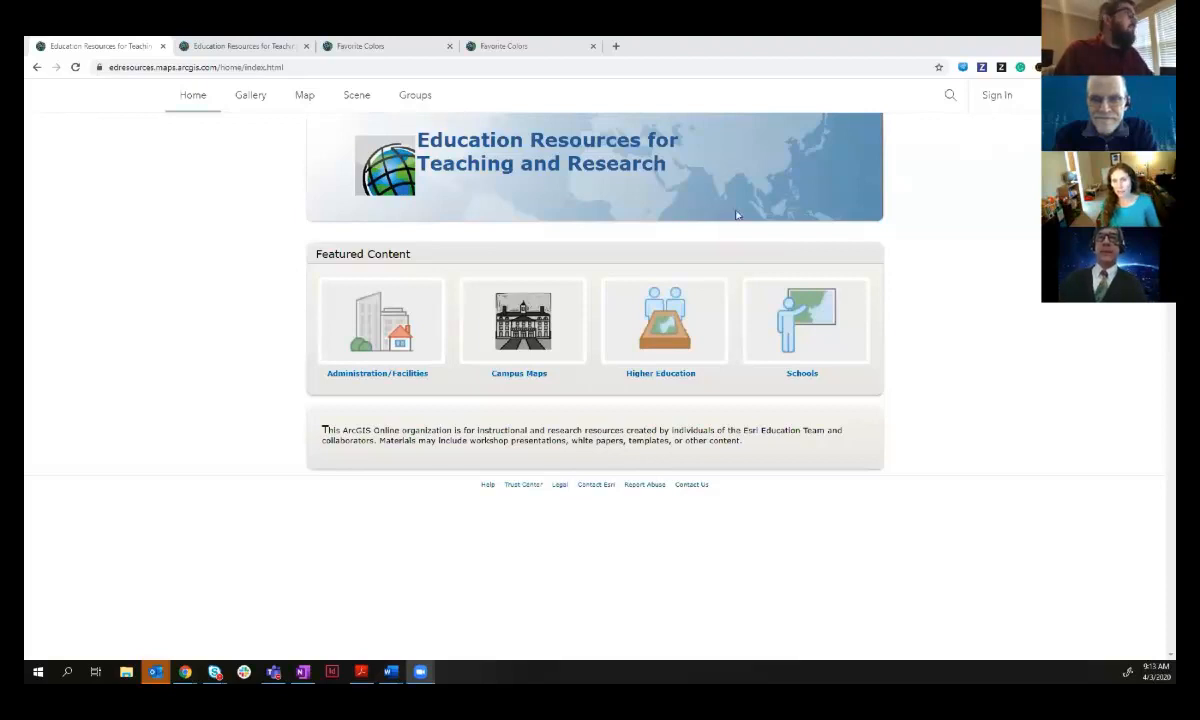
pyautogui.click(362, 104)
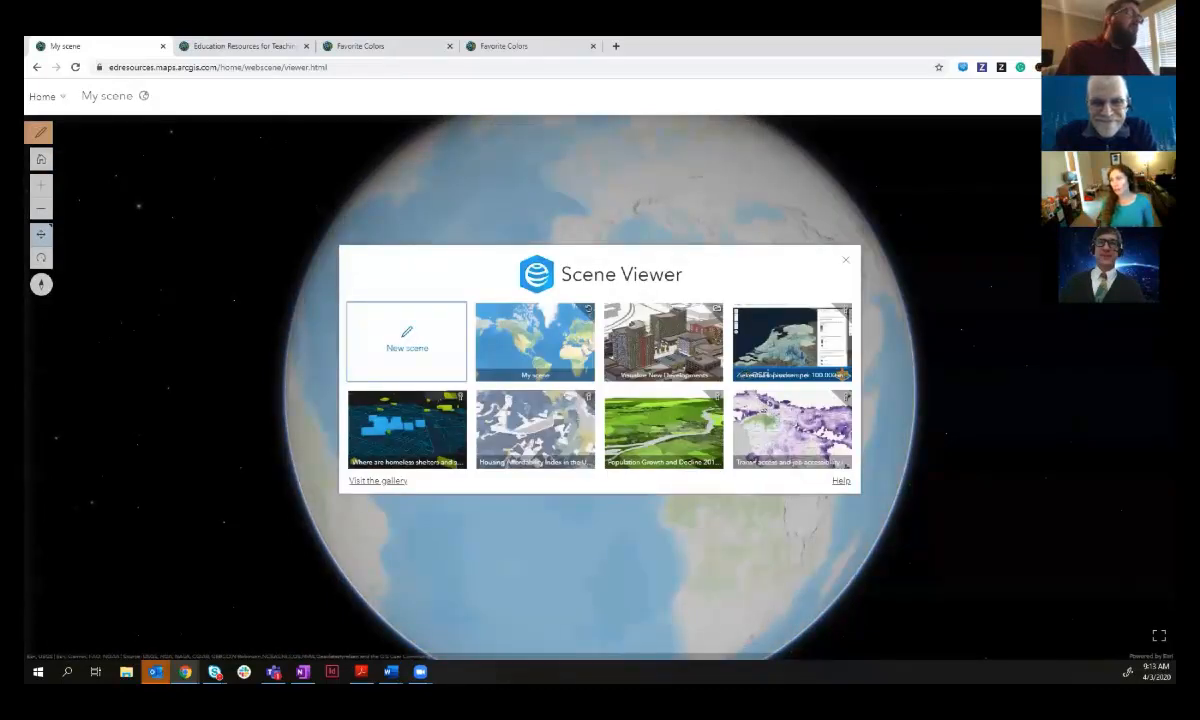
pyautogui.click(1150, 95)
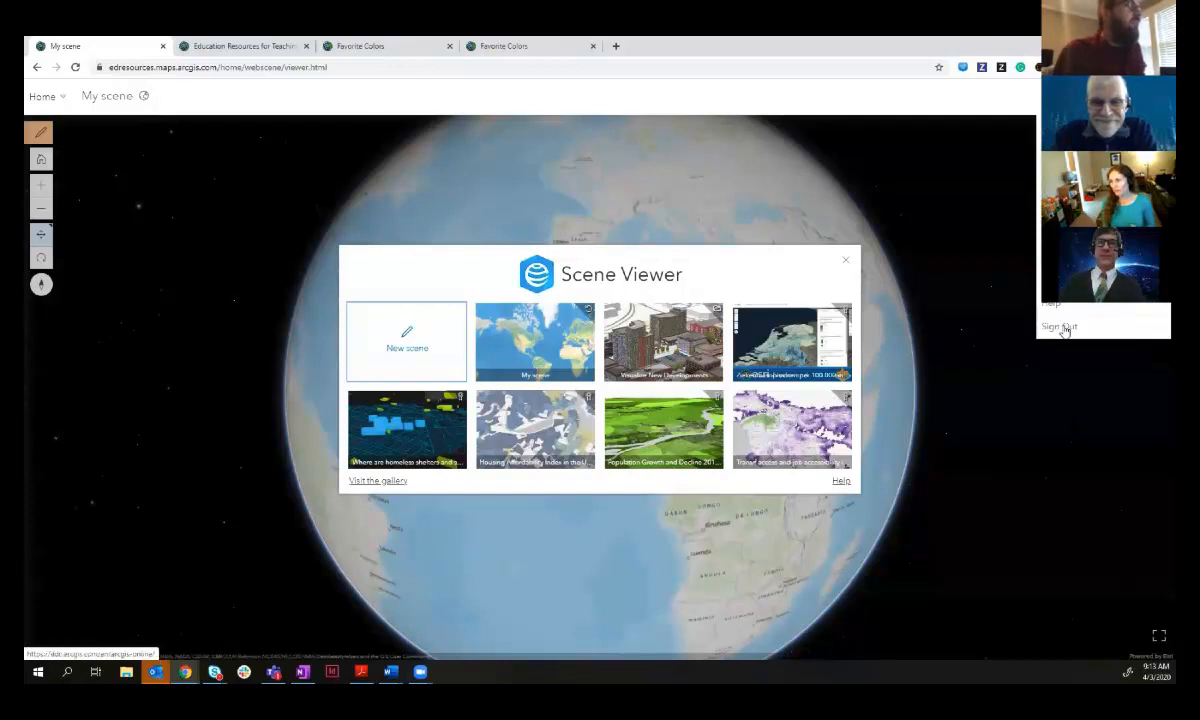
pyautogui.click(1060, 326)
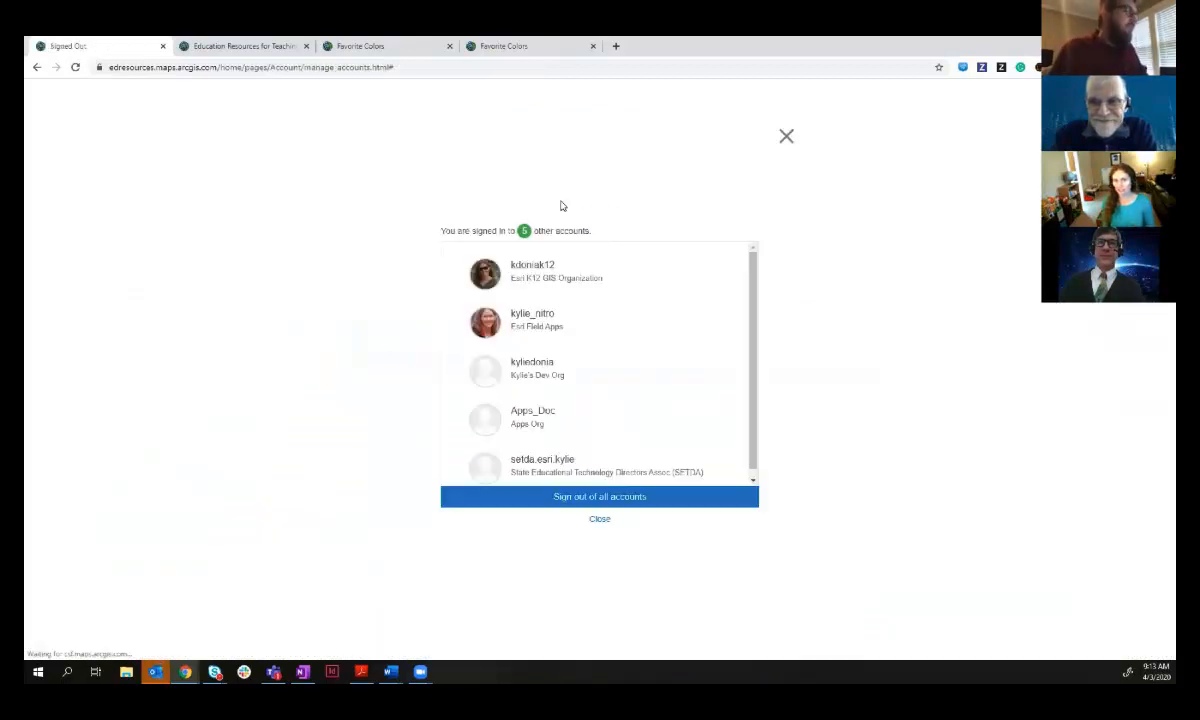
pyautogui.click(597, 519)
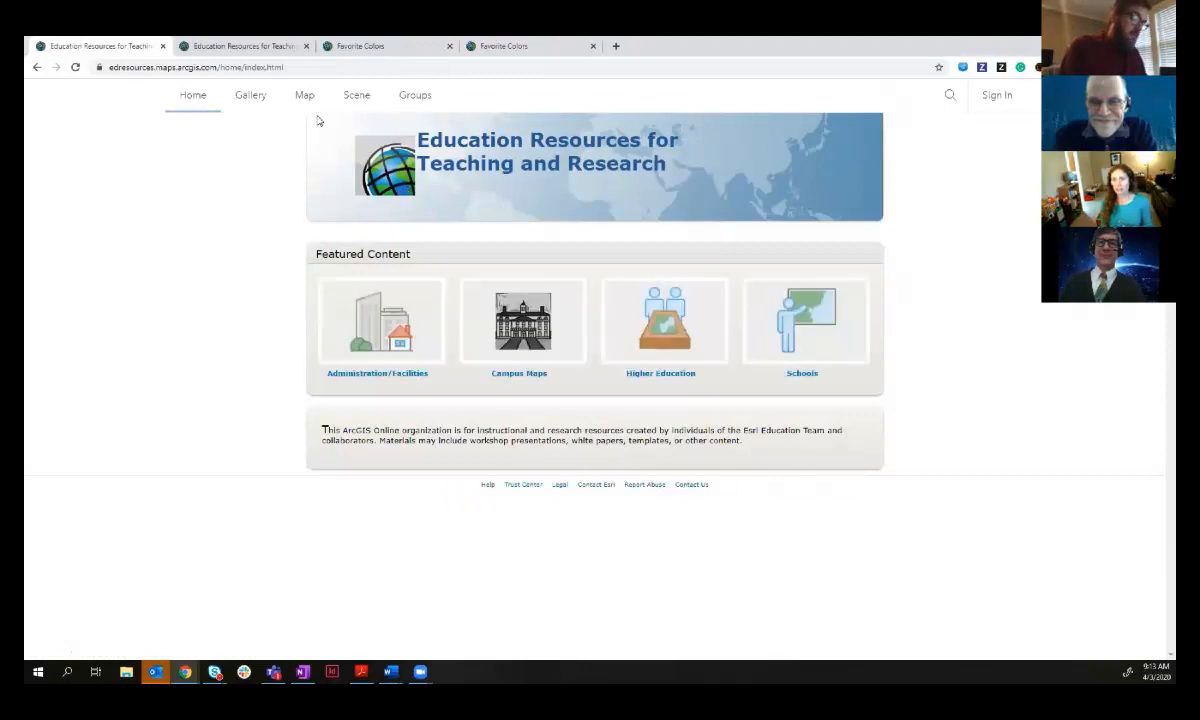
pyautogui.click(358, 96)
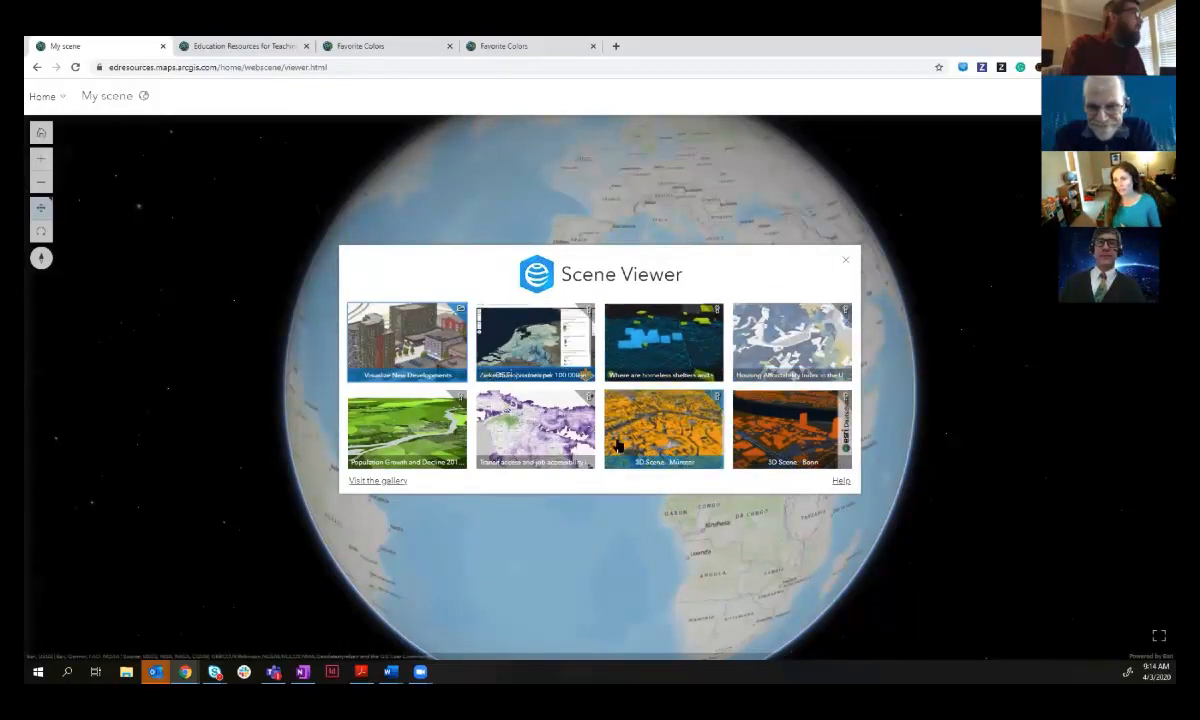
pyautogui.click(845, 263)
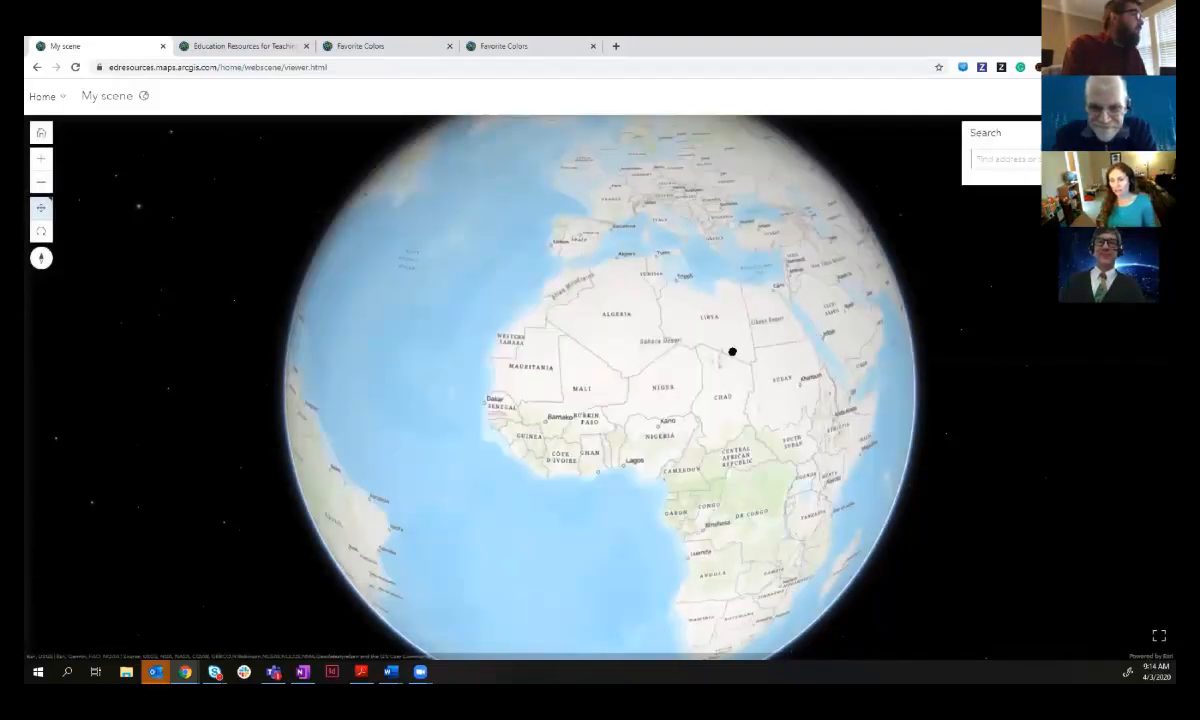
pyautogui.moveTo(687, 330); pyautogui.dragTo(742, 509)
pyautogui.moveTo(554, 345); pyautogui.dragTo(616, 373)
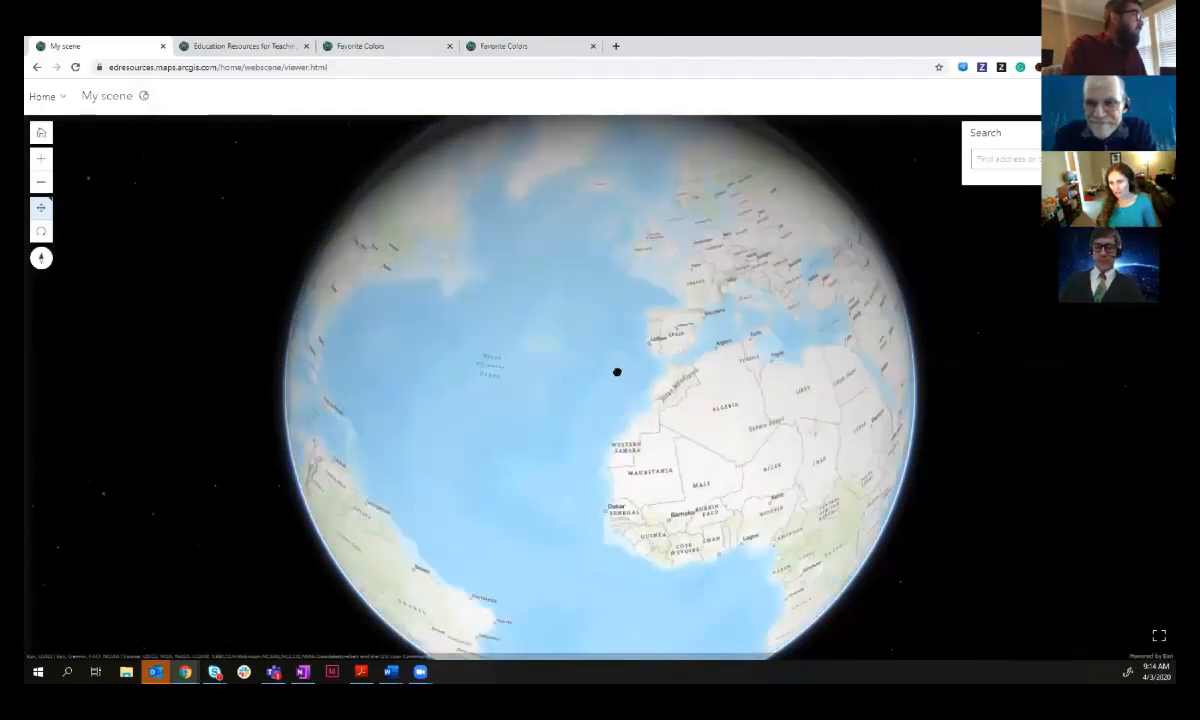
pyautogui.scroll(3, 616, 373)
pyautogui.scroll(-5, 616, 373)
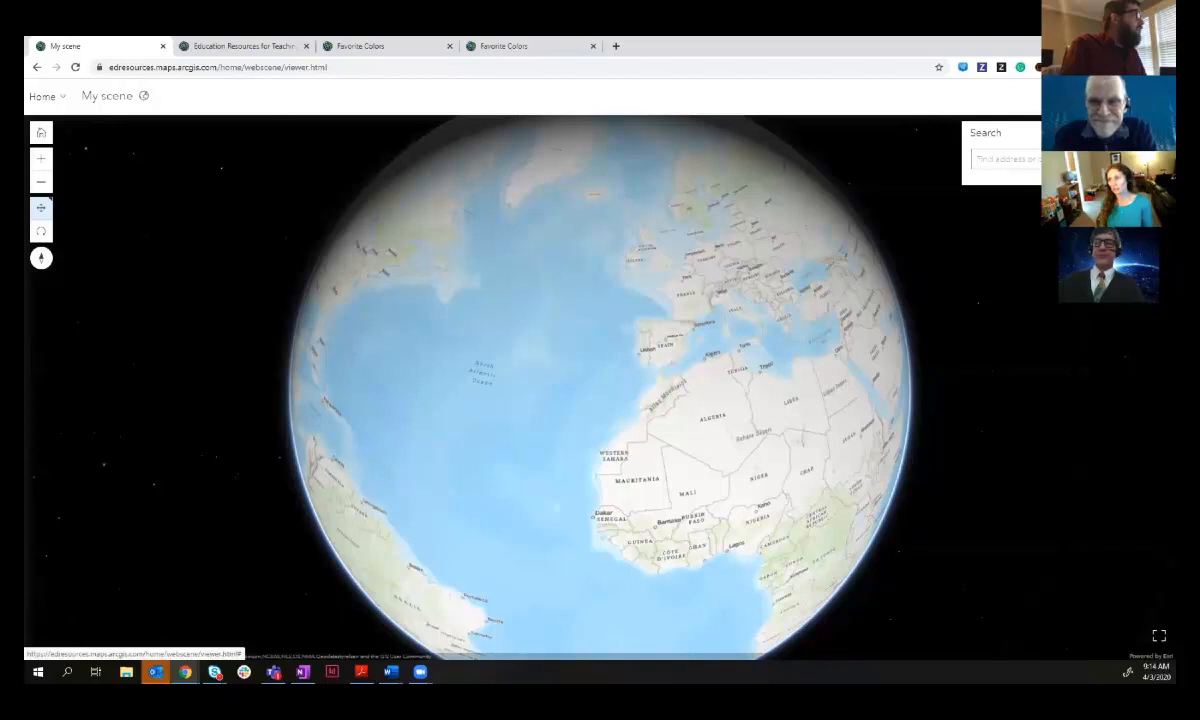
# Sign in to ArcGIS Online and start a new blank scene in Scene Viewer
pyautogui.click(1146, 96)
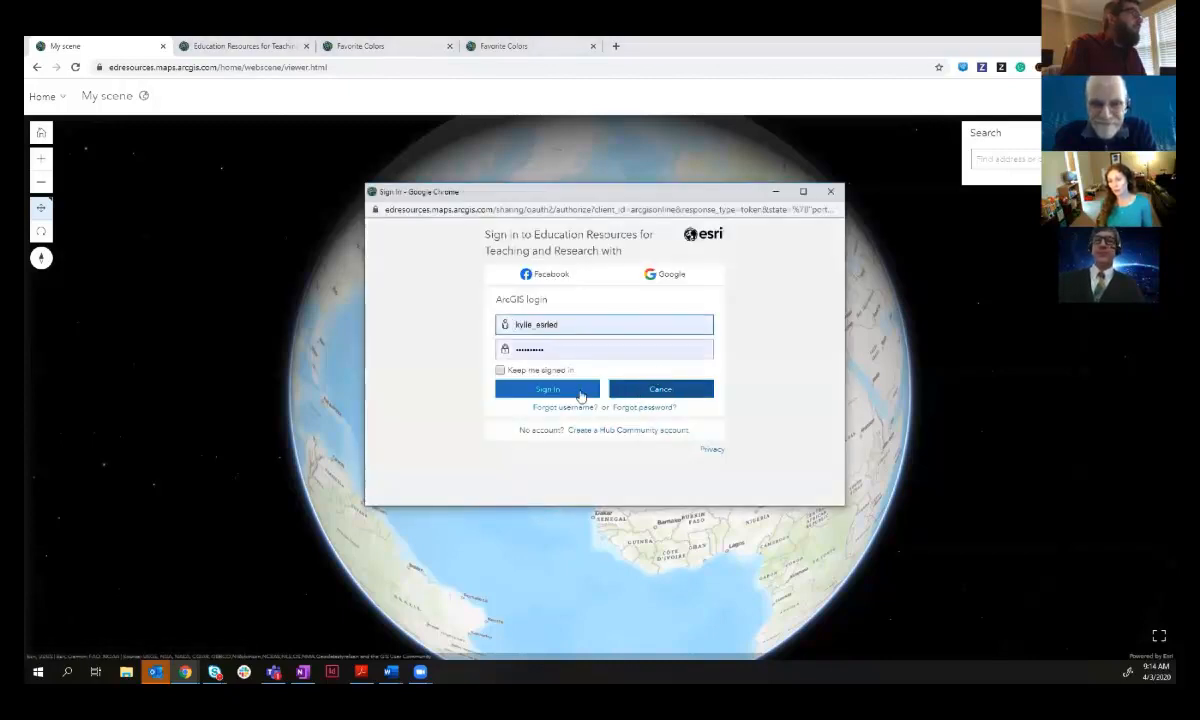
pyautogui.click(548, 390)
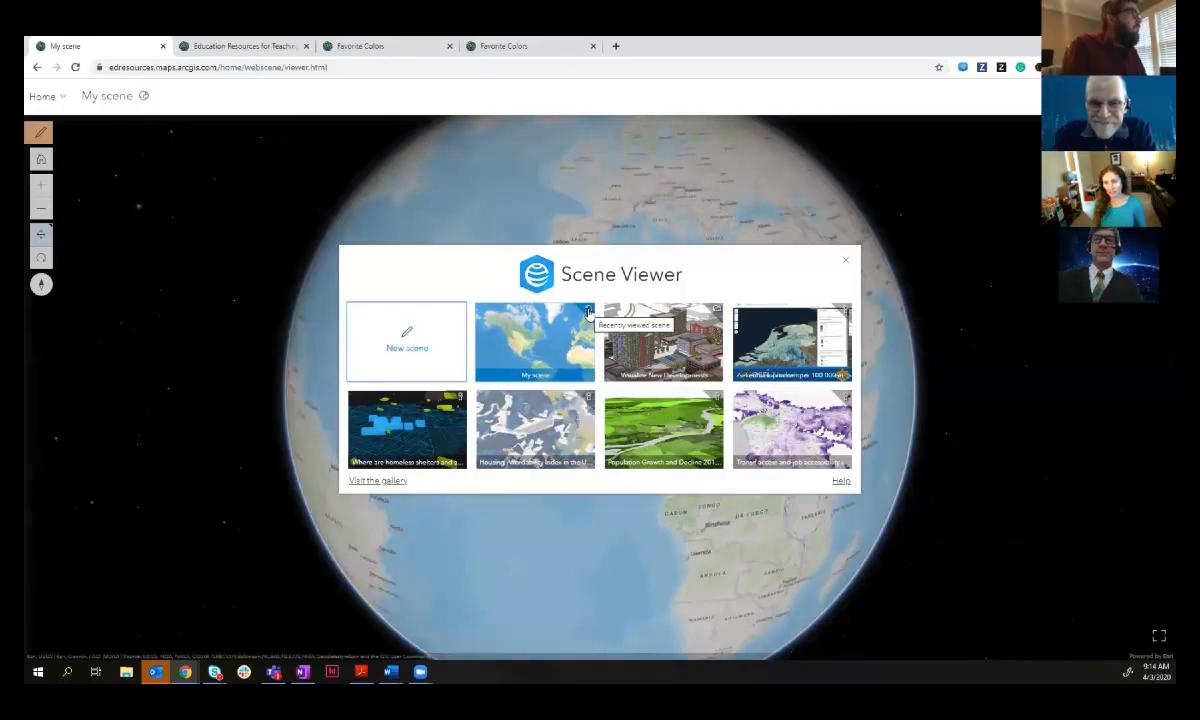
pyautogui.click(407, 345)
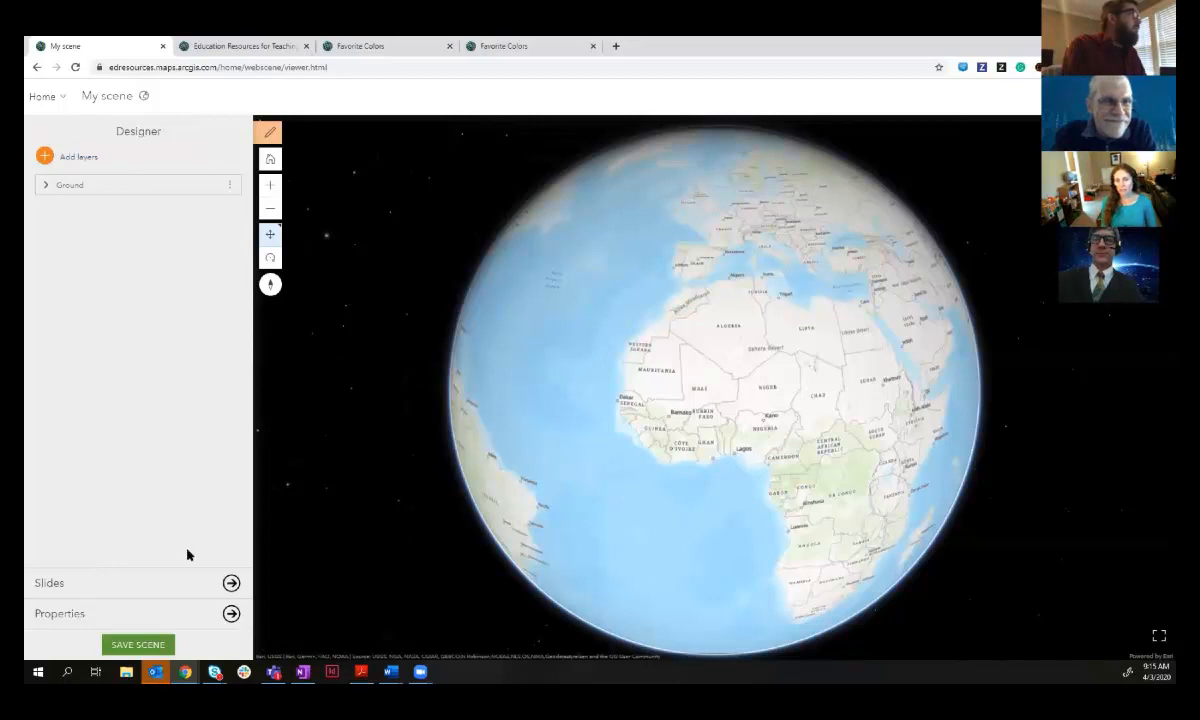
# Rotate the globe to North America and capture that view as a slide named 'USA'
pyautogui.click(50, 584)
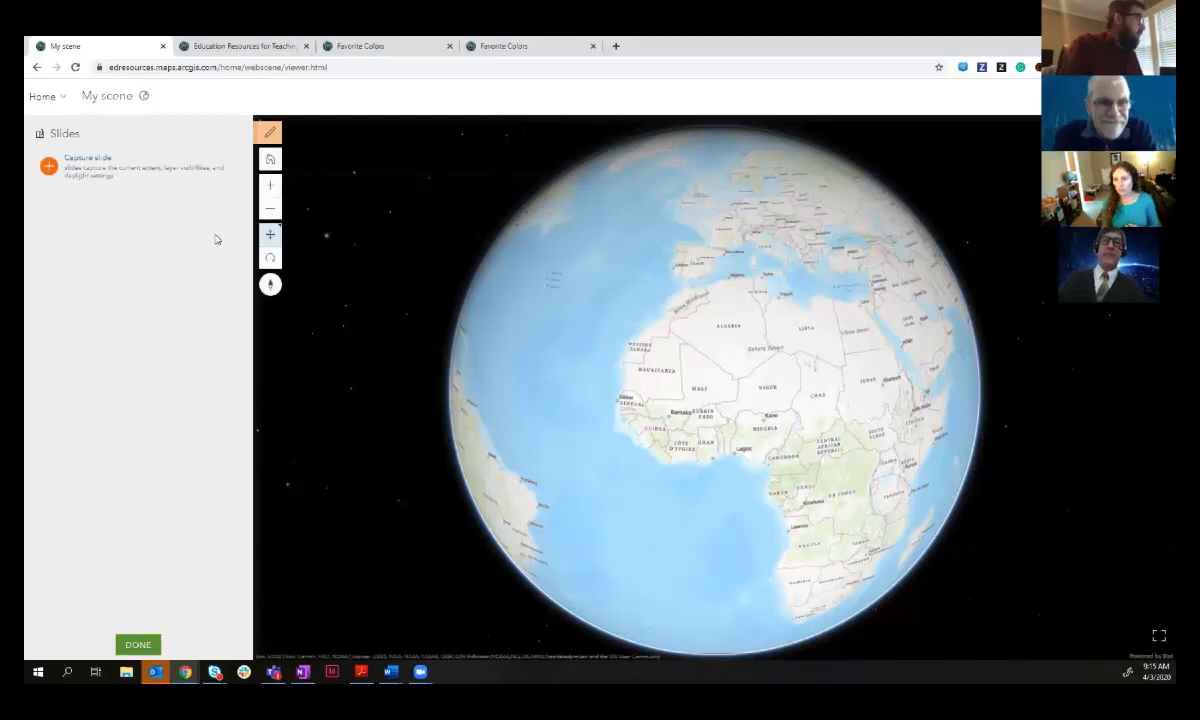
pyautogui.moveTo(509, 378); pyautogui.dragTo(878, 415)
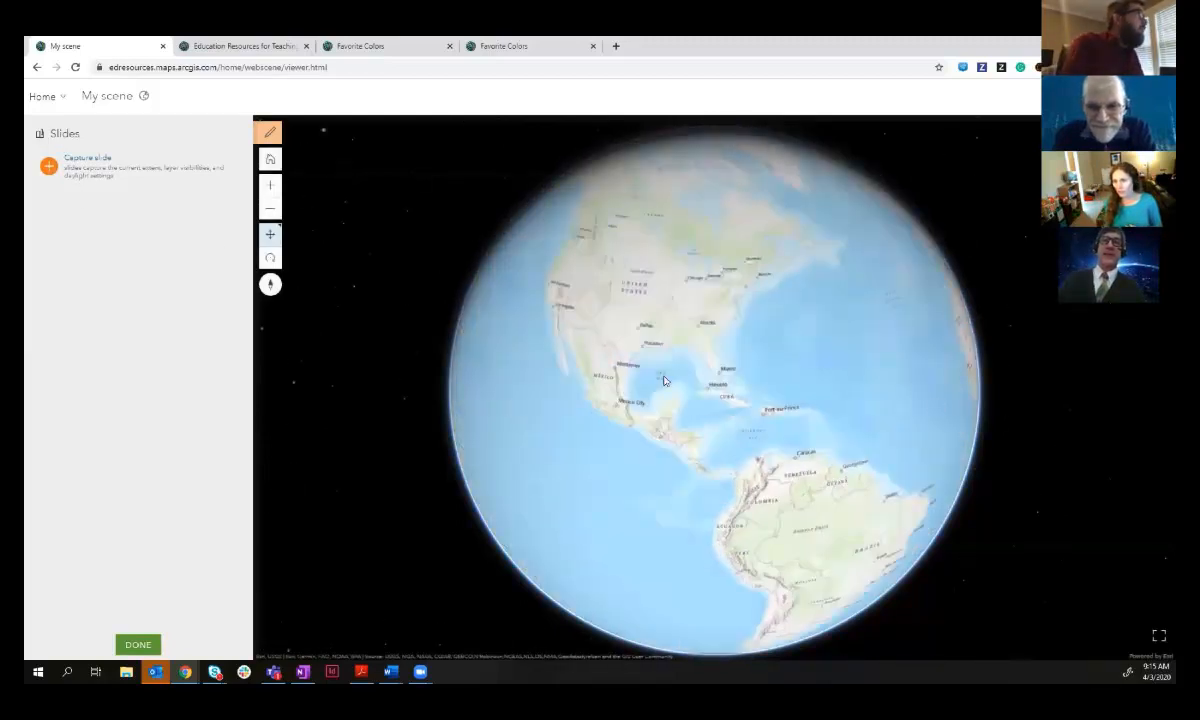
pyautogui.moveTo(592, 382); pyautogui.dragTo(670, 432)
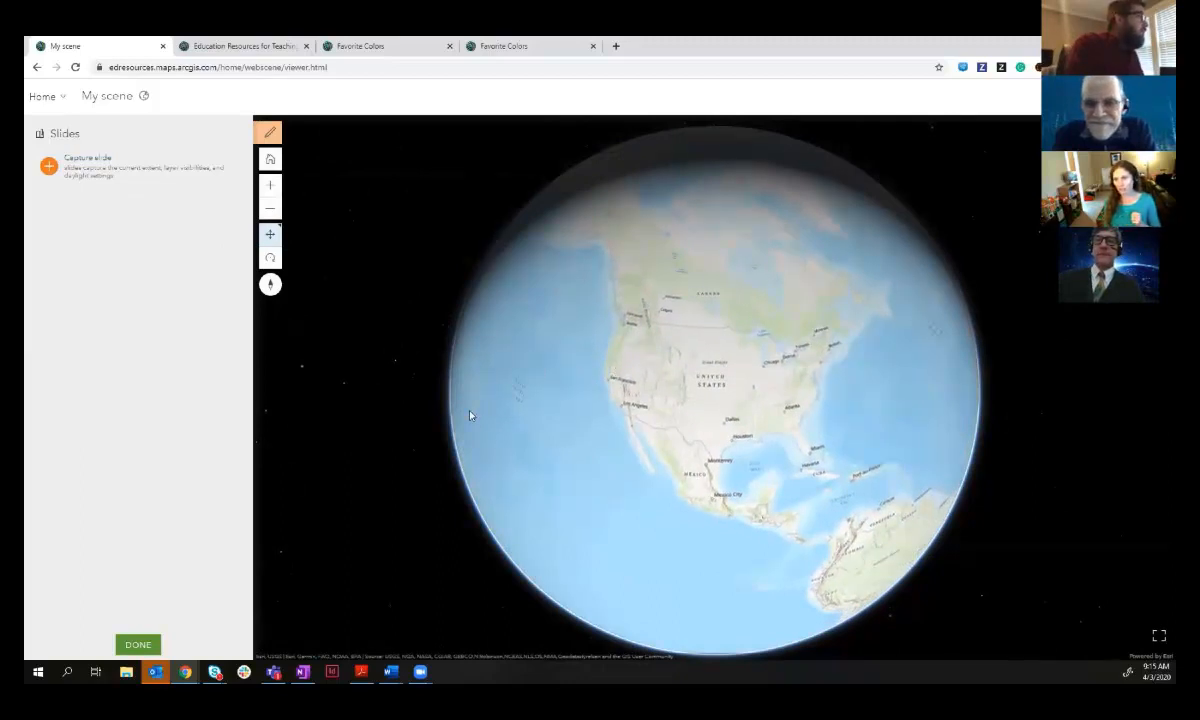
pyautogui.click(48, 166)
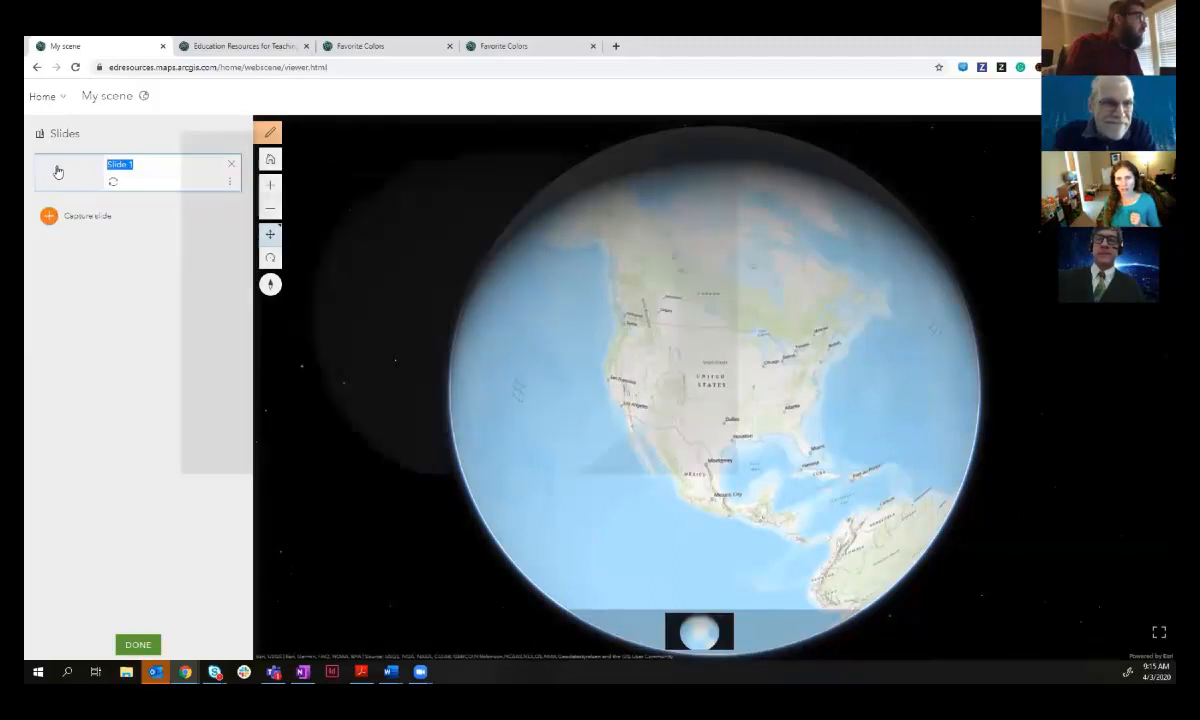
pyautogui.write('USA')
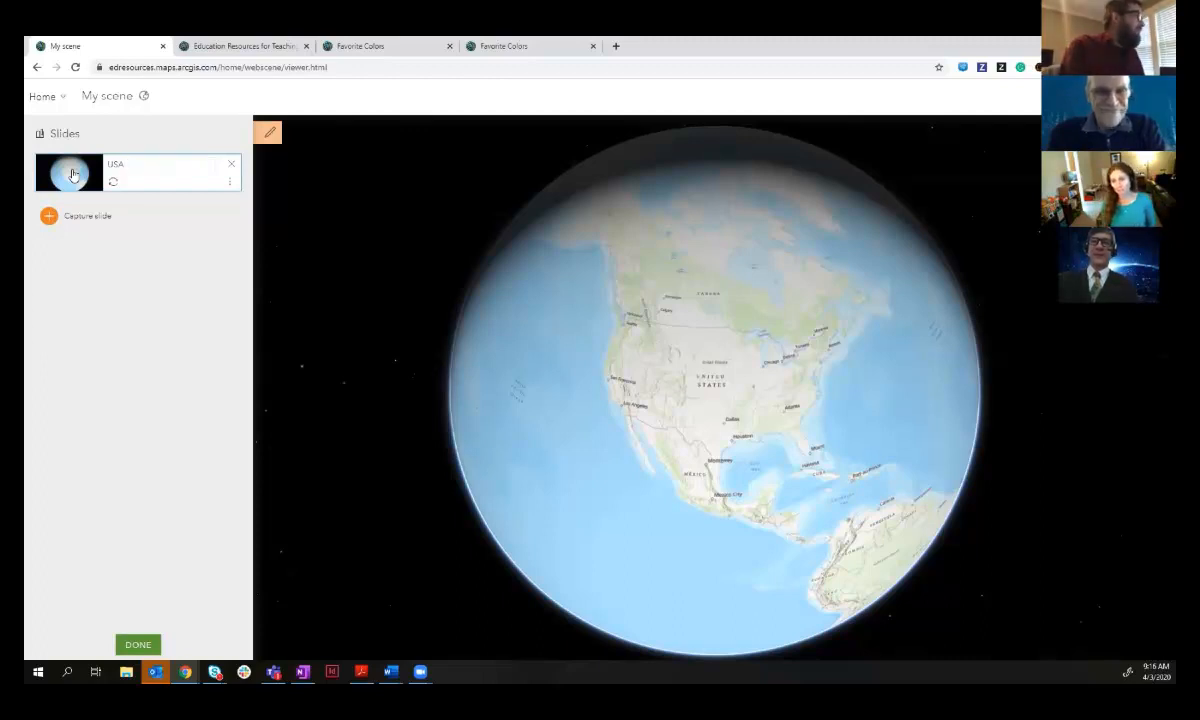
# Search for Hulda Crooks Park and capture the park view as a slide named 'Hulda Crooks'
pyautogui.click(1159, 133)
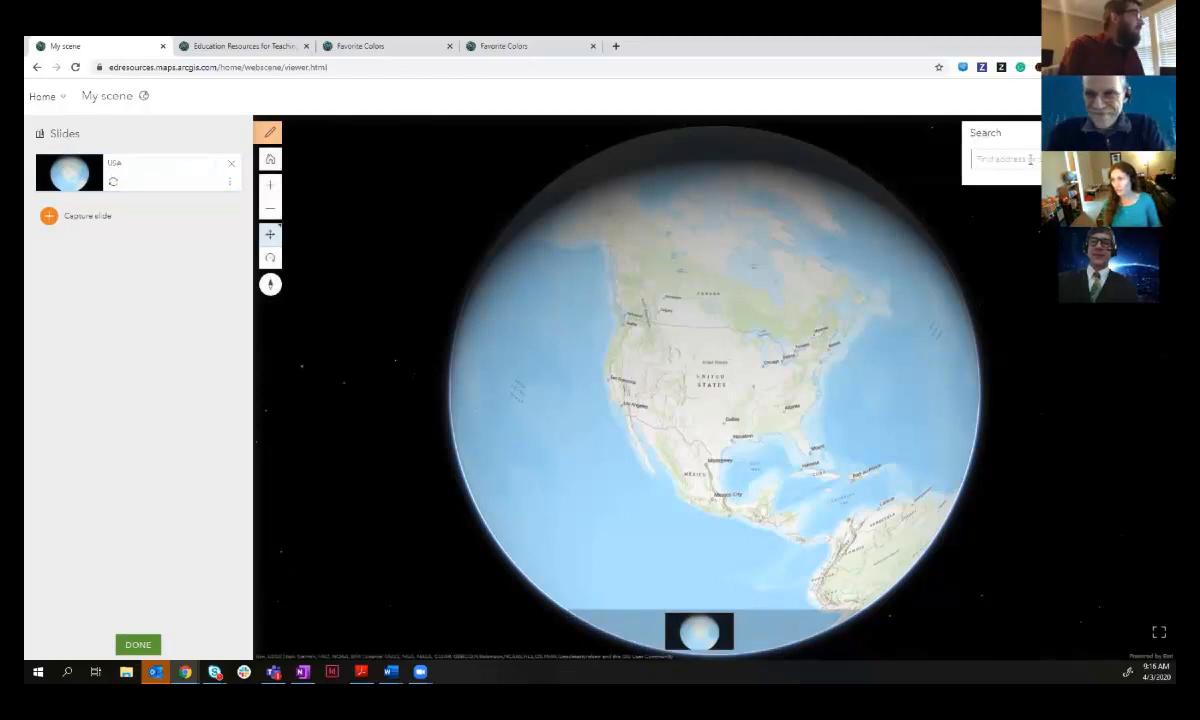
pyautogui.click(1029, 159)
pyautogui.write('Hul')
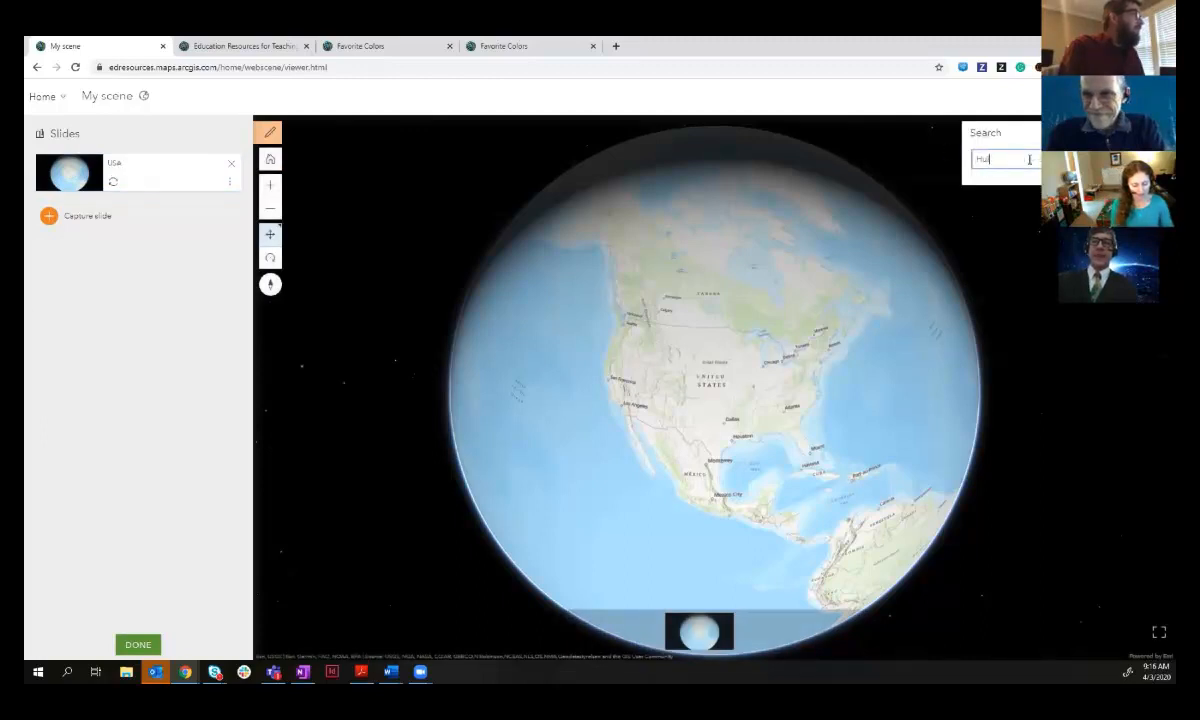
pyautogui.write('da Crooks')
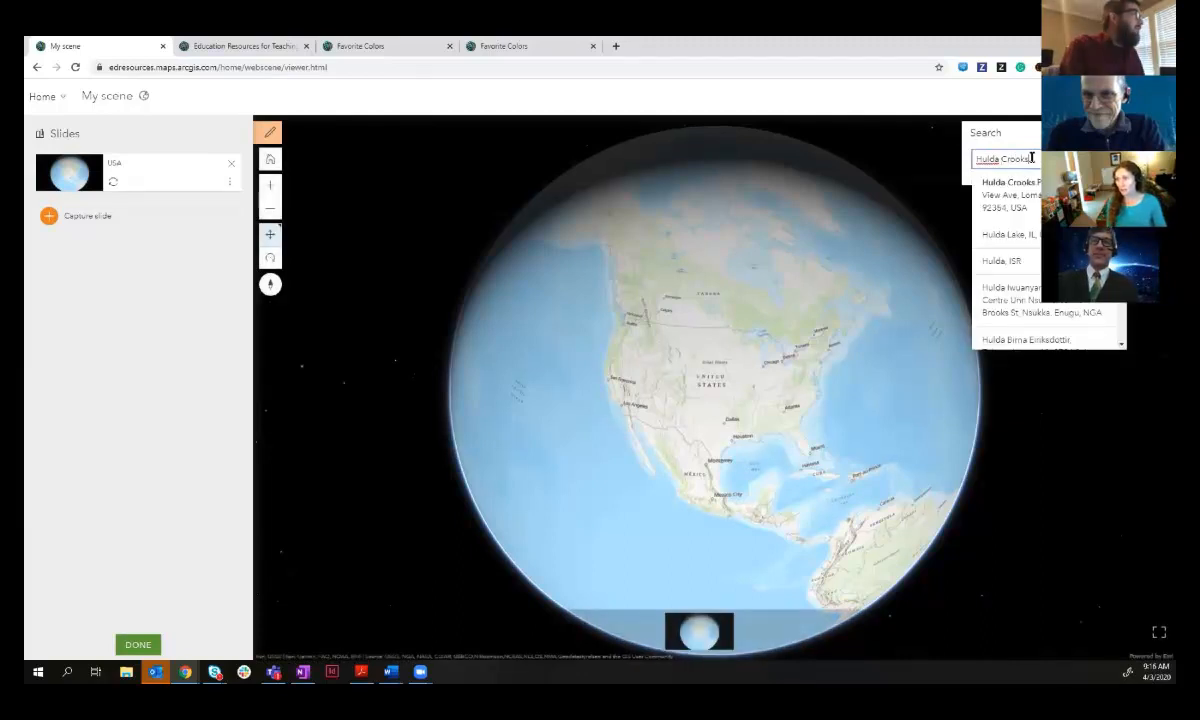
pyautogui.click(1030, 190)
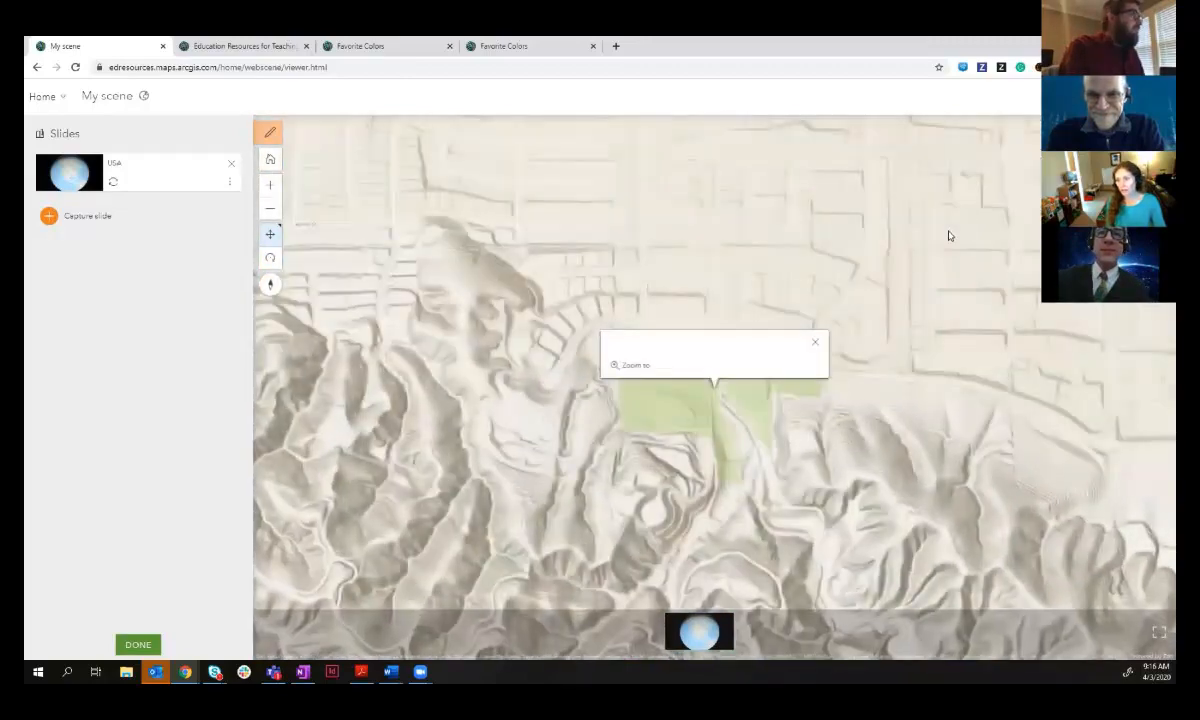
pyautogui.click(98, 218)
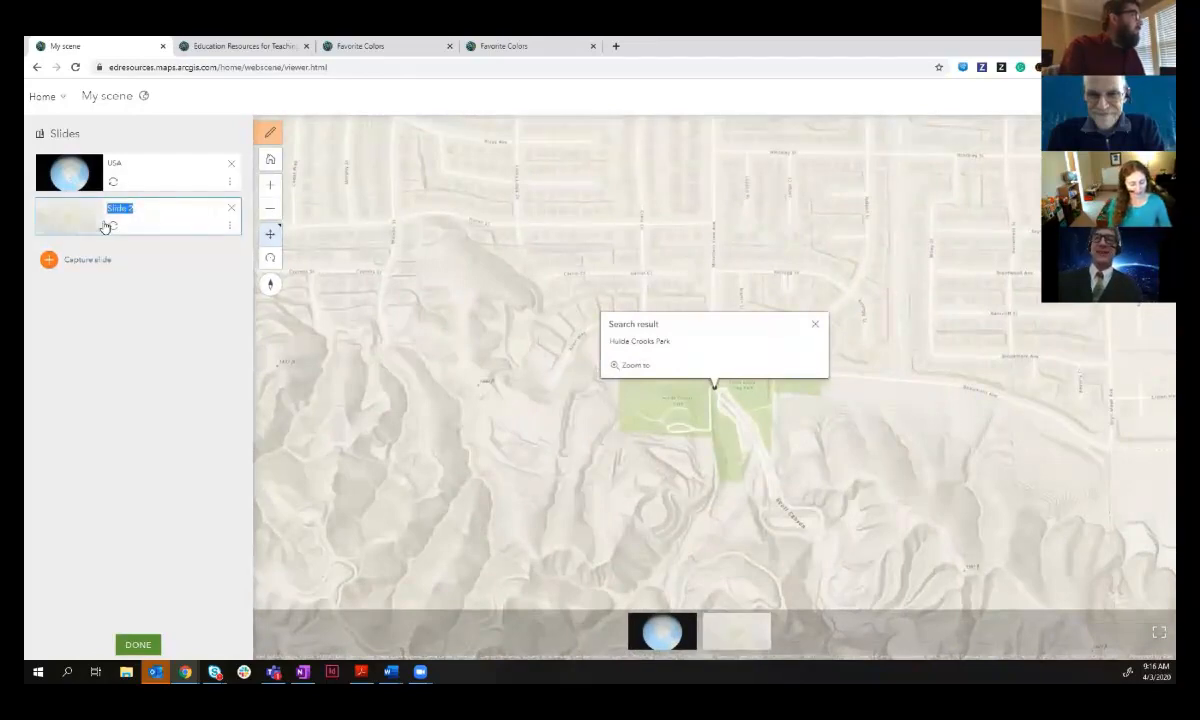
pyautogui.write('Hulda Crooks')
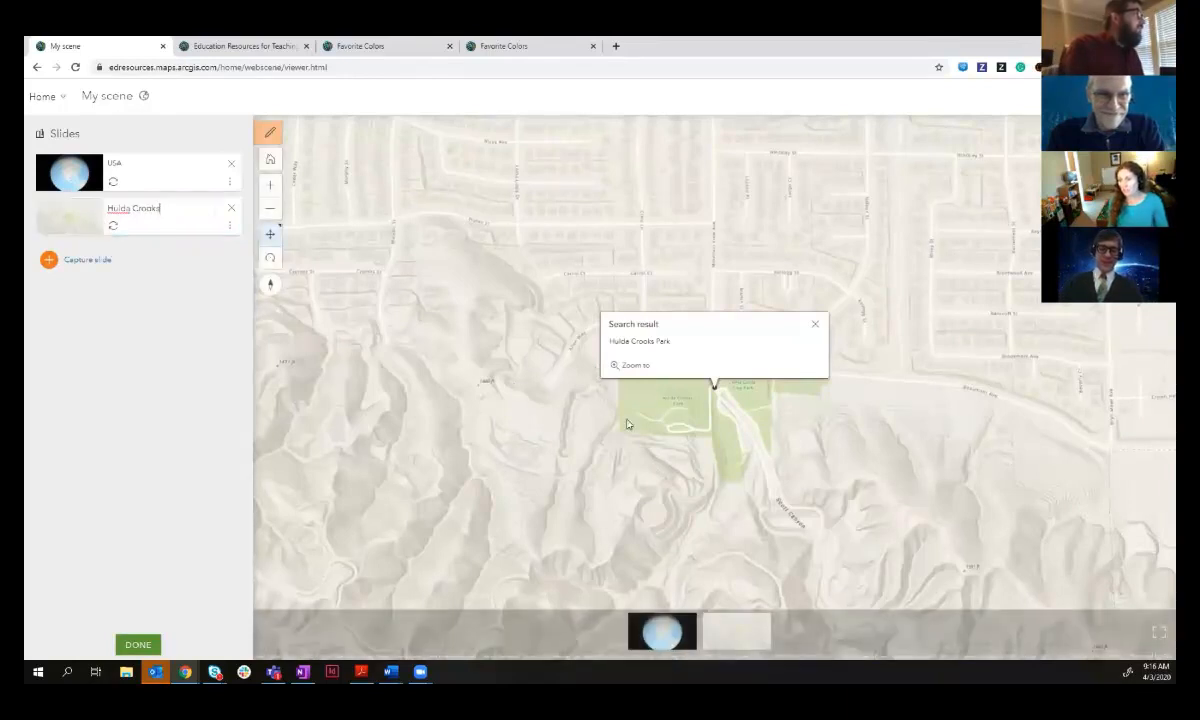
# Tilt the view into 3D over the park's terrain and capture it as slide 'Elevation'
pyautogui.moveTo(697, 420); pyautogui.dragTo(672, 282)
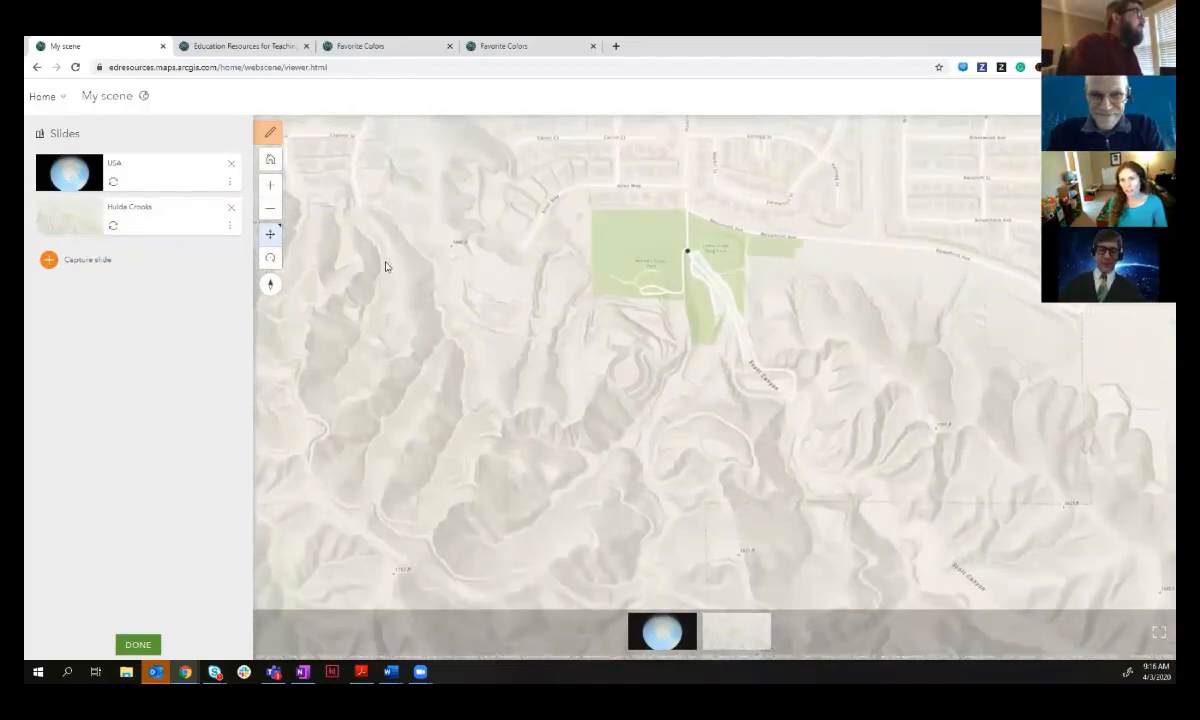
pyautogui.click(271, 261)
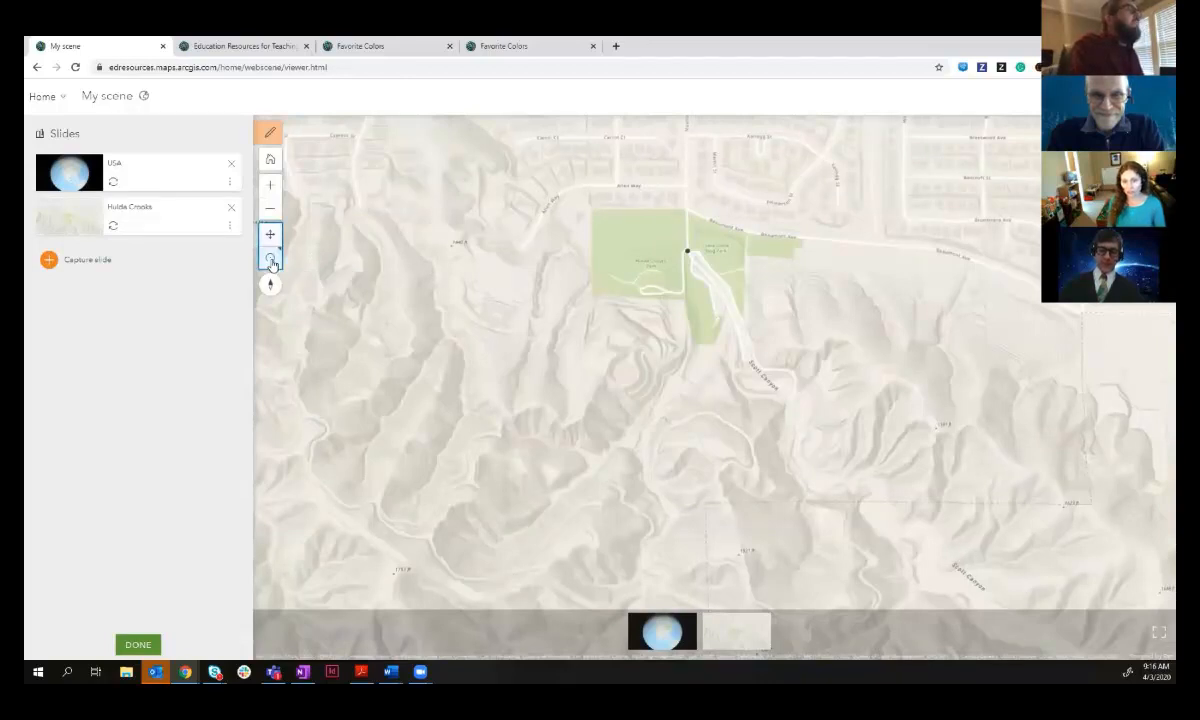
pyautogui.moveTo(702, 498)
pyautogui.mouseDown()
pyautogui.moveTo(705, 375)
pyautogui.moveTo(701, 476)
pyautogui.mouseUp()
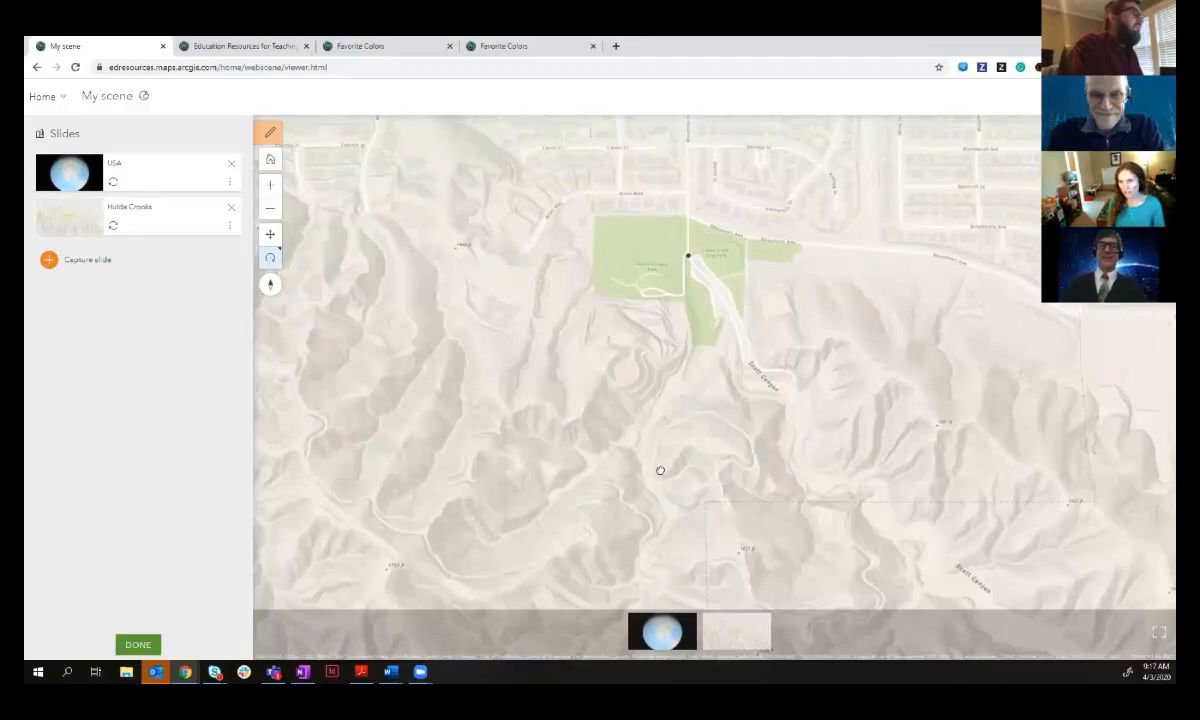
pyautogui.moveTo(658, 474); pyautogui.dragTo(675, 351)
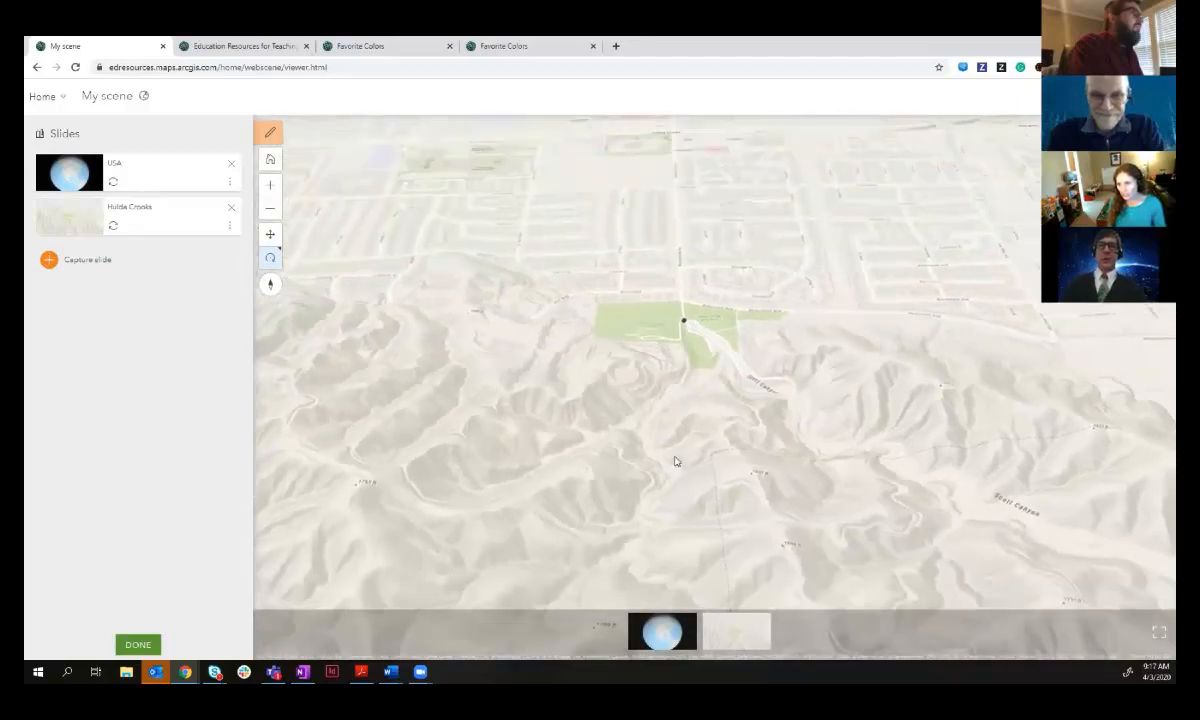
pyautogui.moveTo(669, 437); pyautogui.dragTo(669, 433)
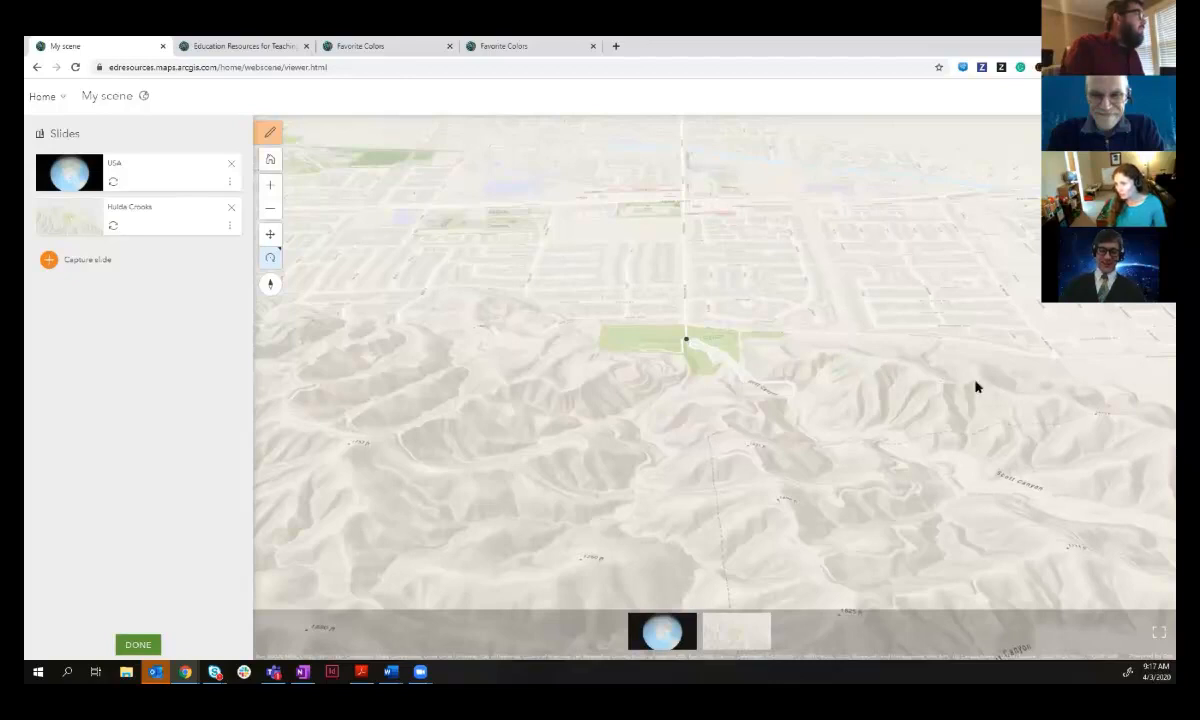
pyautogui.click(87, 261)
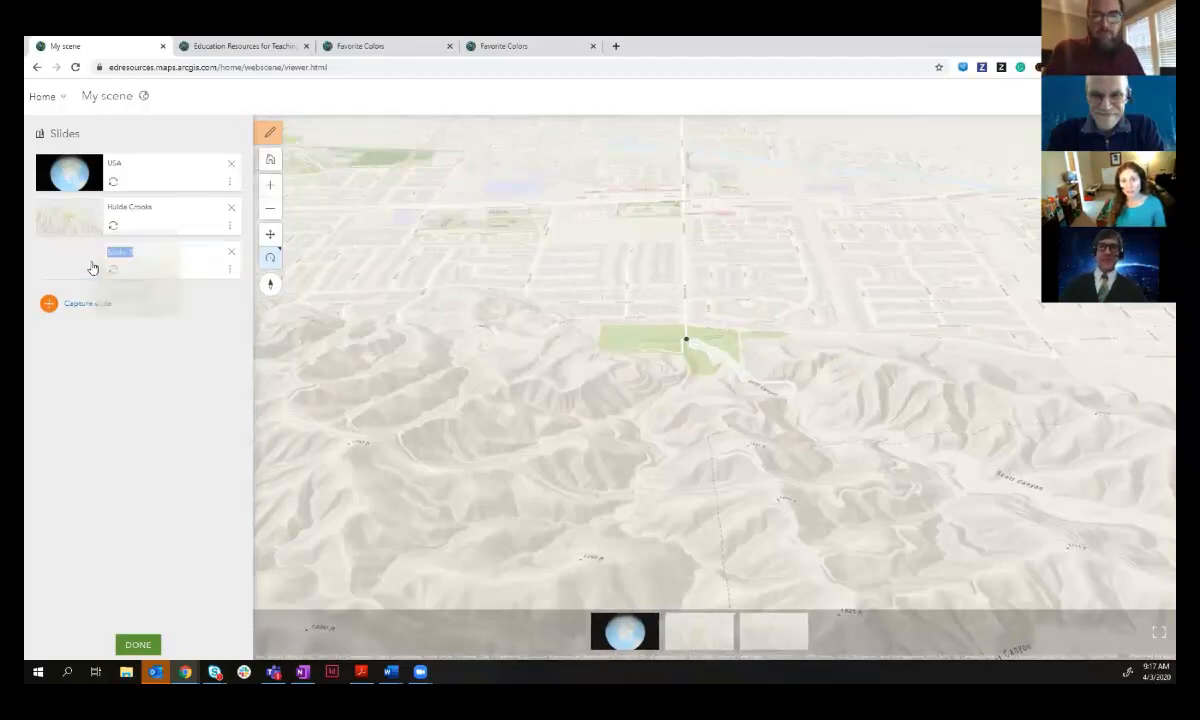
pyautogui.write('Elevation')
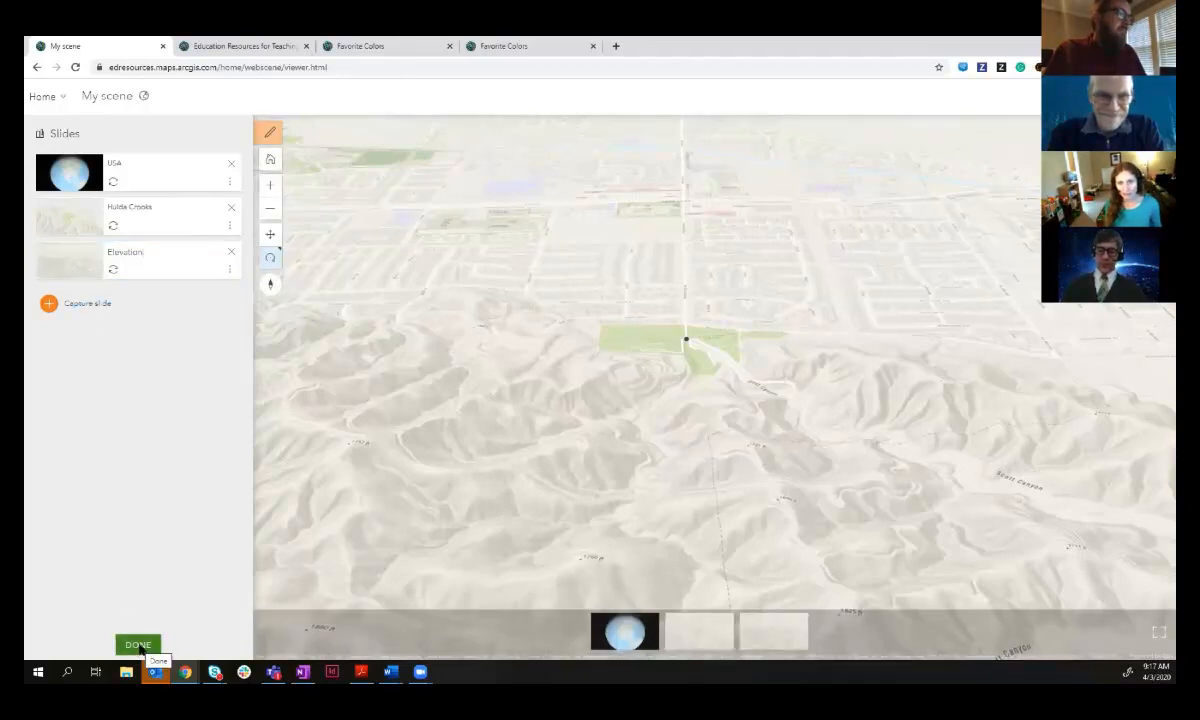
# Save the scene titled 'Hulda Crooks' with the tags 'scene' and 'mapping hour'
pyautogui.click(139, 645)
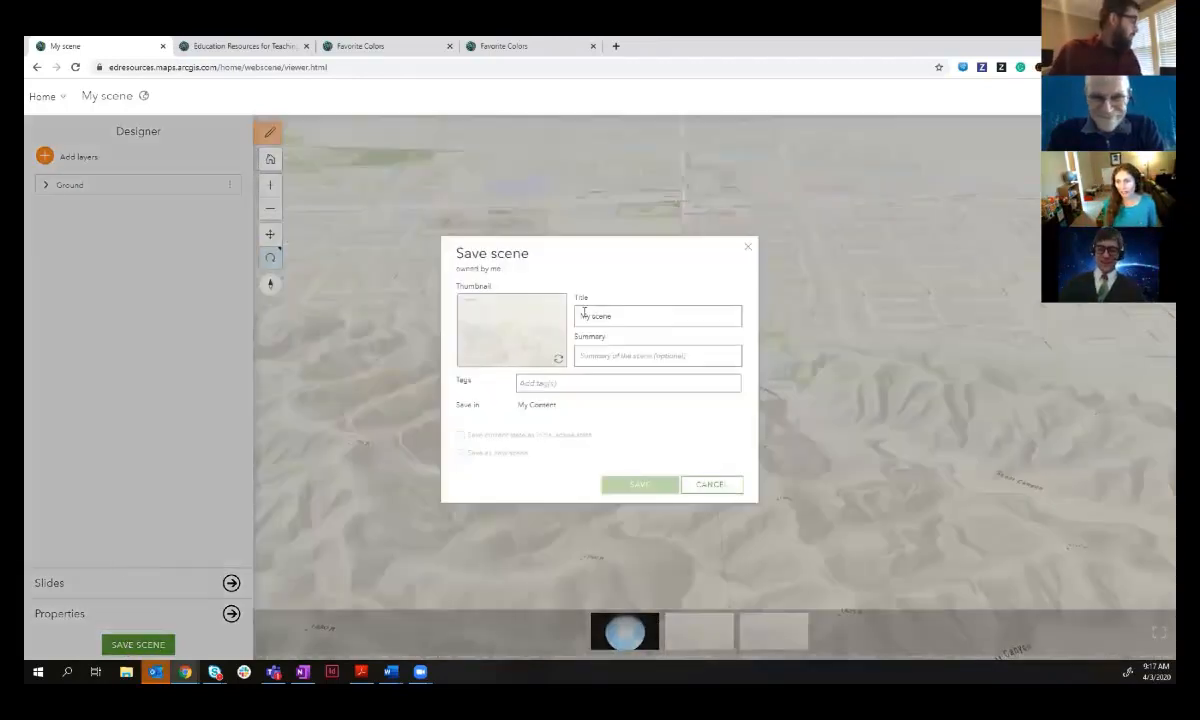
pyautogui.moveTo(614, 317); pyautogui.dragTo(569, 323)
pyautogui.write('Hulca')
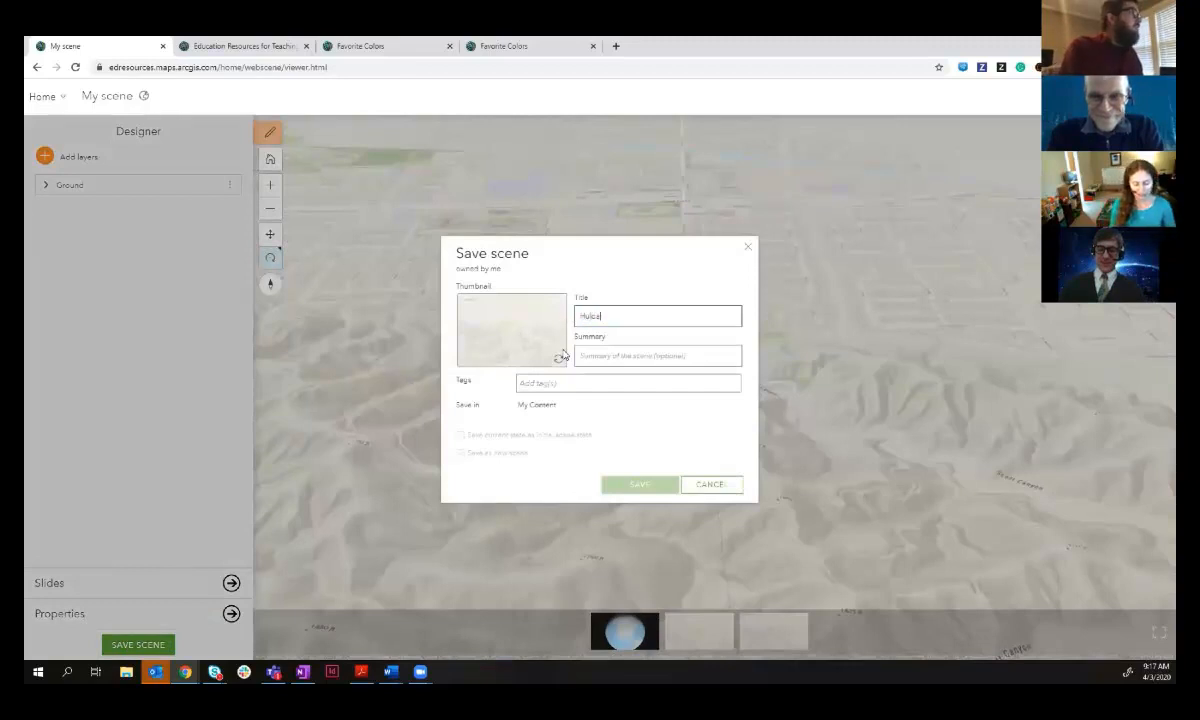
pyautogui.write(' Crek')
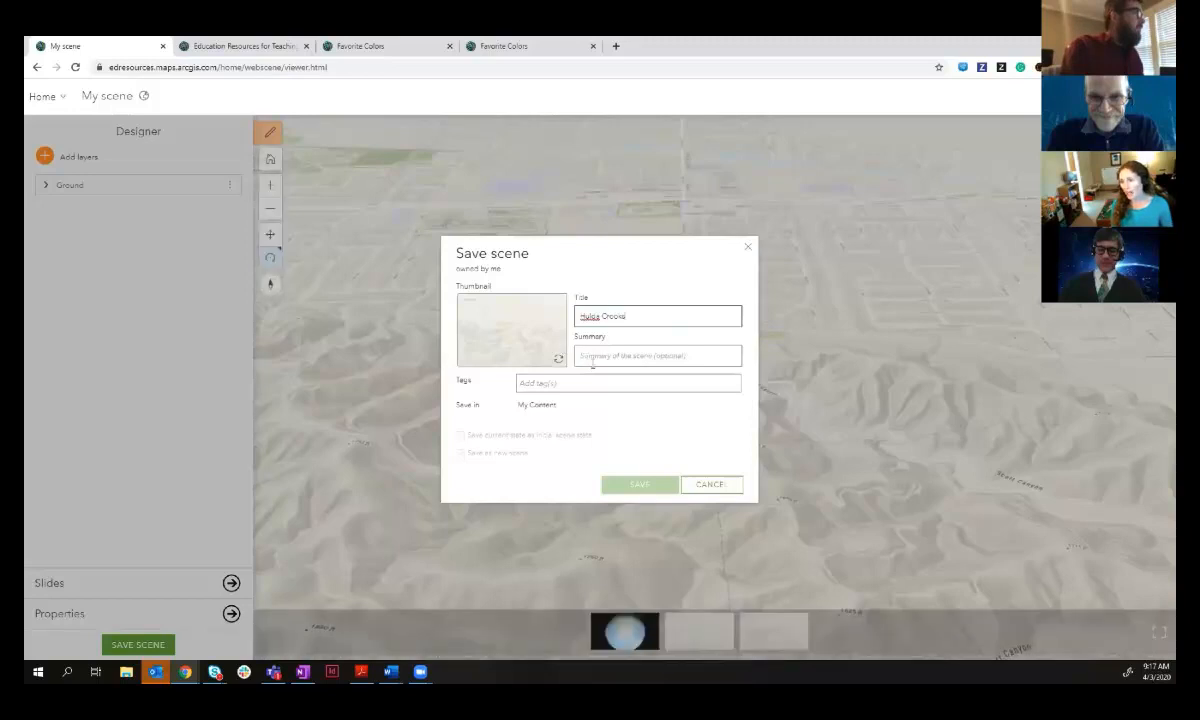
pyautogui.click(548, 382)
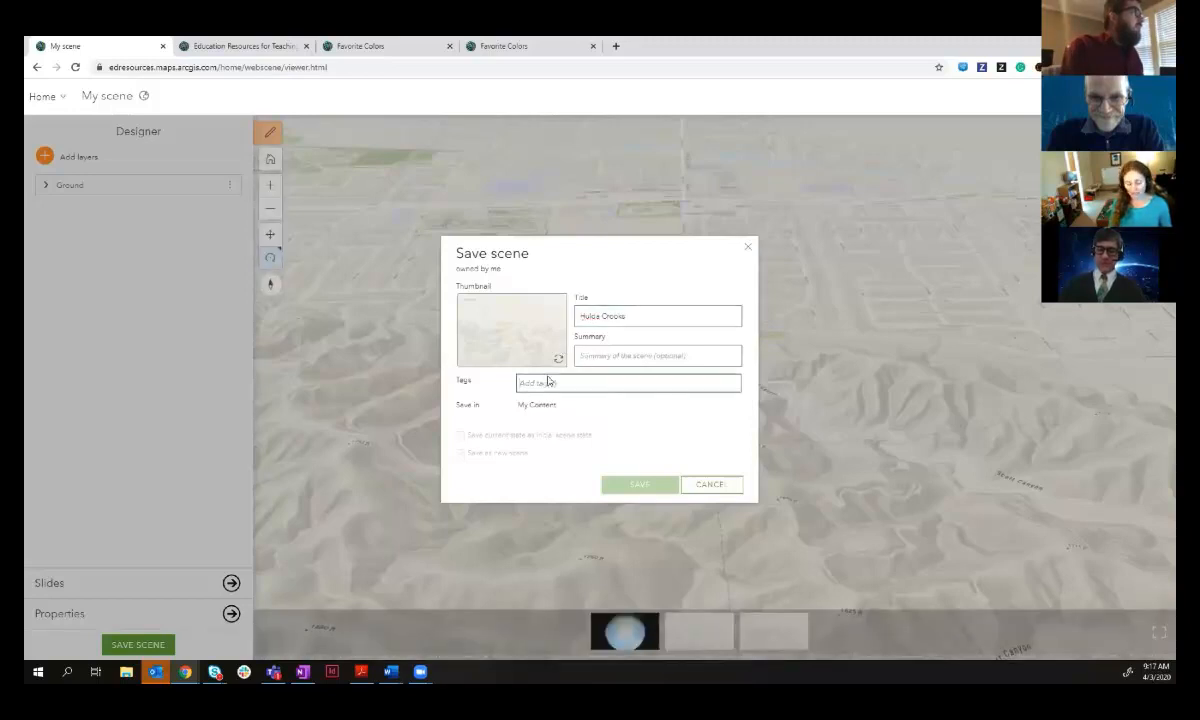
pyautogui.write('scene')
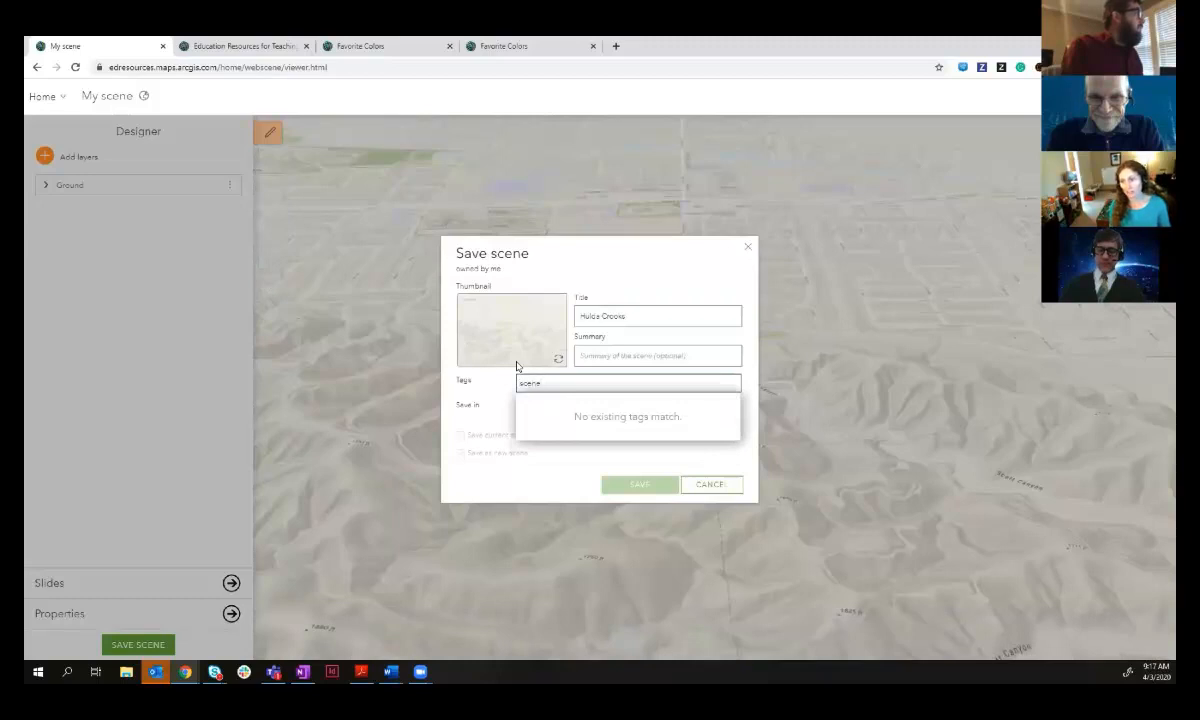
pyautogui.press('Return')
pyautogui.write('mapping')
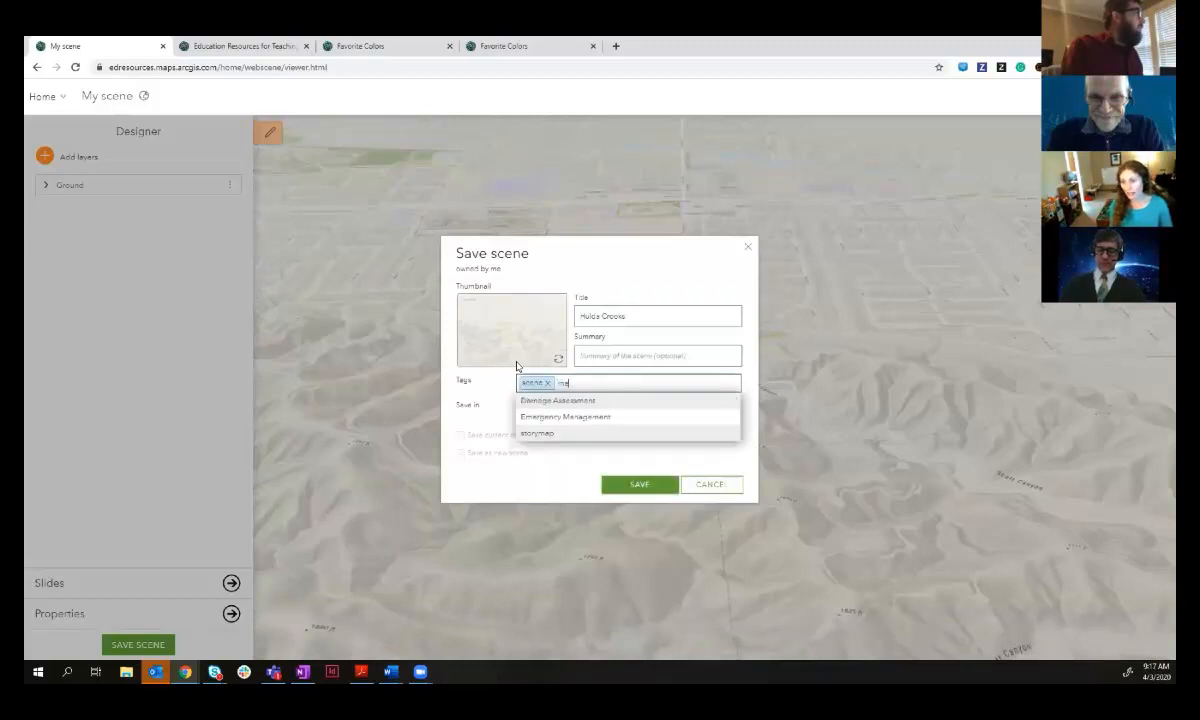
pyautogui.write(' hour')
pyautogui.press('Return')
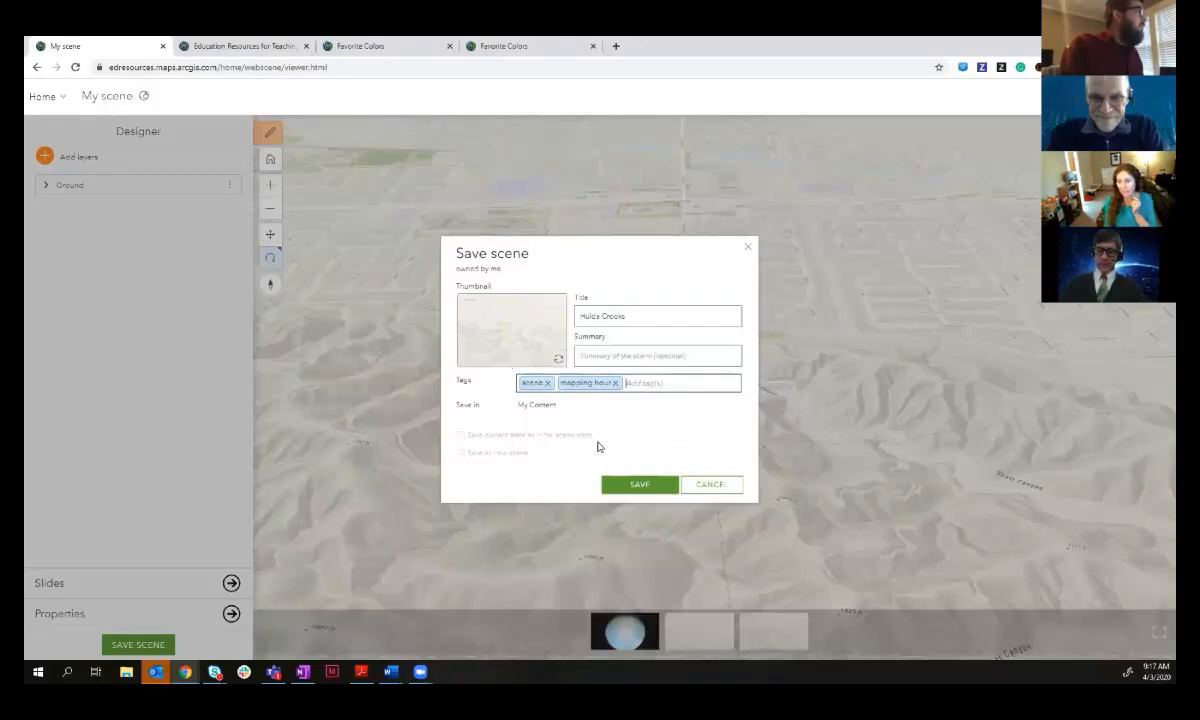
pyautogui.click(633, 486)
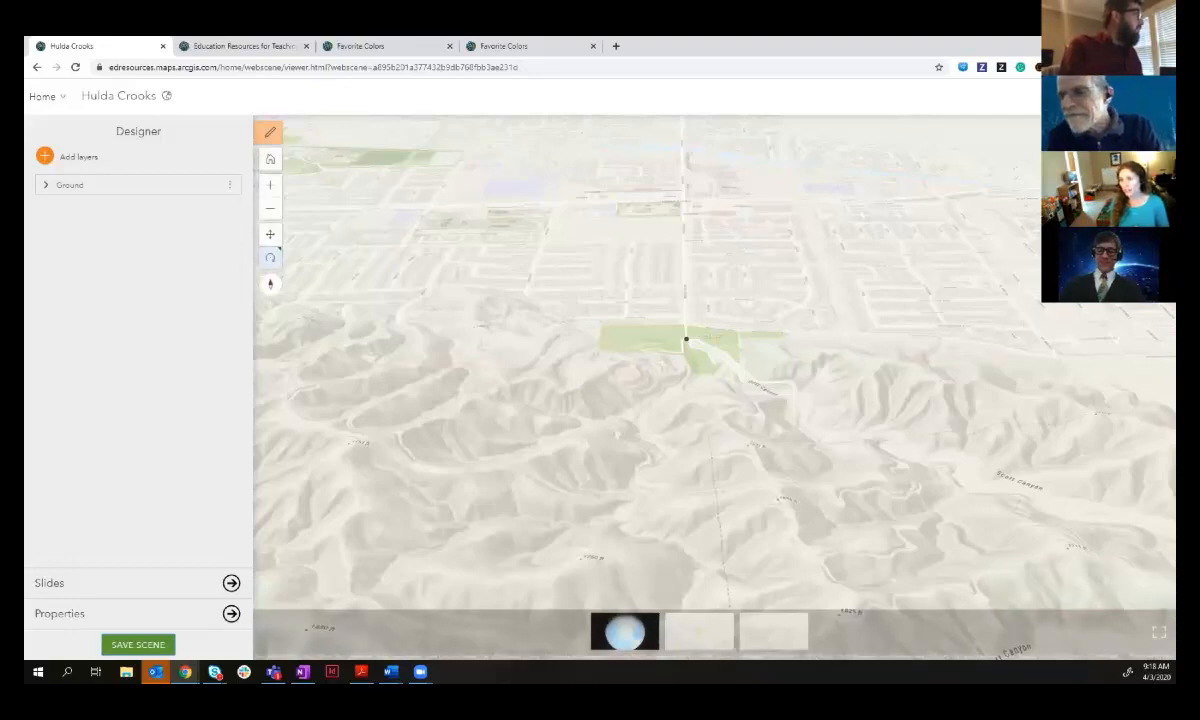
# Open the Share panel for the saved Hulda Crooks scene
pyautogui.click(1158, 258)
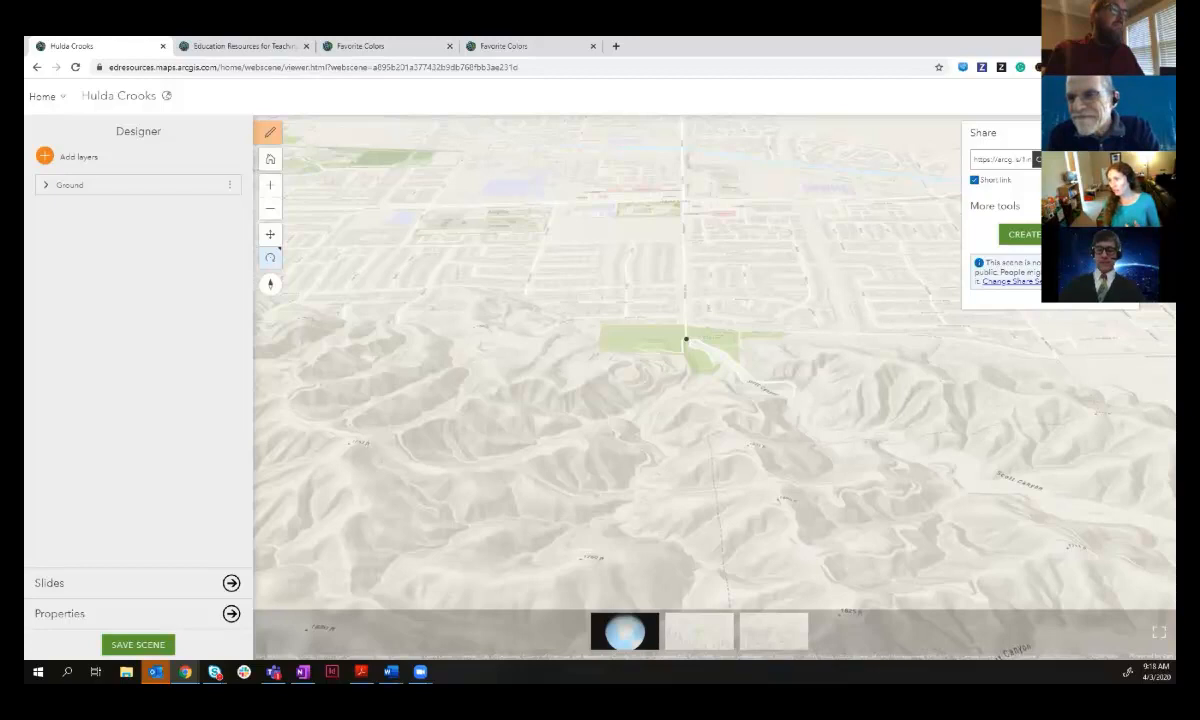
# Select the scene's short link, then go to its item page via Change Share Settings
pyautogui.click(1118, 160)
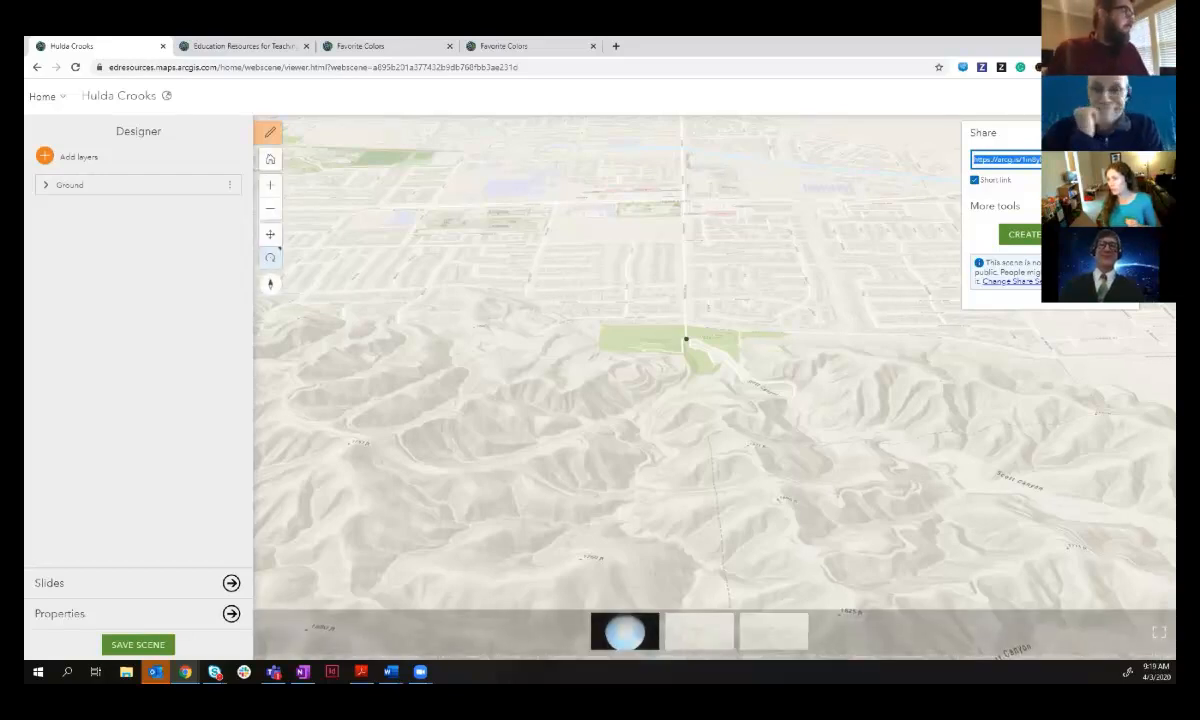
pyautogui.click(1031, 283)
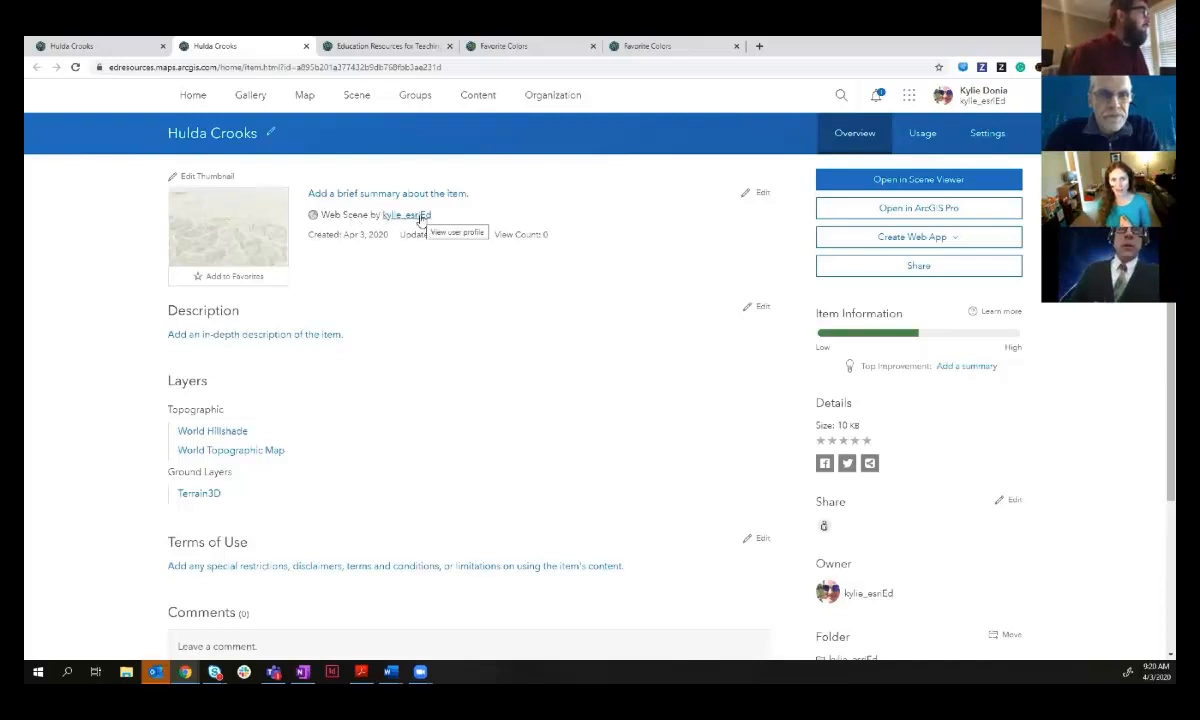
# Open the Share dialog for the Hulda Crooks scene, still shared only with the owner
pyautogui.click(927, 270)
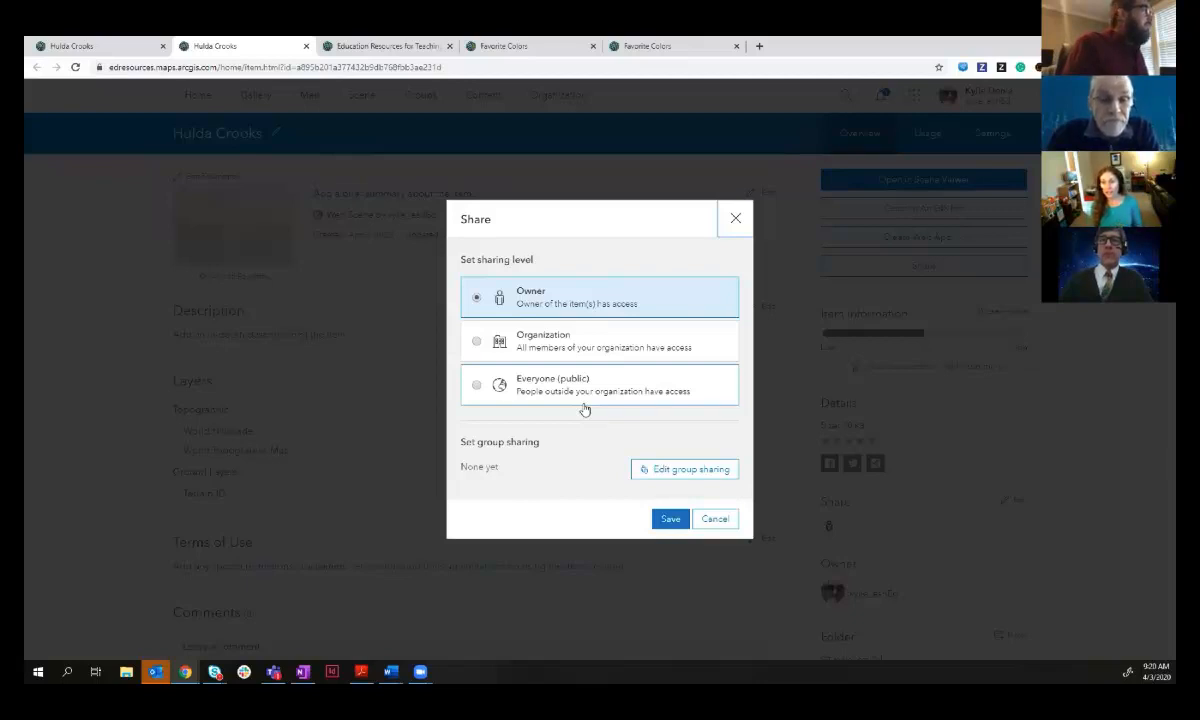
# Share the Hulda Crooks scene with Organization and Everyone (public), then save
pyautogui.click(476, 343)
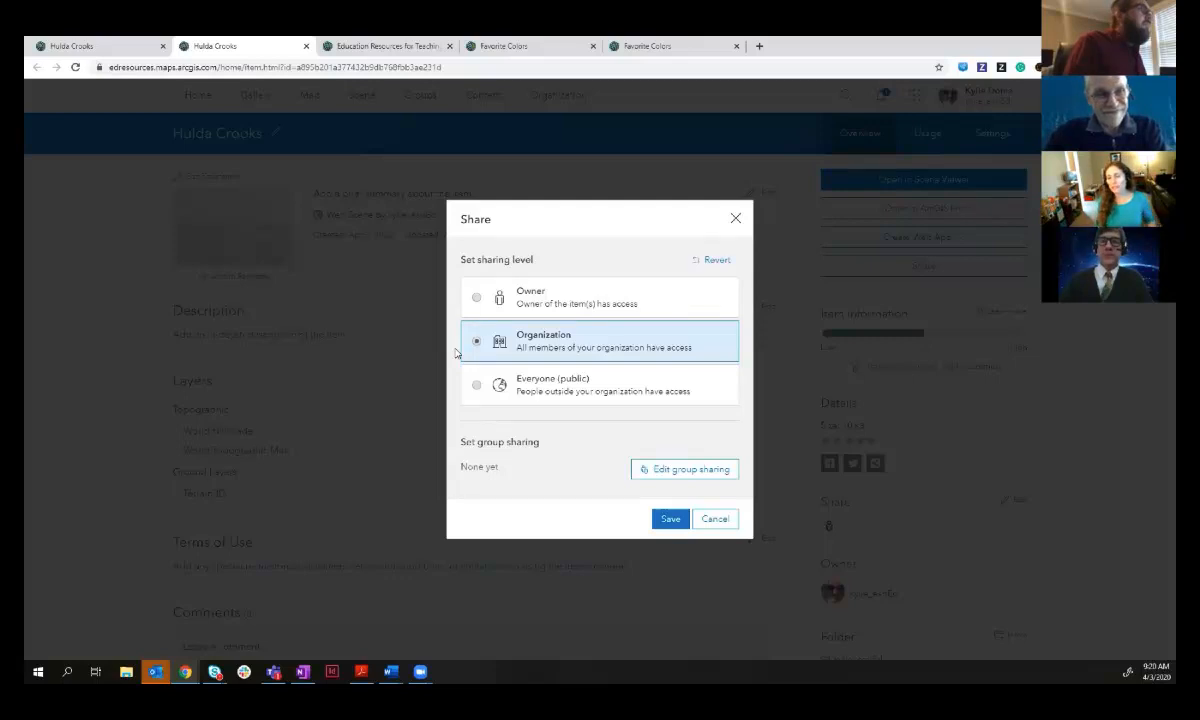
pyautogui.click(478, 389)
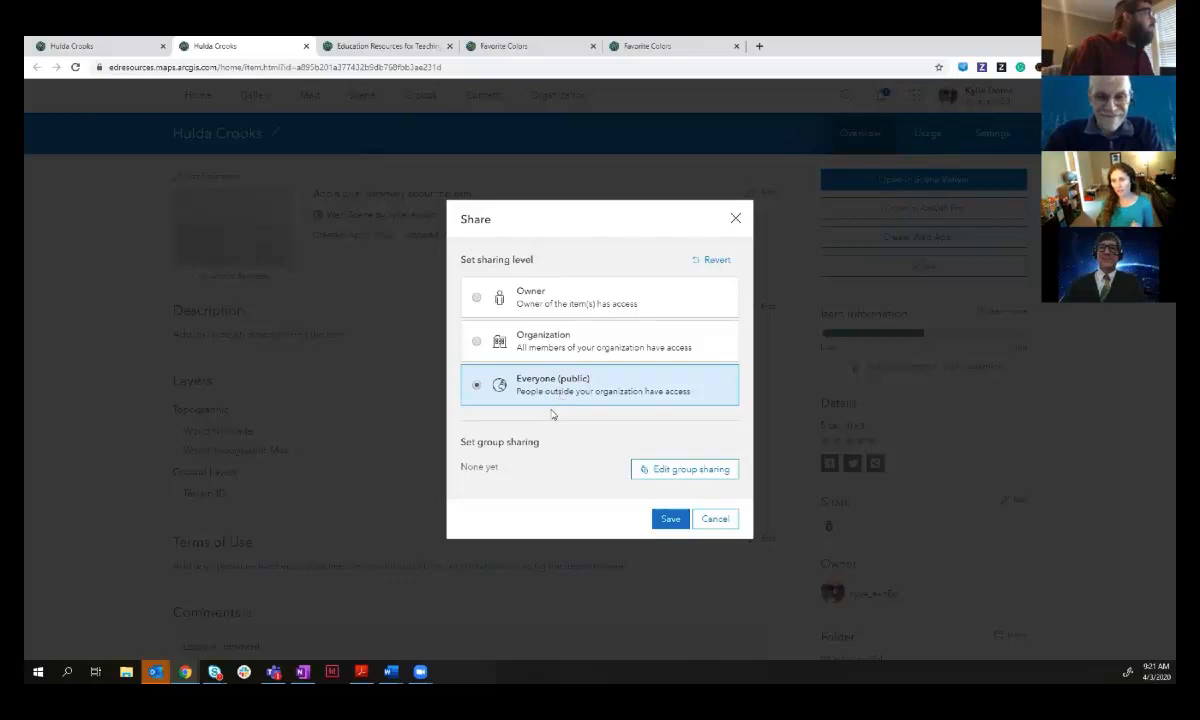
pyautogui.click(661, 525)
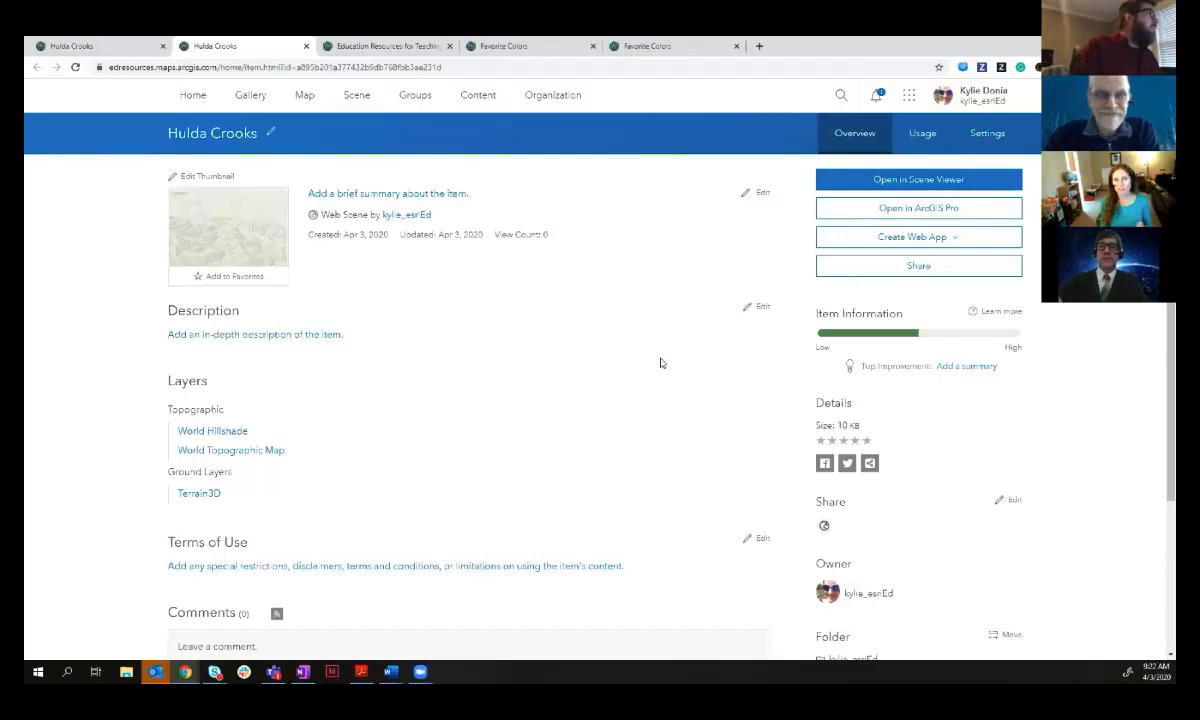
# Switch to the Favorite Colors Map Viewer tab and bring up its Share settings
pyautogui.click(402, 46)
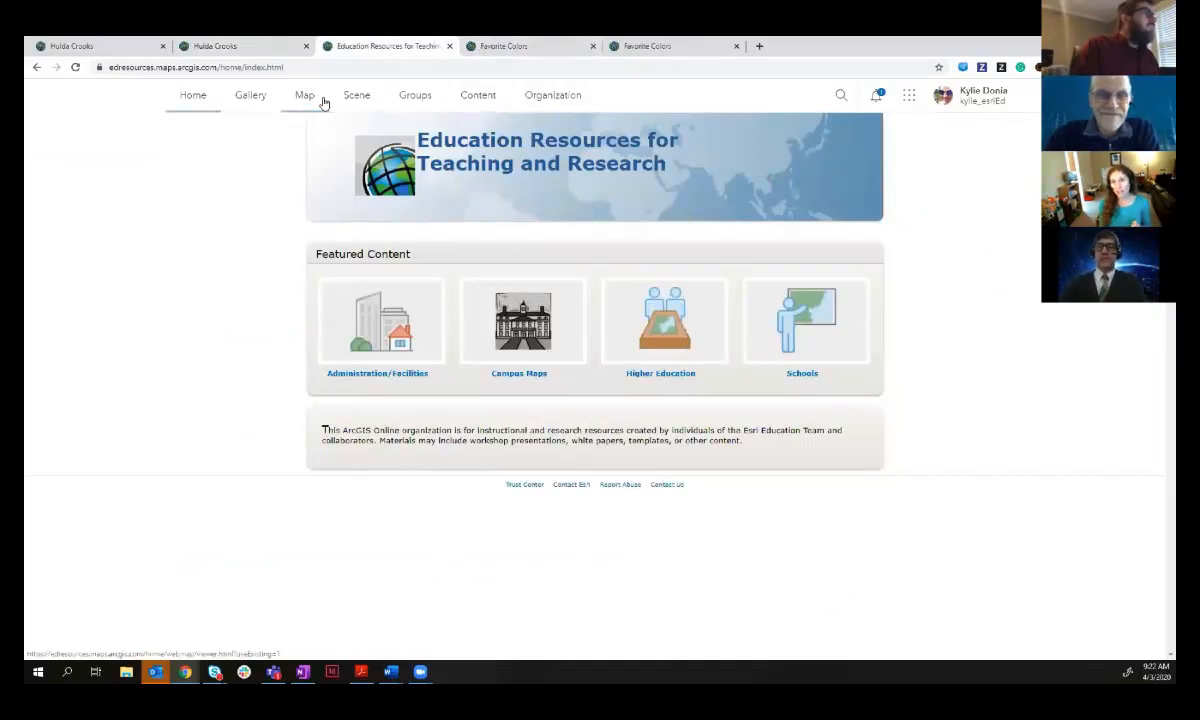
pyautogui.click(515, 50)
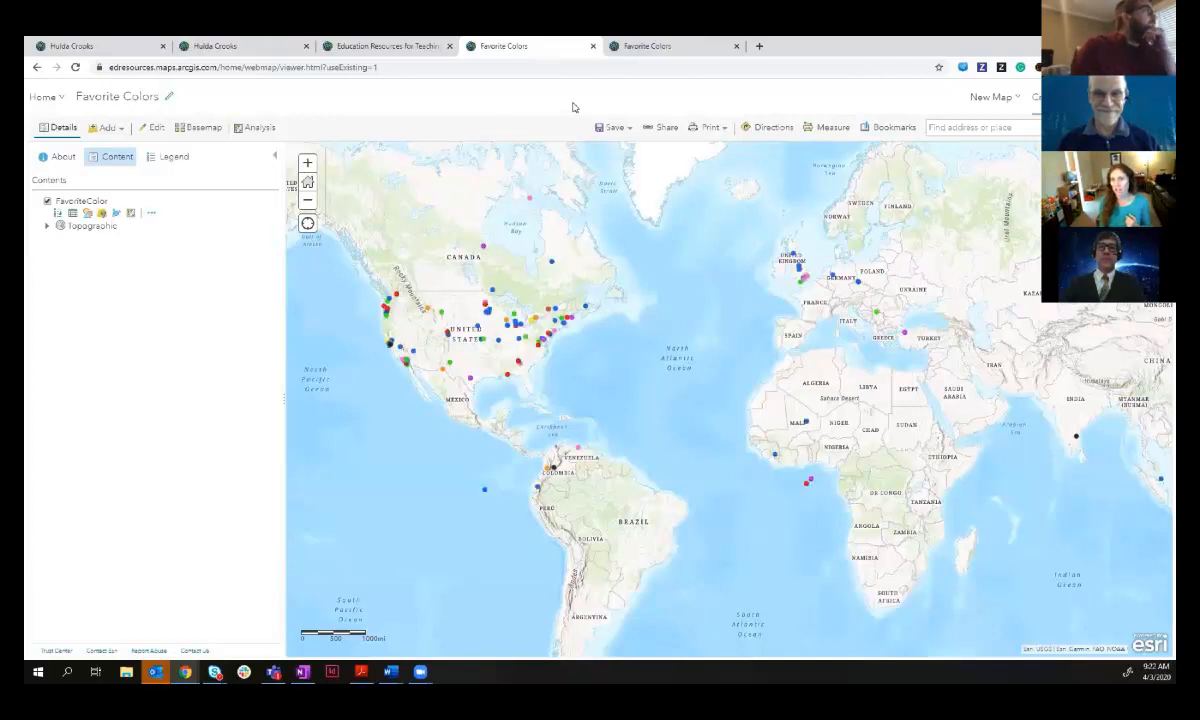
pyautogui.click(662, 128)
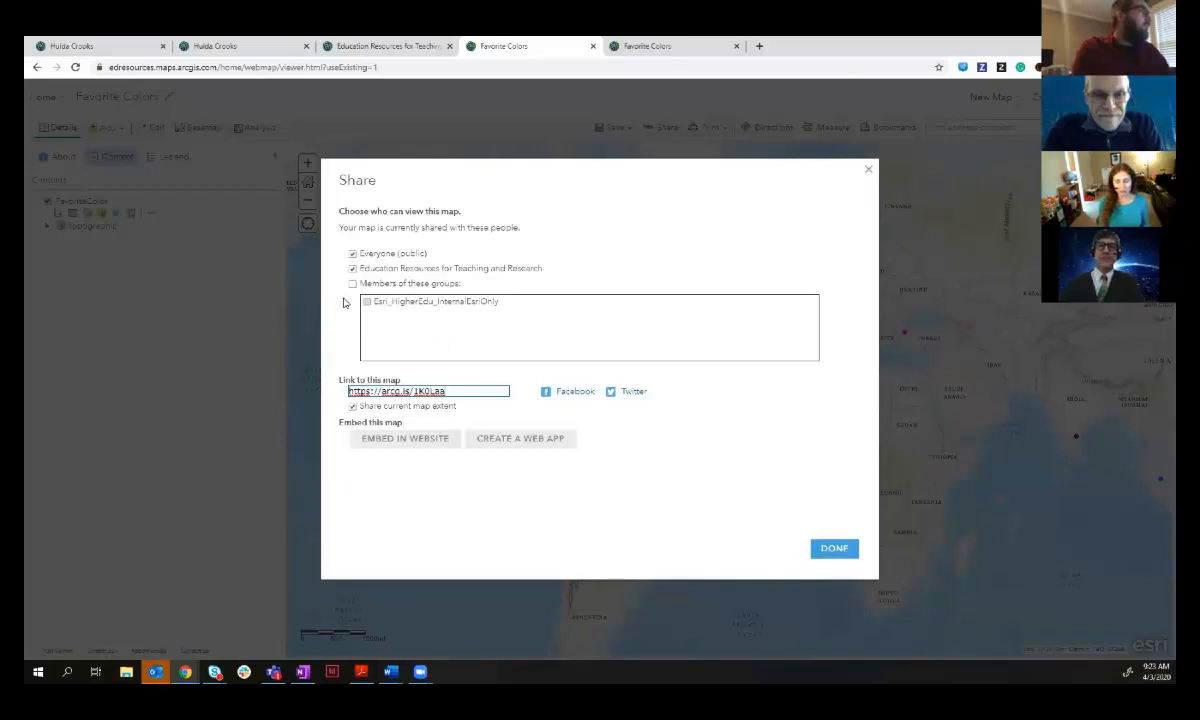
# Toggle Everyone (public) off and back on, then close the Favorite Colors Share dialog with DONE
pyautogui.click(352, 254)
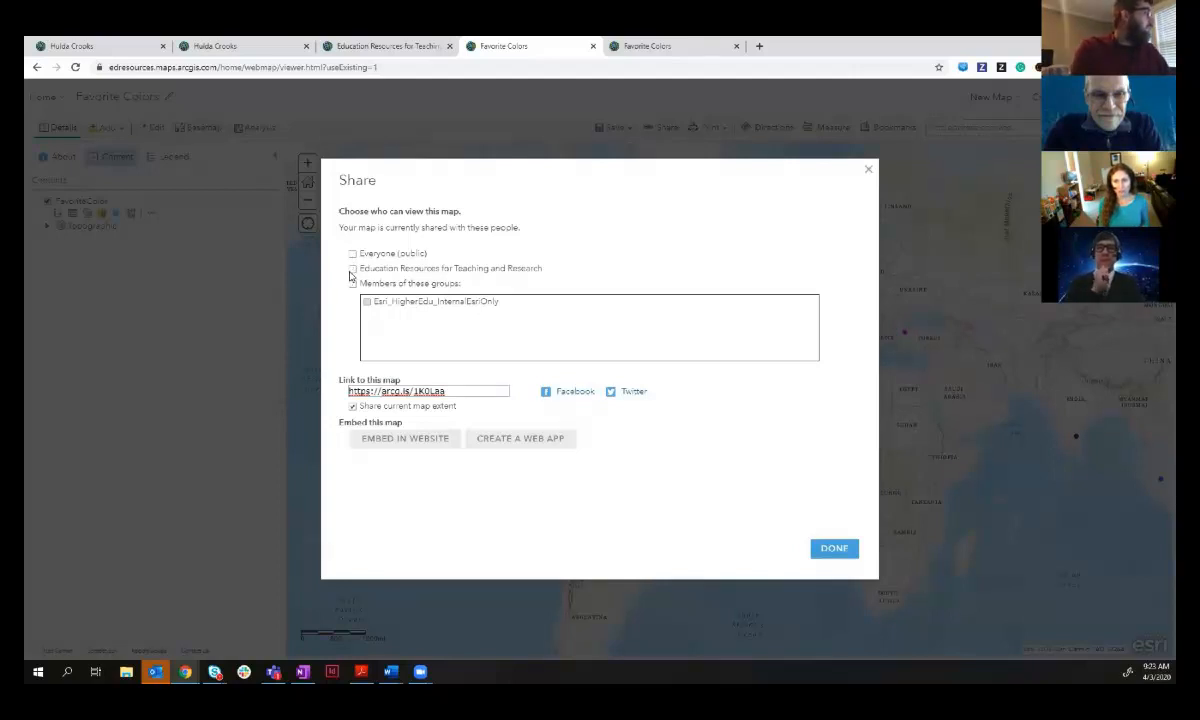
pyautogui.click(352, 254)
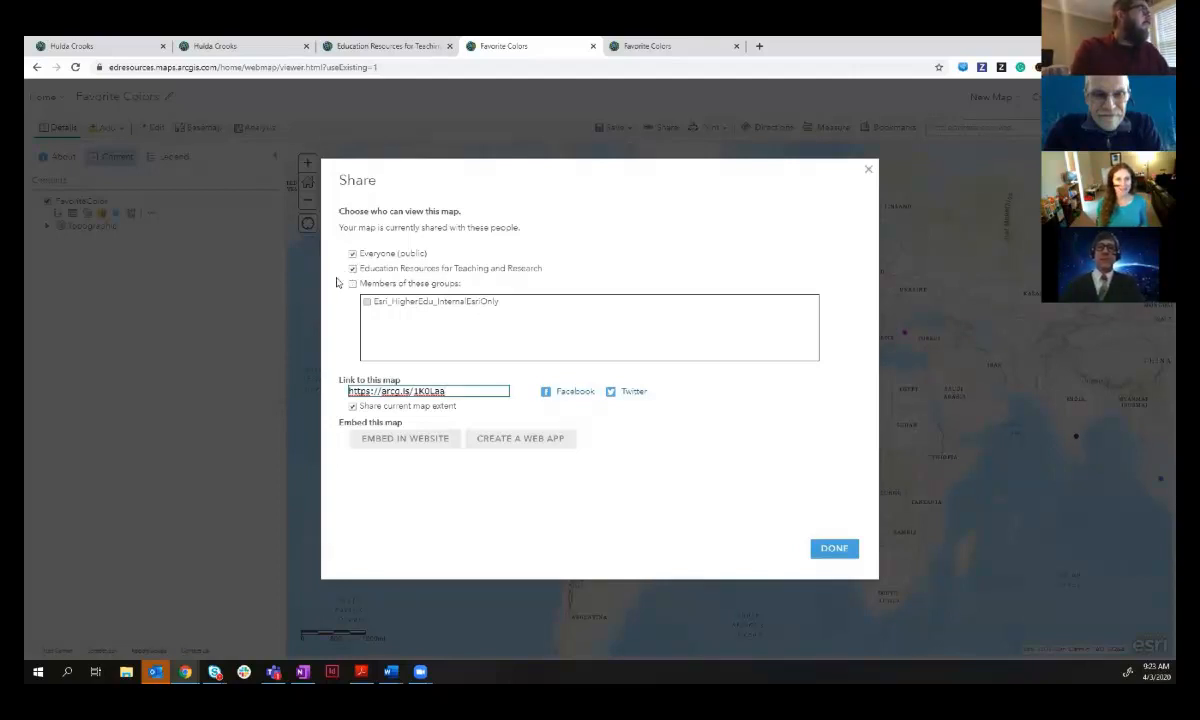
pyautogui.click(833, 549)
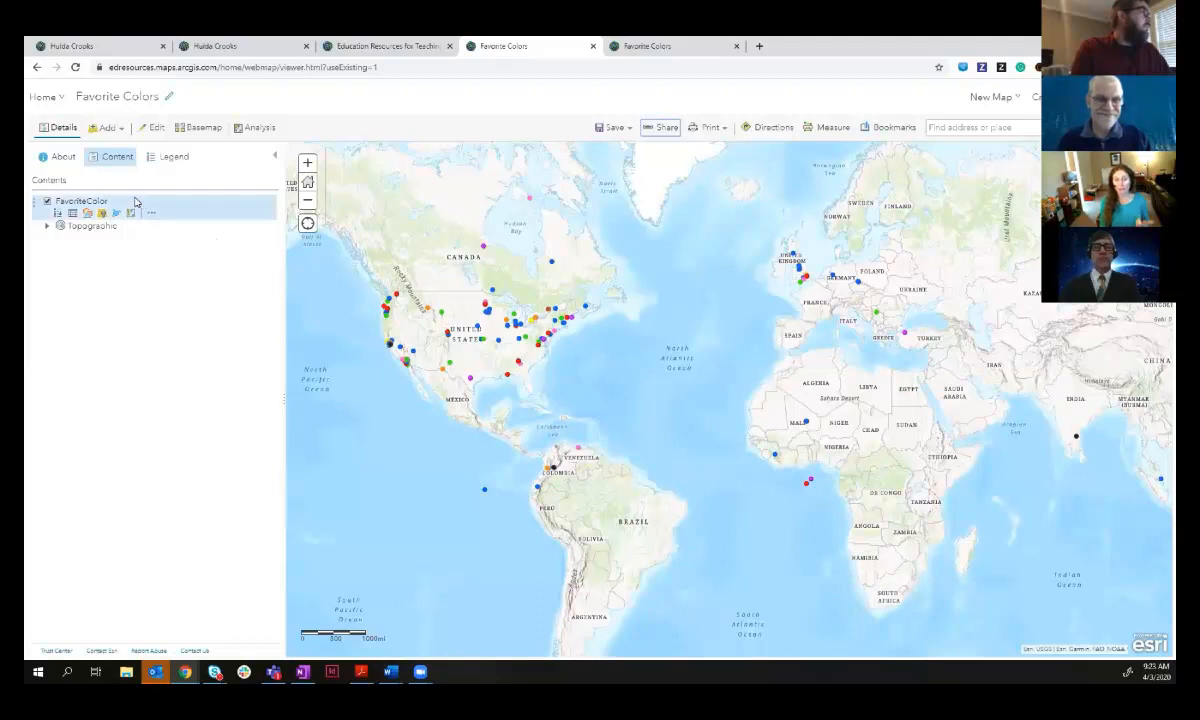
# Open the Favorite Colors item page through the About panel's More Details link
pyautogui.click(58, 160)
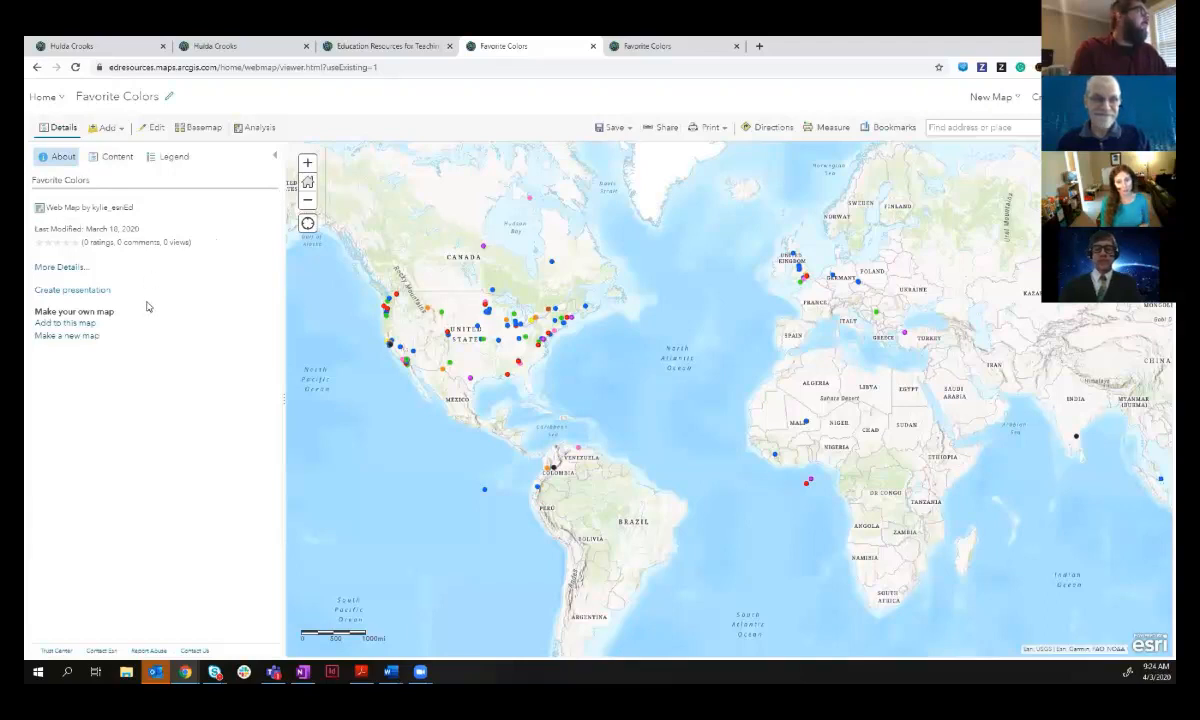
pyautogui.click(61, 268)
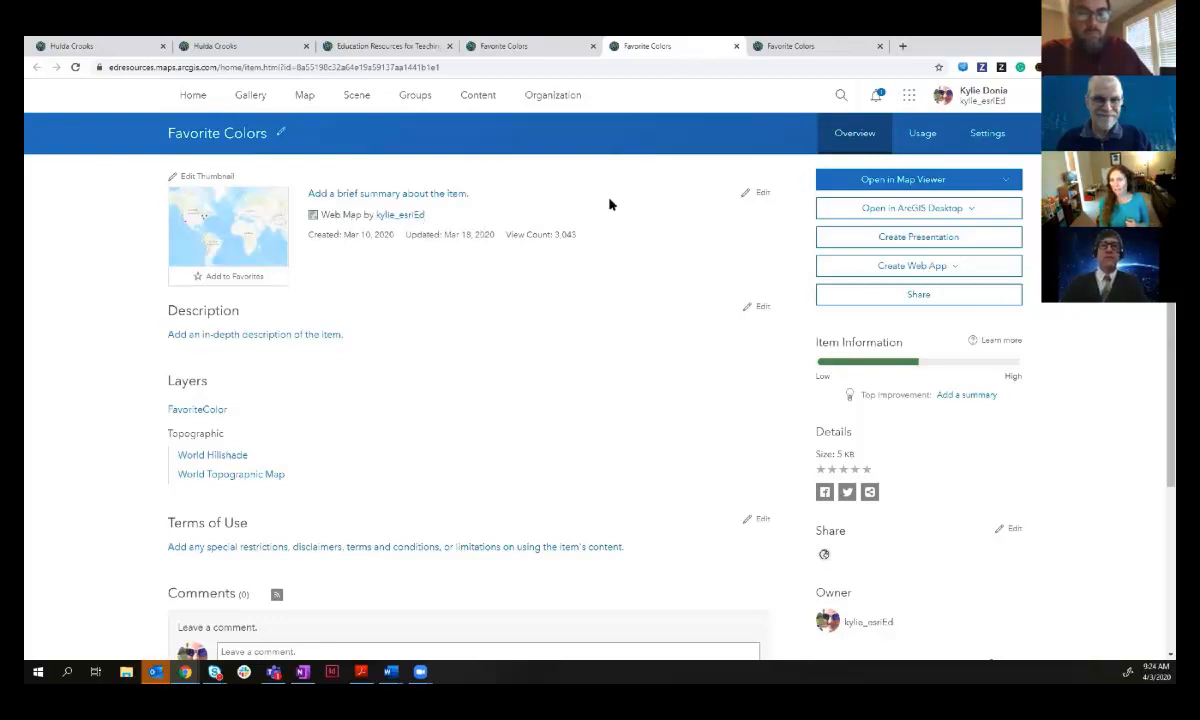
pyautogui.click(898, 300)
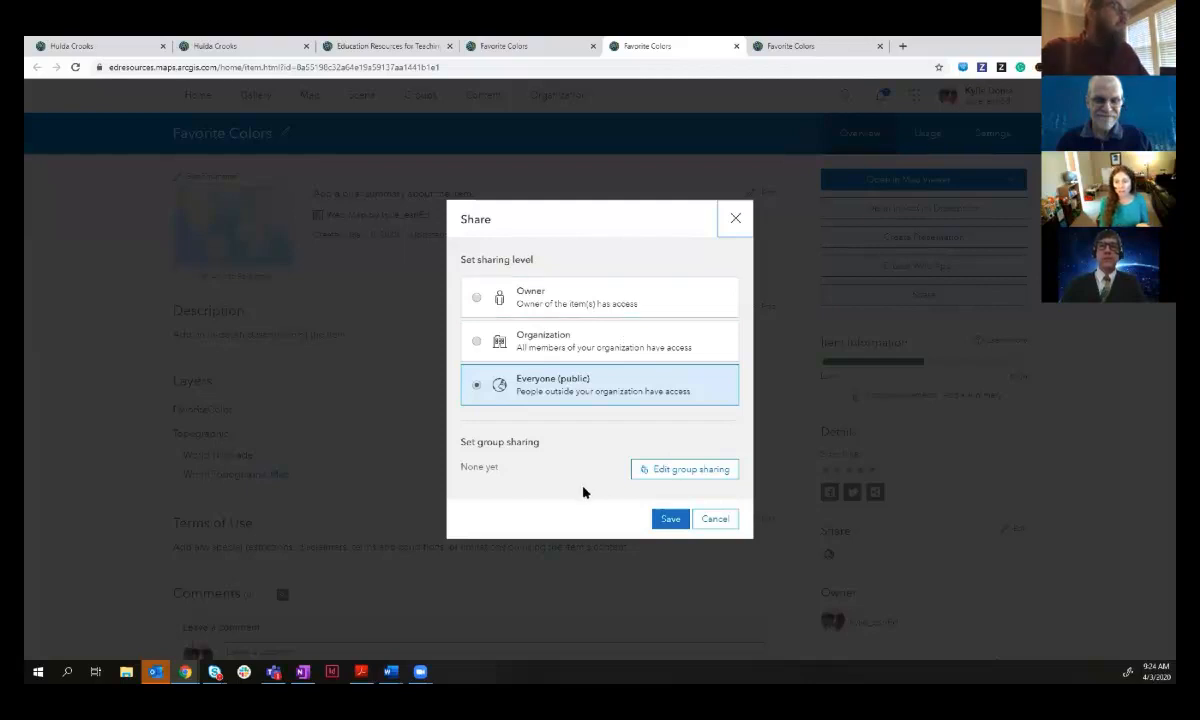
pyautogui.click(720, 522)
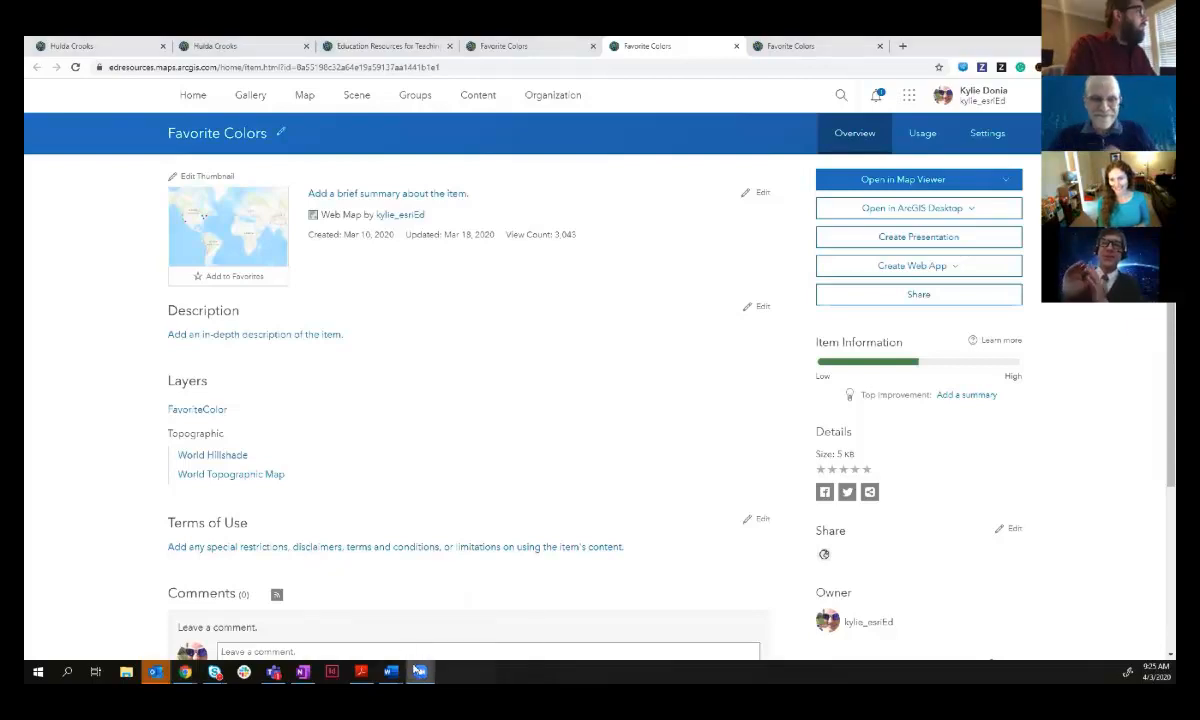
pyautogui.moveTo(420, 670)
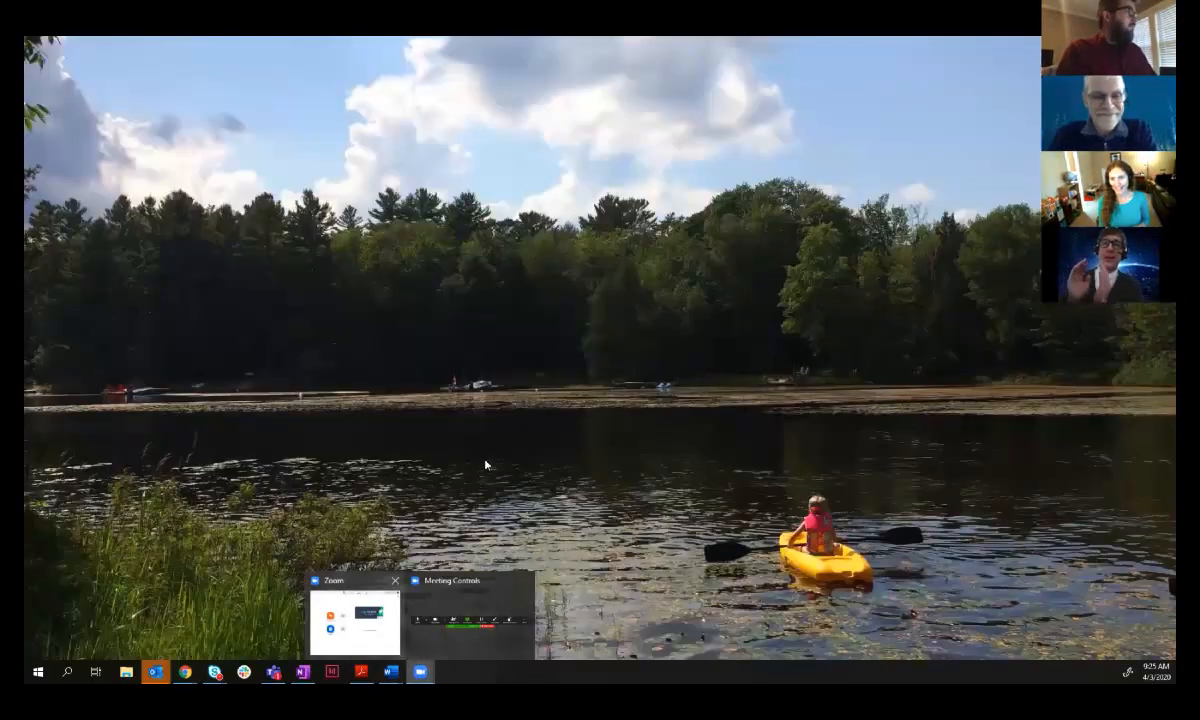